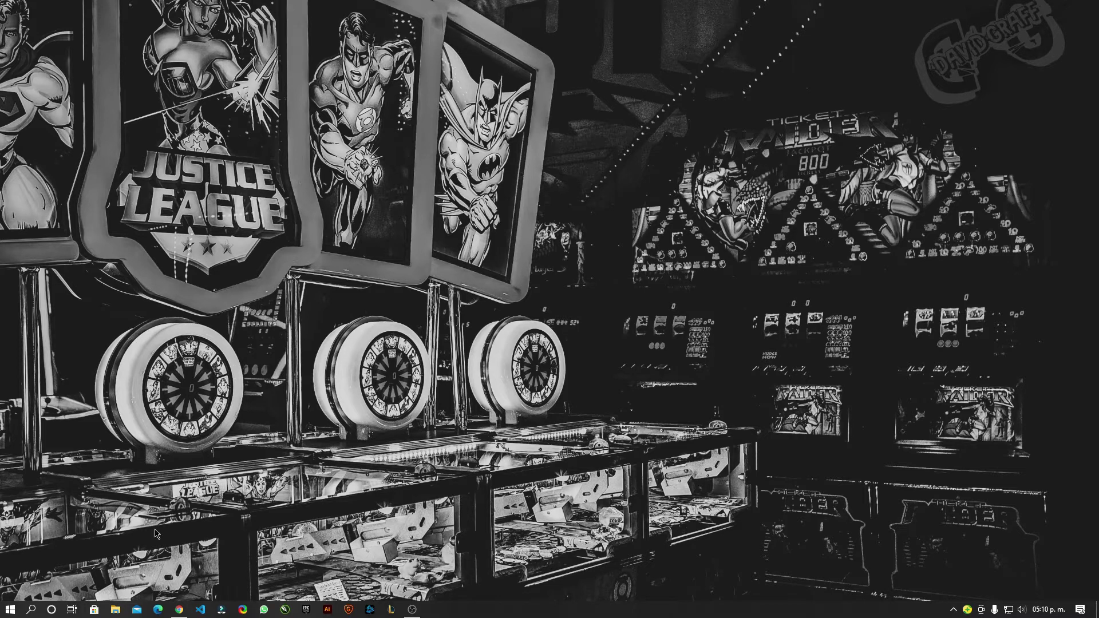
# - Switch to Chrome to view the YouTube channel page, and minimize the browser again
pyautogui.click(179, 610)
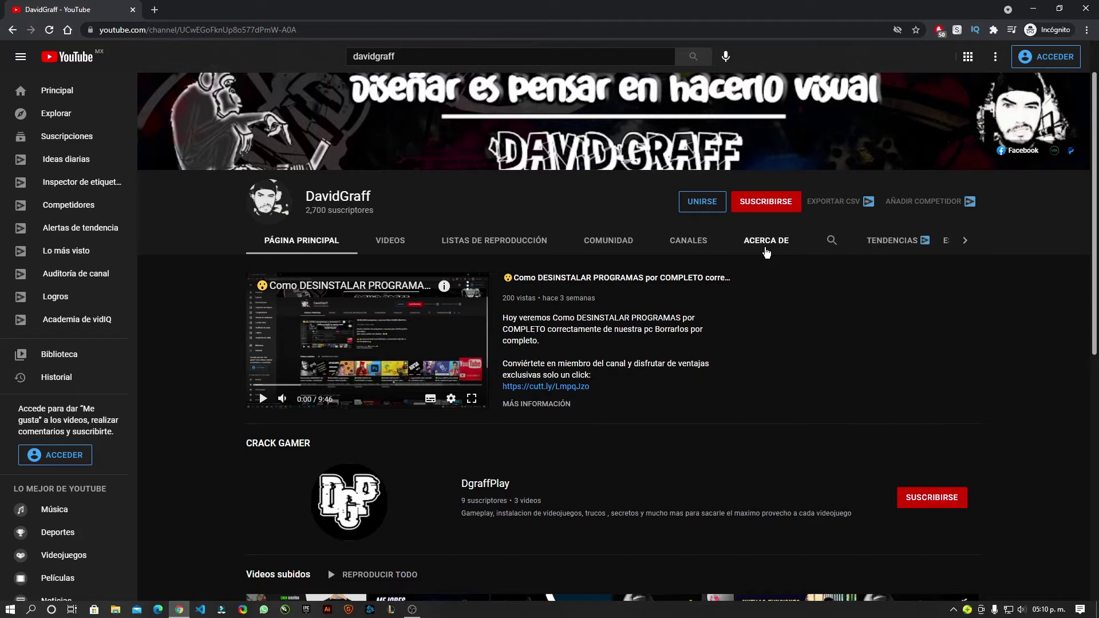
pyautogui.click(1035, 9)
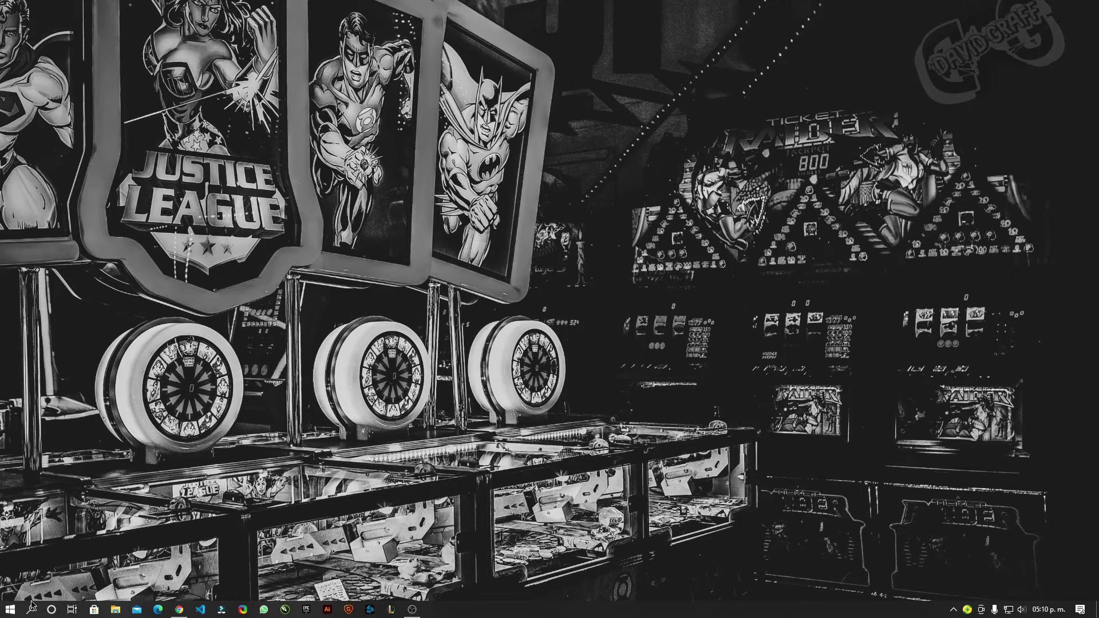
# - Search Windows for the disk cleanup utility and open Liberador de espacio en disco
pyautogui.click(18, 611)
pyautogui.write('li')
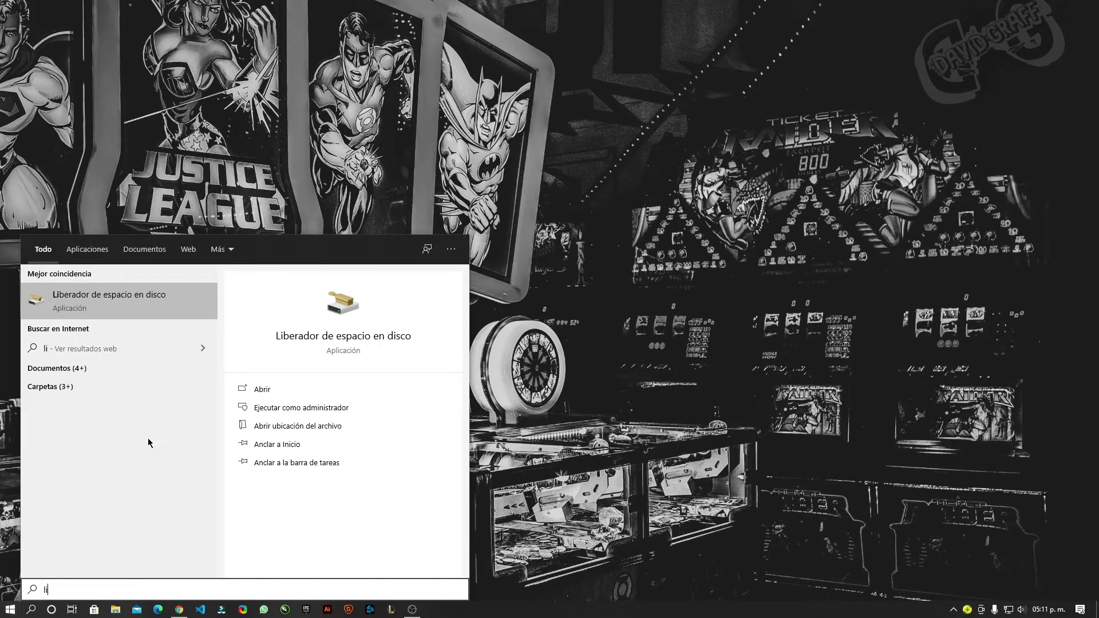
pyautogui.press('Return')
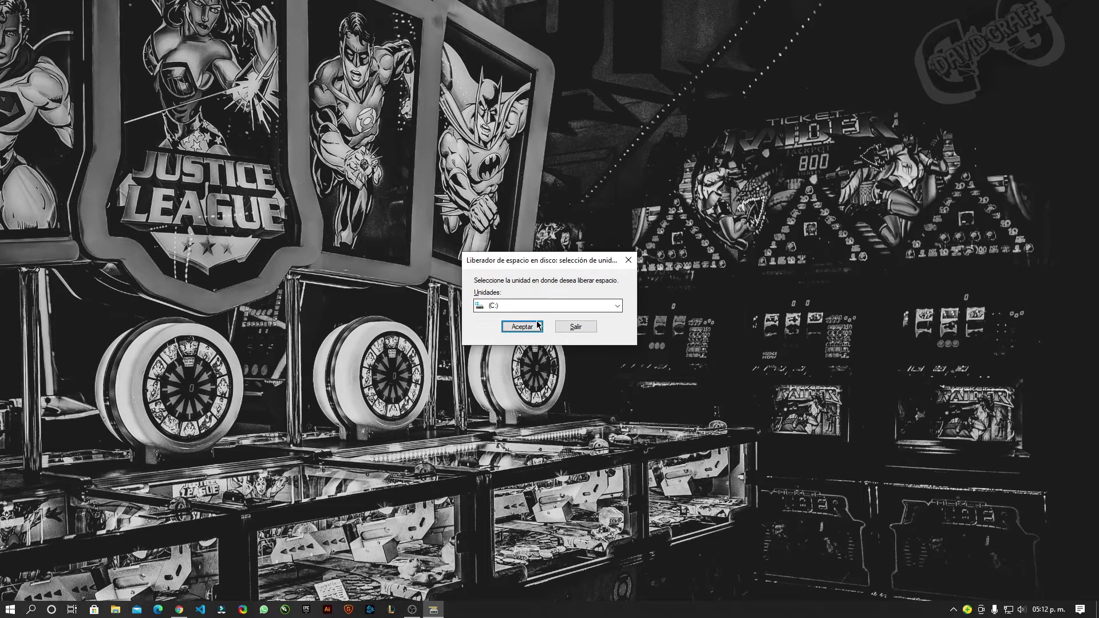
# - Check the available drives and select drive (C:) for the disk cleanup scan
pyautogui.click(535, 305)
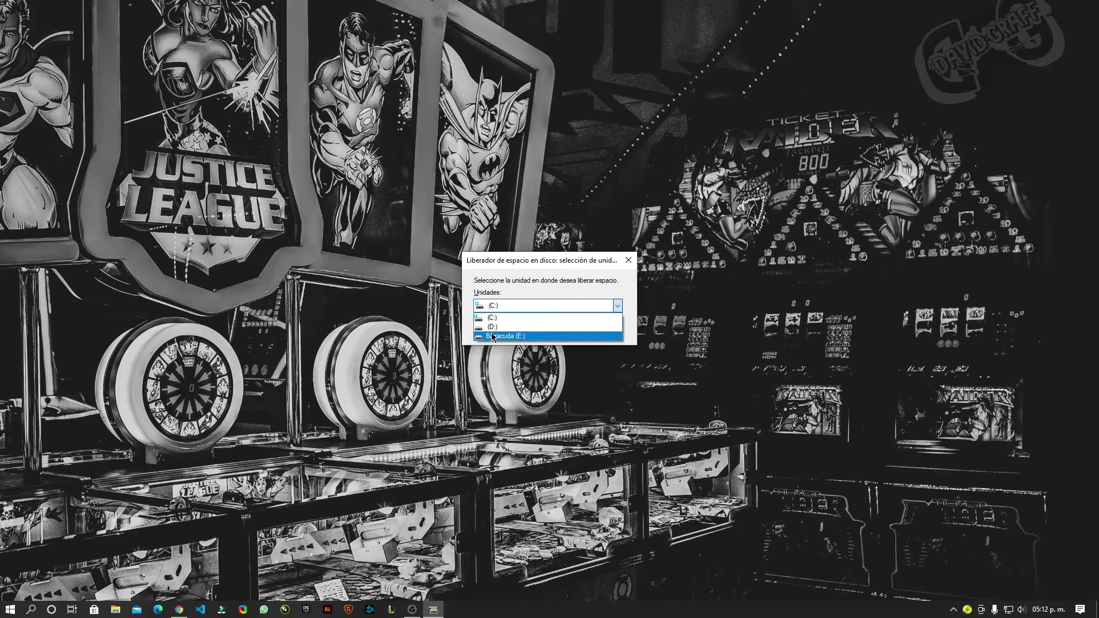
pyautogui.click(459, 336)
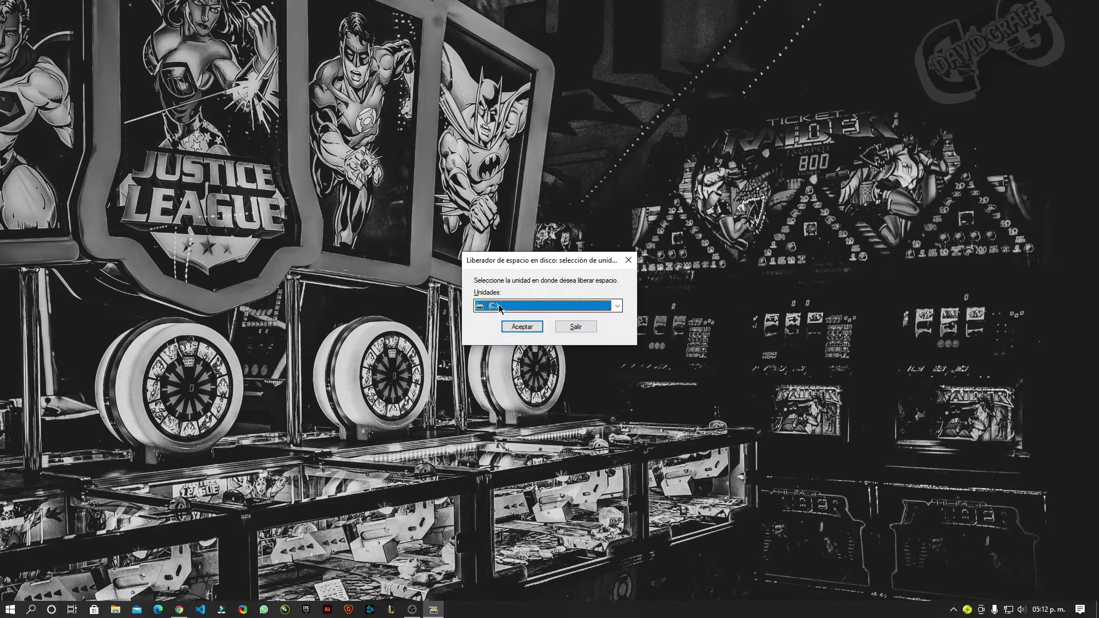
pyautogui.click(528, 307)
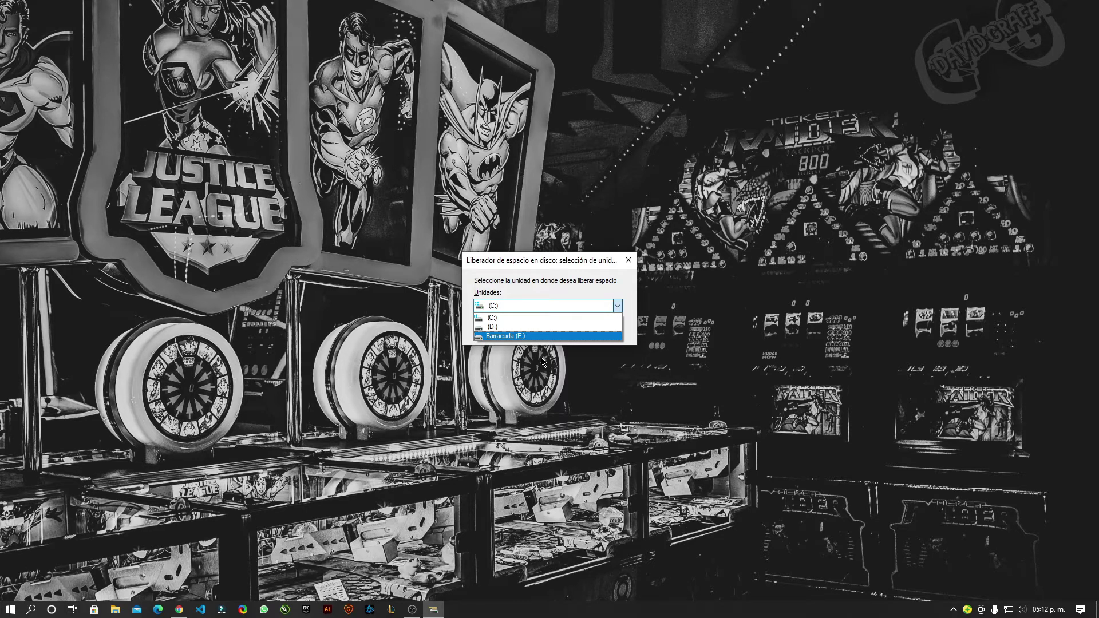
pyautogui.click(544, 317)
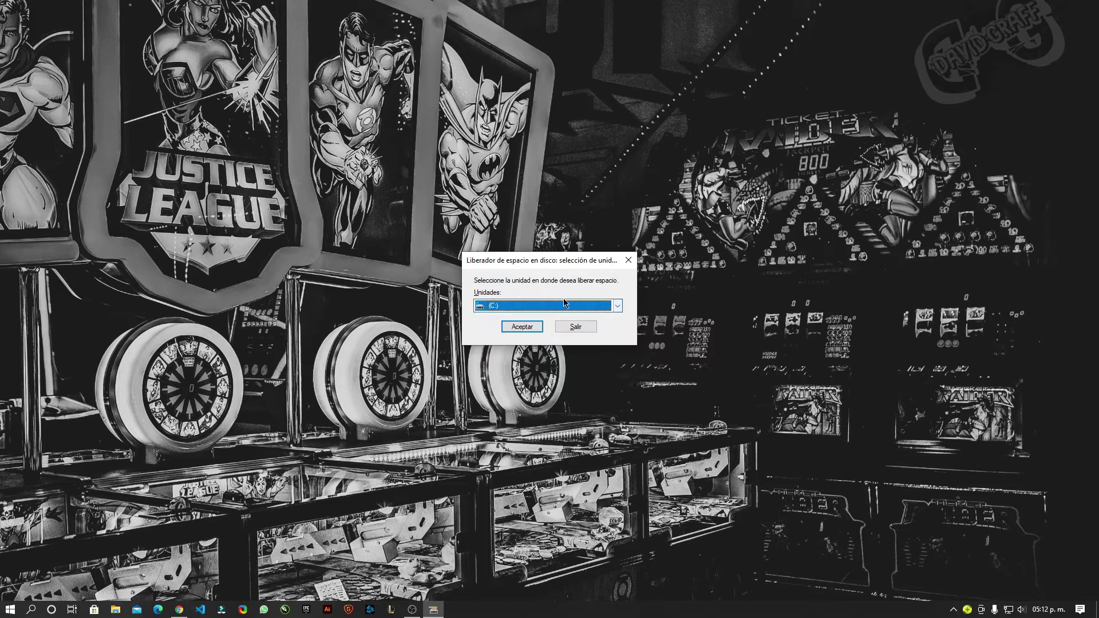
pyautogui.click(526, 330)
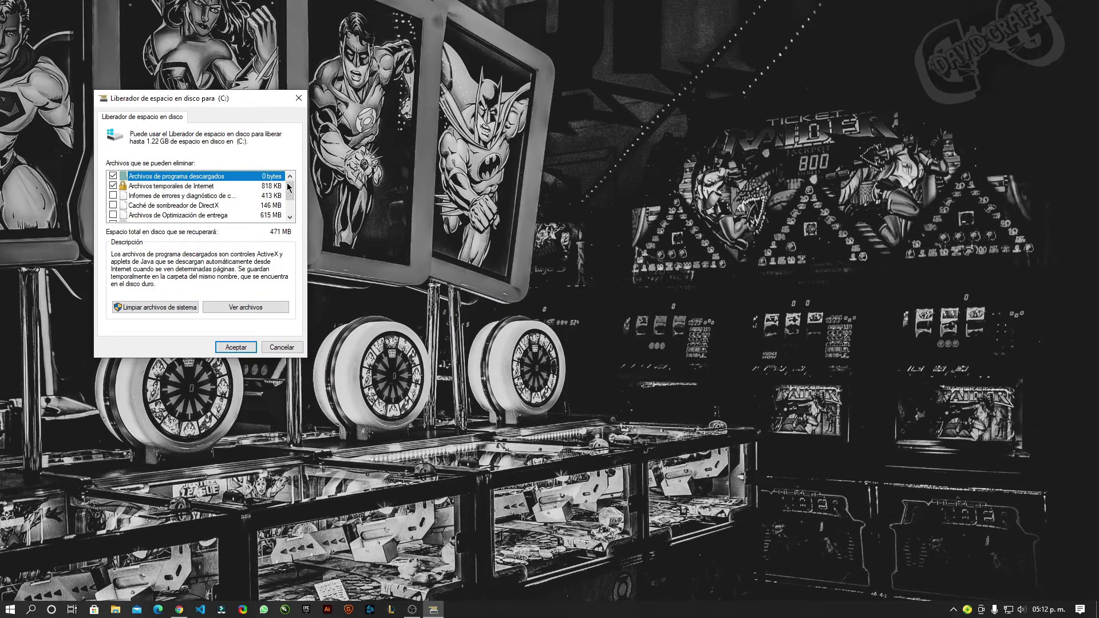
# - Review the removable file categories and rescan drive (C:) with system files included in the cleanup
pyautogui.moveTo(289, 190); pyautogui.dragTo(284, 214)
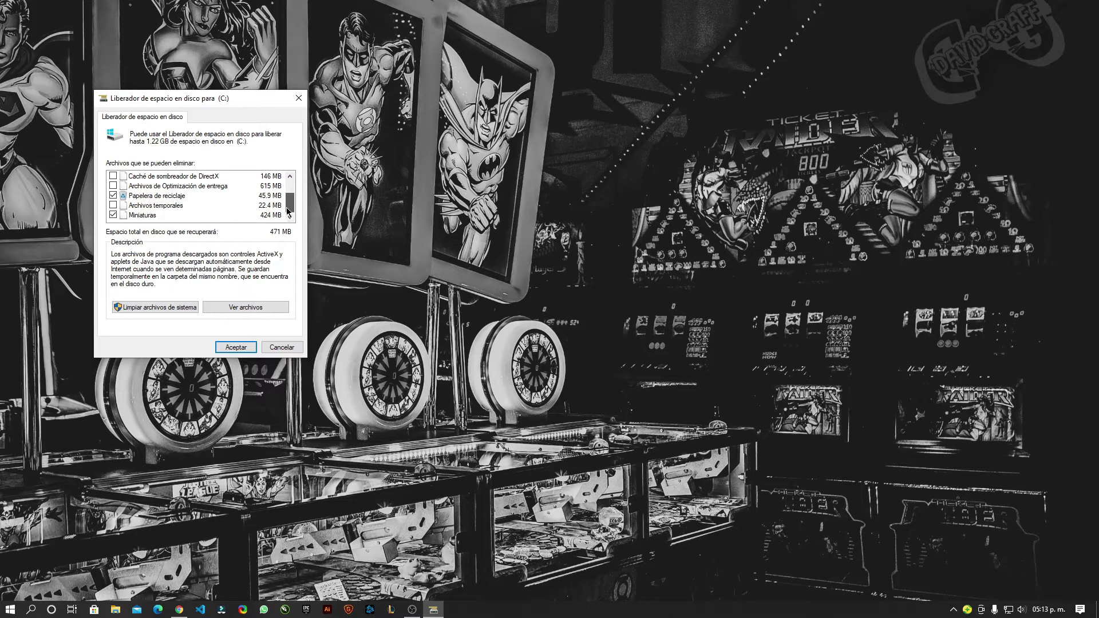
pyautogui.scroll(1, 195, 200)
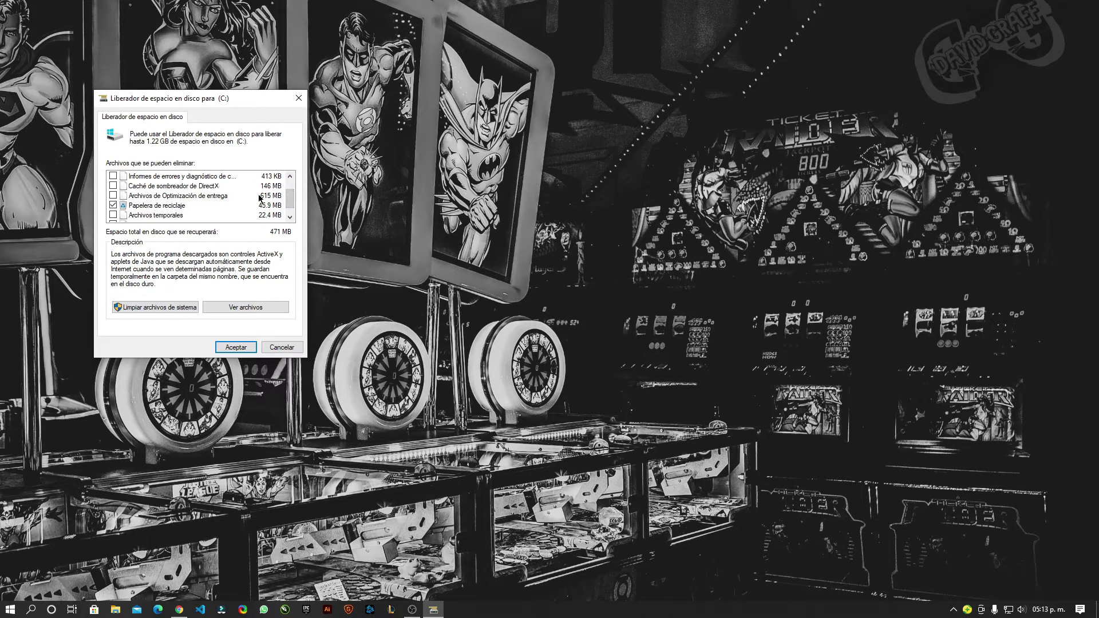
pyautogui.scroll(-1, 289, 204)
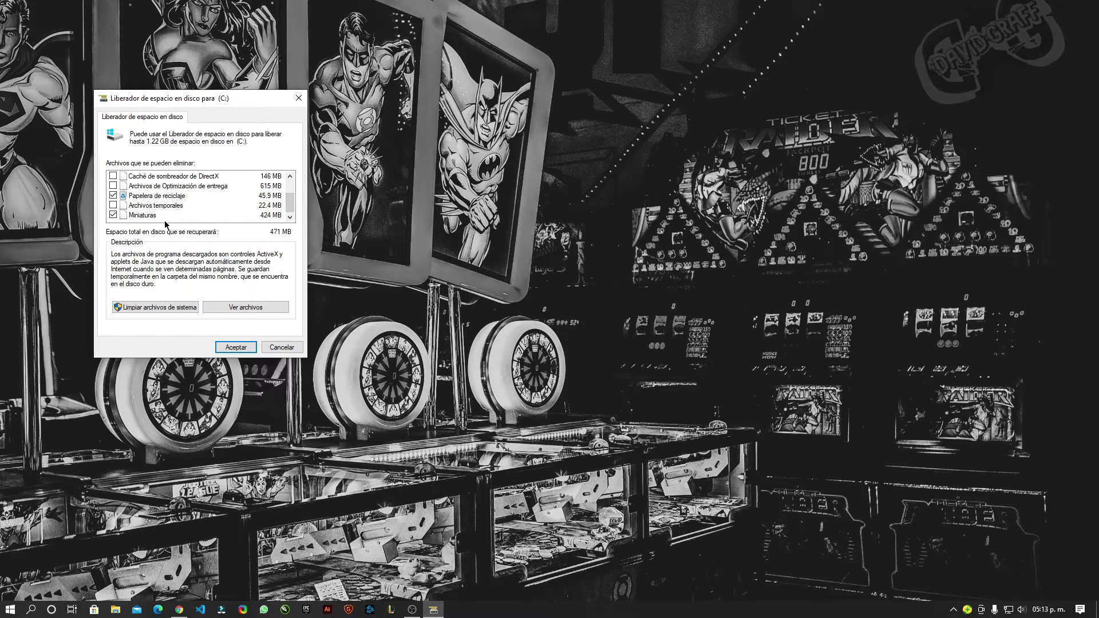
pyautogui.scroll(3, 289, 206)
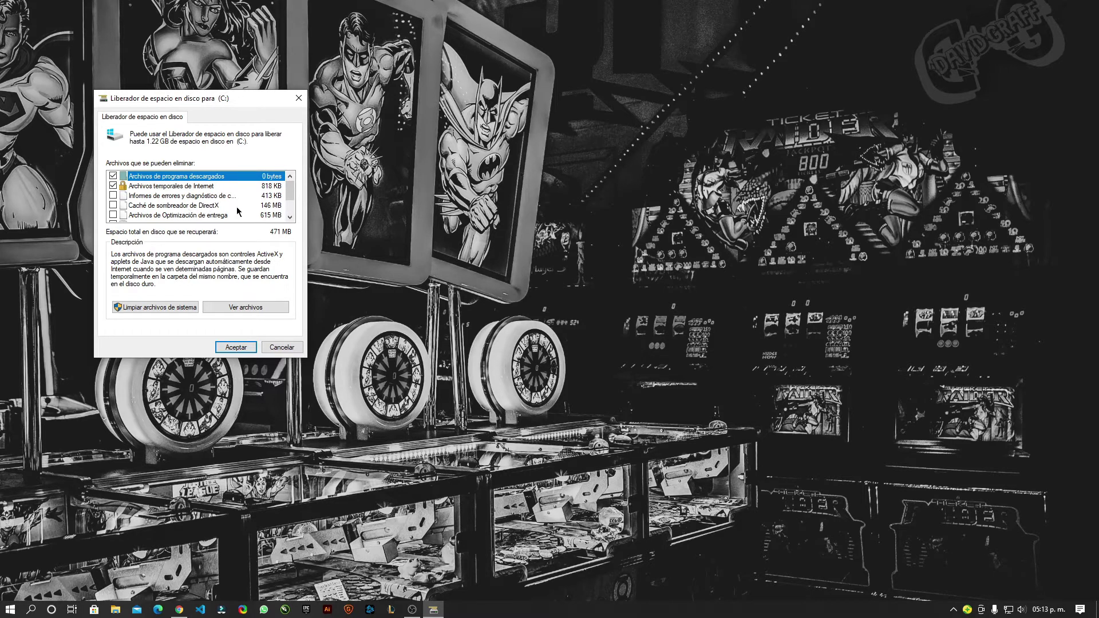
pyautogui.moveTo(289, 190); pyautogui.dragTo(289, 209)
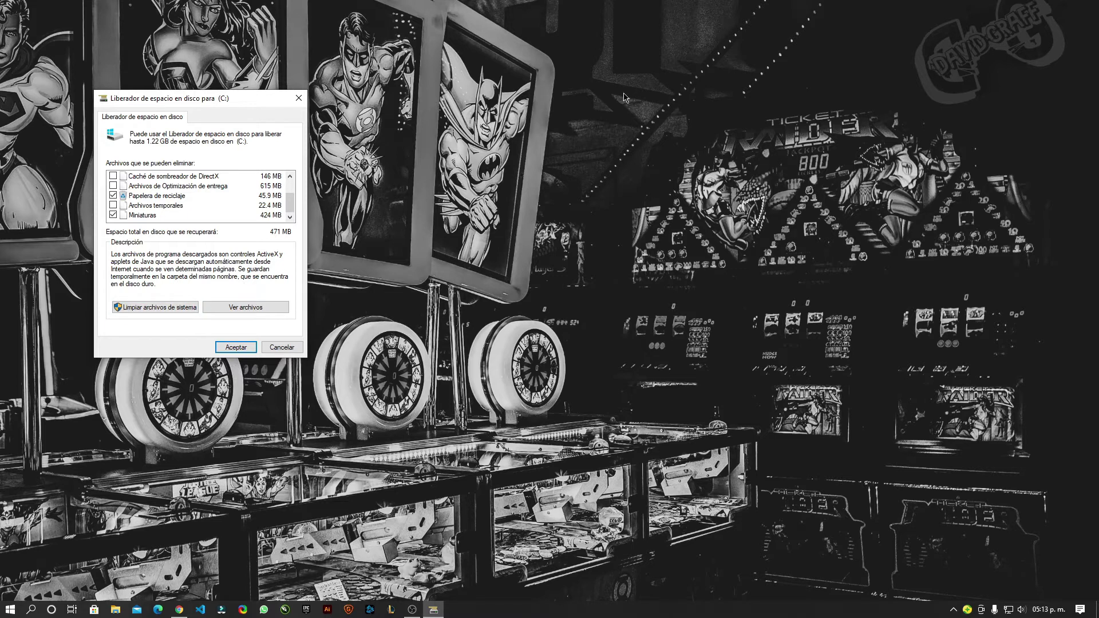
pyautogui.click(154, 309)
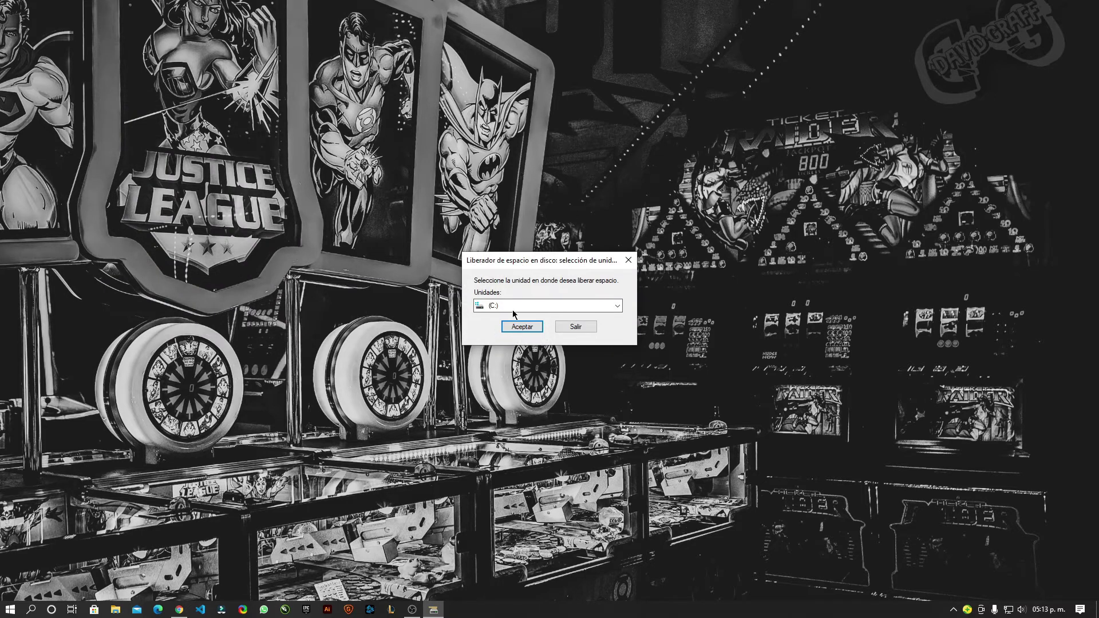
pyautogui.click(524, 326)
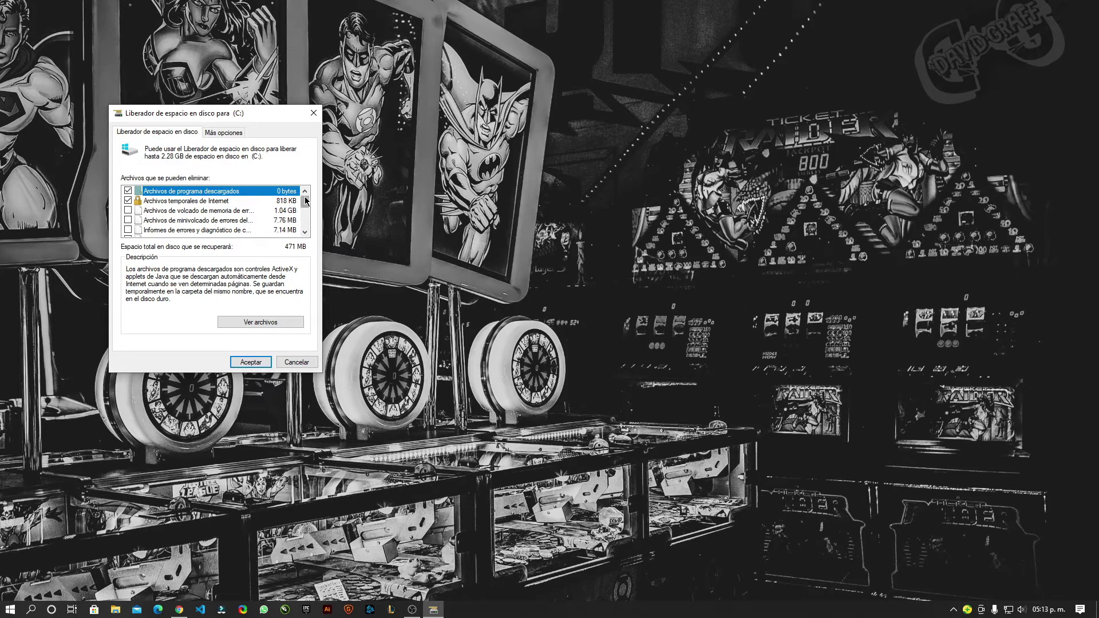
# - Review the expanded file list and permanently delete the preselected file categories from drive (C:)
pyautogui.moveTo(305, 200); pyautogui.dragTo(306, 211)
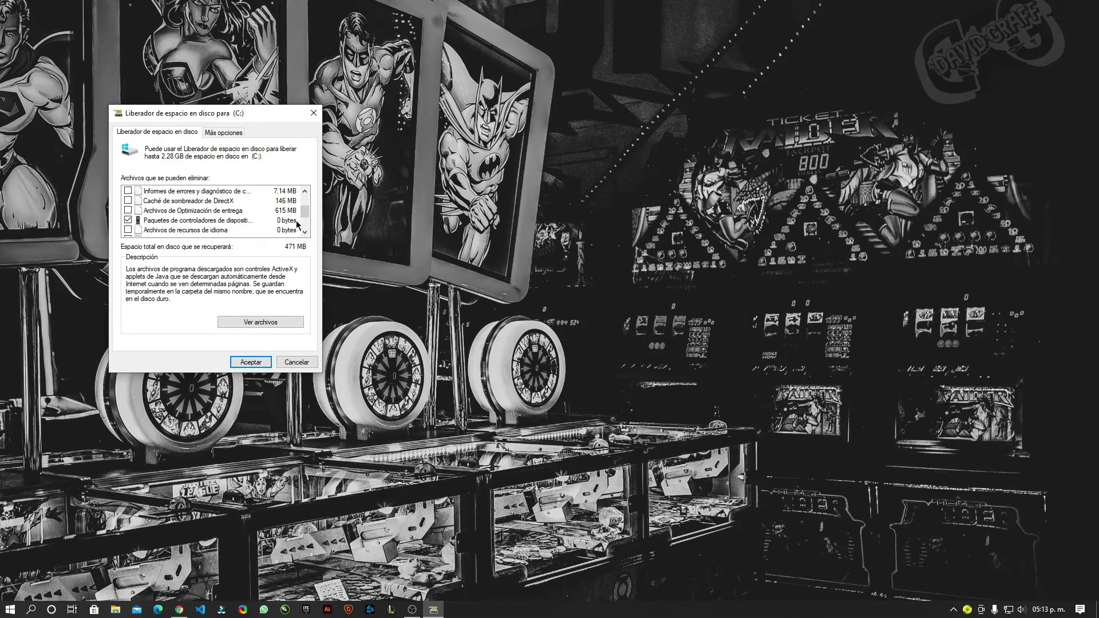
pyautogui.moveTo(309, 213); pyautogui.dragTo(309, 223)
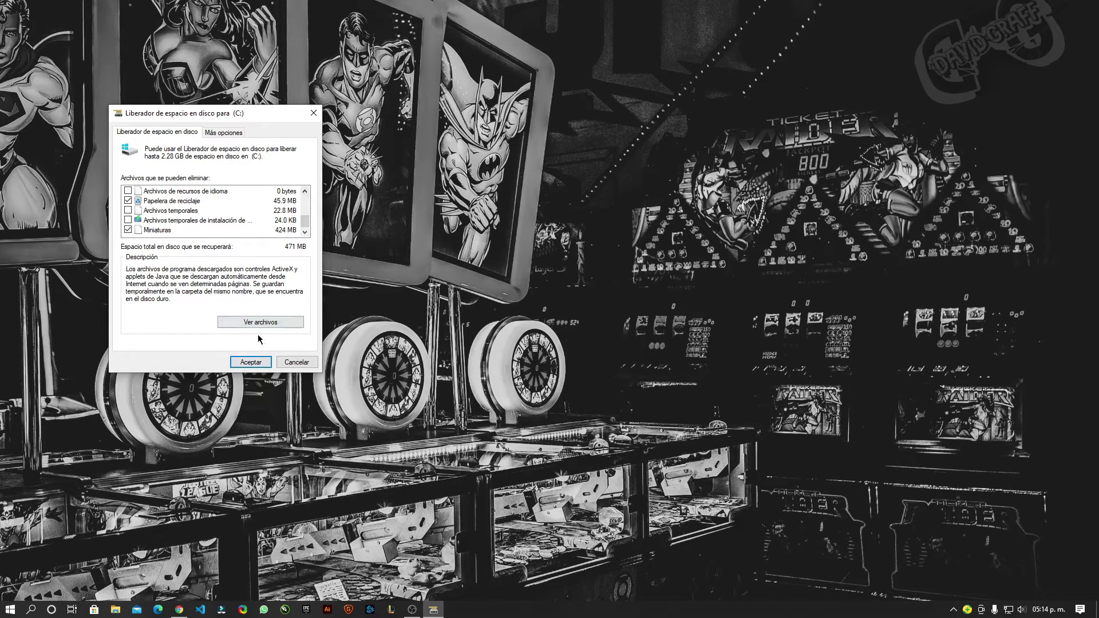
pyautogui.click(250, 362)
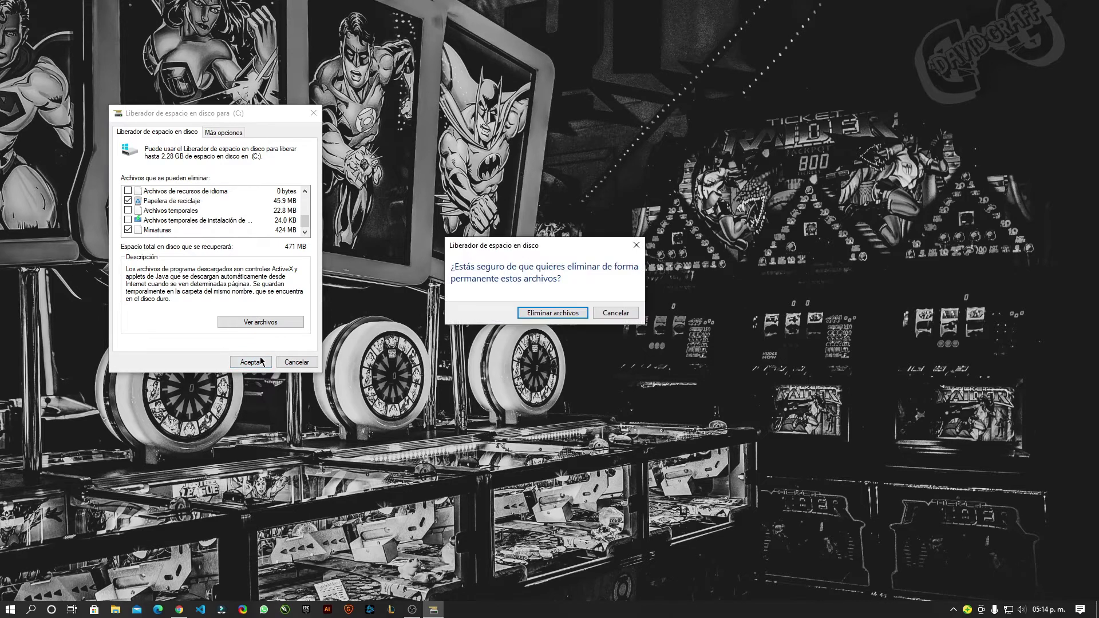
pyautogui.click(572, 313)
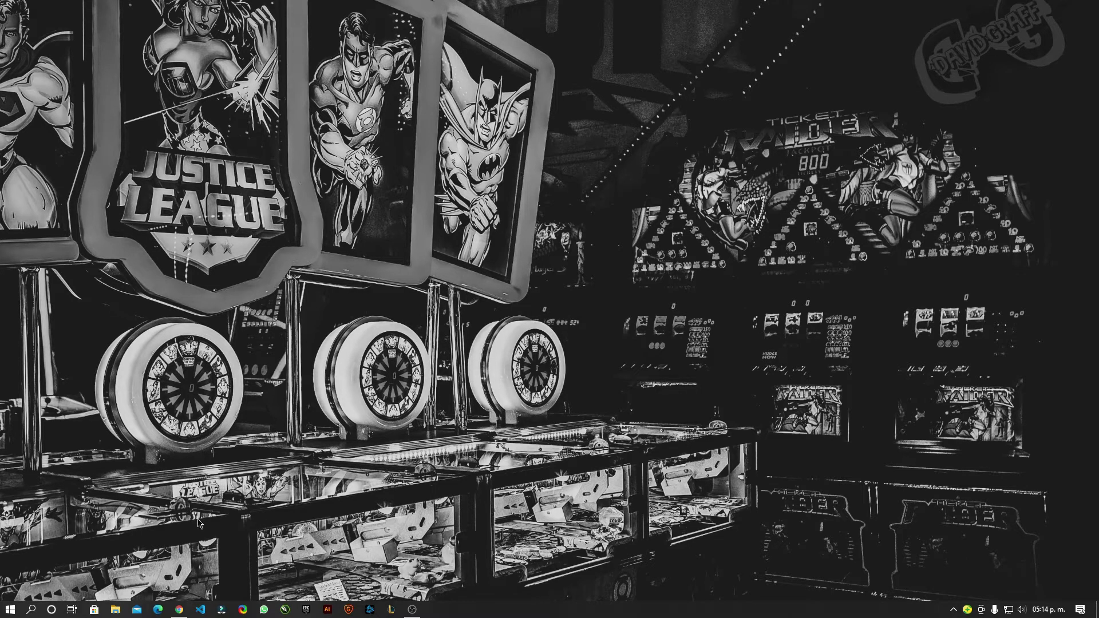
# - Open Desfragmentar y optimizar unidades and run the optimization on the solid-state drive (C:) twice
pyautogui.click(32, 609)
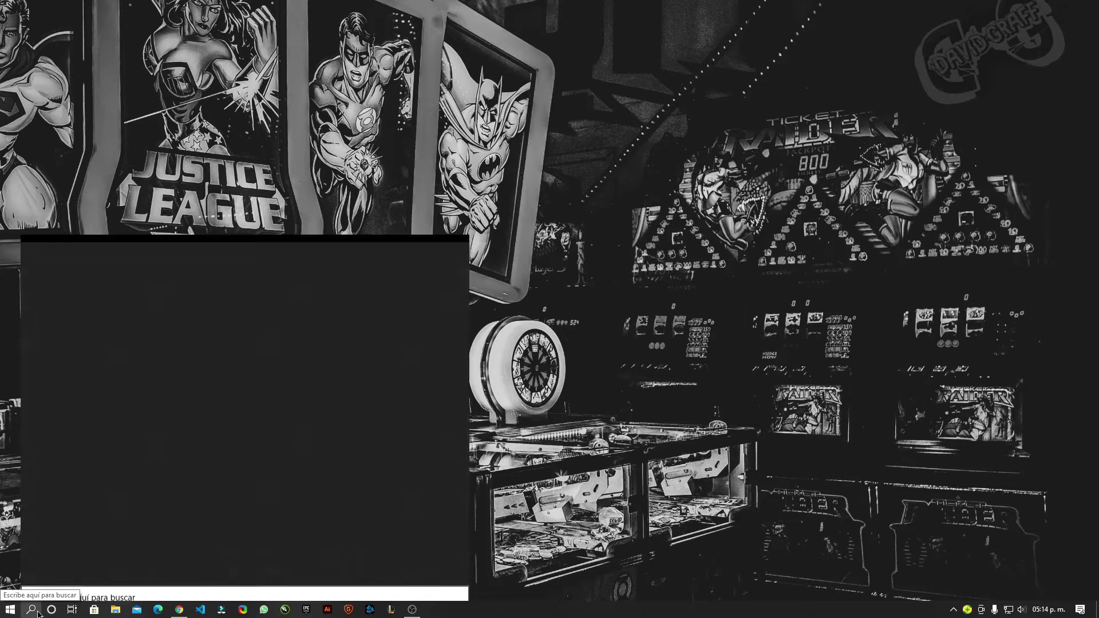
pyautogui.write('des')
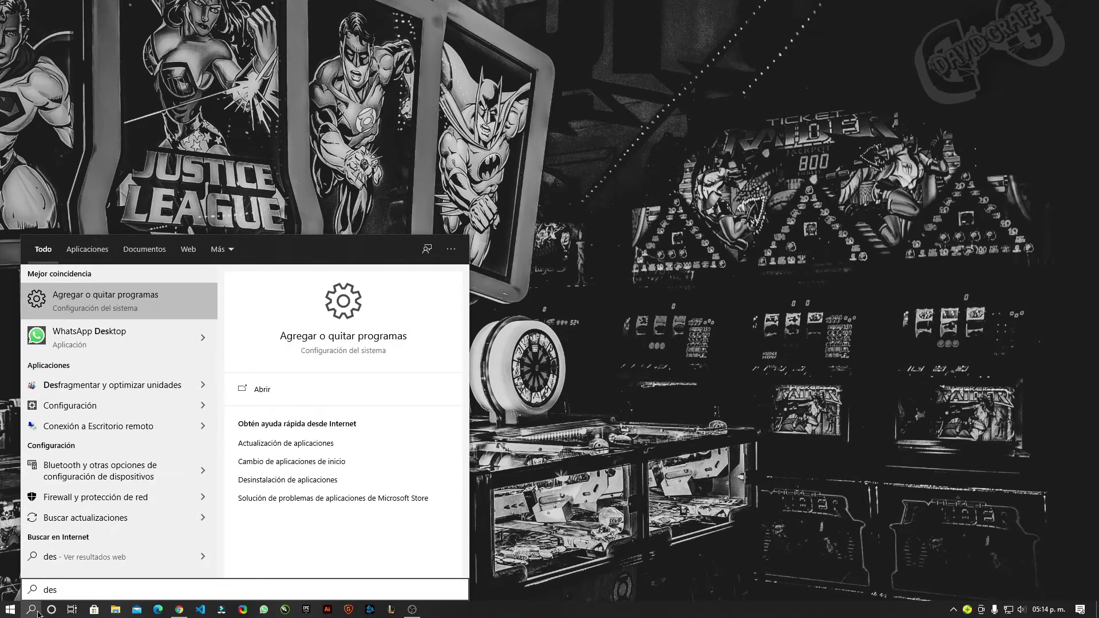
pyautogui.click(136, 392)
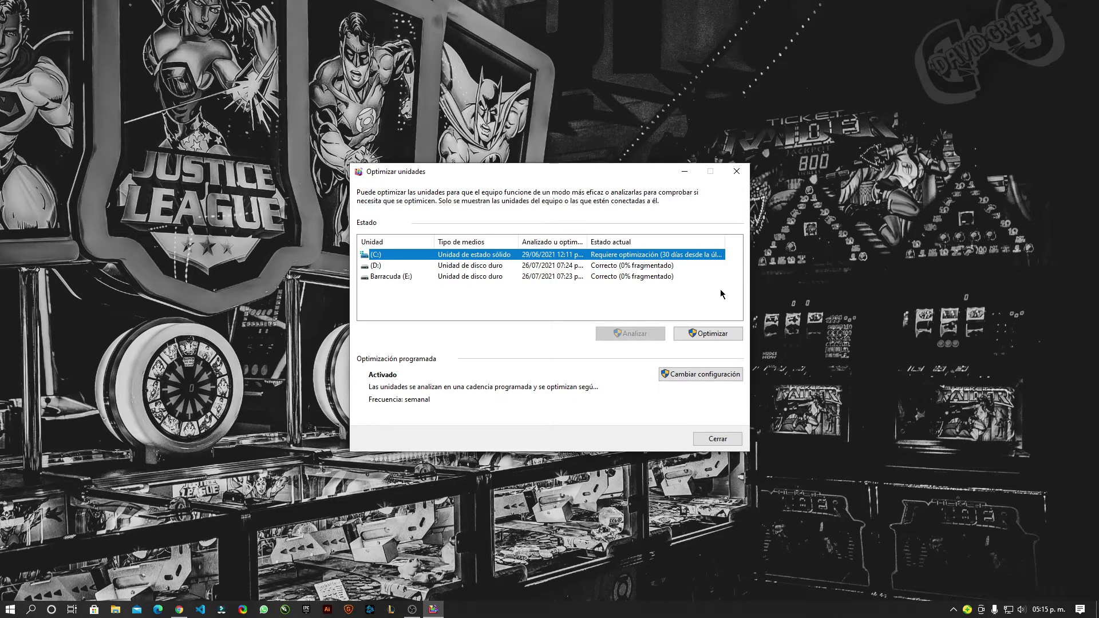
pyautogui.click(707, 334)
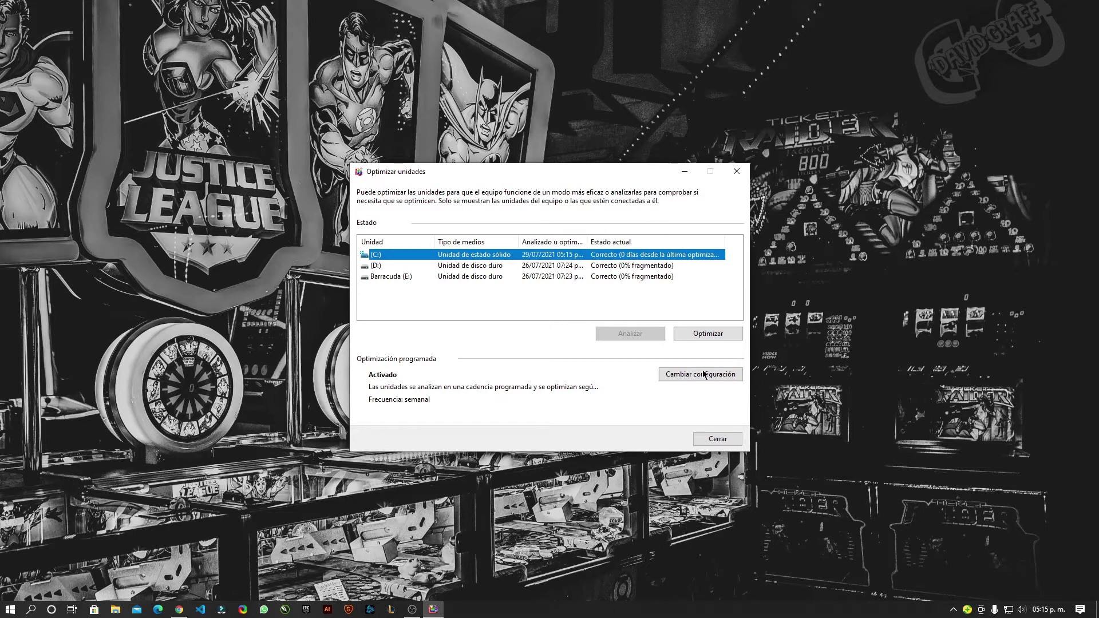
pyautogui.click(707, 334)
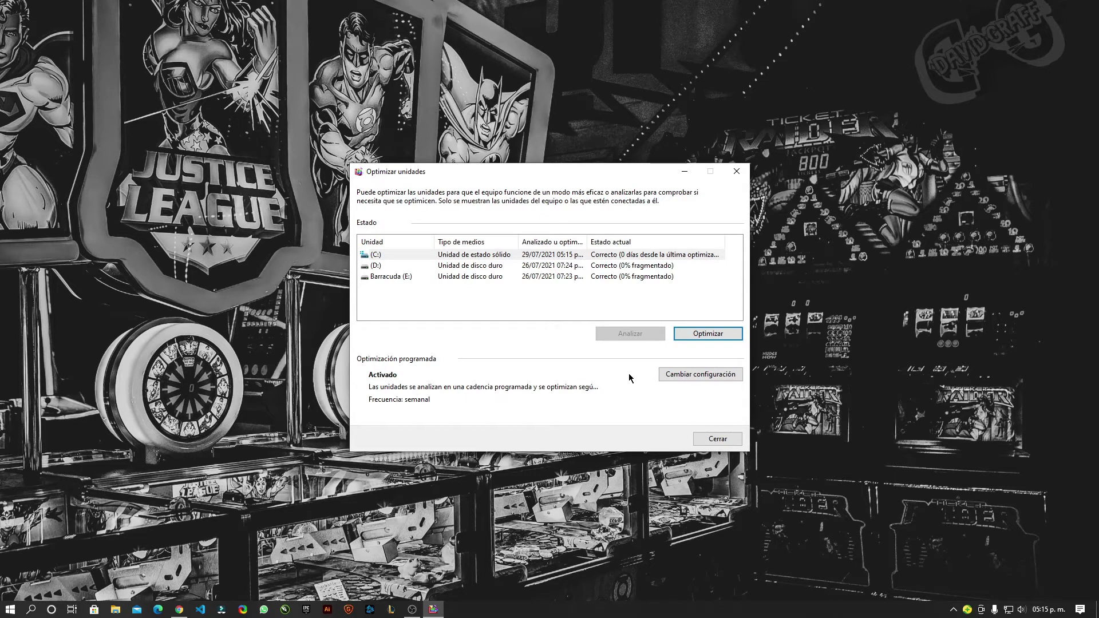
# - Optimize the hard drive (D:), reposition the Optimizar unidades window, and run the optimization on (D:) again
pyautogui.click(657, 267)
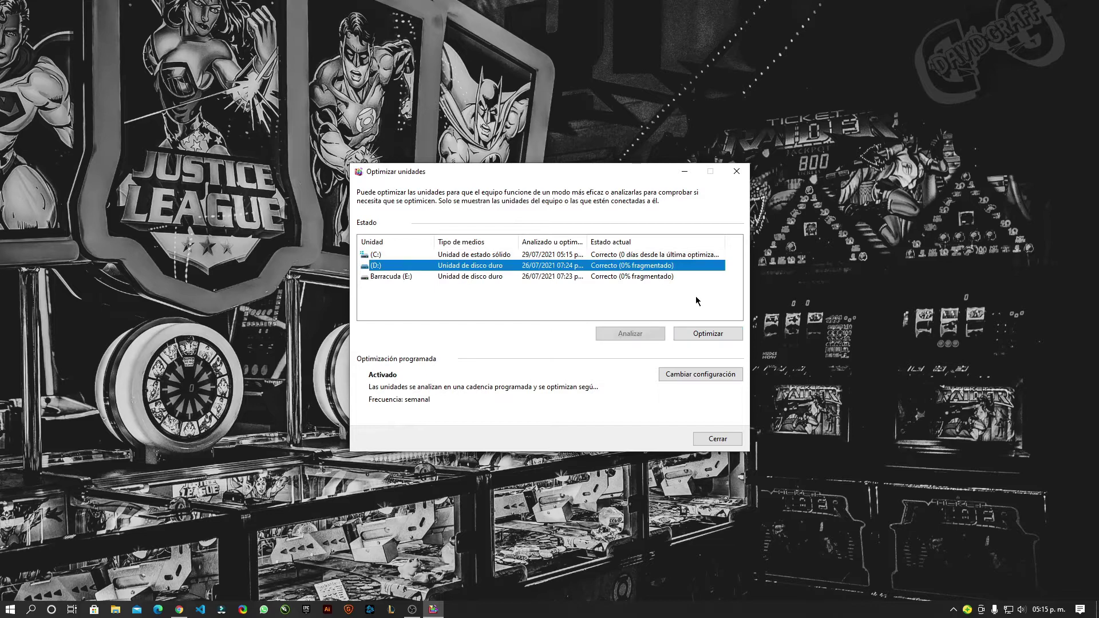
pyautogui.click(713, 337)
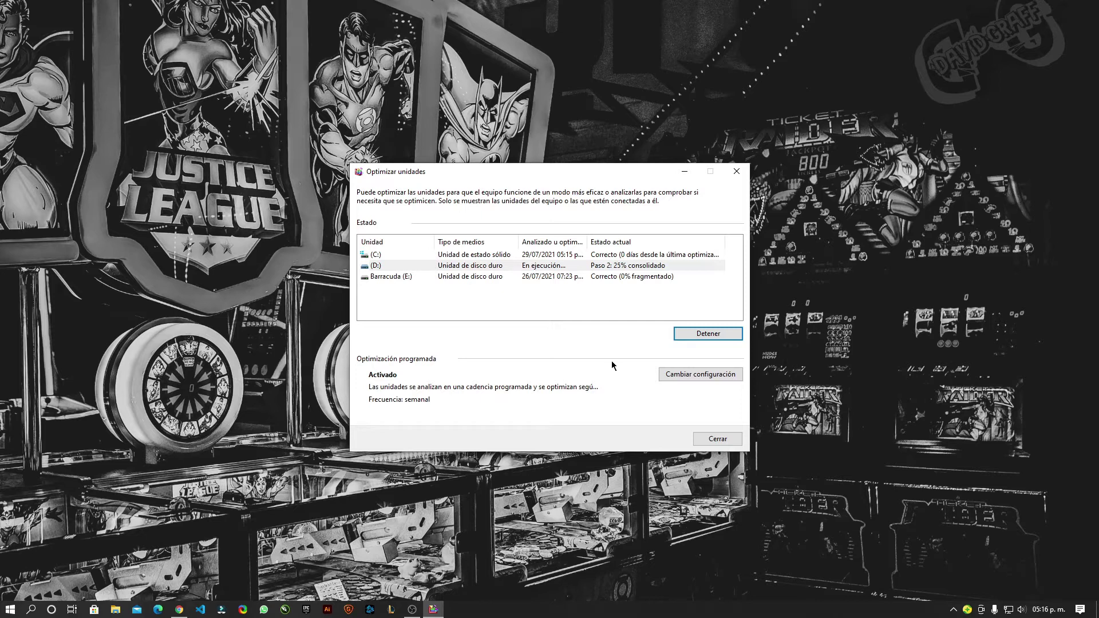
pyautogui.moveTo(581, 177); pyautogui.dragTo(841, 67)
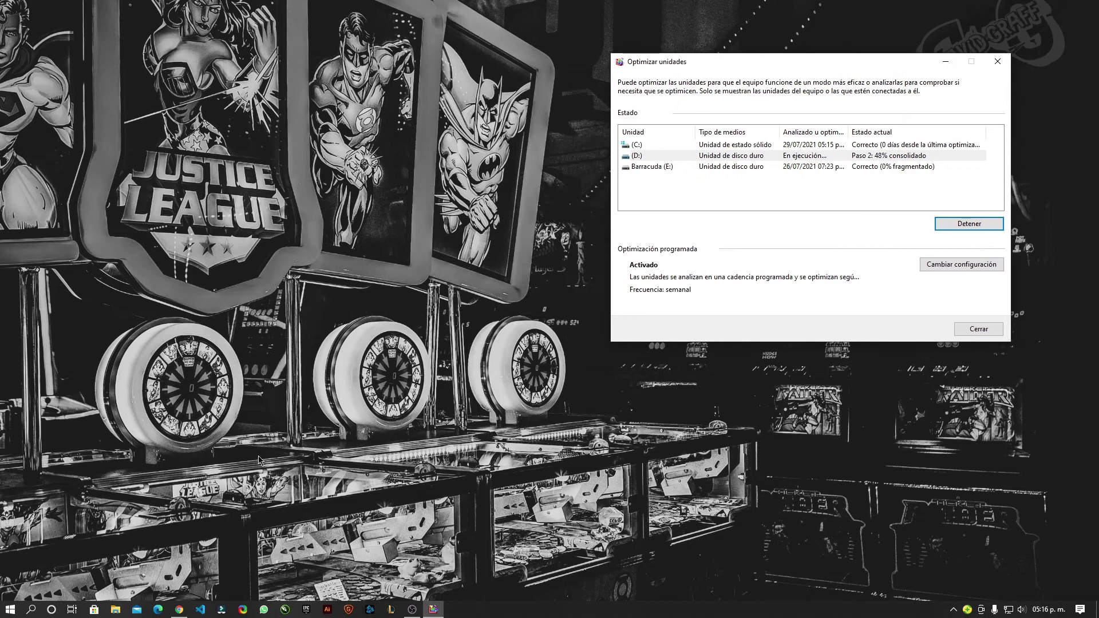
pyautogui.moveTo(863, 66); pyautogui.dragTo(725, 171)
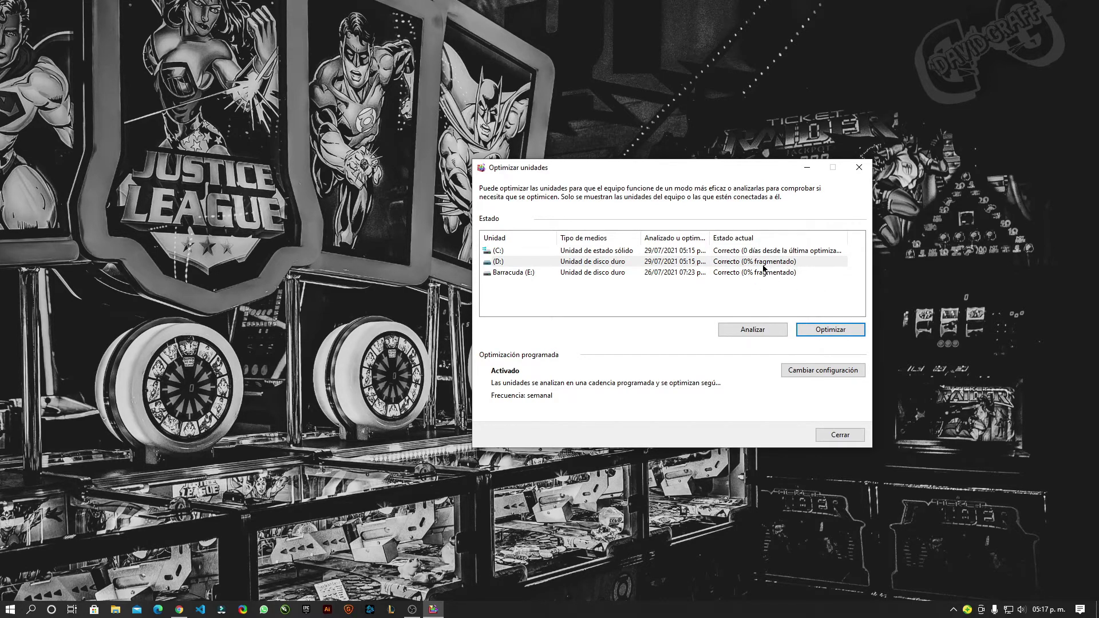
pyautogui.click(815, 330)
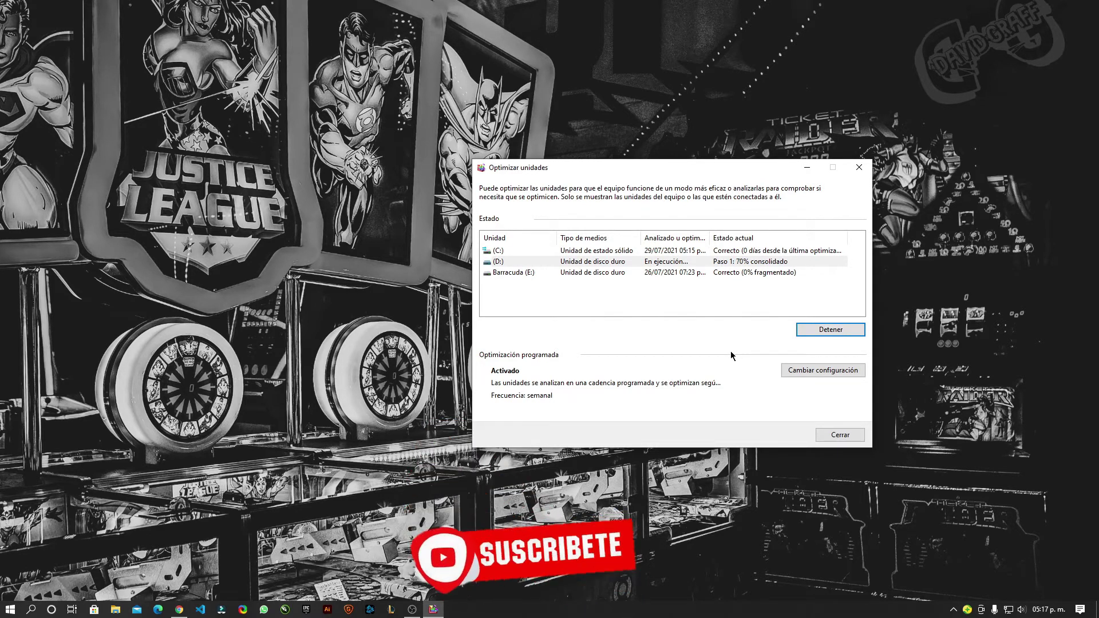
# - Check the optimization status of drives (D:) and Barracuda (E:), and close the Optimizar unidades window
pyautogui.click(722, 272)
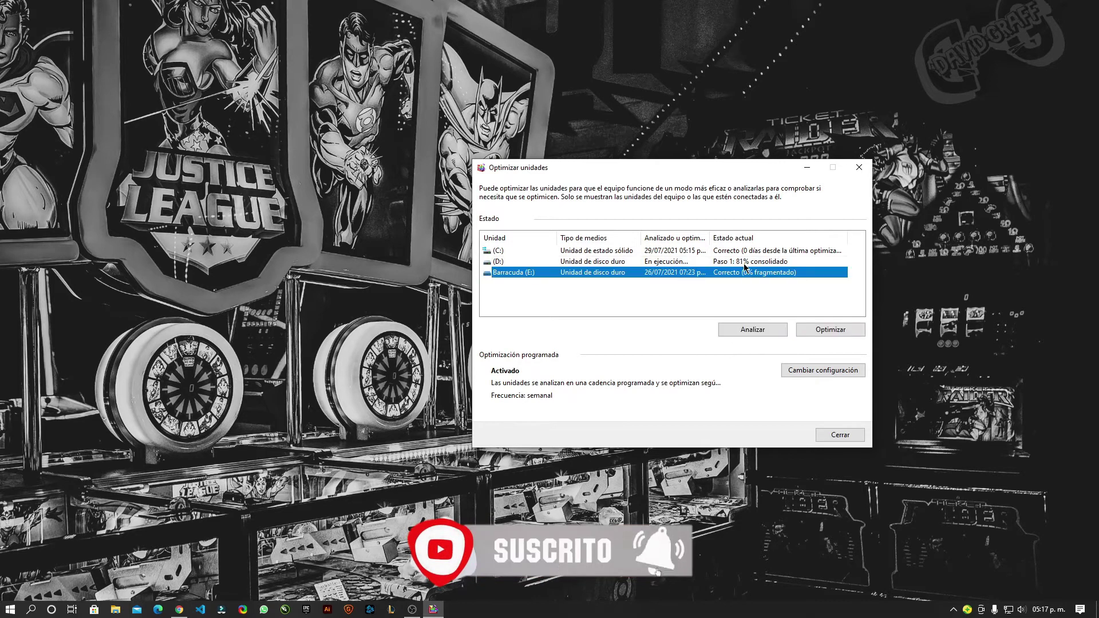
pyautogui.click(744, 262)
pyautogui.click(749, 273)
pyautogui.click(784, 262)
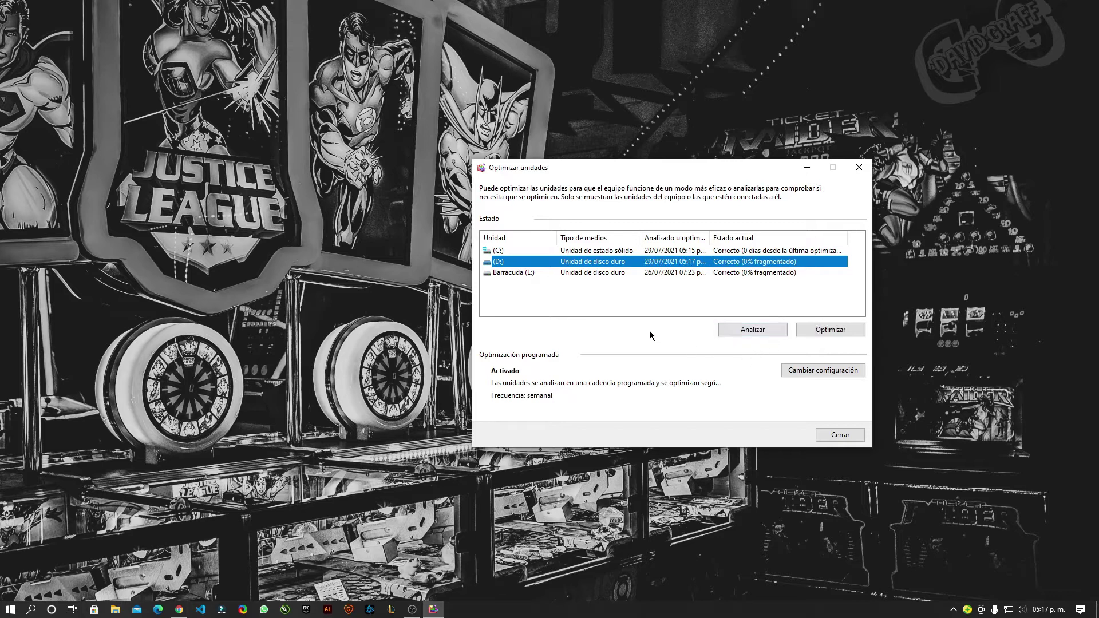
pyautogui.click(812, 273)
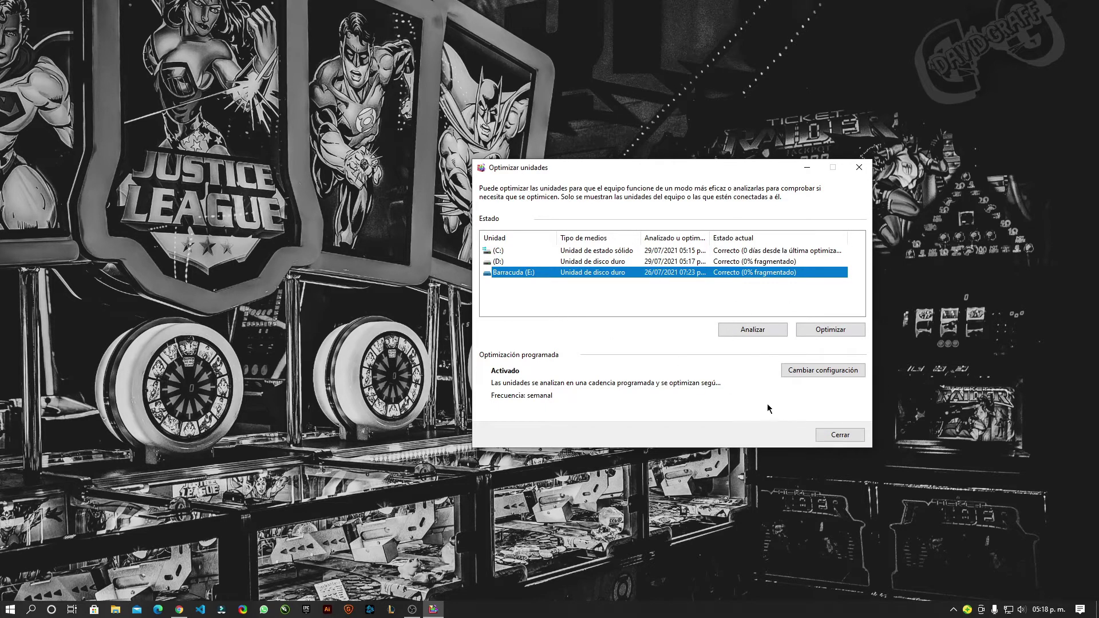
pyautogui.click(840, 436)
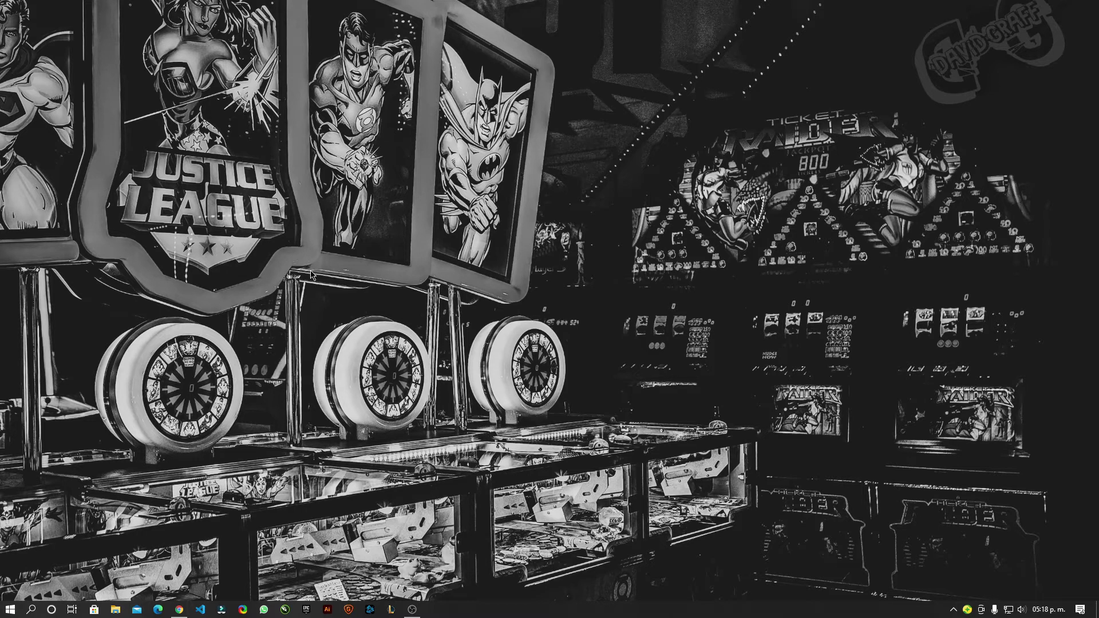
# - Open the Escritorio folder in File Explorer
pyautogui.rightClick(117, 613)
pyautogui.click(120, 311)
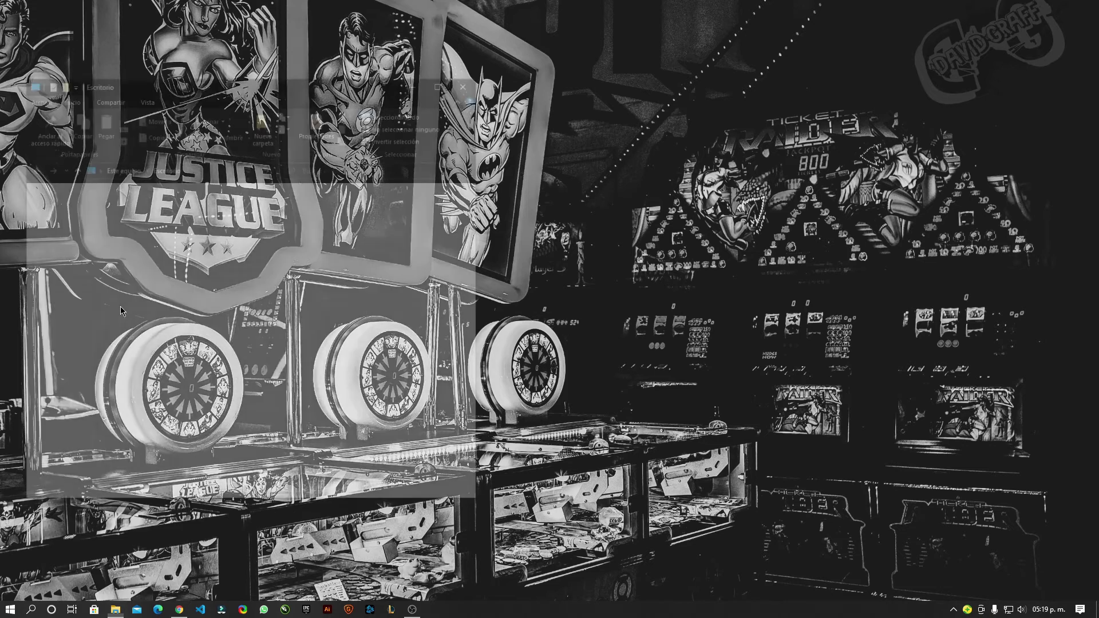
# - Select all items in the Escritorio folder, clear the selection, and check the general properties of the Watch Dogs 2 shortcut
pyautogui.moveTo(275, 409); pyautogui.dragTo(123, 184)
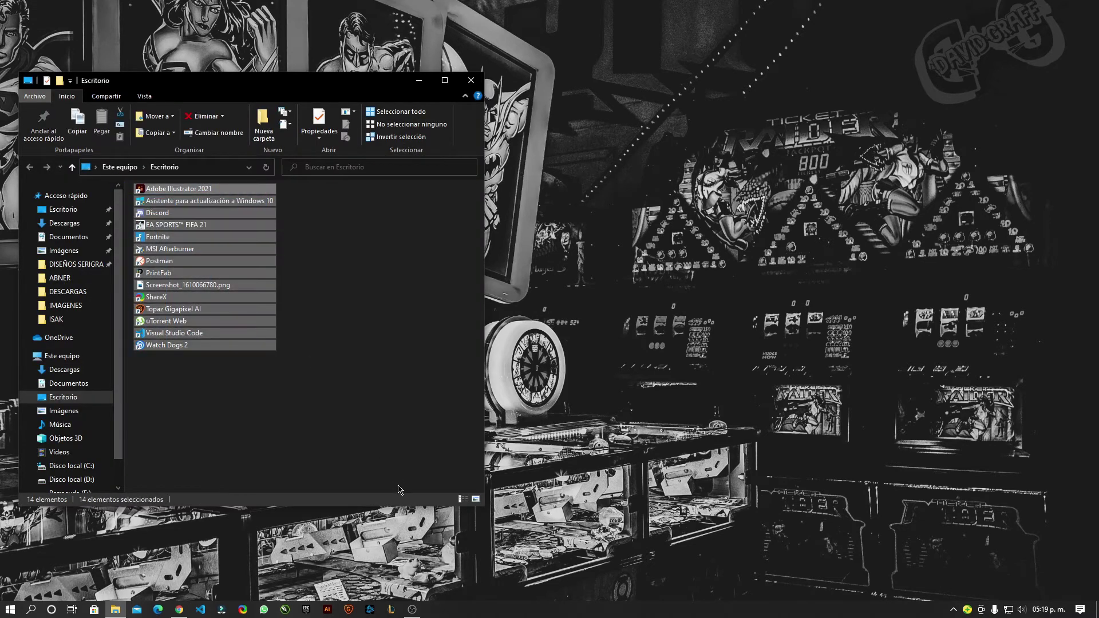
pyautogui.click(315, 406)
pyautogui.click(184, 349)
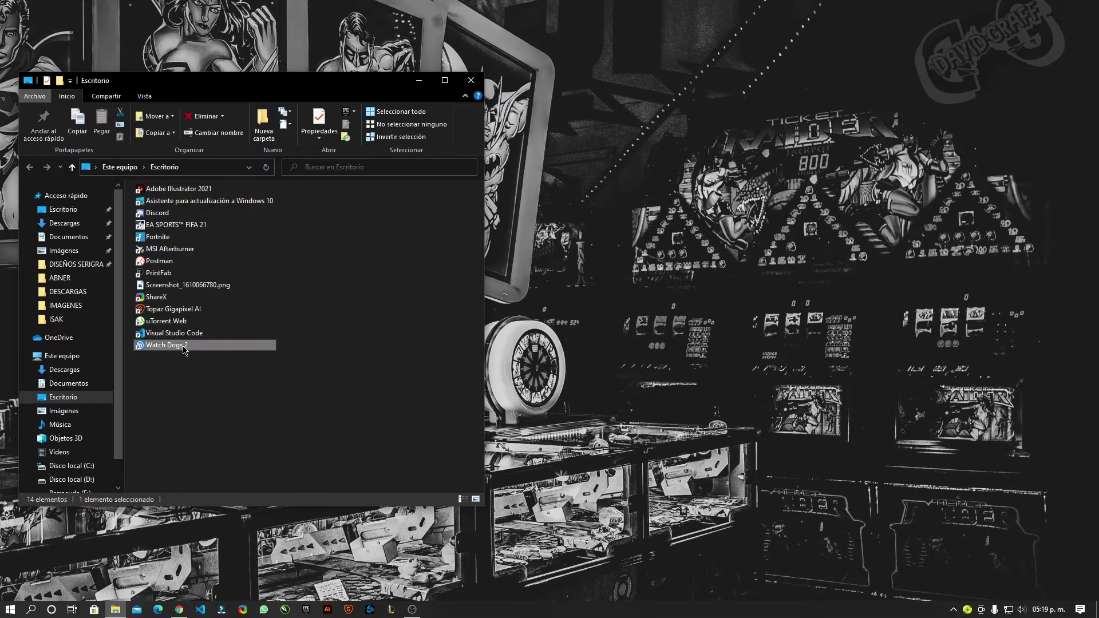
pyautogui.rightClick(184, 349)
pyautogui.click(229, 488)
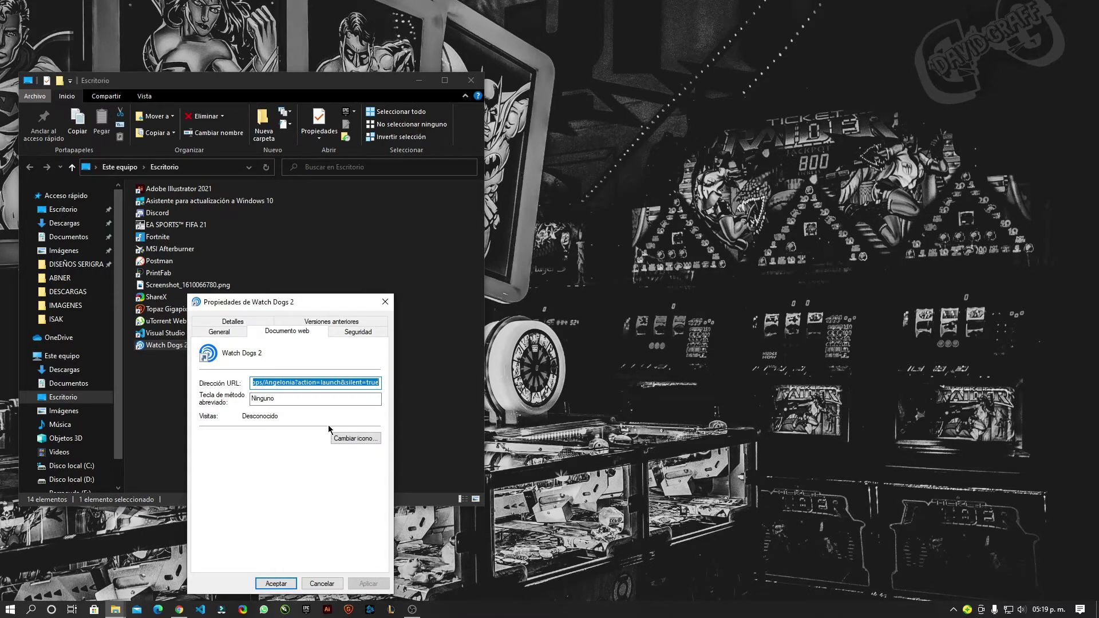
pyautogui.hotkey('ctrl', 'shift', 'Tab')
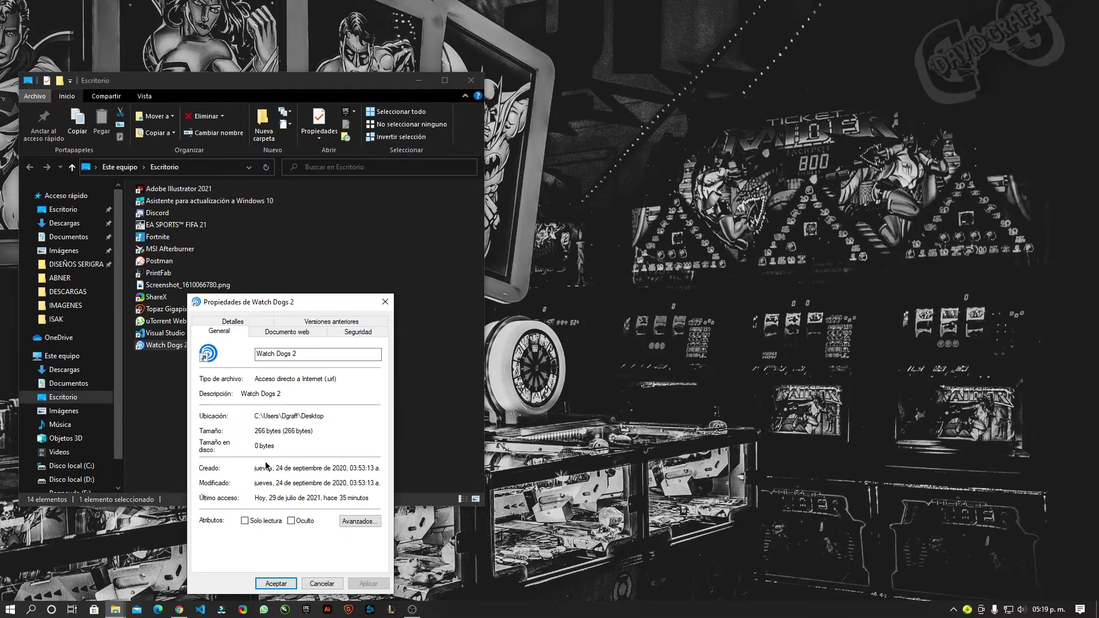
pyautogui.click(323, 583)
# - Check the general properties of the Topaz Gigapixel AI shortcut and close them without changes
pyautogui.click(196, 309)
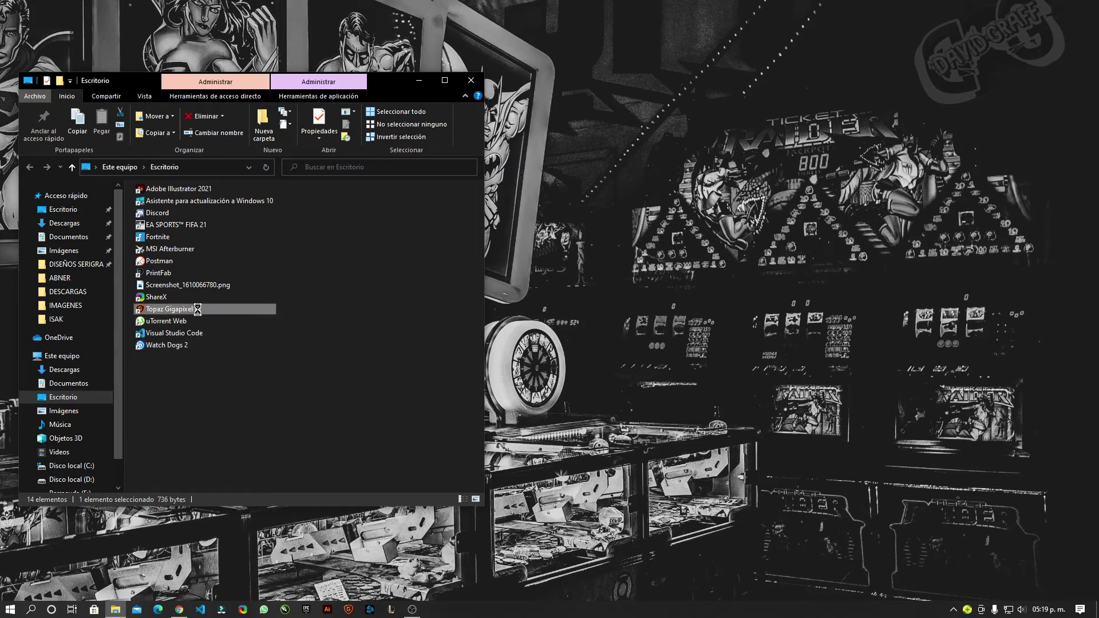
pyautogui.rightClick(196, 309)
pyautogui.click(269, 591)
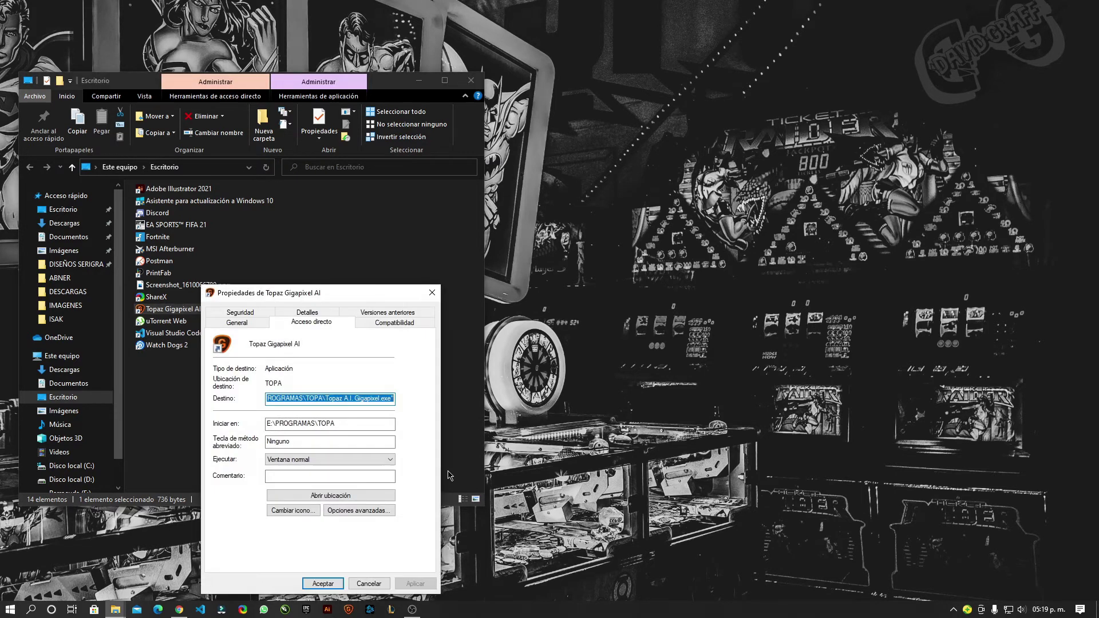
pyautogui.hotkey('ctrl', 'shift', 'Tab')
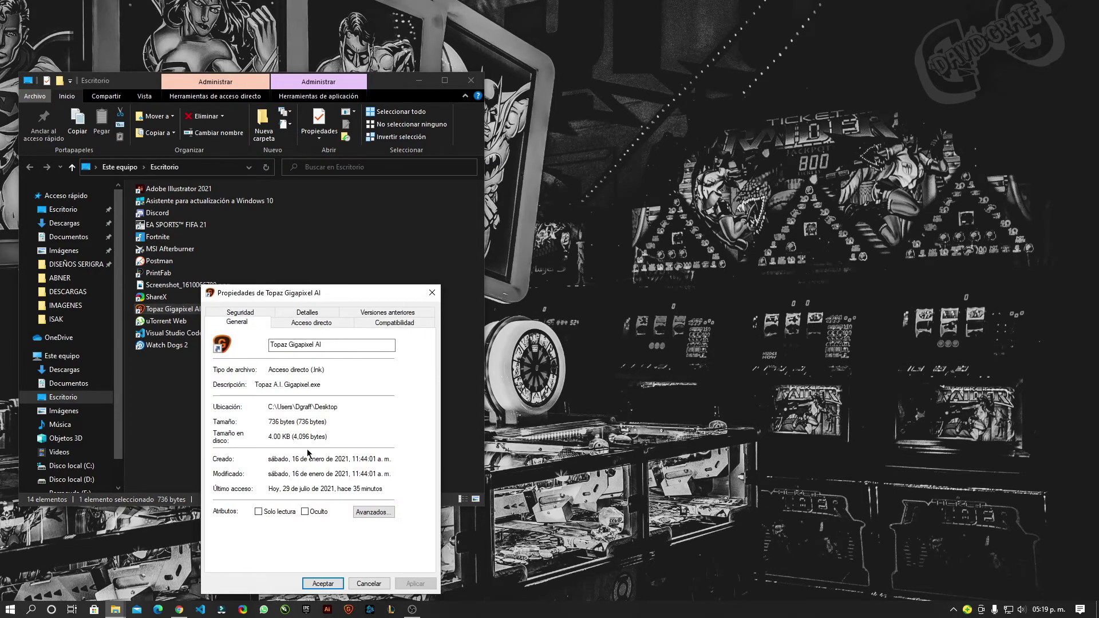
pyautogui.click(366, 580)
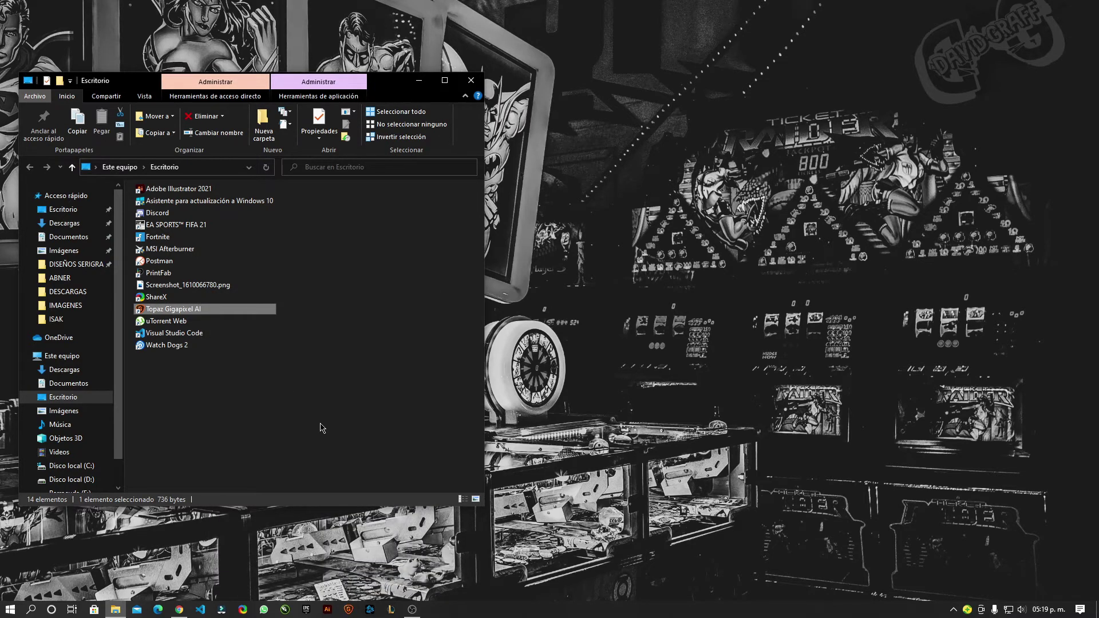
pyautogui.click(441, 444)
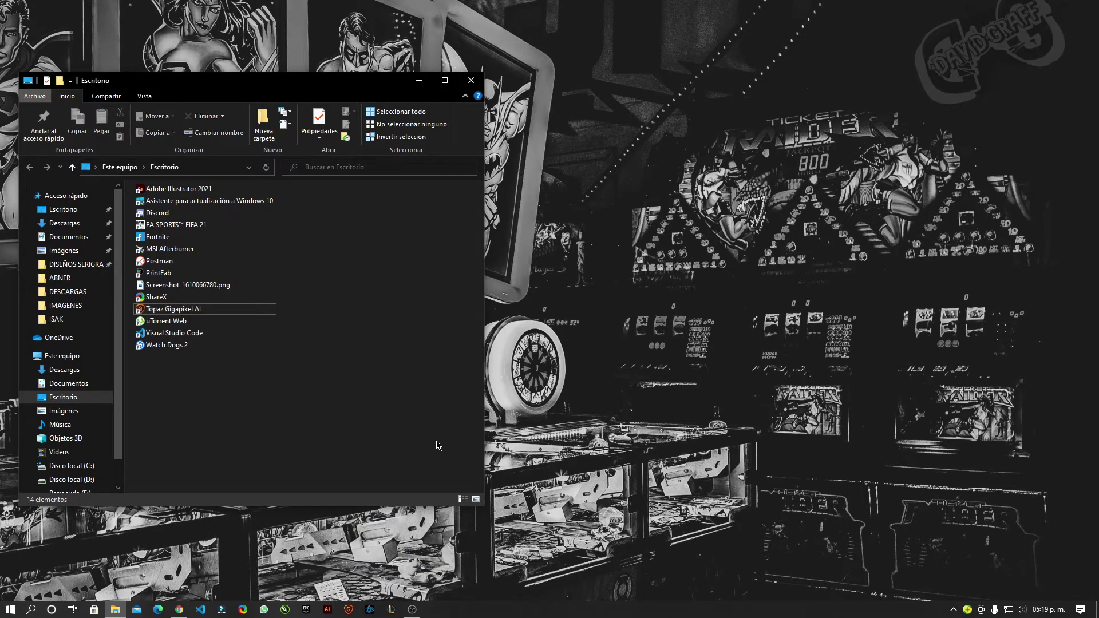
# - Look over all the items in the Escritorio folder, reposition its window, and close it
pyautogui.moveTo(437, 461); pyautogui.dragTo(312, 418)
pyautogui.moveTo(343, 455); pyautogui.dragTo(363, 353)
pyautogui.moveTo(260, 412); pyautogui.dragTo(143, 196)
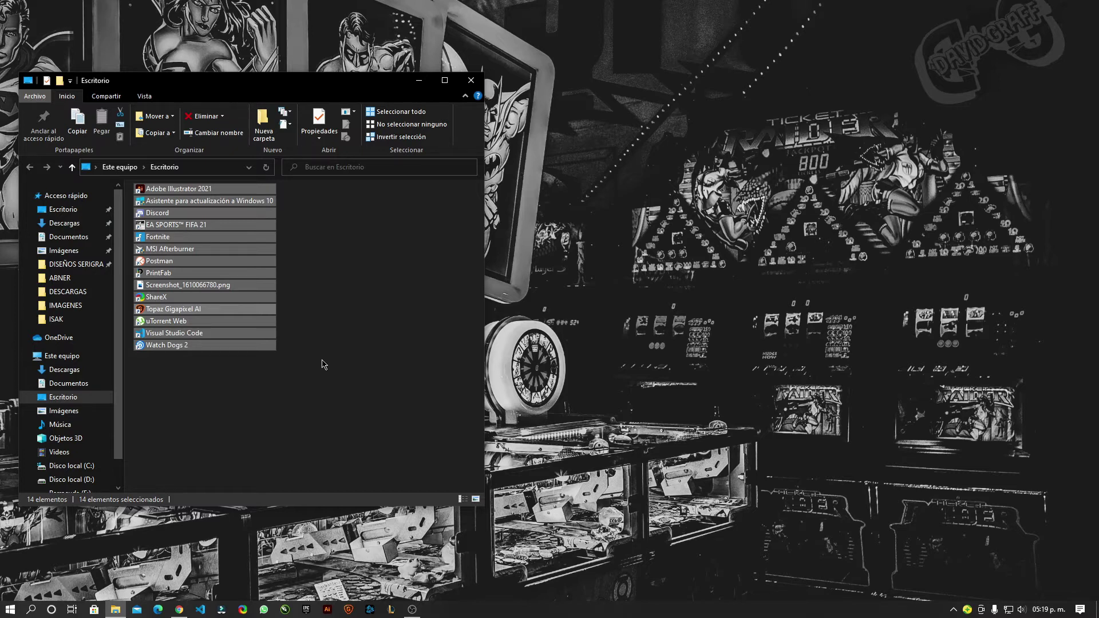
pyautogui.moveTo(304, 84); pyautogui.dragTo(579, 118)
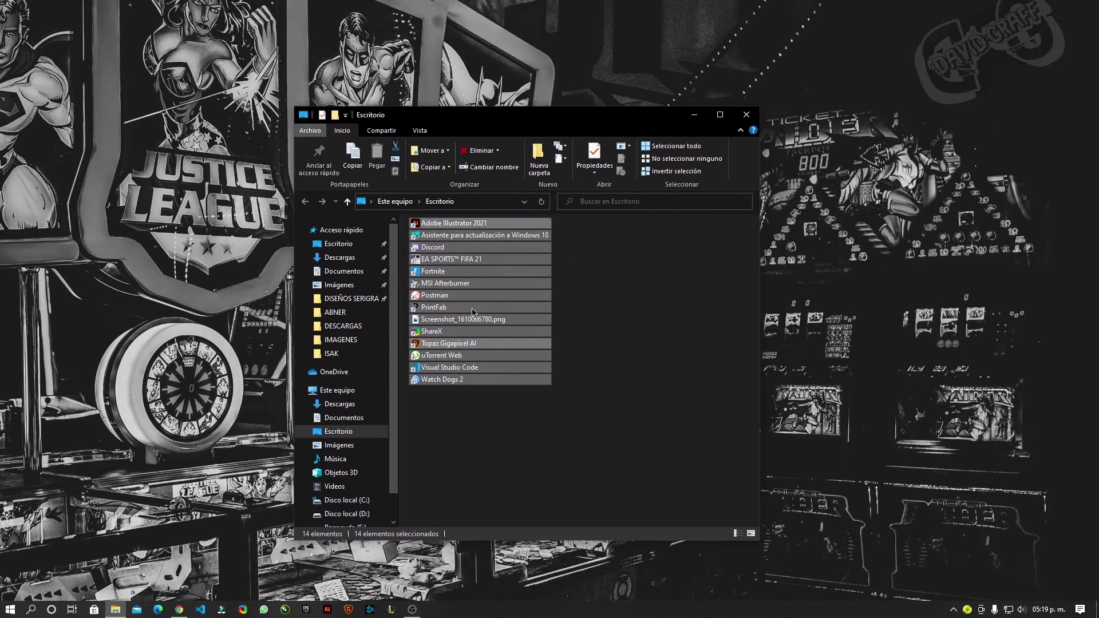
pyautogui.click(603, 383)
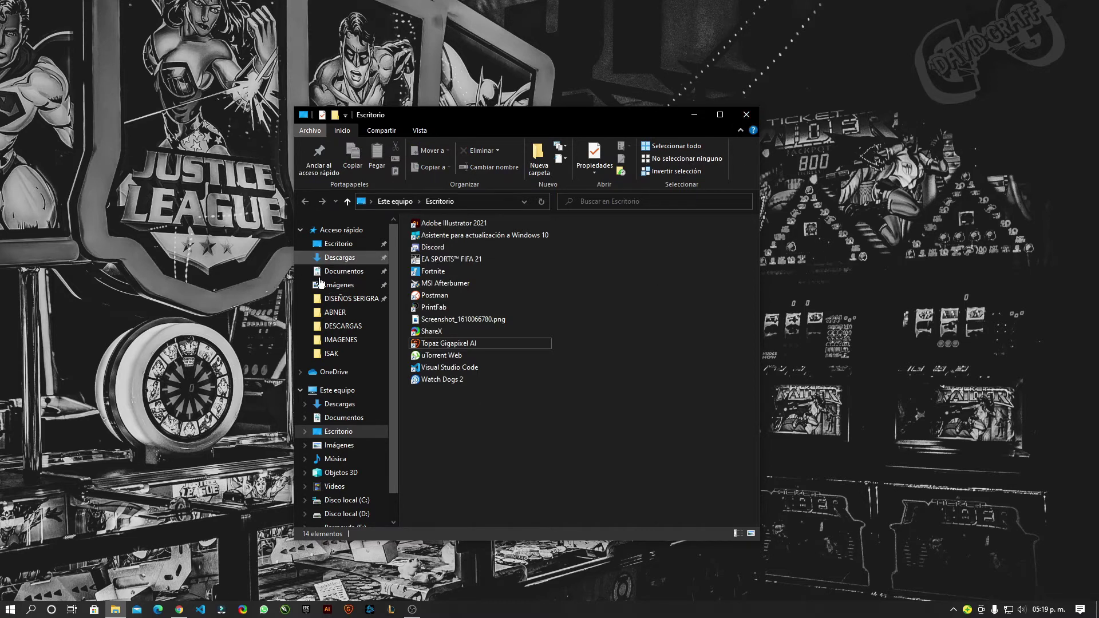
pyautogui.click(746, 115)
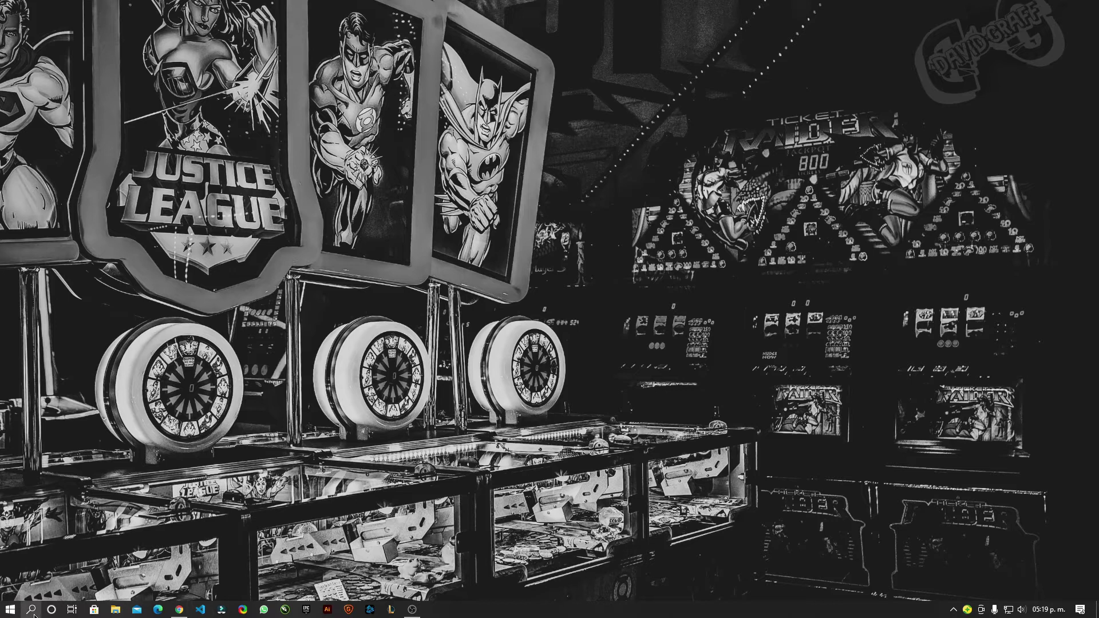
# - Open the Acerca de page of the Sistema settings in Windows Configuración and maximize the window
pyautogui.click(32, 612)
pyautogui.click(10, 609)
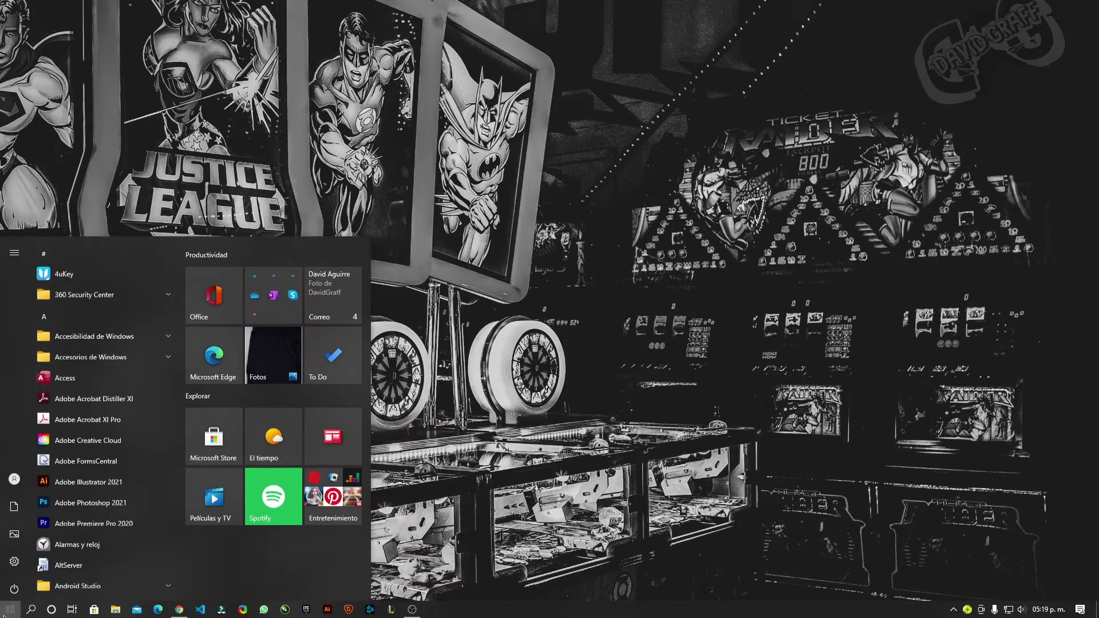
pyautogui.click(15, 564)
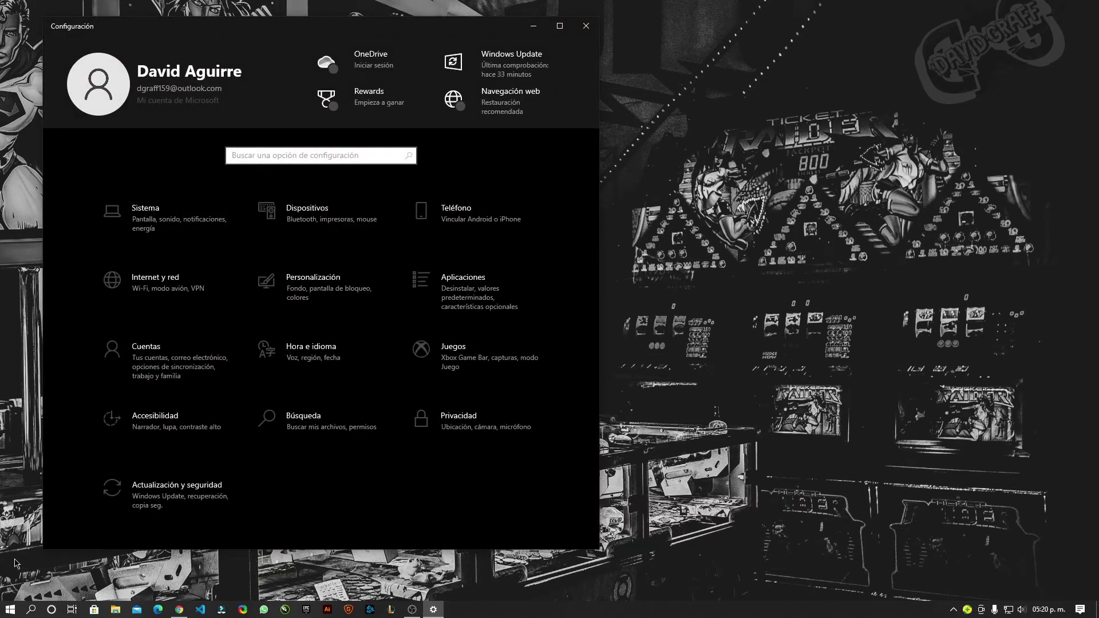
pyautogui.click(111, 212)
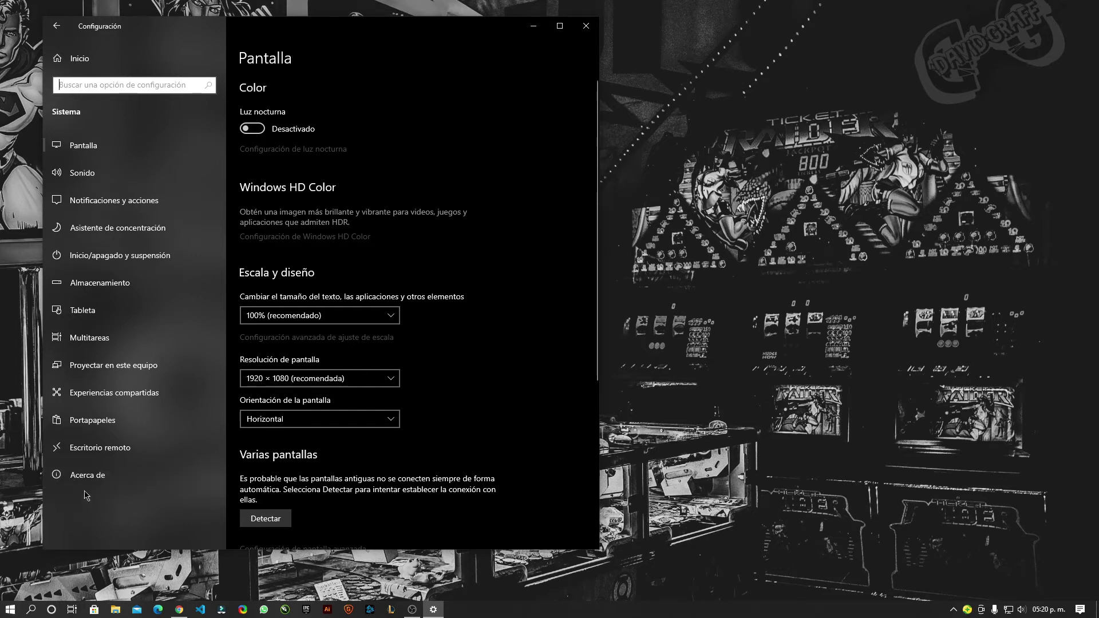
pyautogui.click(12, 609)
pyautogui.click(23, 610)
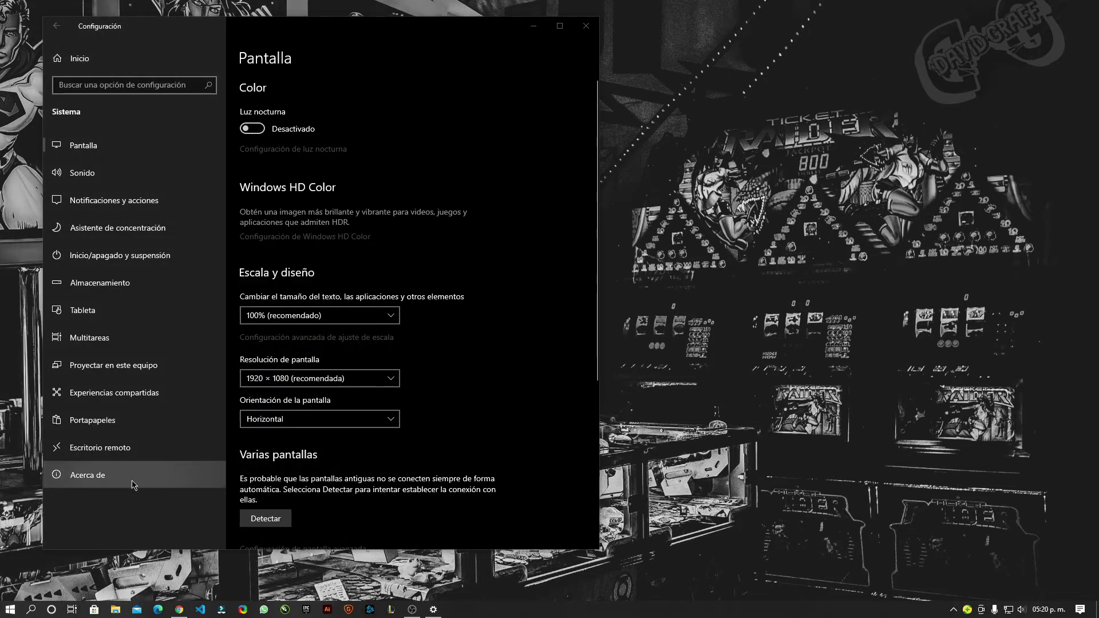
pyautogui.click(136, 484)
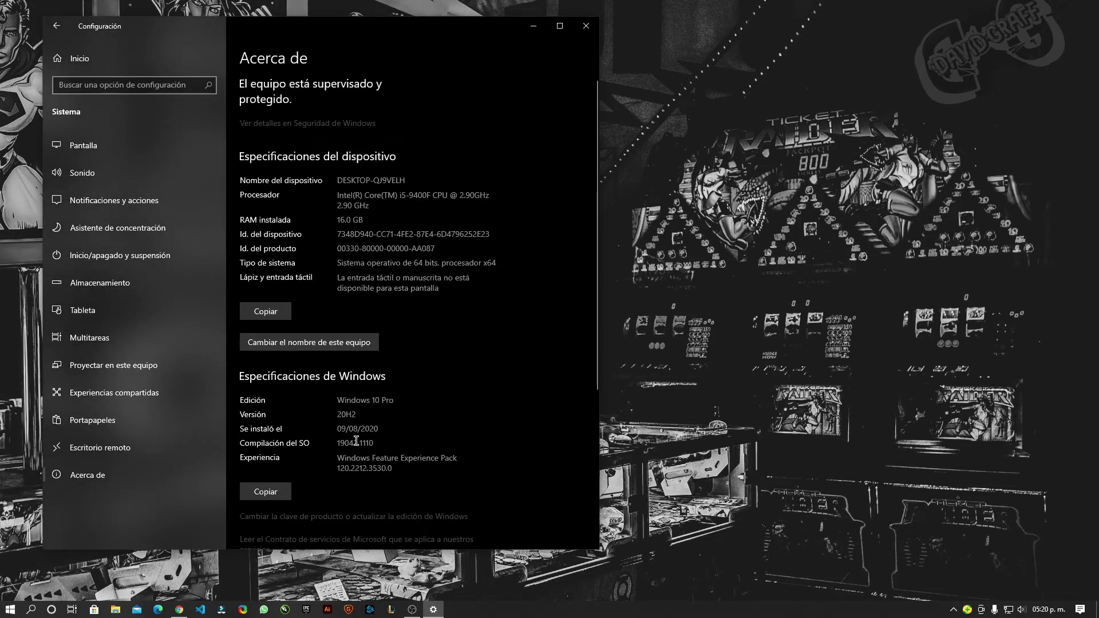
pyautogui.click(559, 26)
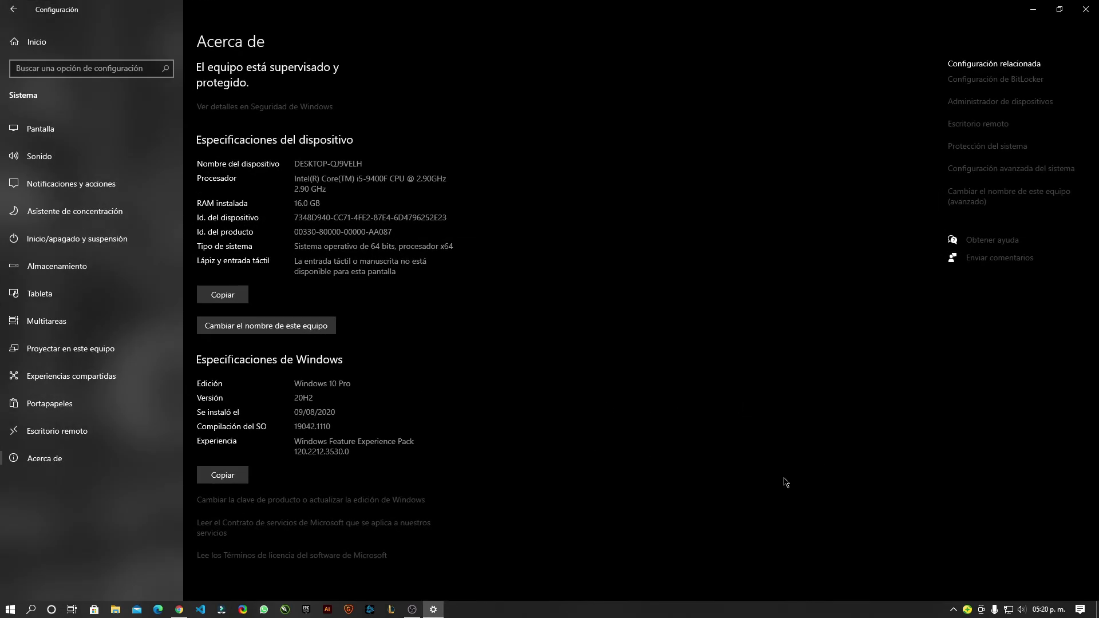
# - Open the Rendimiento settings from Configuración avanzada del sistema and reposition the dialogs
pyautogui.click(1070, 171)
pyautogui.moveTo(147, 30); pyautogui.dragTo(604, 114)
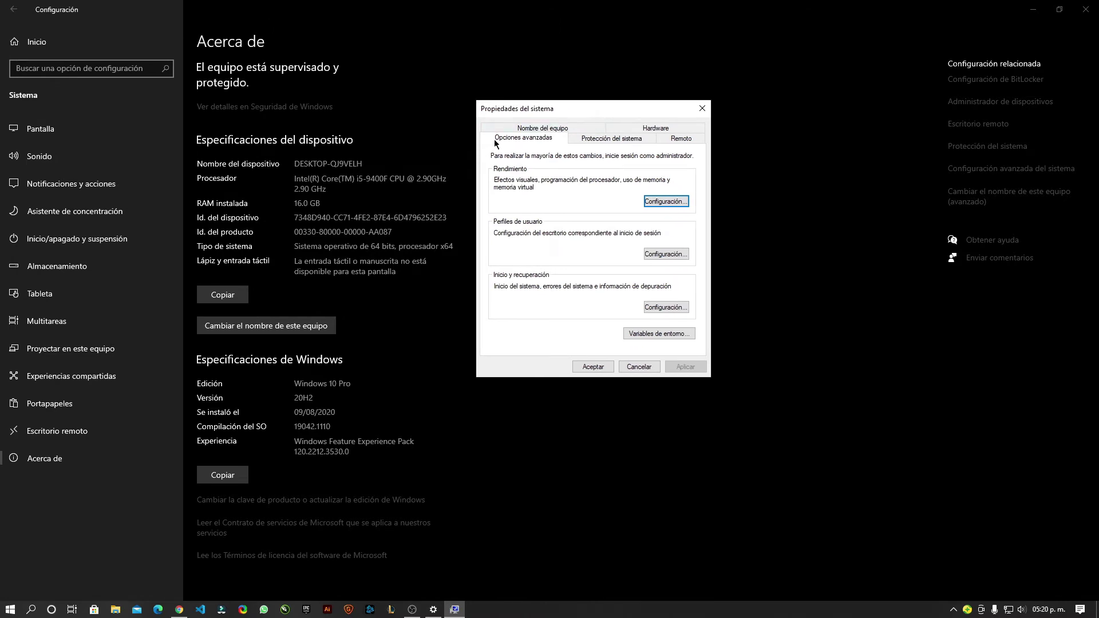
pyautogui.click(674, 201)
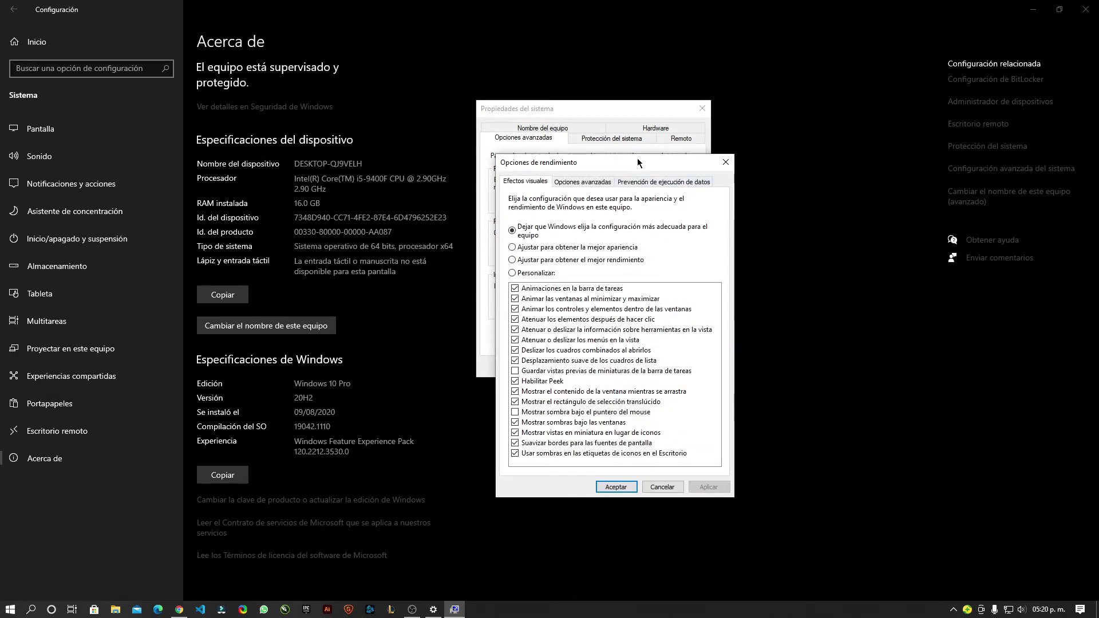
pyautogui.moveTo(638, 162); pyautogui.dragTo(538, 68)
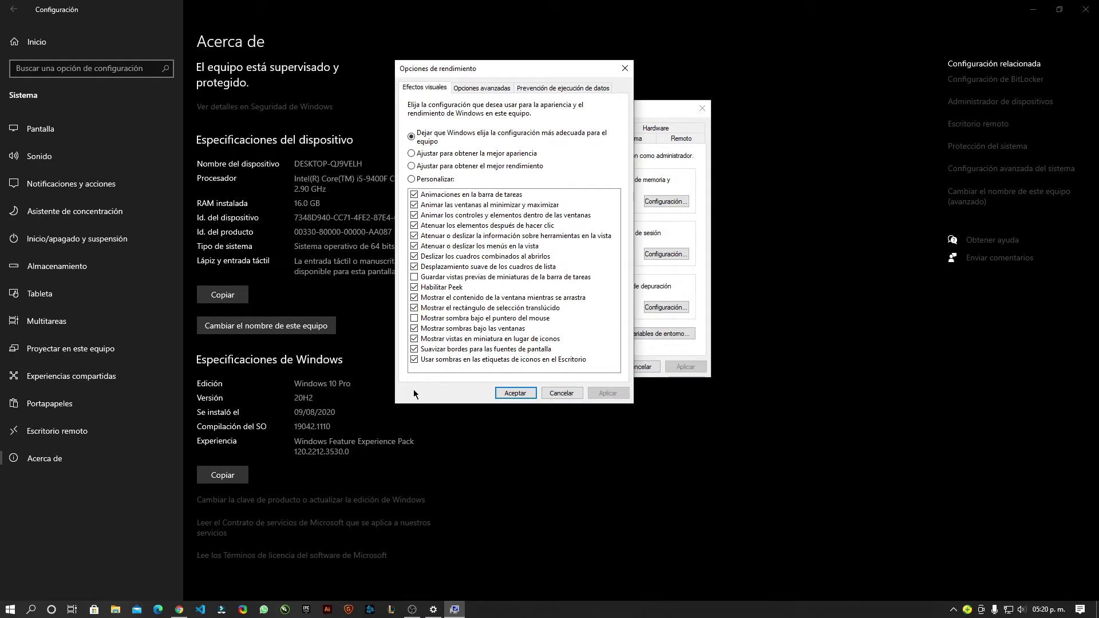
# - Open the Escritorio folder, move its window around beside the Opciones de rendimiento dialog, and close it
pyautogui.rightClick(115, 609)
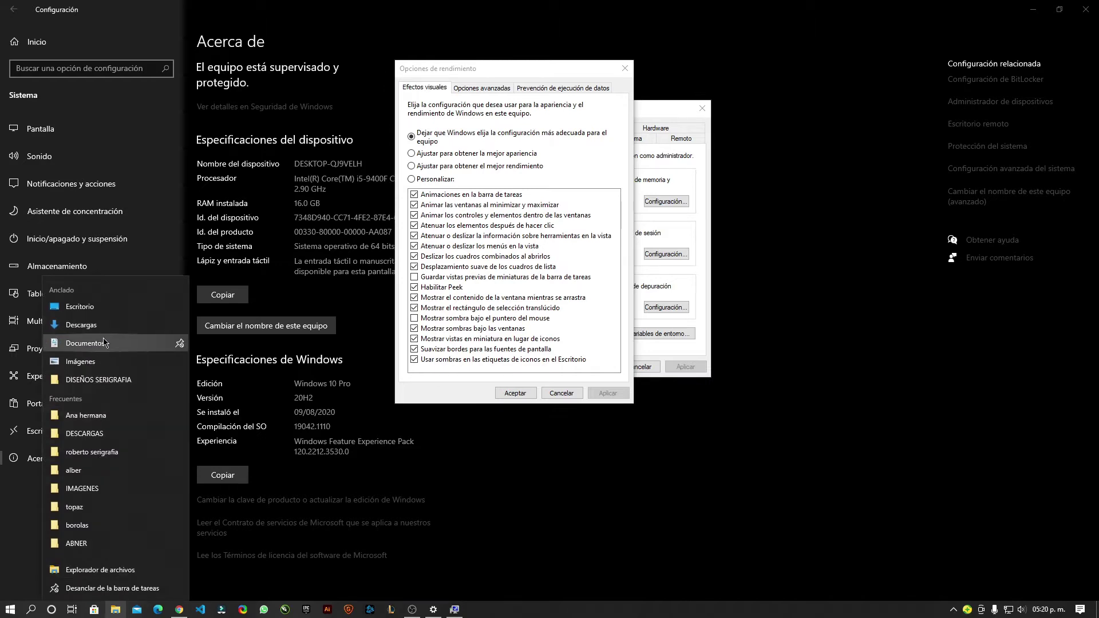
pyautogui.click(107, 307)
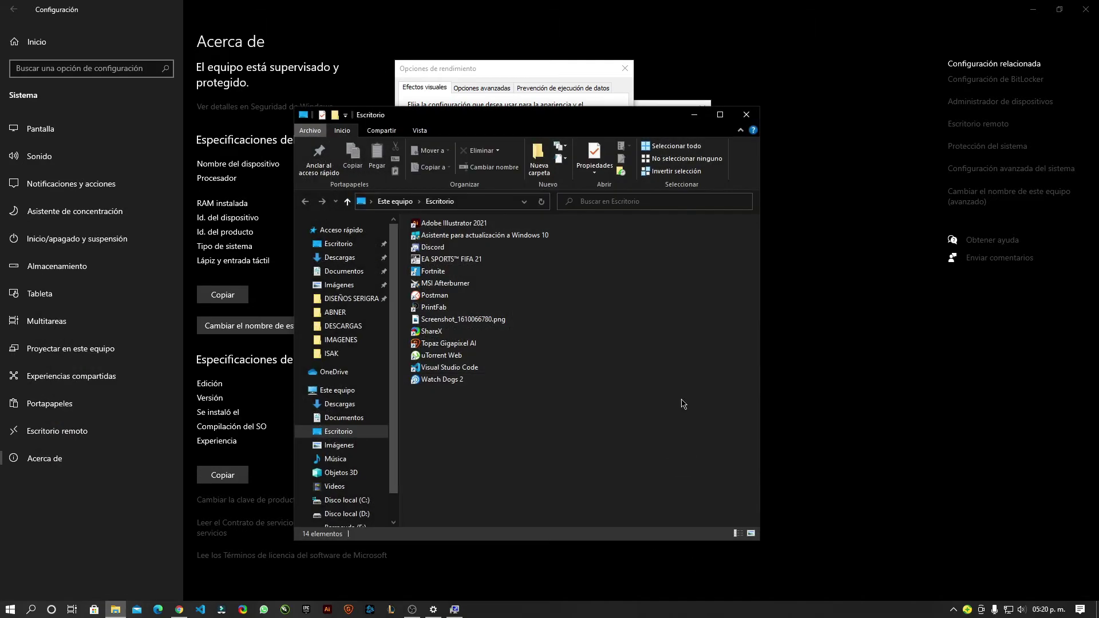
pyautogui.moveTo(366, 123); pyautogui.dragTo(555, 146)
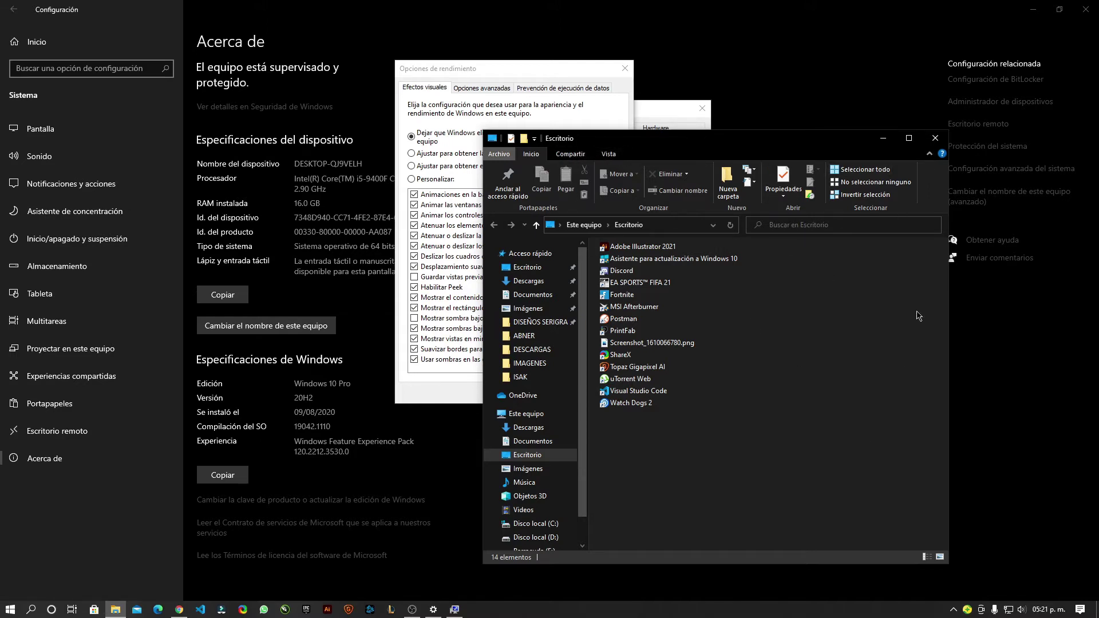
pyautogui.moveTo(852, 142); pyautogui.dragTo(832, 72)
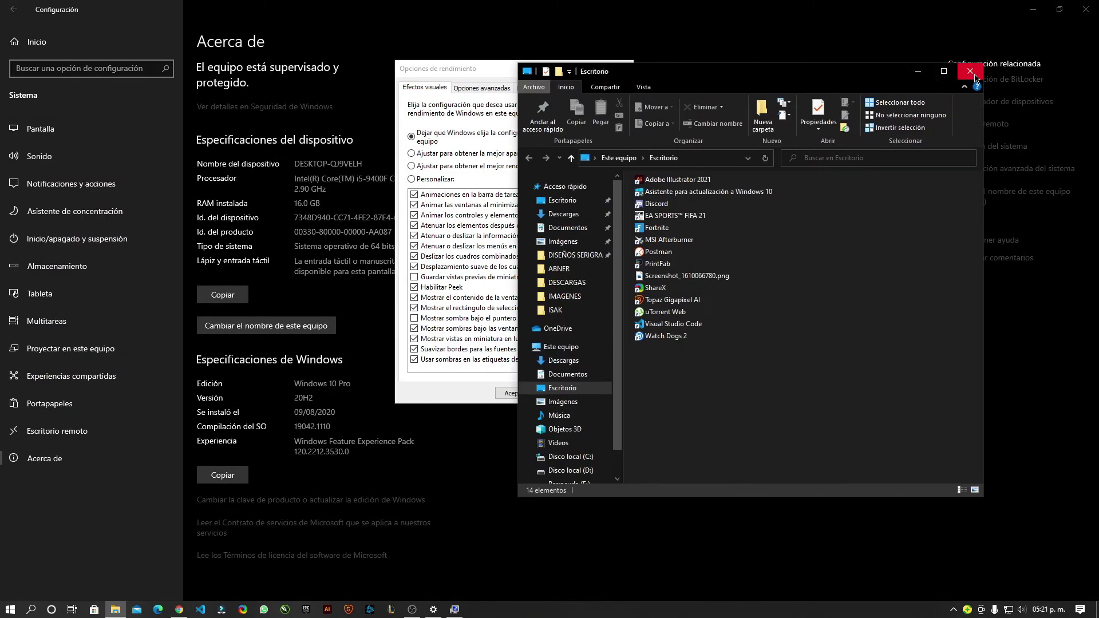
pyautogui.click(974, 70)
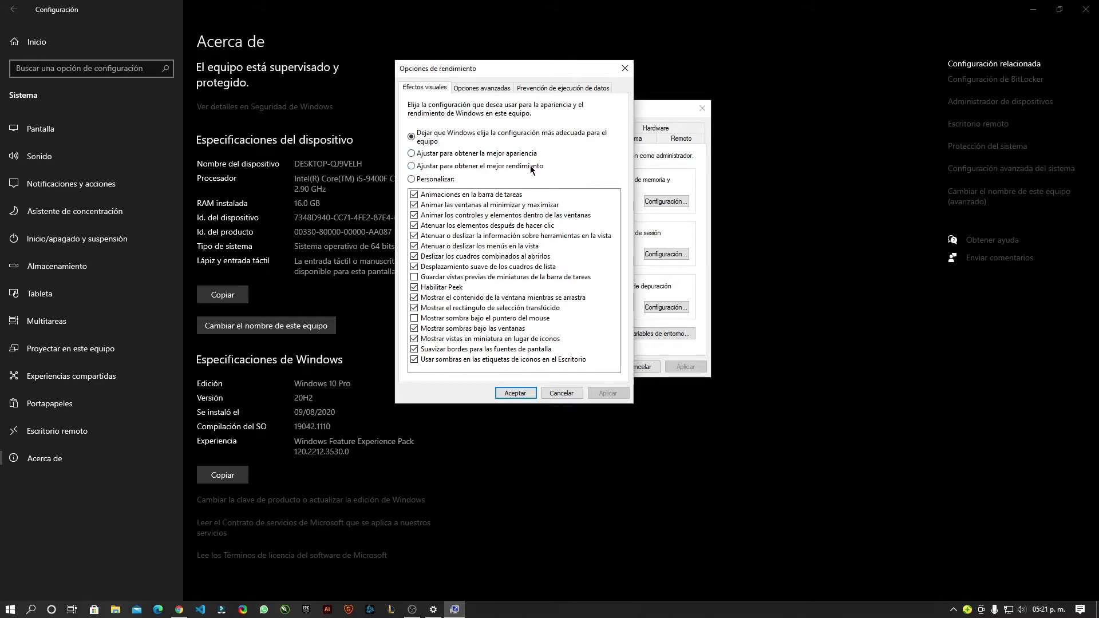
# - Choose the best-performance preset and re-enable window, taskbar and control animations, click fading, combo-box sliding, thumbnails, drag contents, and window and icon-label shadows
pyautogui.click(413, 167)
pyautogui.click(414, 194)
pyautogui.click(413, 215)
pyautogui.click(414, 256)
pyautogui.click(414, 297)
pyautogui.click(414, 328)
pyautogui.click(413, 359)
pyautogui.click(414, 338)
pyautogui.click(414, 276)
pyautogui.click(414, 225)
pyautogui.click(414, 205)
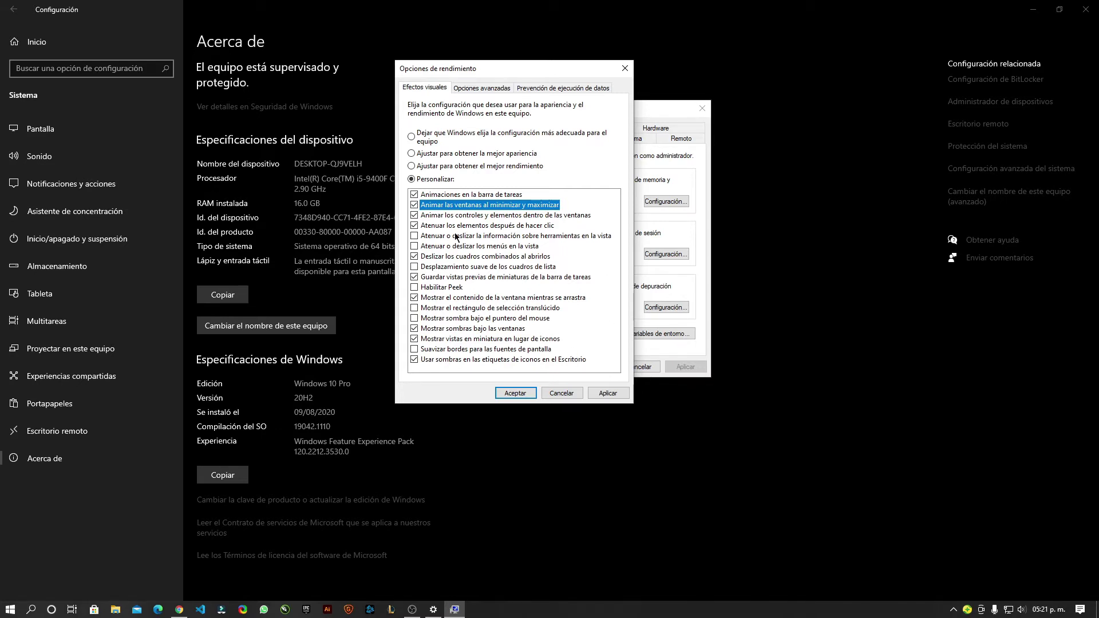
# - Let Windows choose the visual effects configuration, cancel Opciones de rendimiento, and accept Propiedades del sistema
pyautogui.click(411, 136)
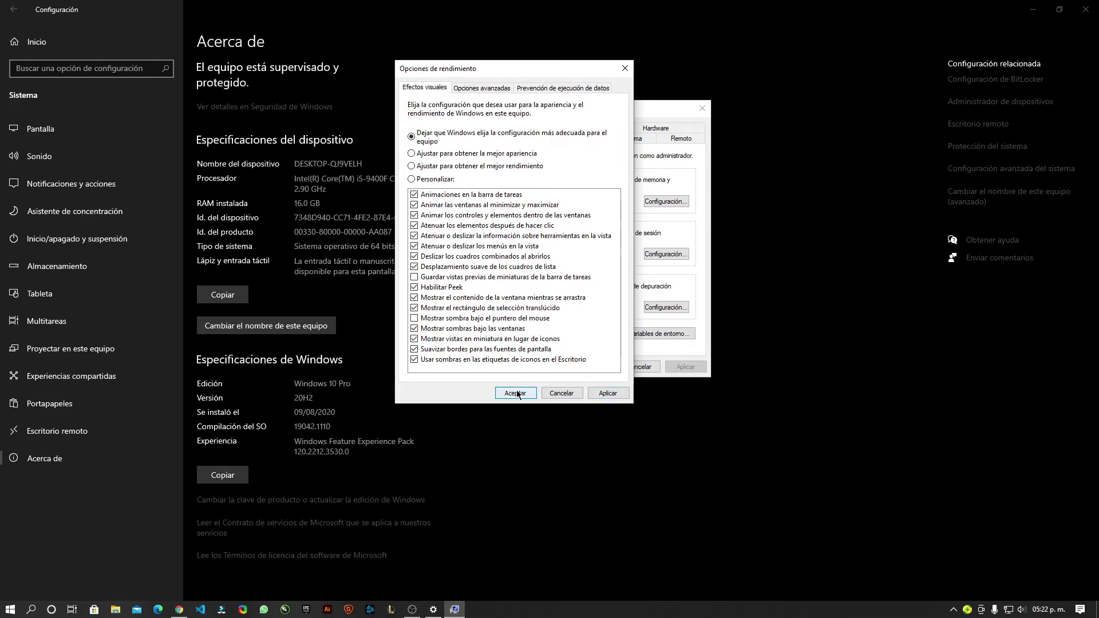
pyautogui.click(561, 393)
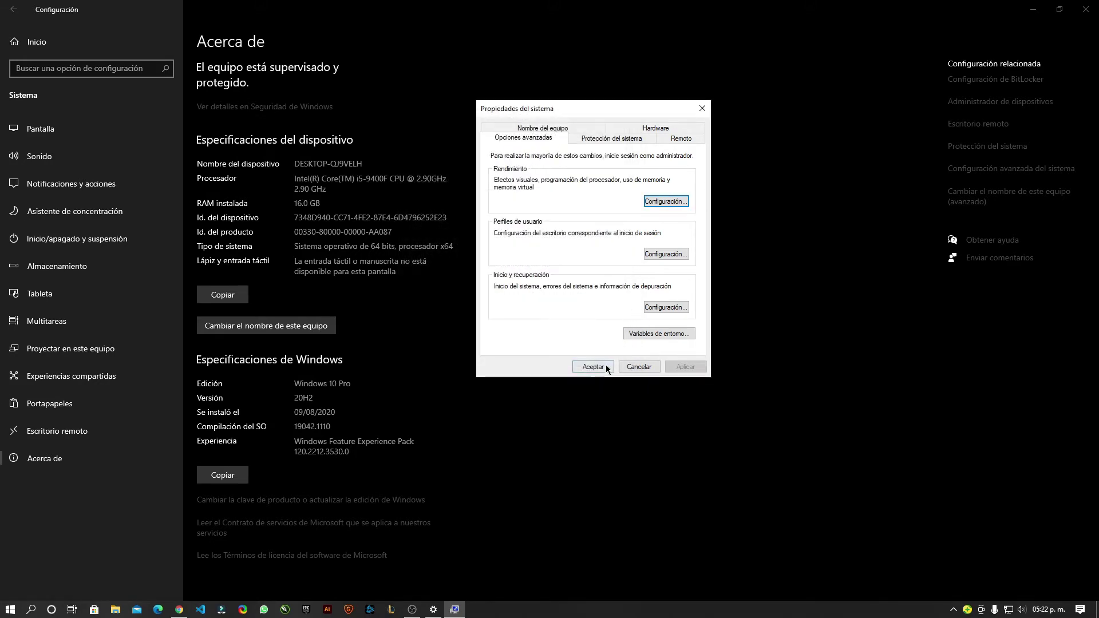
pyautogui.click(593, 367)
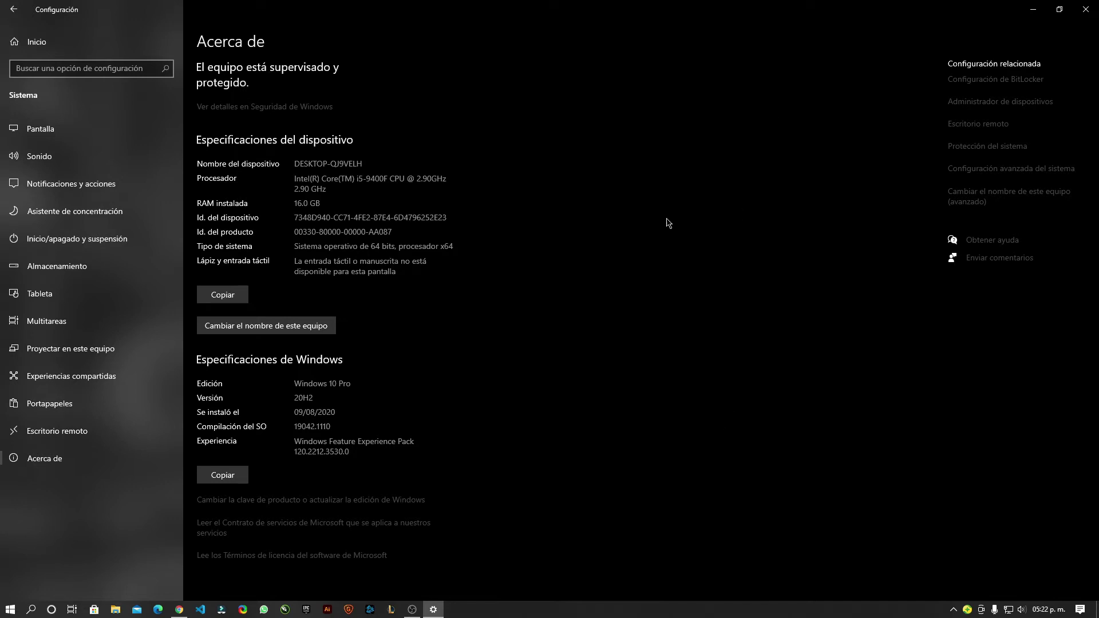
# - Look through the Escritorio remoto, Portapapeles, Experiencias compartidas, Proyectar en este equipo, Multitareas and Tableta settings pages
pyautogui.click(143, 430)
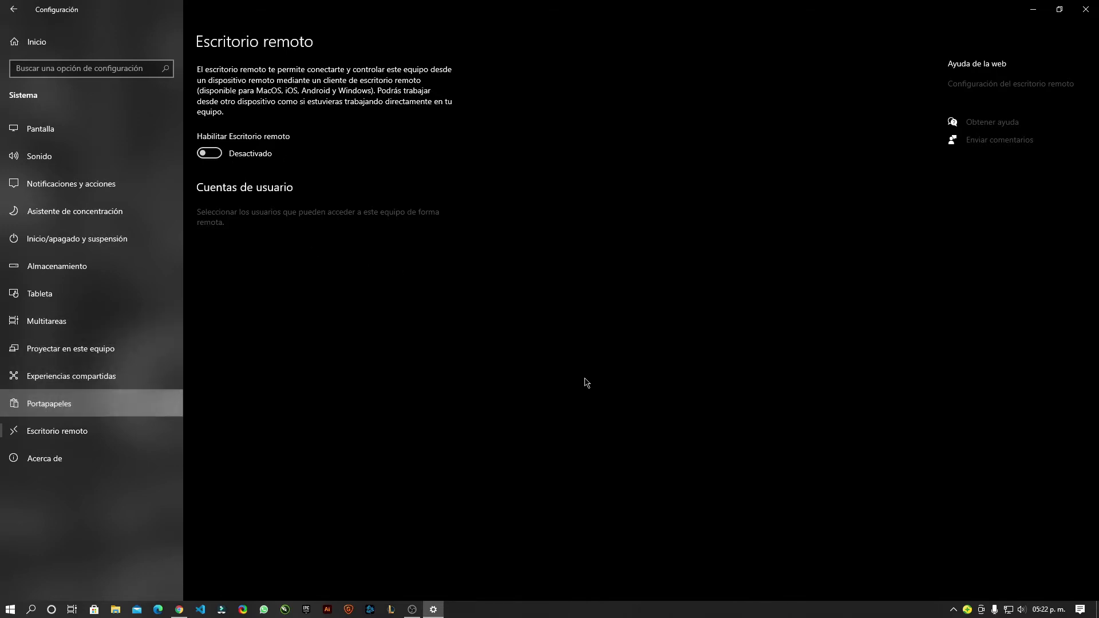
pyautogui.click(71, 376)
pyautogui.click(49, 404)
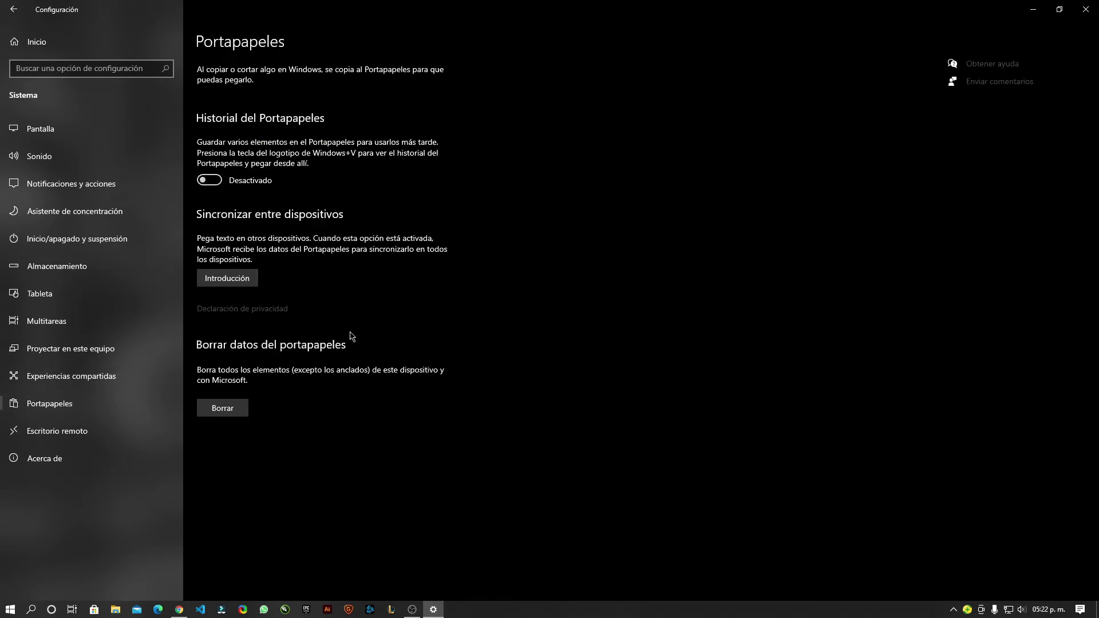
pyautogui.click(67, 380)
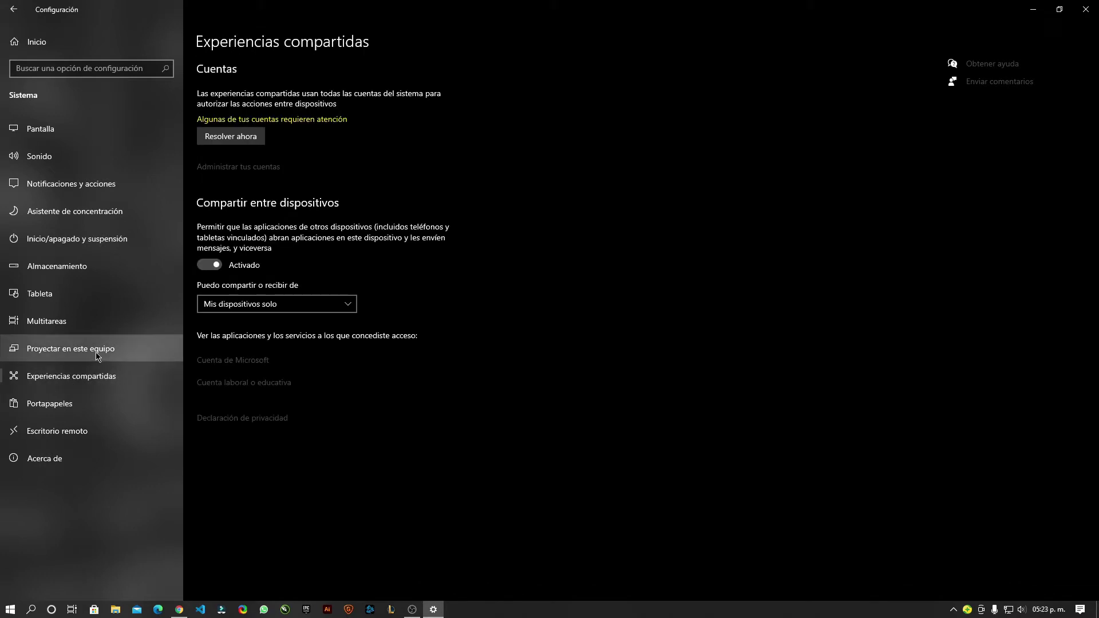
pyautogui.click(95, 355)
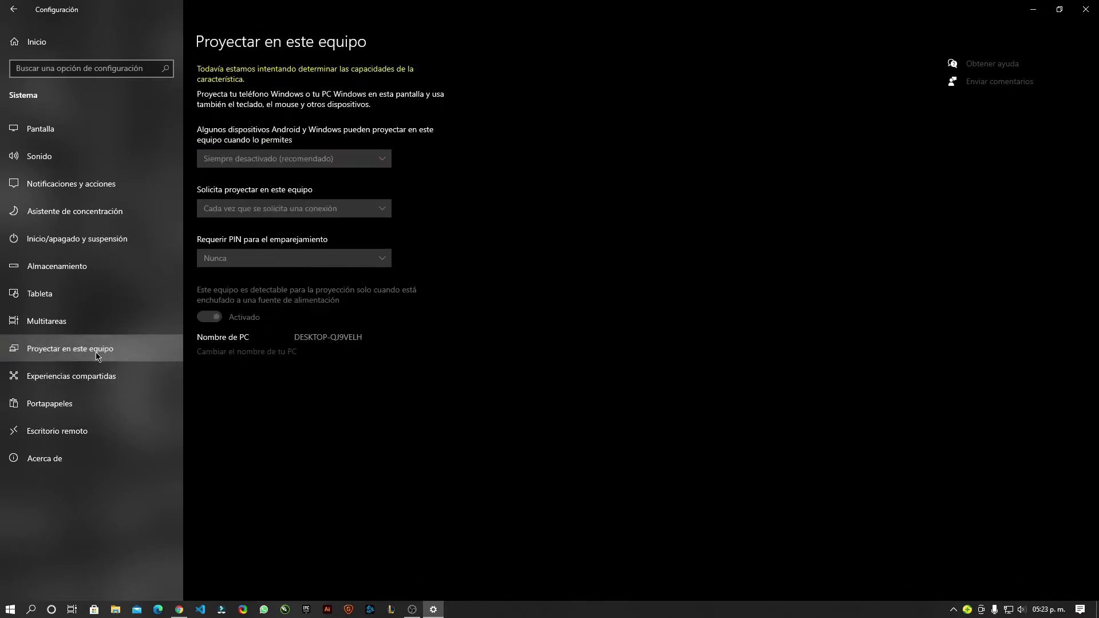
pyautogui.click(84, 324)
pyautogui.click(60, 291)
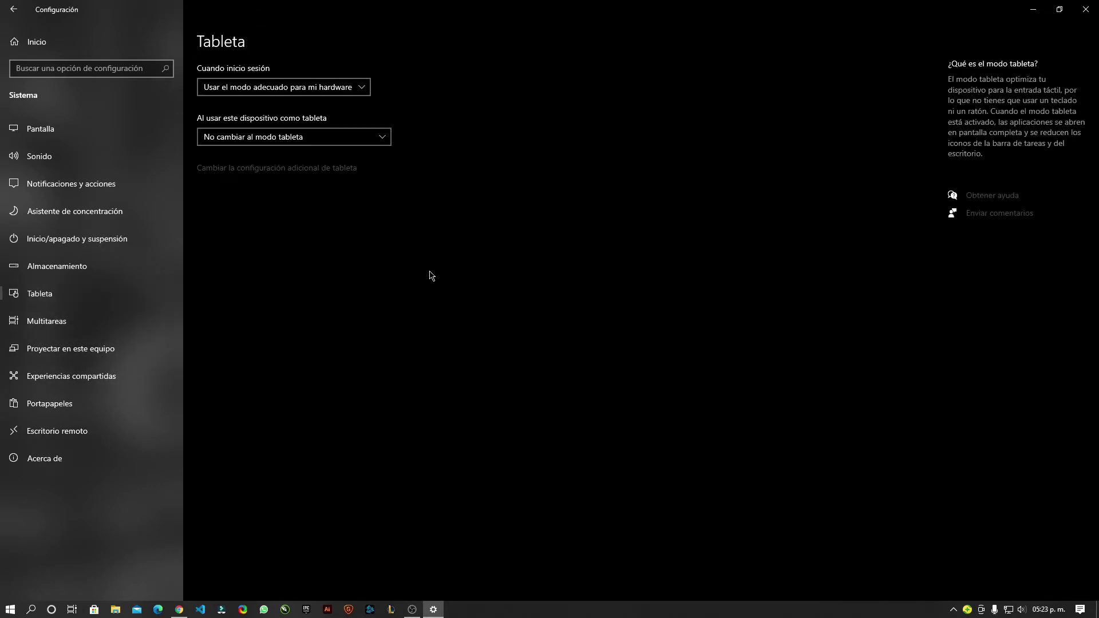
# - Review the storage sensor configuration in Almacenamiento, including the recycle bin deletion intervals, and return to the Almacenamiento page
pyautogui.click(80, 259)
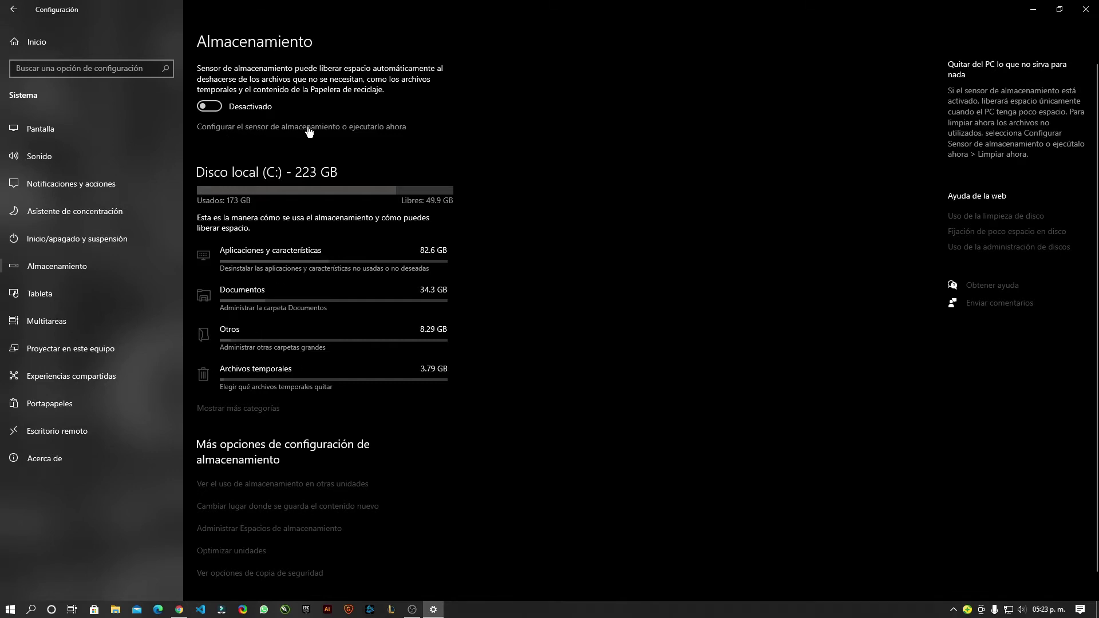
pyautogui.click(400, 128)
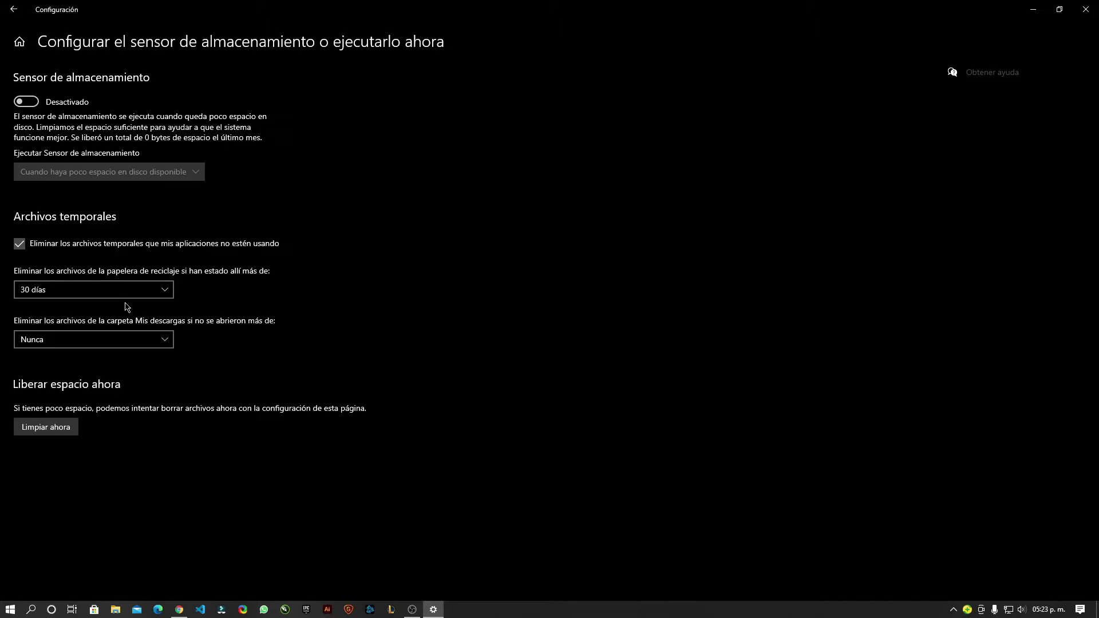
pyautogui.click(68, 294)
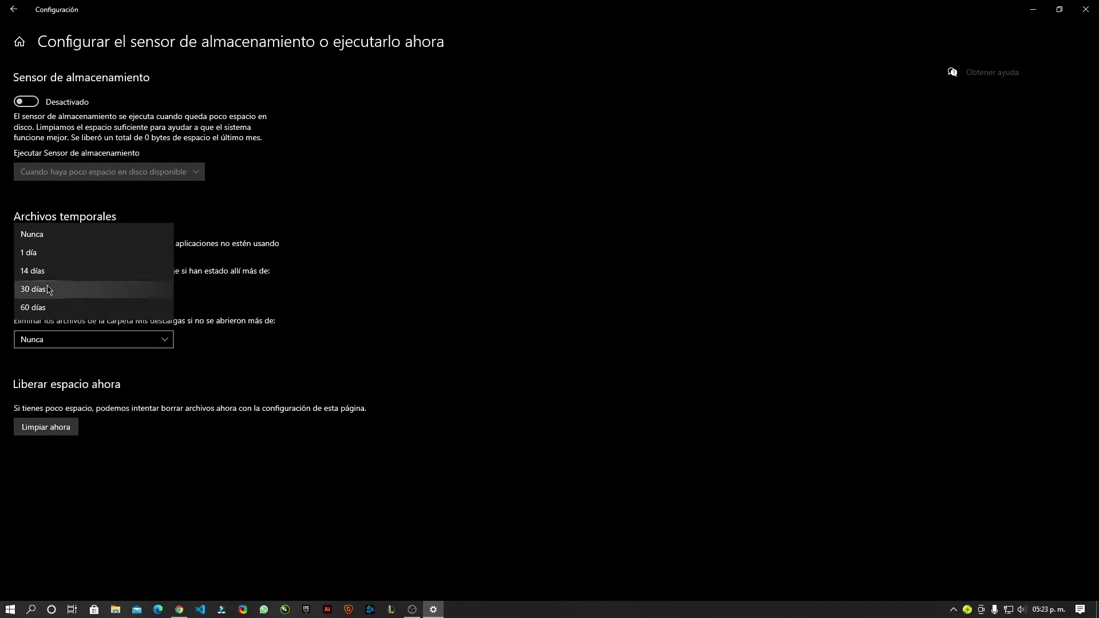
pyautogui.click(399, 286)
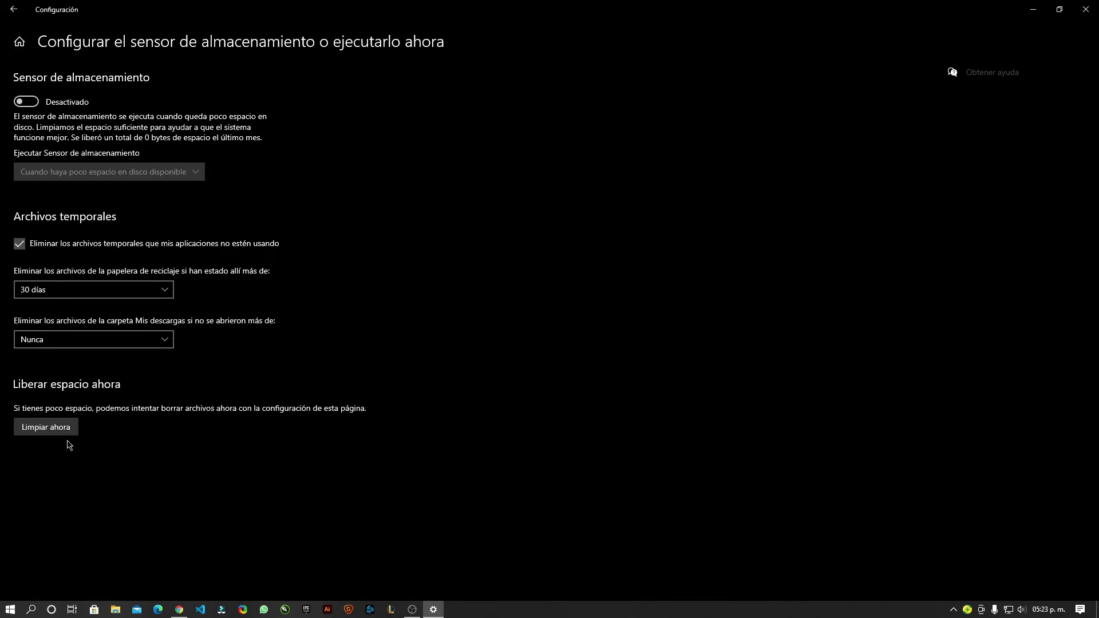
pyautogui.click(15, 12)
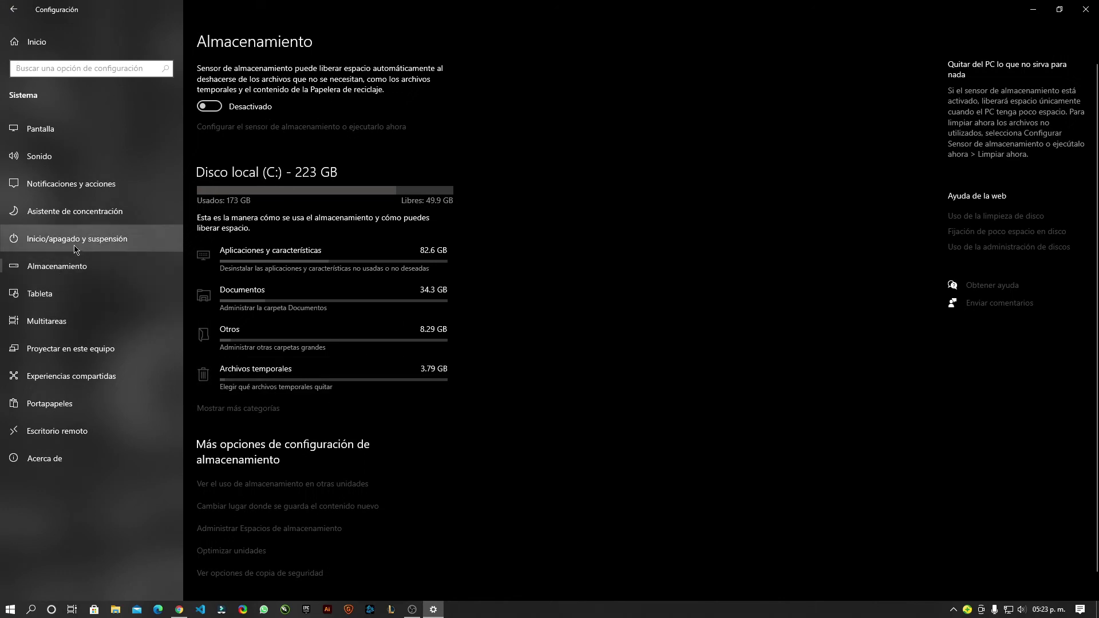
# - Examine the available screen-off and suspend time options in Inicio/apagado y suspensión without changing either one
pyautogui.click(95, 247)
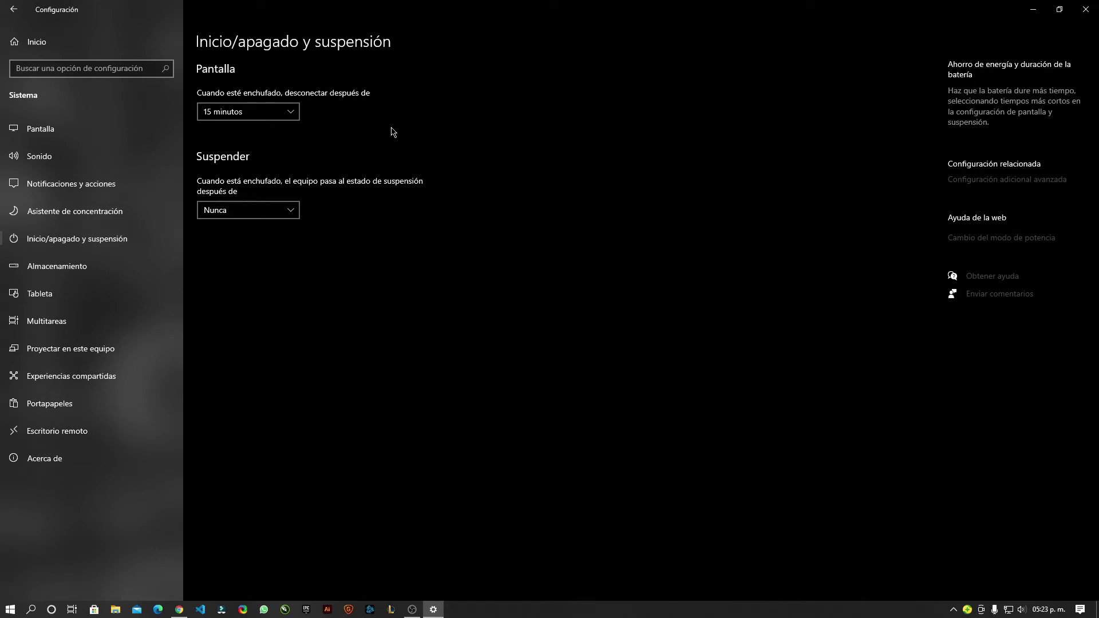
pyautogui.click(293, 109)
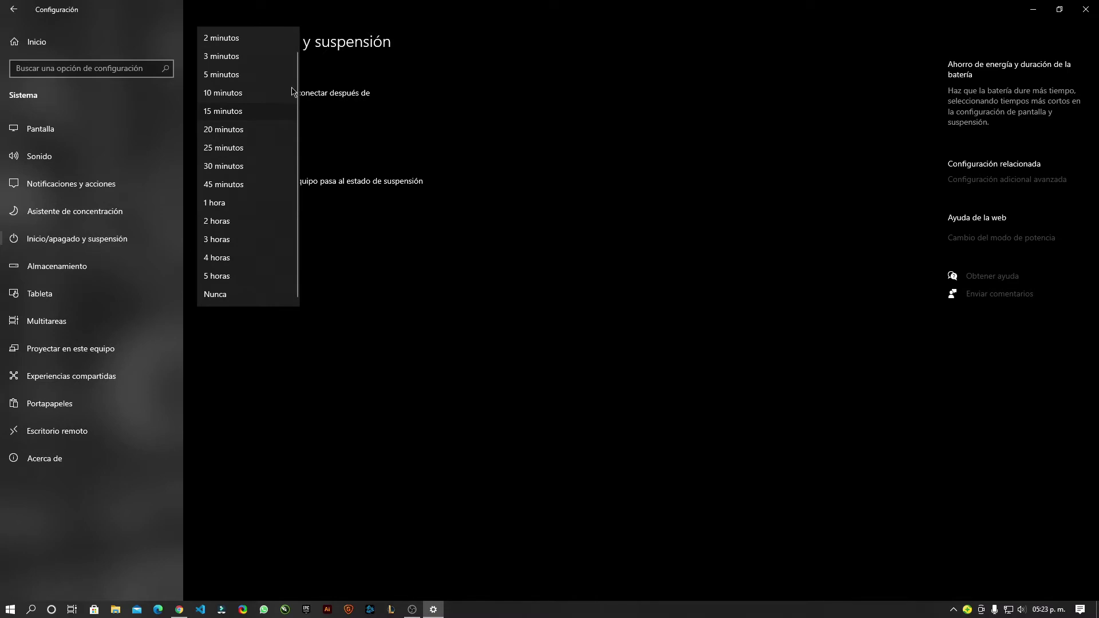
pyautogui.click(454, 125)
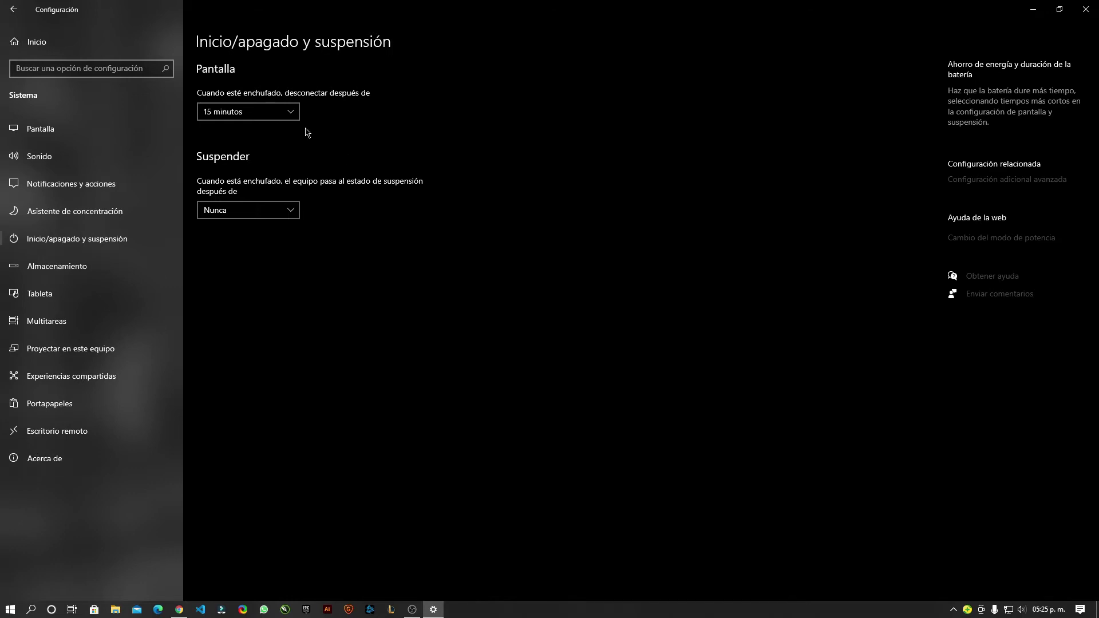
pyautogui.click(280, 211)
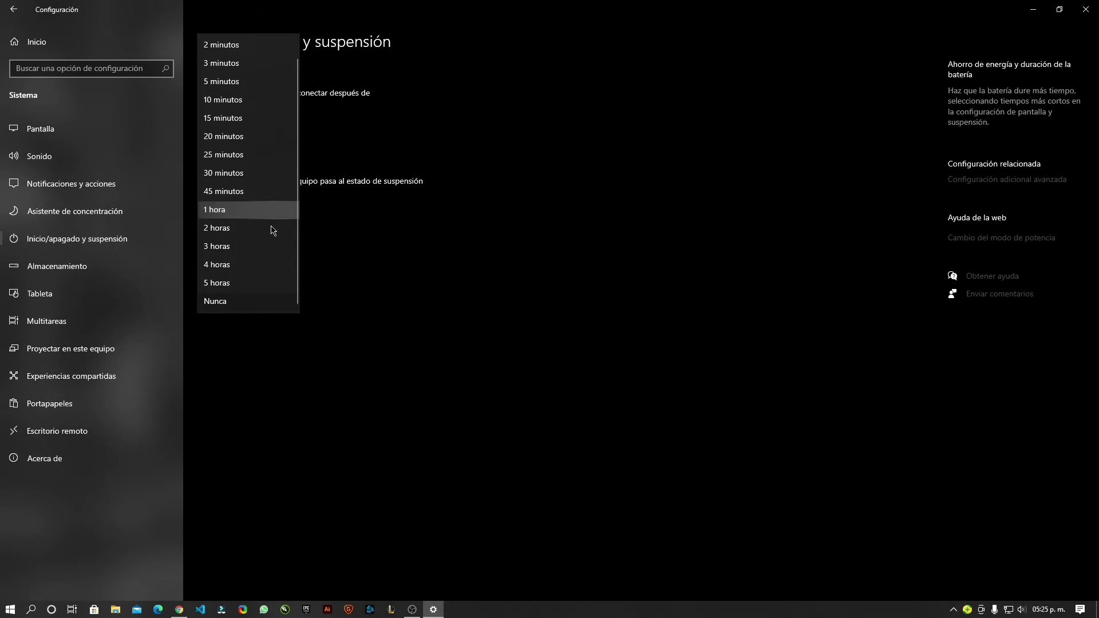
pyautogui.click(397, 307)
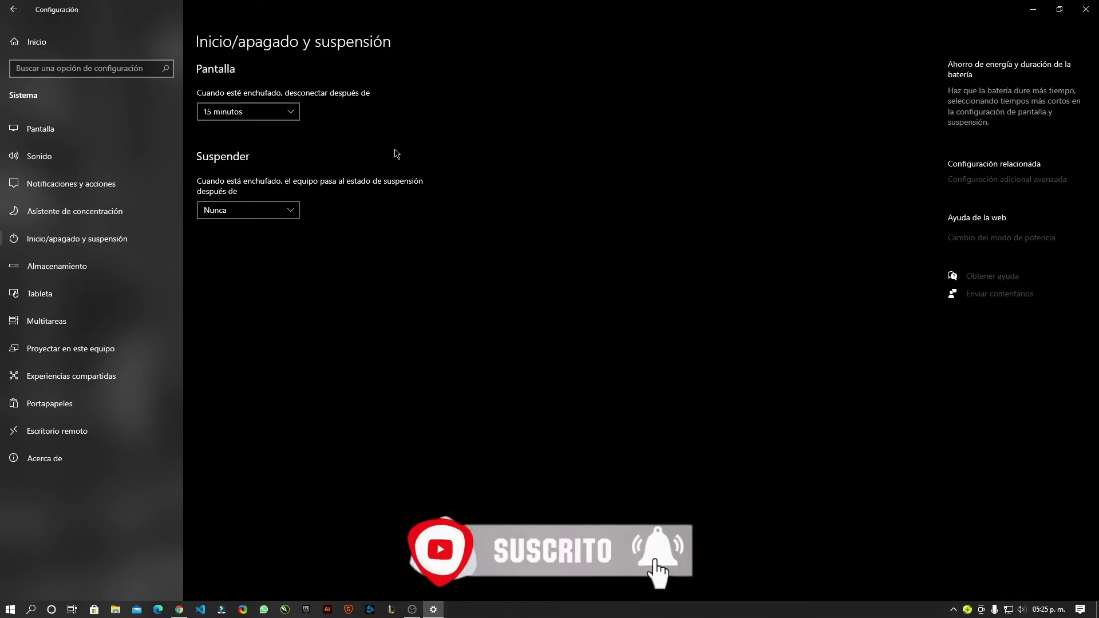
# - Try a plugged-in suspend time of 20 minutes and return it to Nunca
pyautogui.click(286, 211)
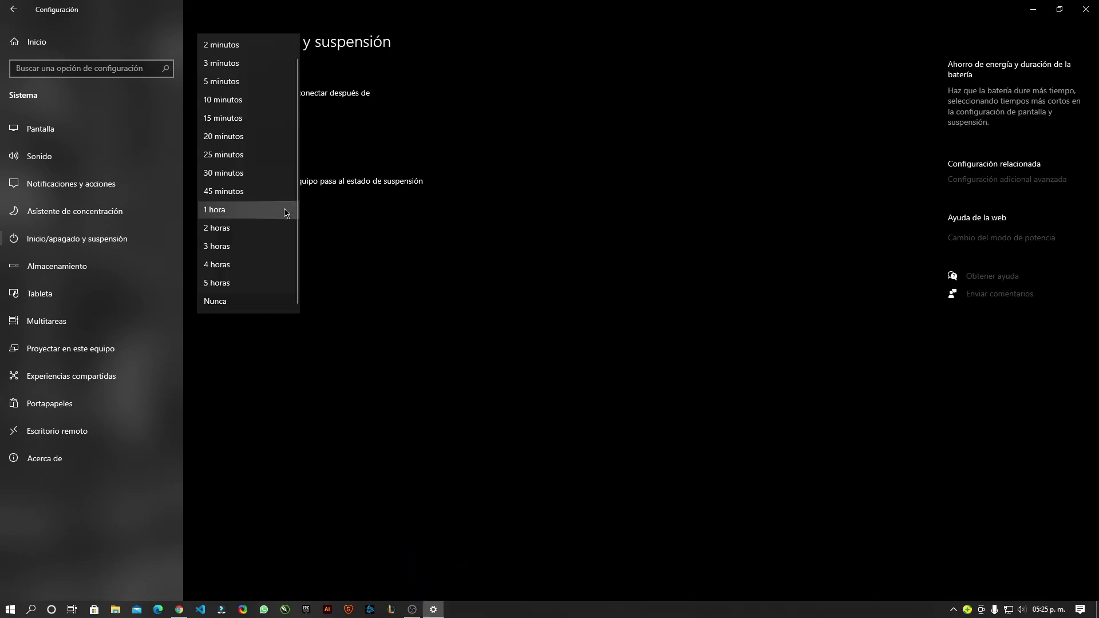
pyautogui.click(253, 137)
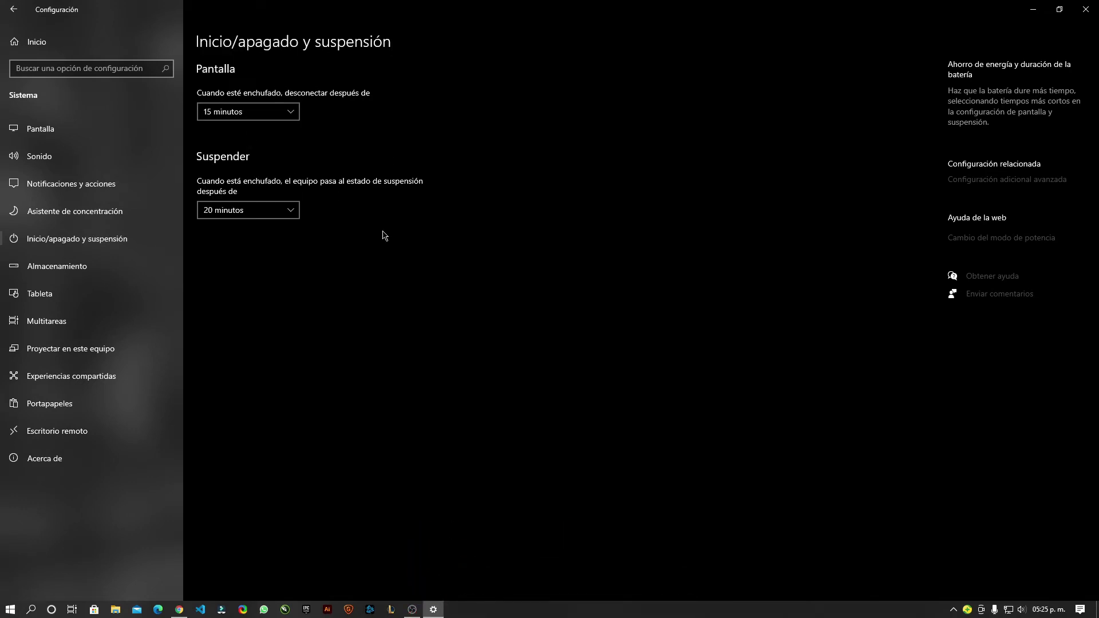
pyautogui.click(290, 214)
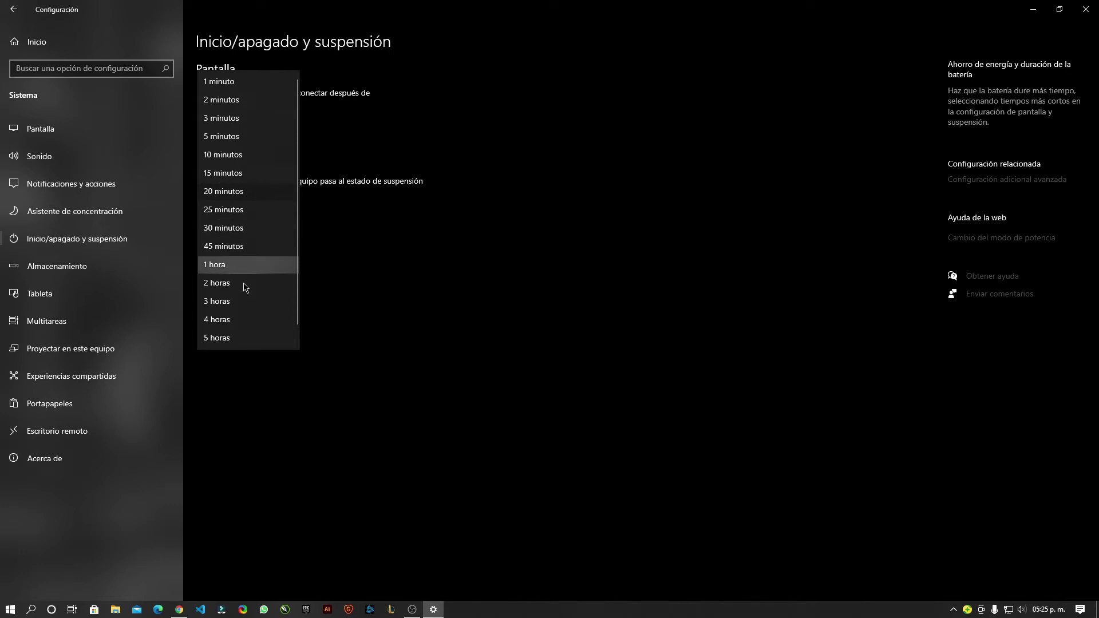
pyautogui.scroll(-1, 246, 246)
pyautogui.click(248, 338)
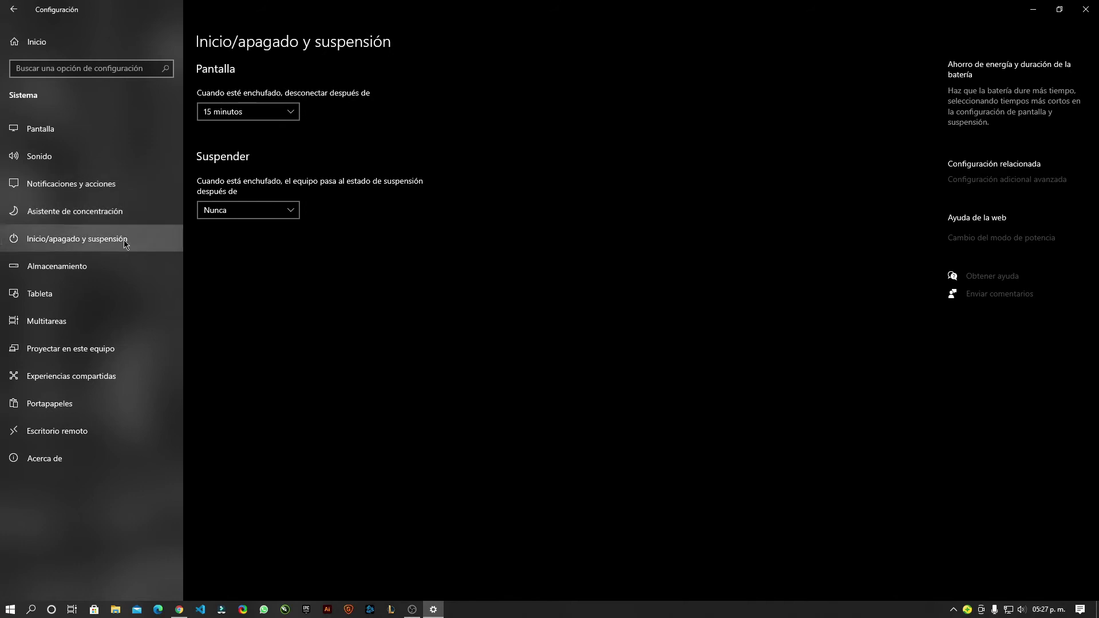
# - Look over the Asistente de concentración options and the Notificaciones y acciones page with its list of senders
pyautogui.click(95, 219)
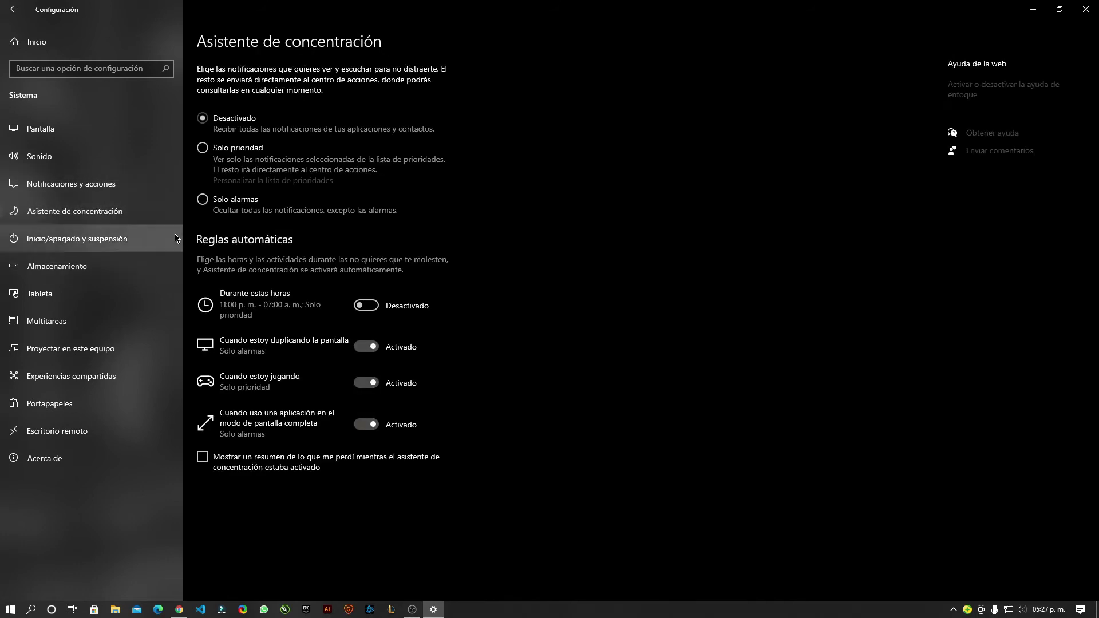
pyautogui.click(142, 192)
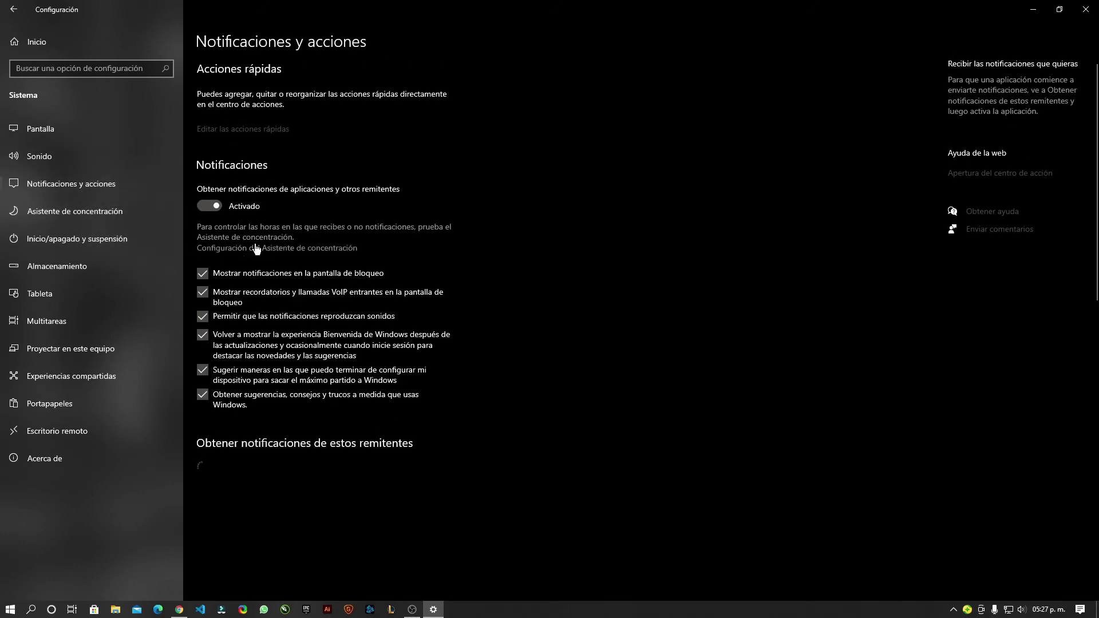
pyautogui.scroll(-10, 623, 245)
pyautogui.scroll(10, 473, 227)
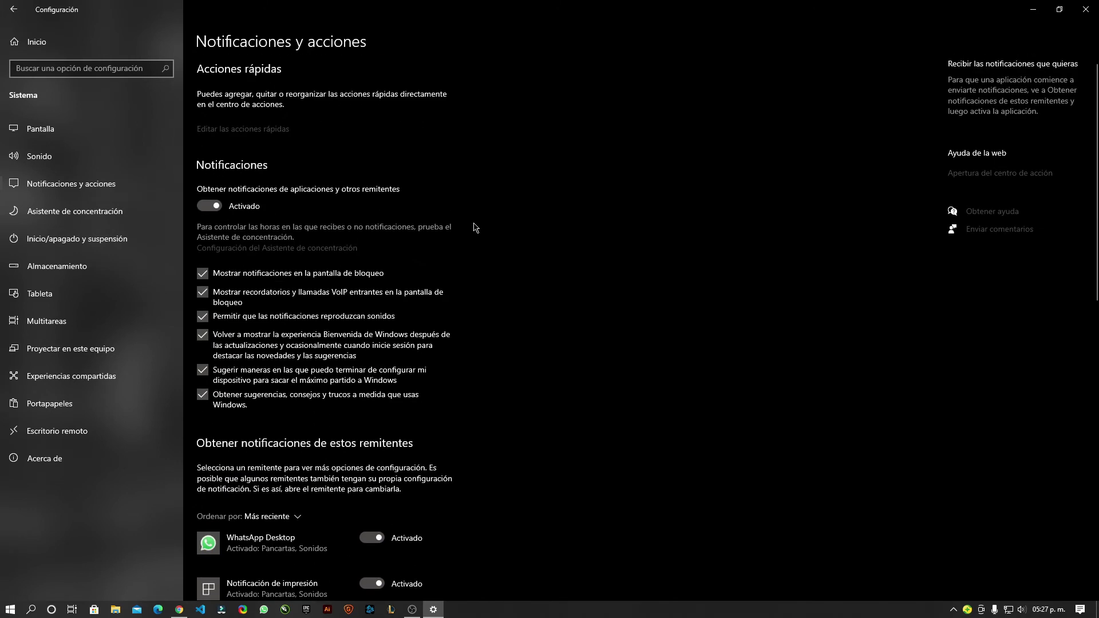
# - Turn off notifications from apps and other senders, and disable the Windows welcome experience, device setup suggestions, and tips and tricks options
pyautogui.click(212, 213)
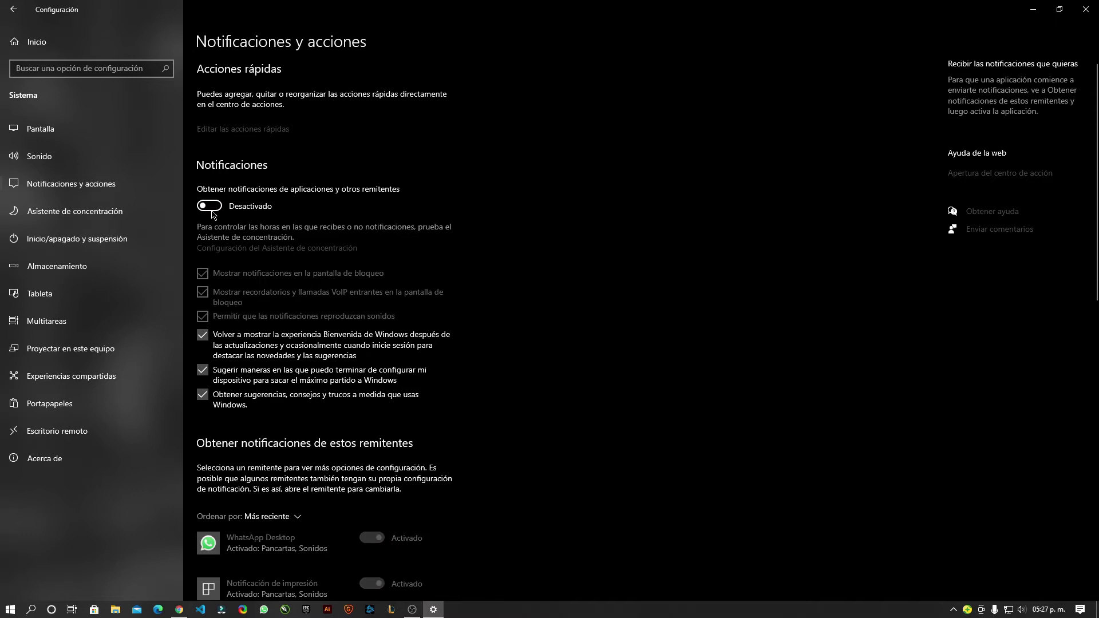
pyautogui.scroll(-3, 598, 314)
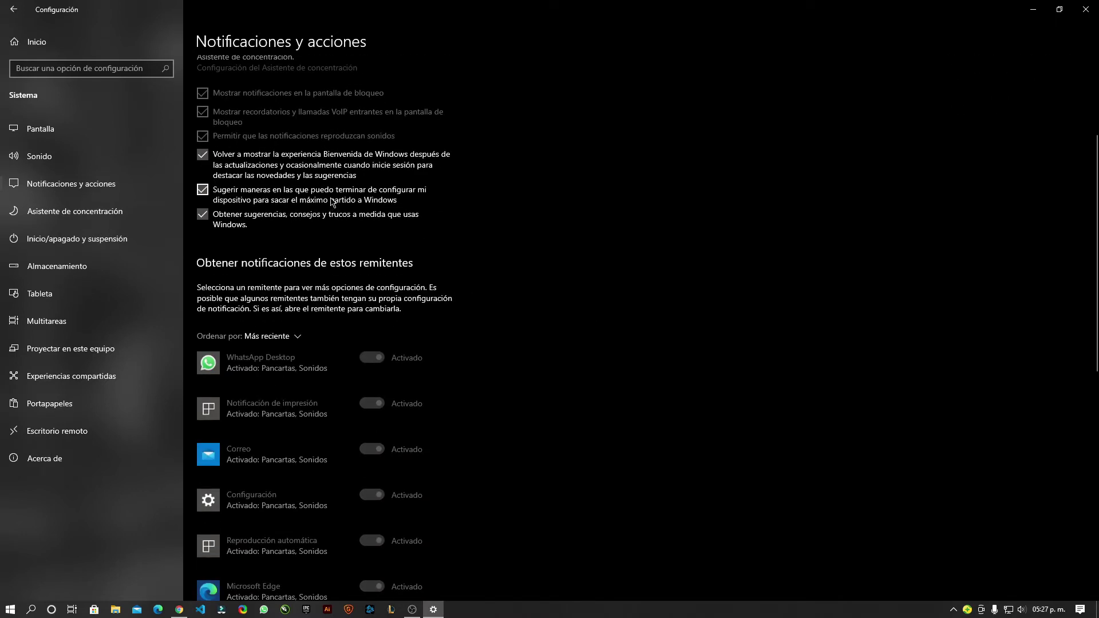
pyautogui.scroll(2, 400, 209)
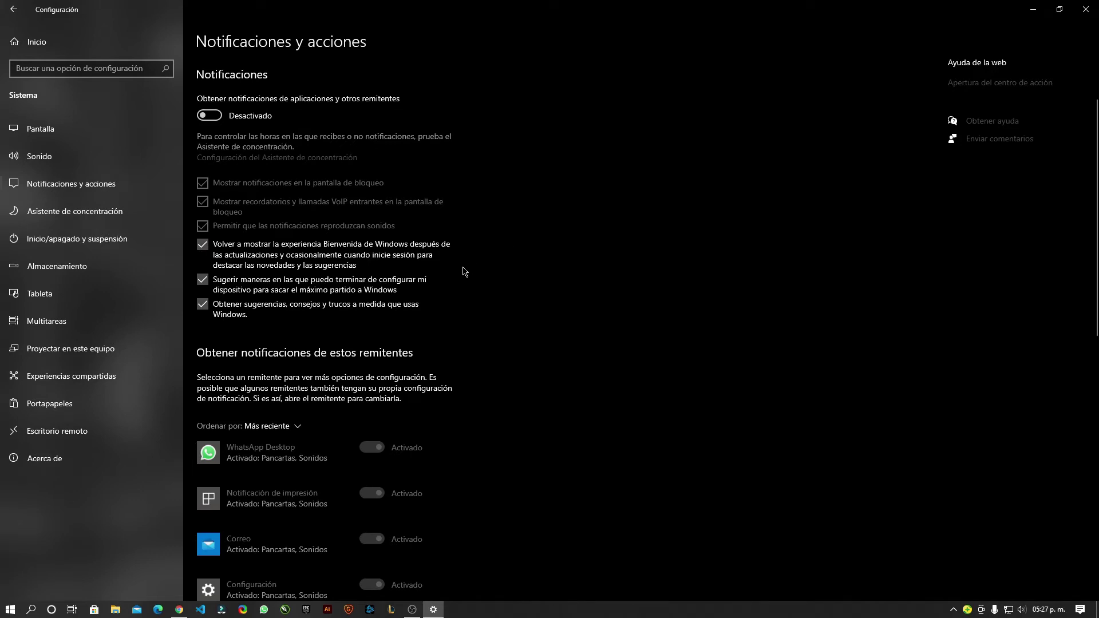
pyautogui.click(202, 245)
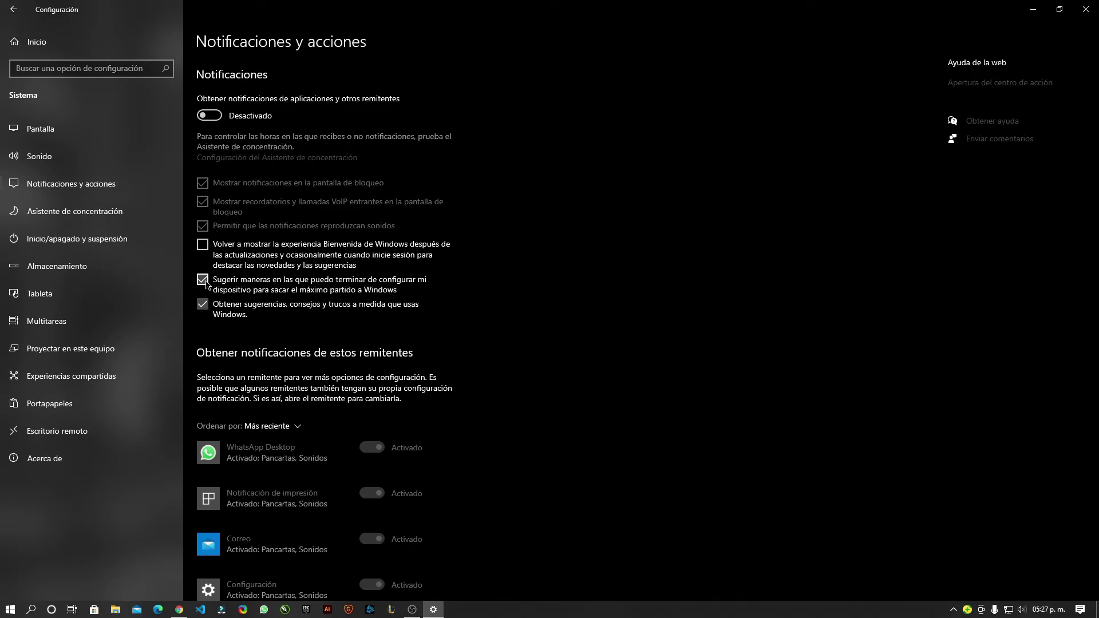
pyautogui.click(204, 280)
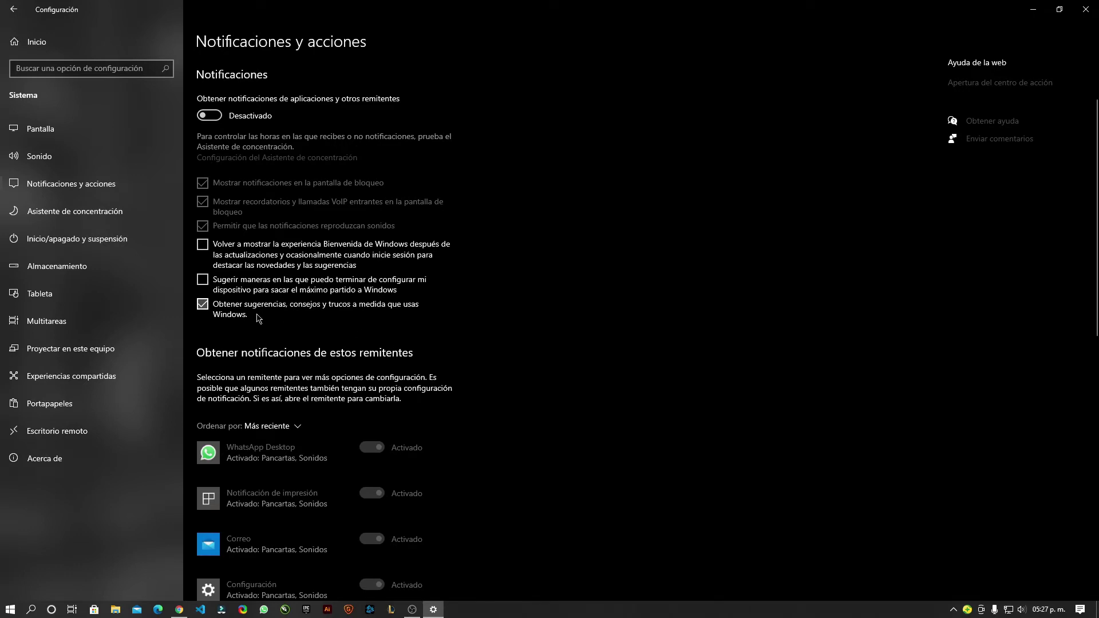
pyautogui.click(204, 305)
# - Review the list of notification senders and turn notifications from apps and other senders back on
pyautogui.scroll(-10, 498, 284)
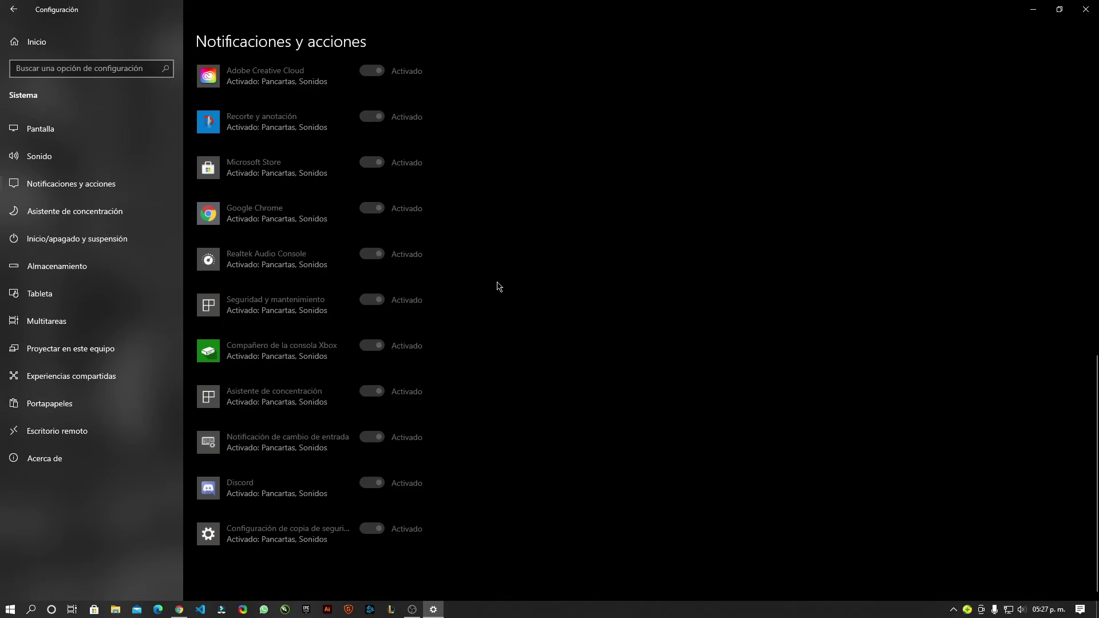
pyautogui.scroll(12, 498, 286)
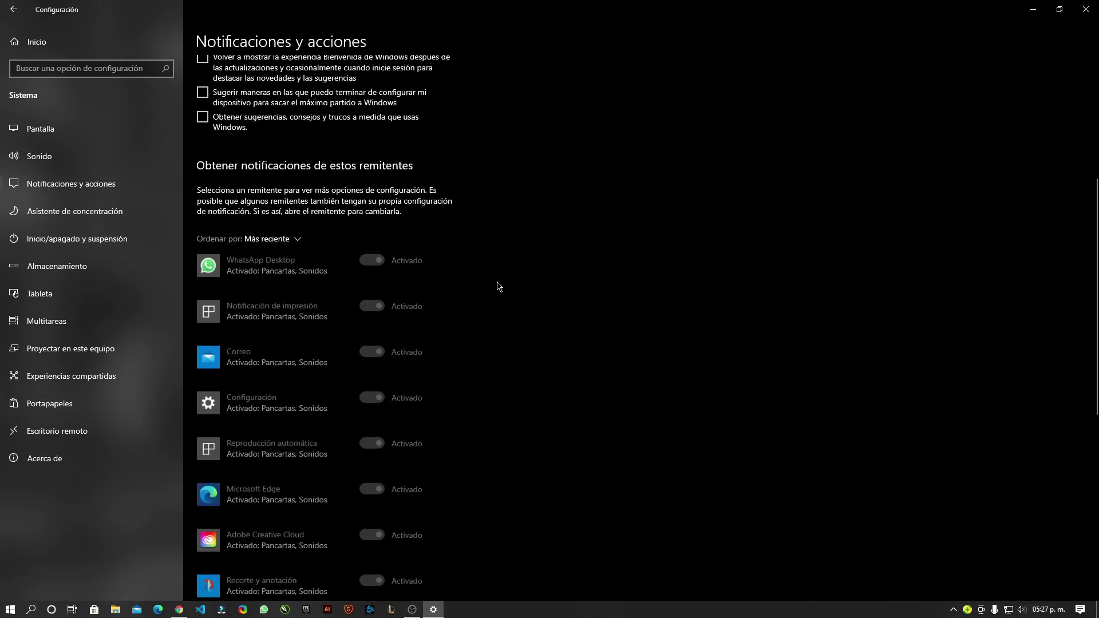
pyautogui.scroll(-4, 497, 295)
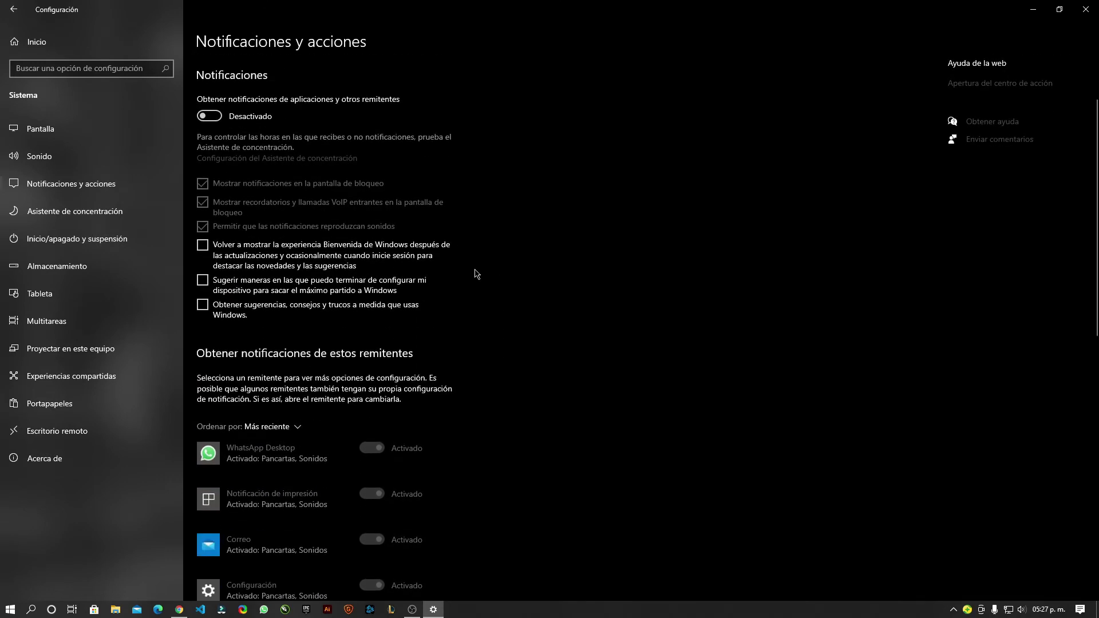
pyautogui.scroll(4, 226, 119)
pyautogui.click(208, 209)
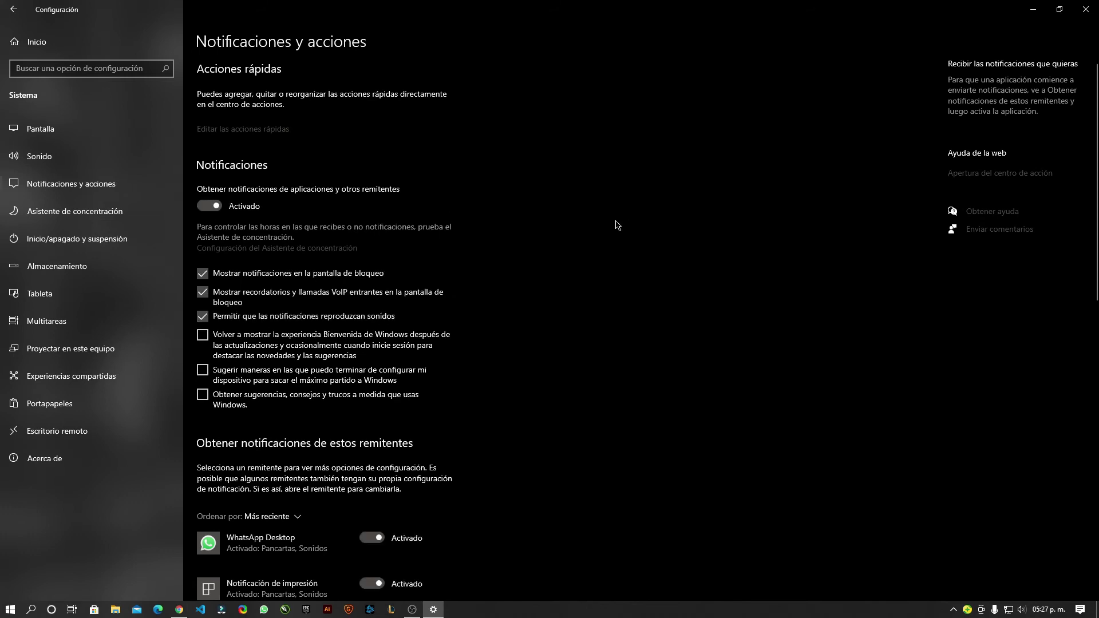
# - Turn off notifications from the senders Notificación de impresión, Correo, Configuración, Reproducción automática and Microsoft Edge
pyautogui.scroll(-5, 480, 226)
pyautogui.scroll(-4, 476, 231)
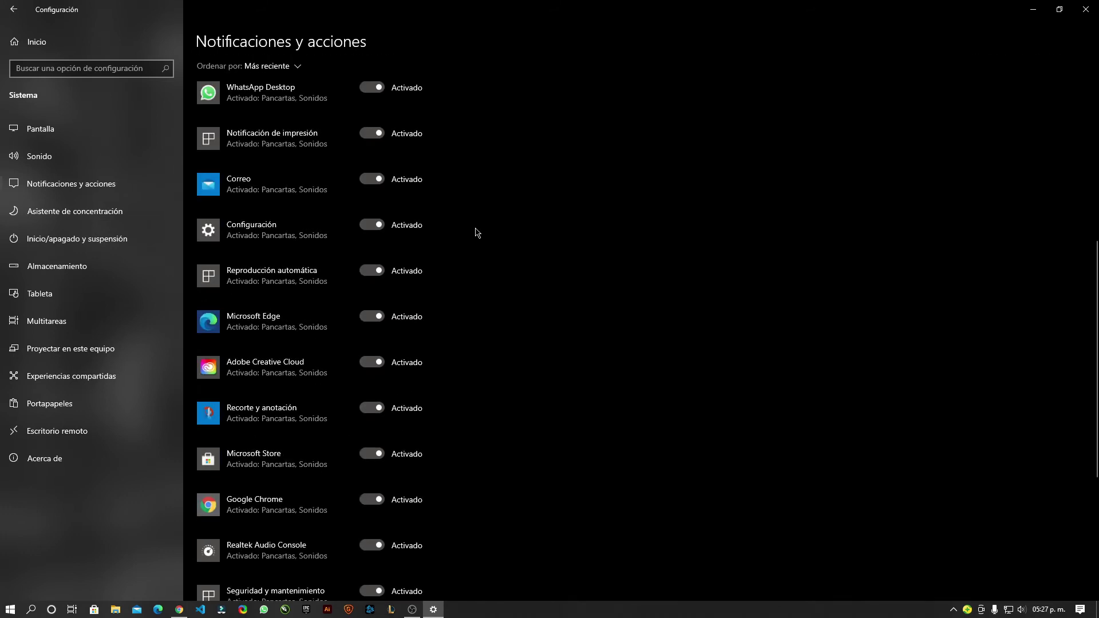
pyautogui.click(377, 138)
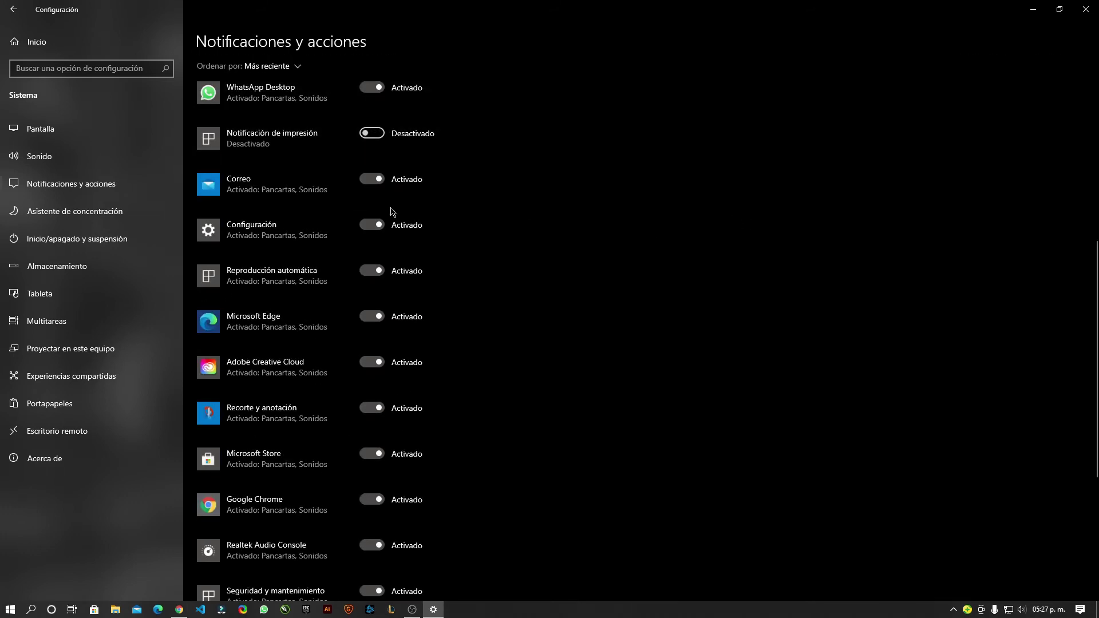
pyautogui.click(376, 182)
pyautogui.scroll(-2, 369, 157)
pyautogui.click(372, 136)
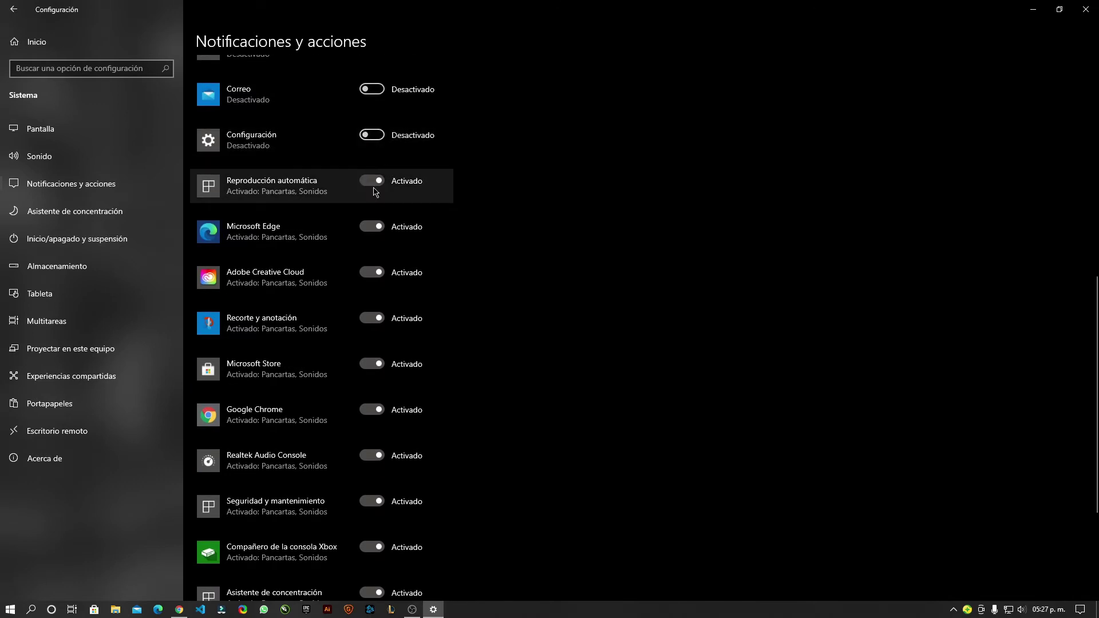
pyautogui.click(374, 188)
pyautogui.click(375, 228)
# - Turn off notifications from Adobe Creative Cloud, Recorte y anotación, Microsoft Store, Google Chrome, Realtek Audio Console and Seguridad y mantenimiento
pyautogui.scroll(-2, 383, 235)
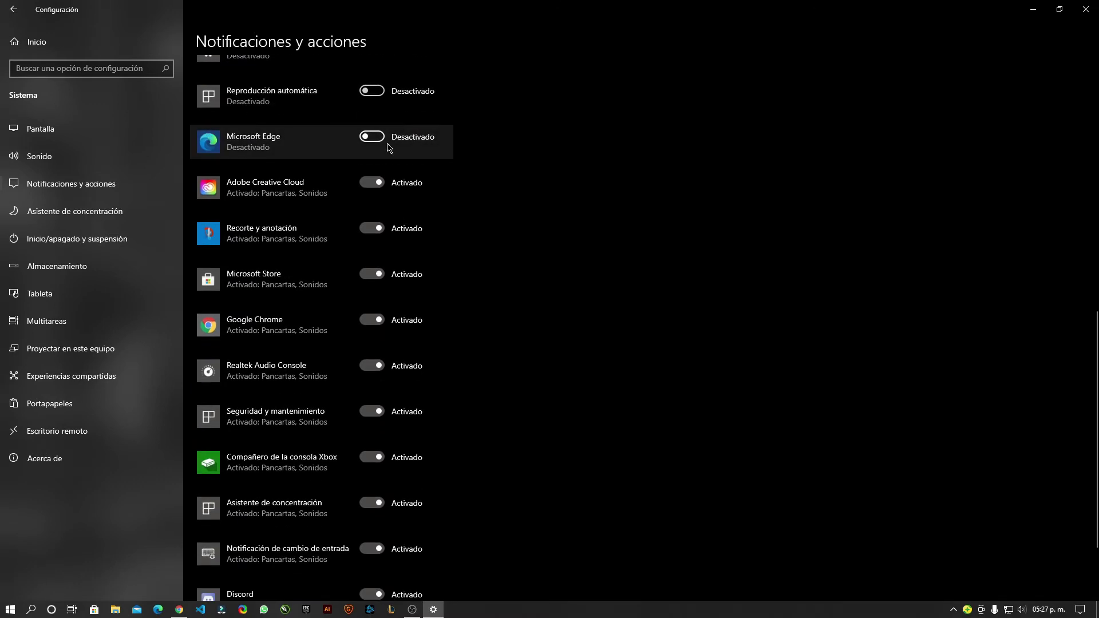
pyautogui.click(372, 181)
pyautogui.click(374, 228)
pyautogui.click(372, 274)
pyautogui.click(373, 319)
pyautogui.click(372, 277)
pyautogui.click(371, 322)
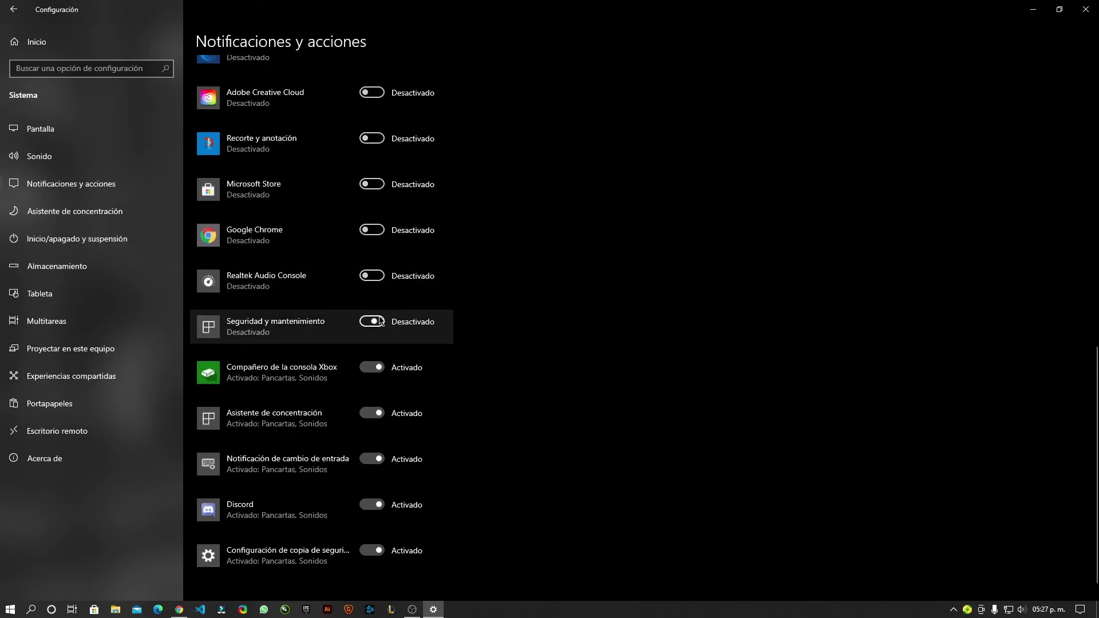
# - Turn off notifications from Compañero de la consola Xbox, Asistente de concentración, Notificación de cambio de entrada, Discord and the backup settings sender
pyautogui.click(371, 367)
pyautogui.click(369, 414)
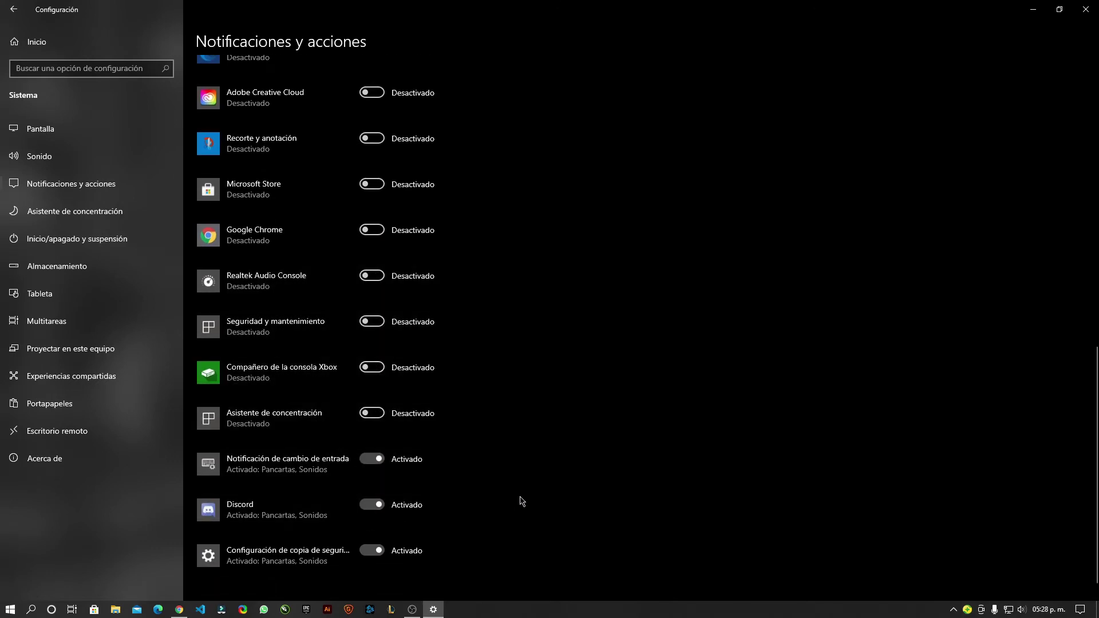
pyautogui.scroll(10, 508, 390)
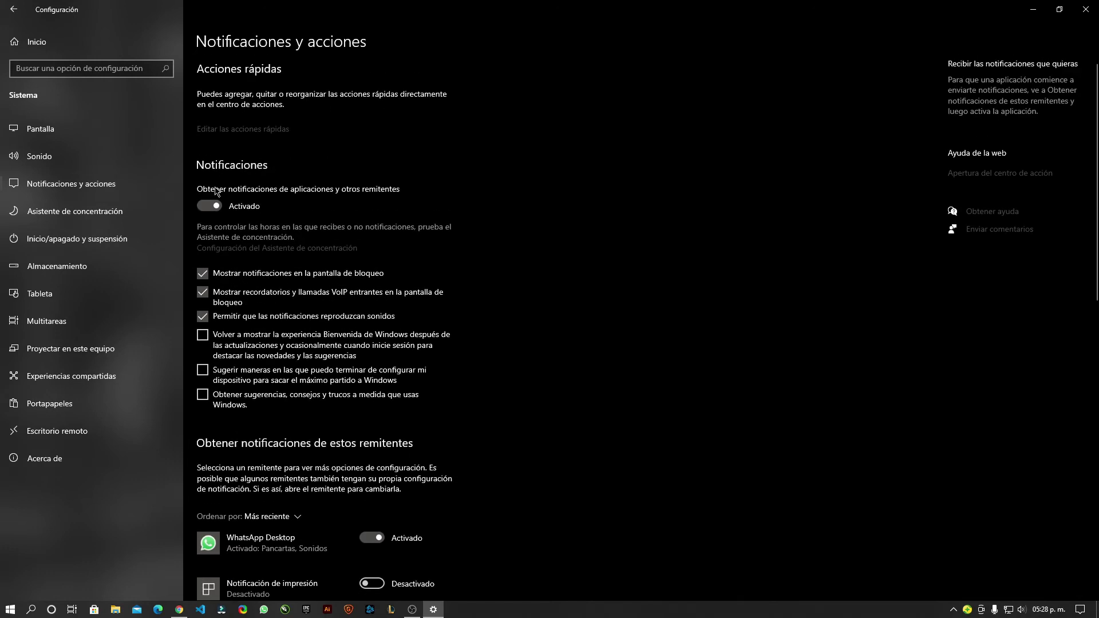
pyautogui.scroll(-10, 388, 217)
pyautogui.click(372, 528)
pyautogui.click(372, 483)
pyautogui.click(377, 444)
pyautogui.scroll(6, 608, 441)
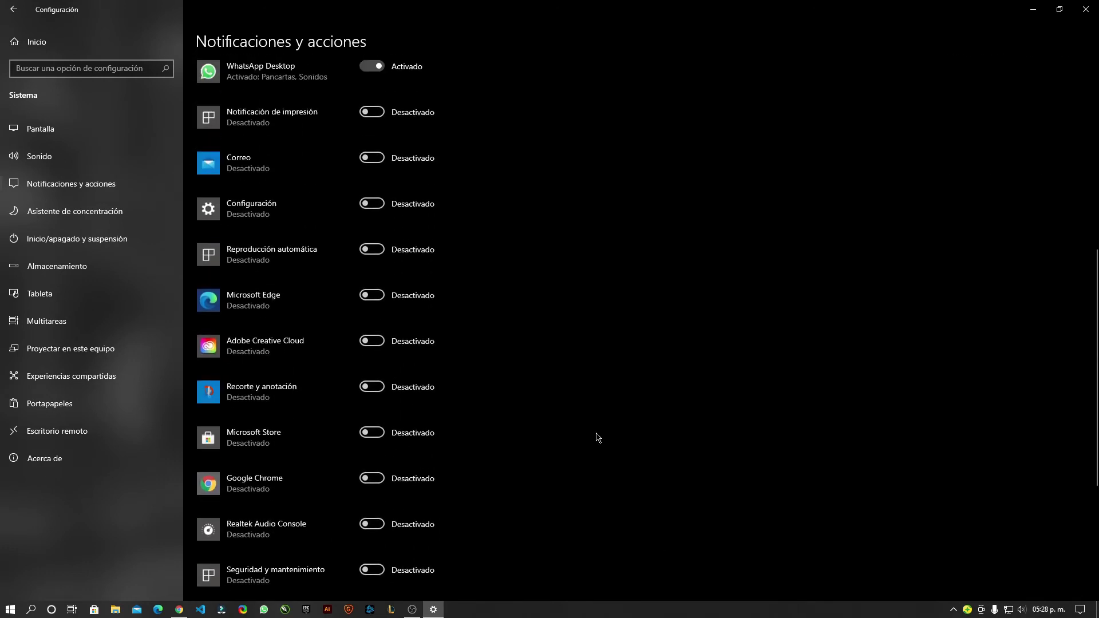
# - Review the sender list and turn notifications from Correo back on
pyautogui.scroll(4, 572, 429)
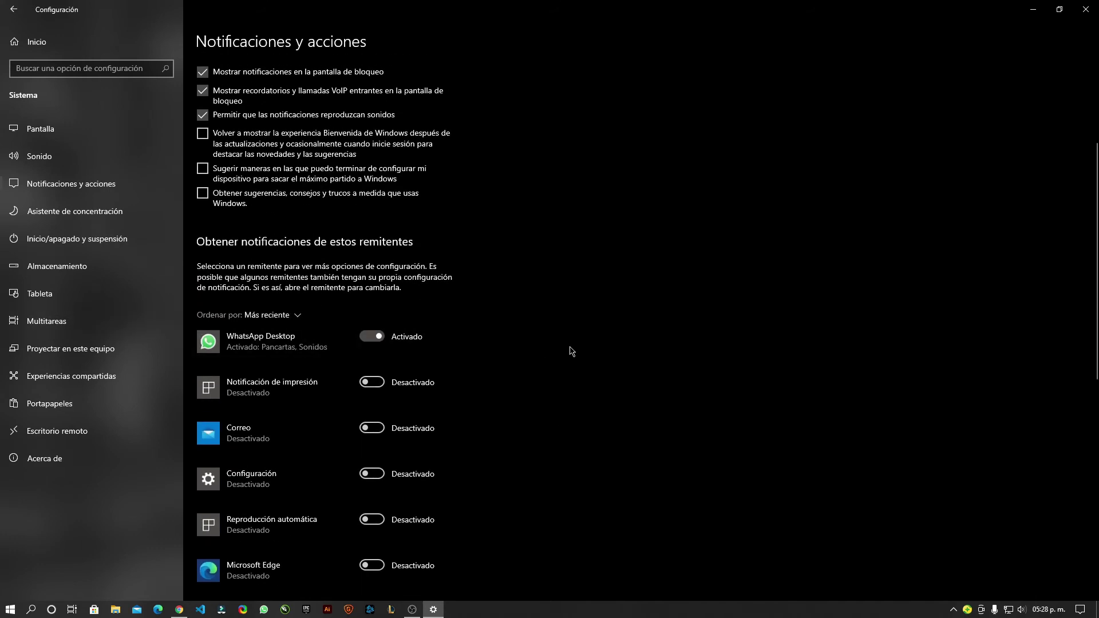
pyautogui.scroll(-4, 580, 353)
pyautogui.scroll(2, 515, 348)
pyautogui.click(369, 337)
pyautogui.scroll(-8, 389, 321)
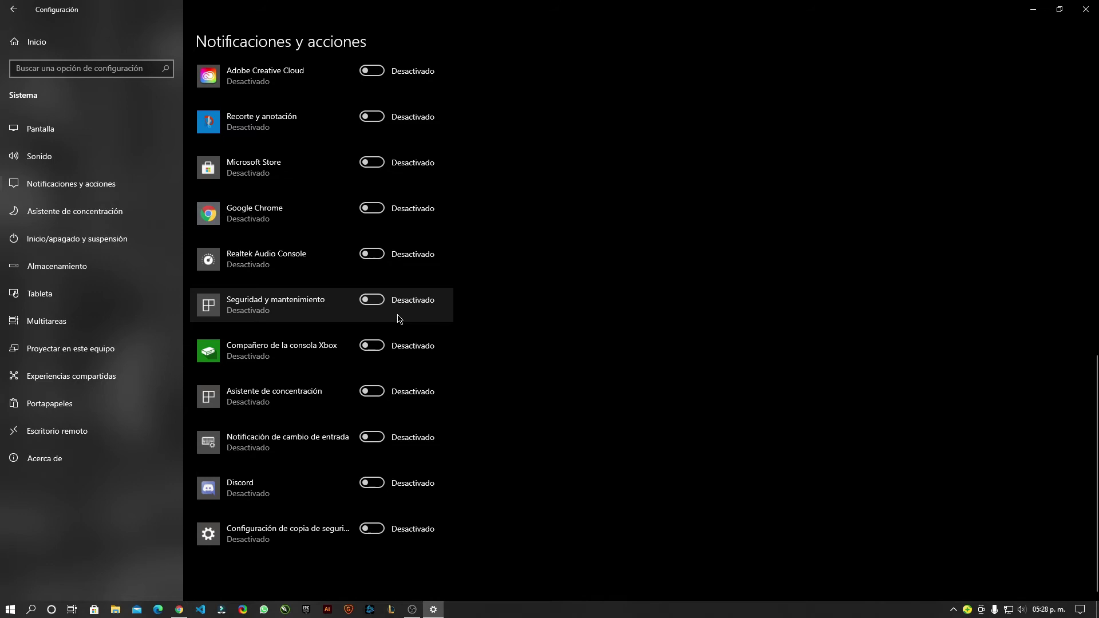
pyautogui.scroll(5, 400, 318)
pyautogui.scroll(2, 400, 319)
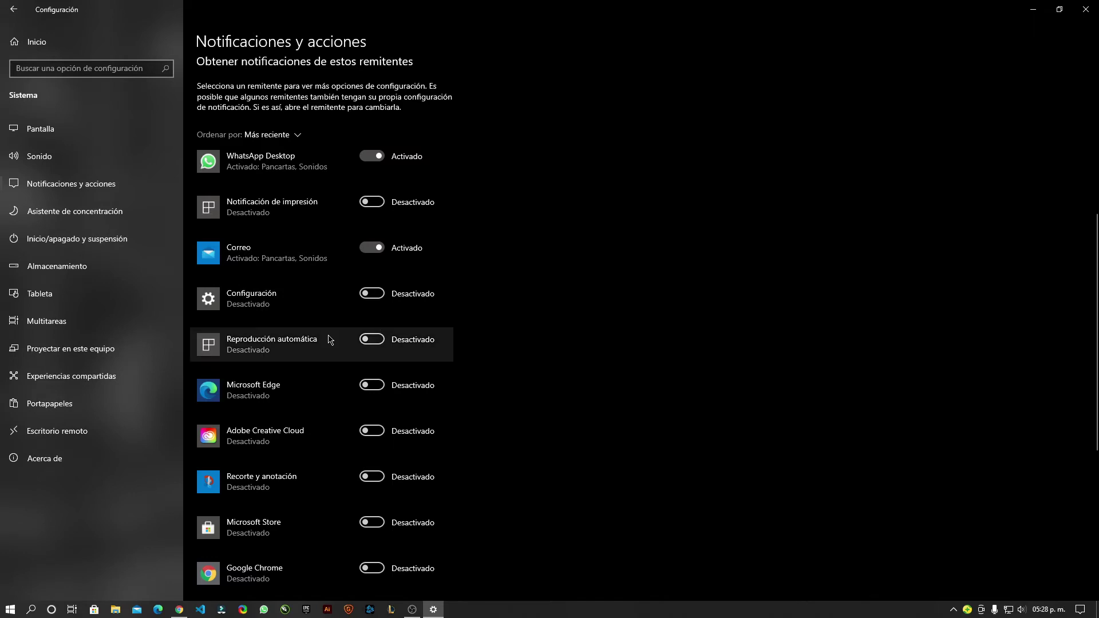
pyautogui.scroll(5, 303, 259)
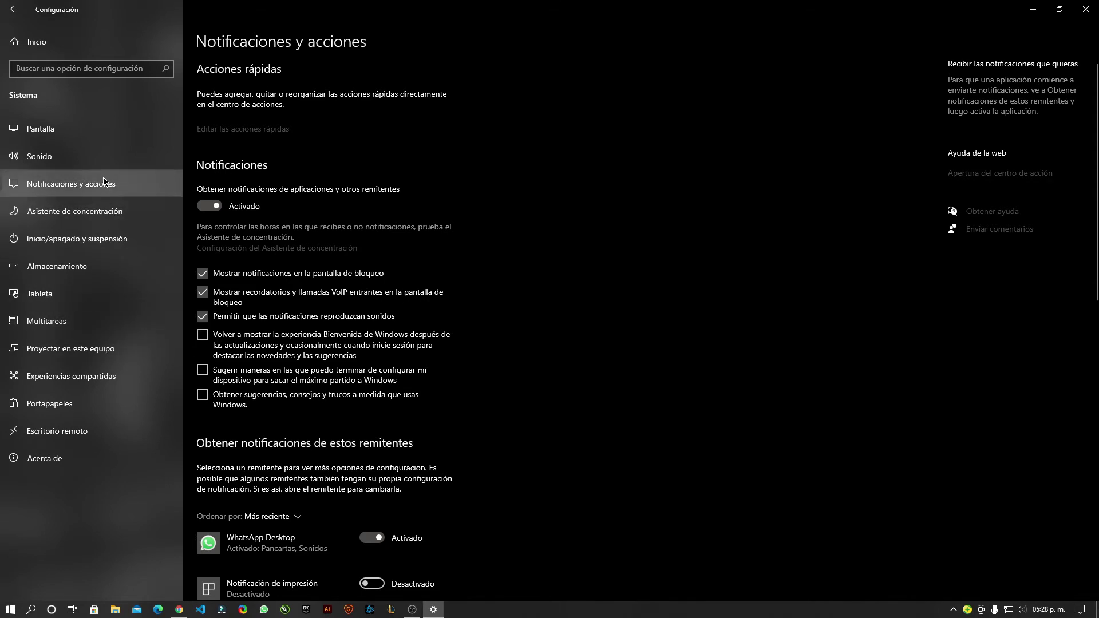
# - Look over the Sonido and Pantalla settings pages and return to the main Configuración overview
pyautogui.click(60, 157)
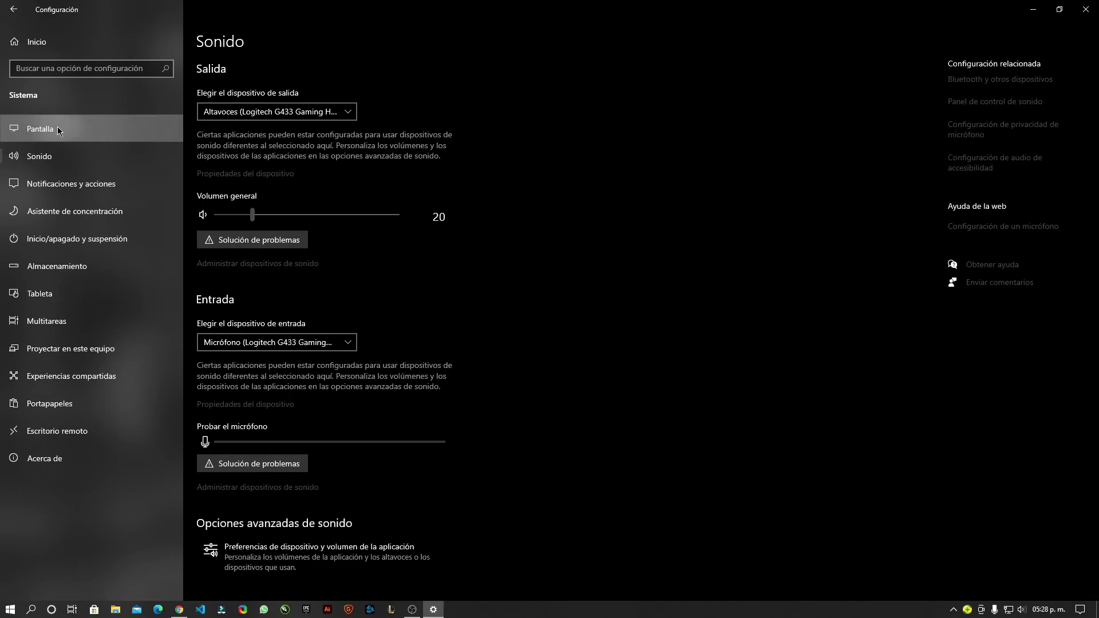
pyautogui.click(59, 130)
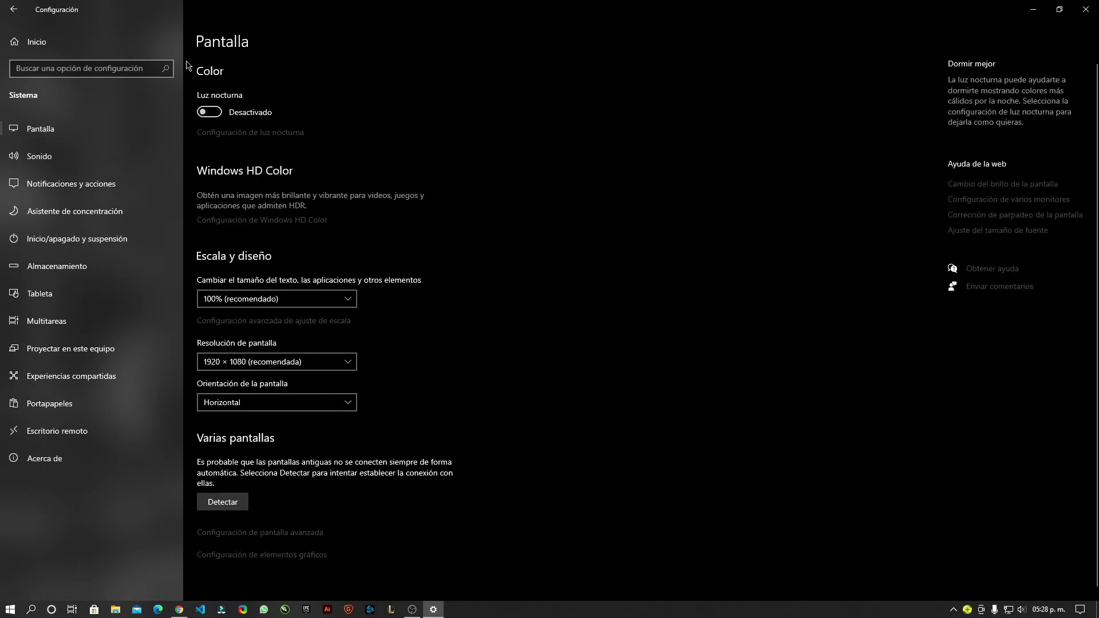
pyautogui.click(14, 10)
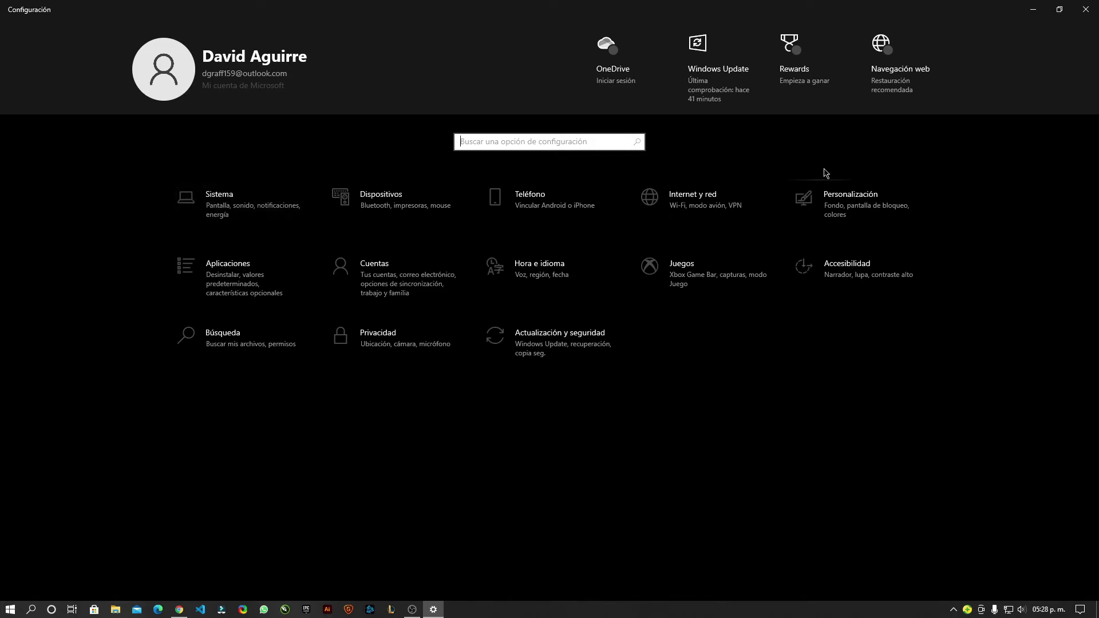
# - Open Aplicaciones y características and look through the list of installed applications
pyautogui.click(243, 278)
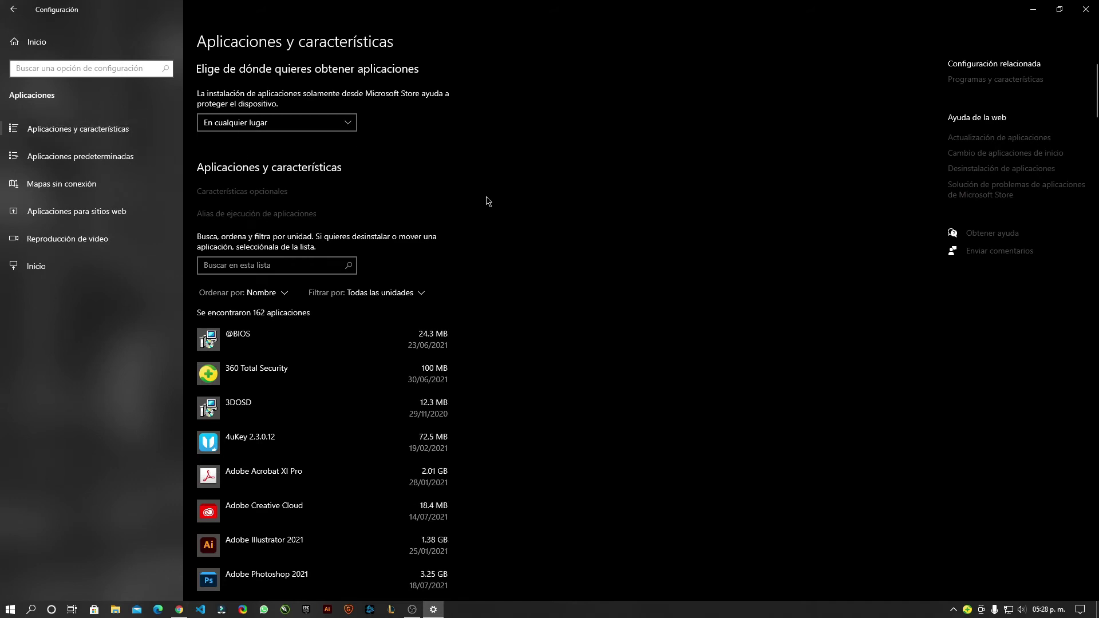
pyautogui.scroll(-20, 427, 211)
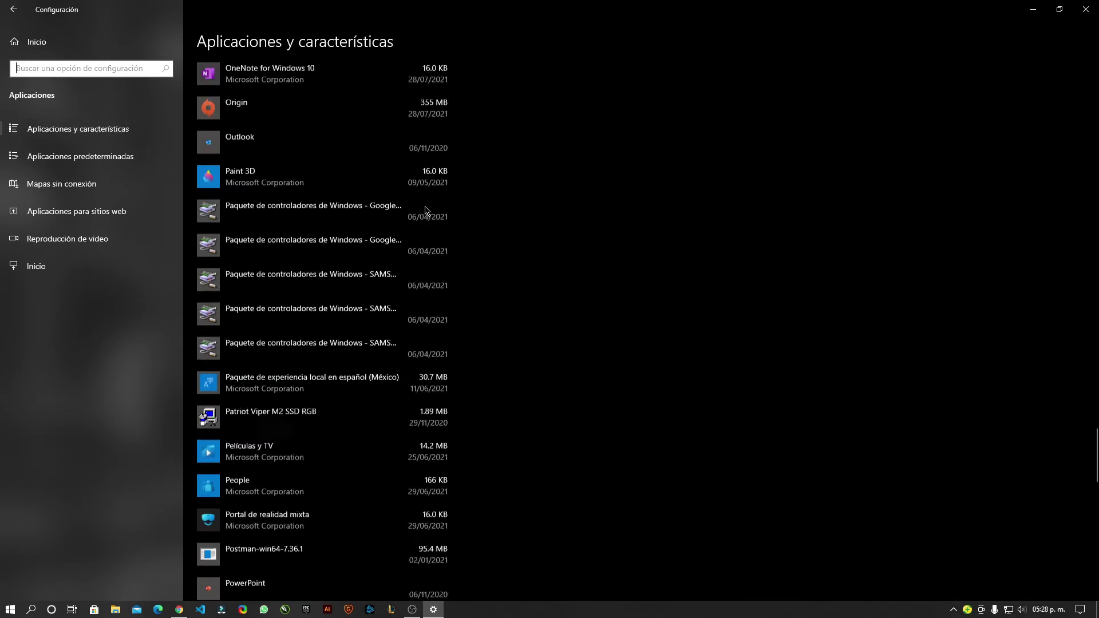
pyautogui.scroll(15, 427, 210)
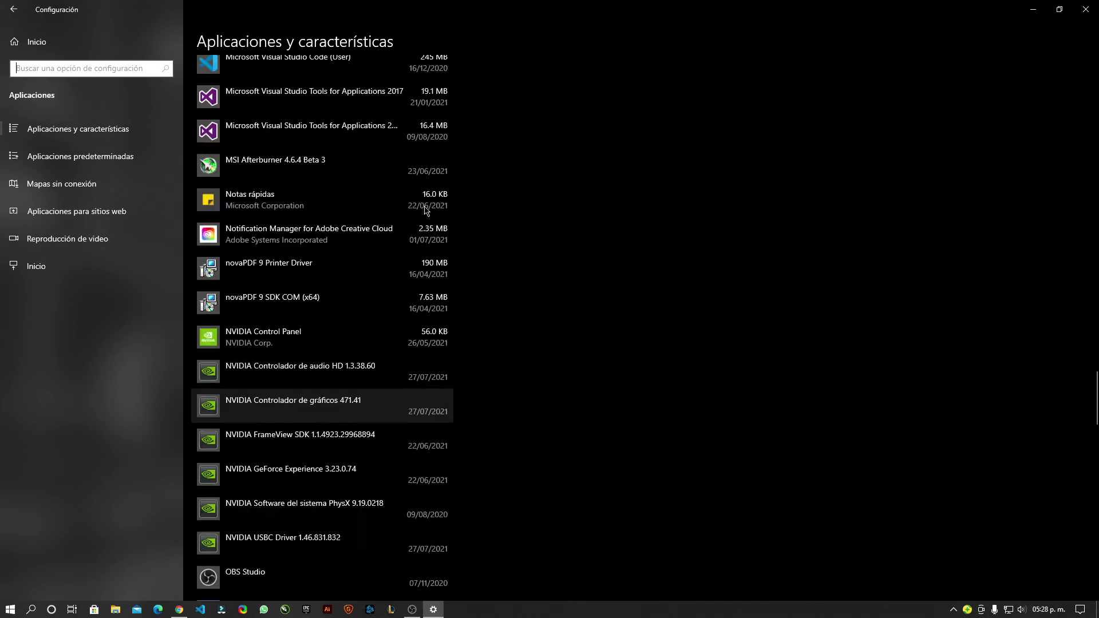
pyautogui.scroll(20, 427, 211)
pyautogui.scroll(-10, 426, 211)
pyautogui.scroll(-10, 426, 211)
pyautogui.scroll(12, 426, 211)
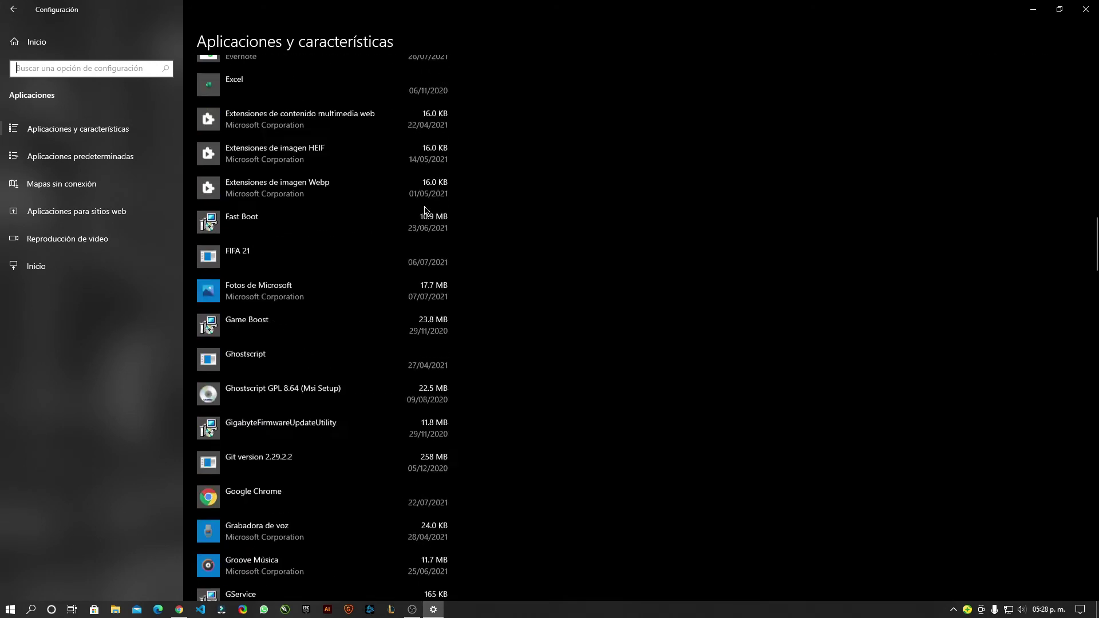
pyautogui.scroll(12, 426, 211)
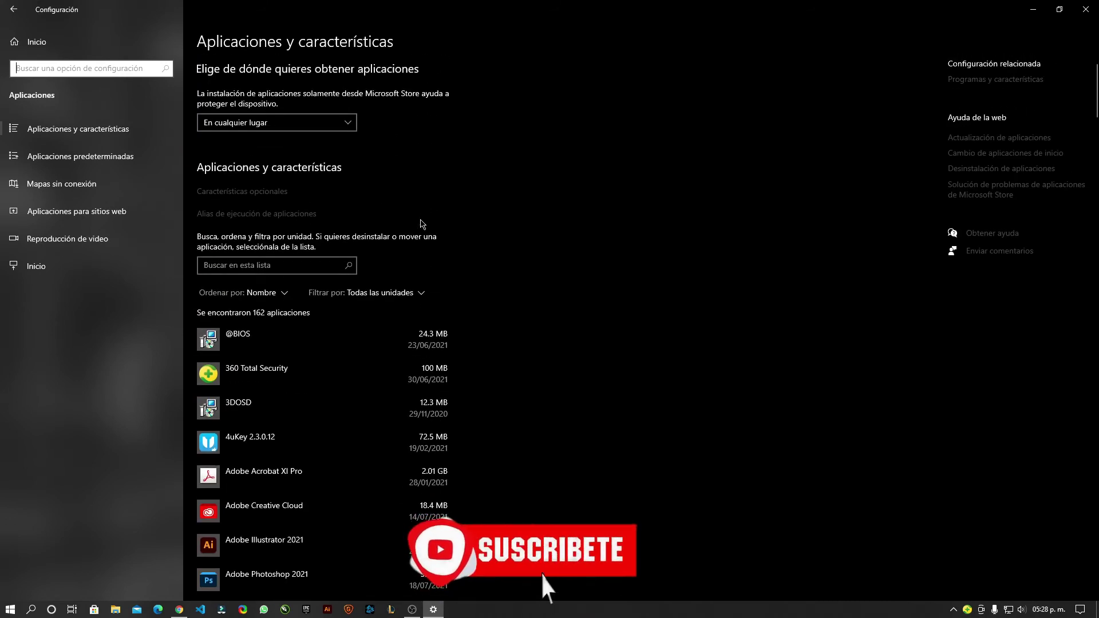
# - Find Dropbox para modo S among the installed applications and uninstall it
pyautogui.scroll(-5, 416, 236)
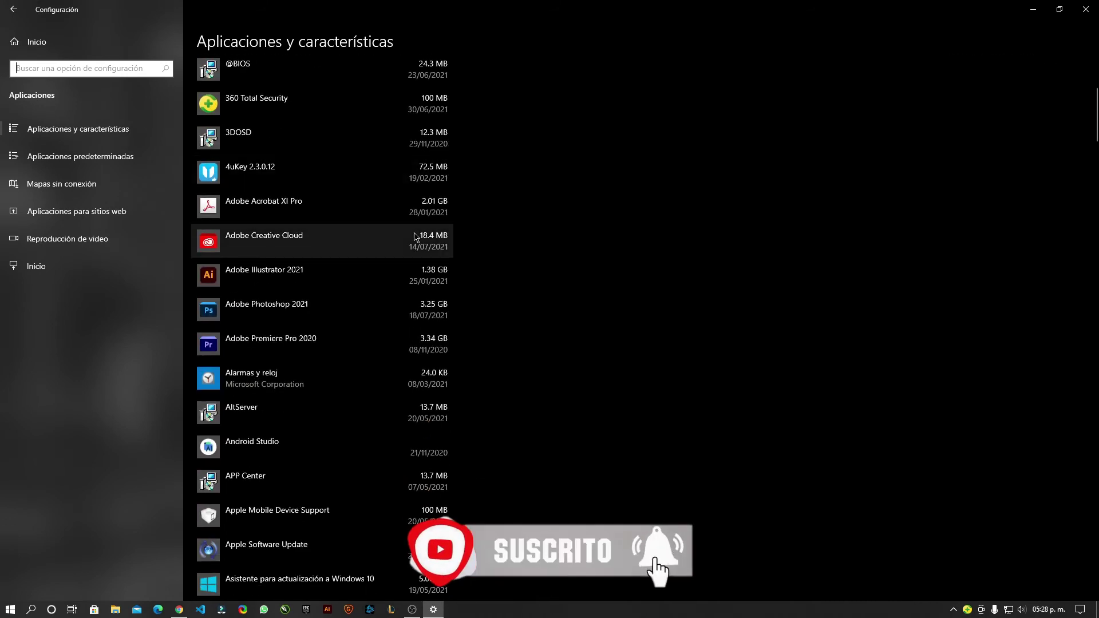
pyautogui.scroll(-5, 371, 203)
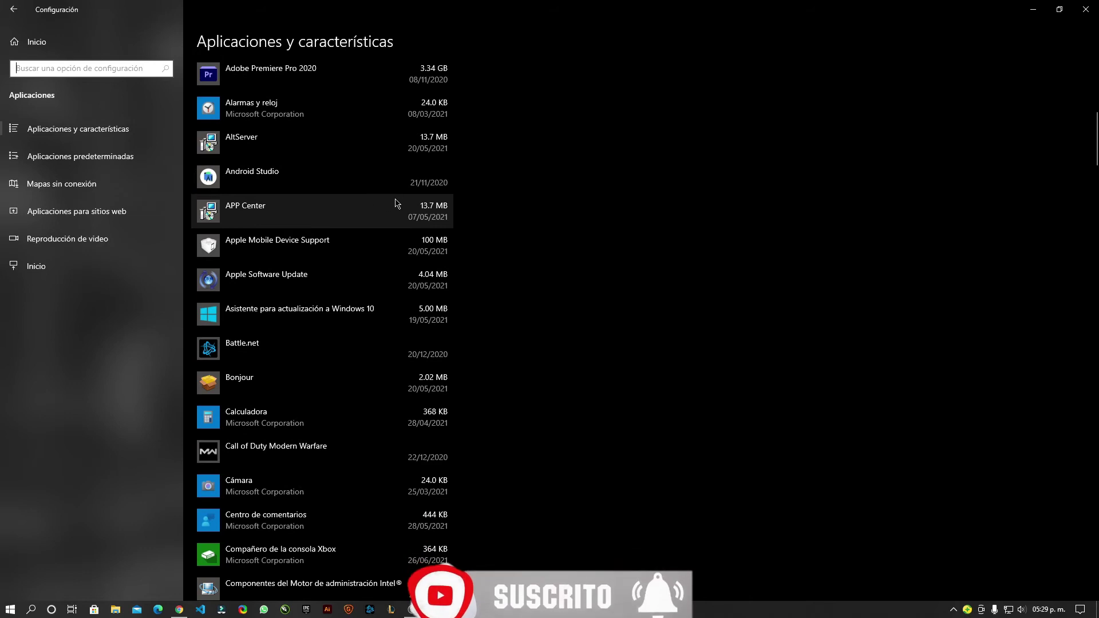
pyautogui.scroll(-2, 421, 191)
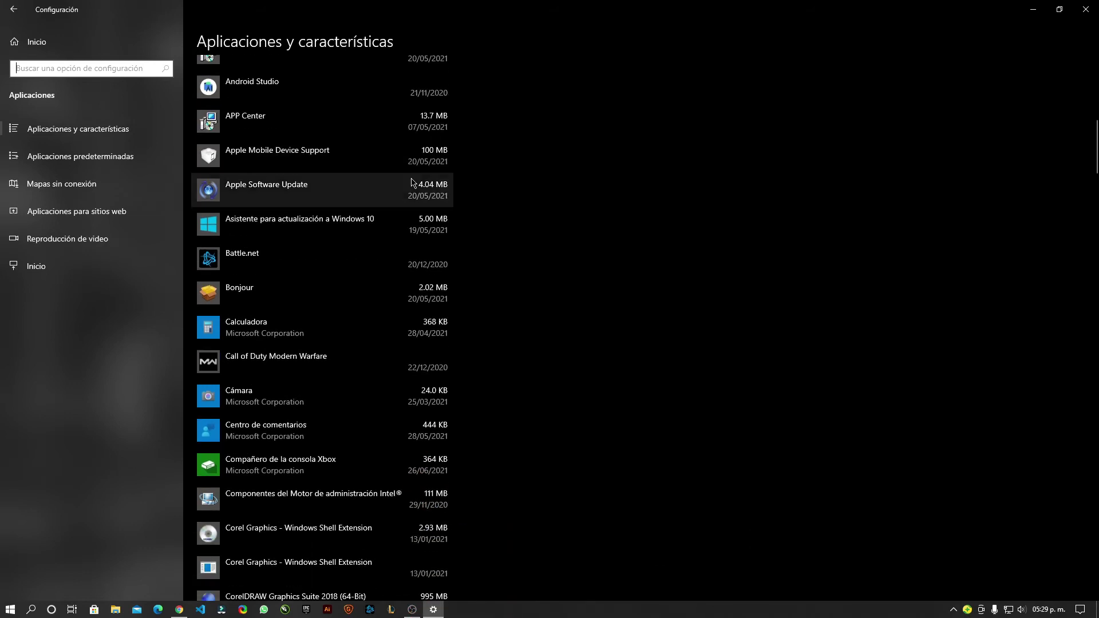
pyautogui.scroll(-6, 412, 183)
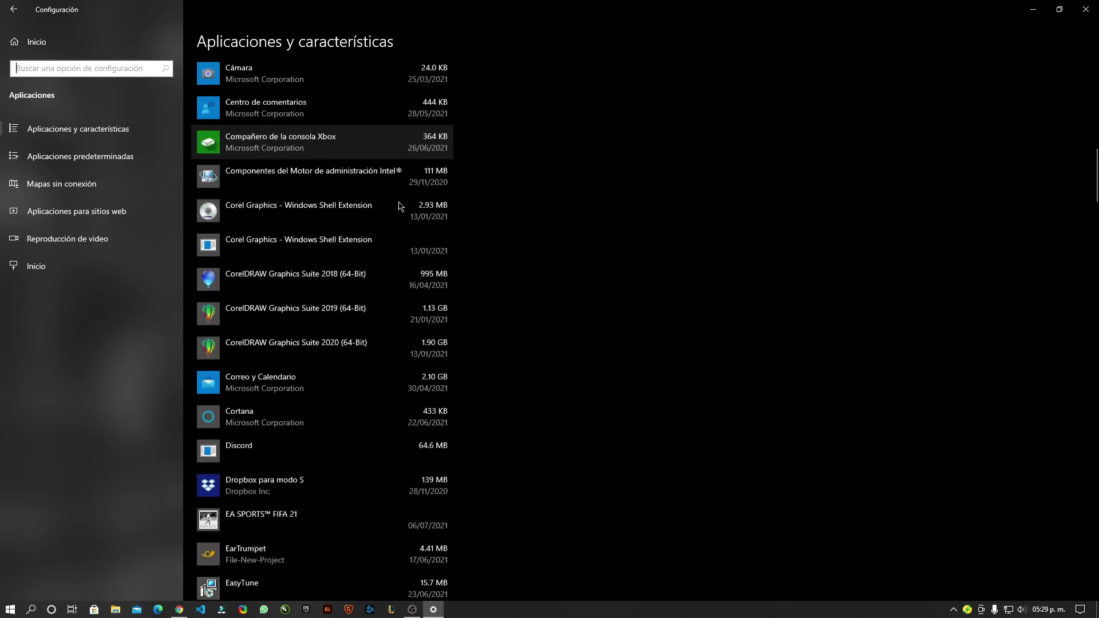
pyautogui.scroll(-5, 400, 206)
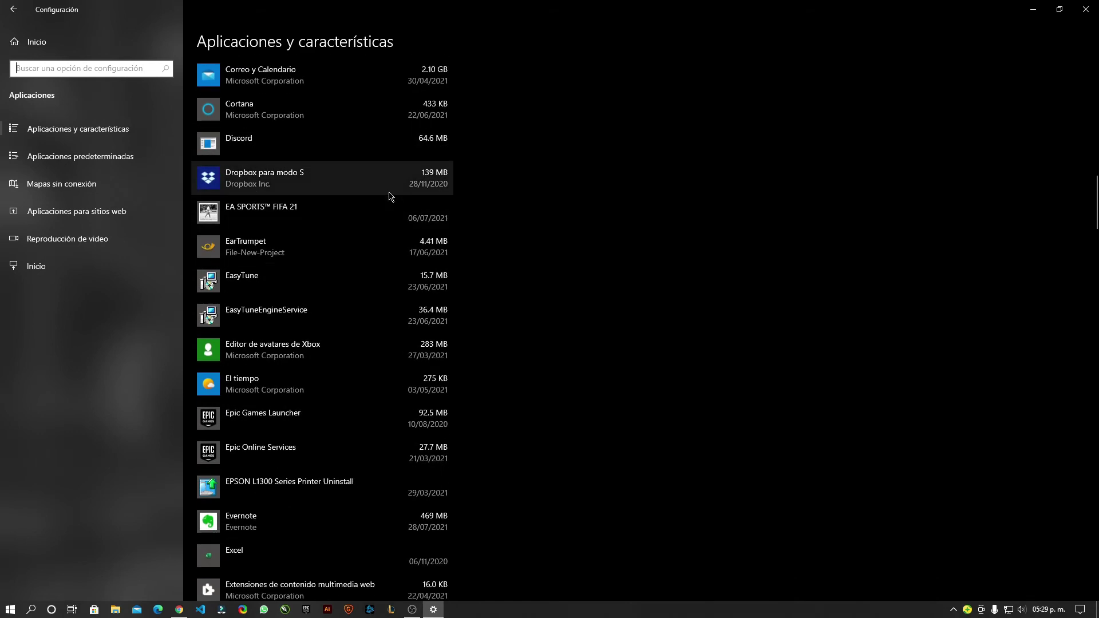
pyautogui.click(381, 189)
pyautogui.click(421, 226)
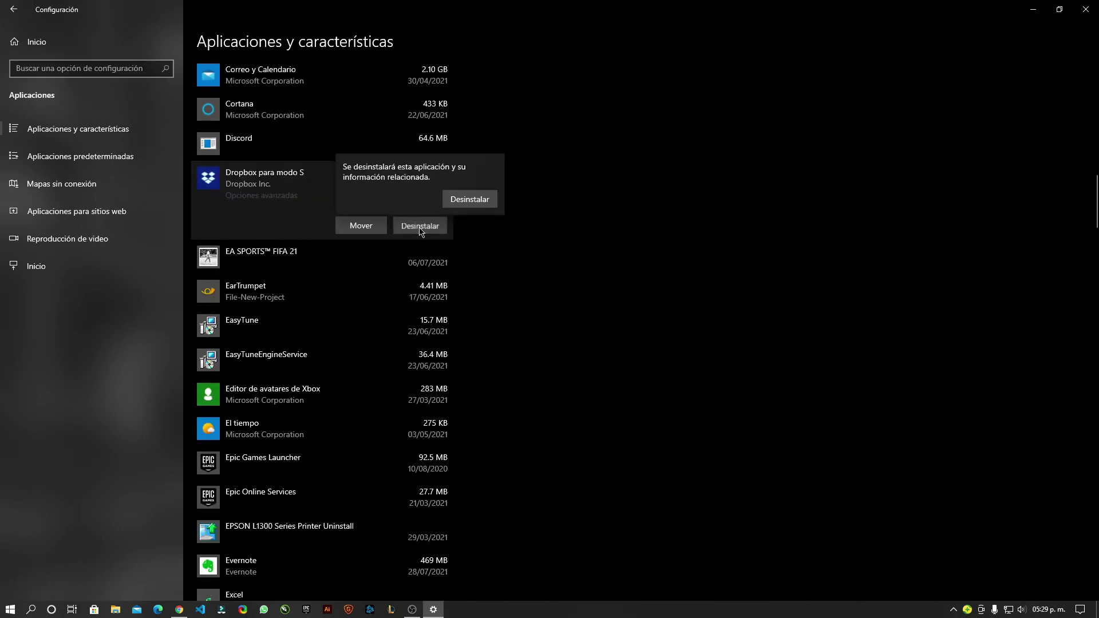
pyautogui.click(468, 198)
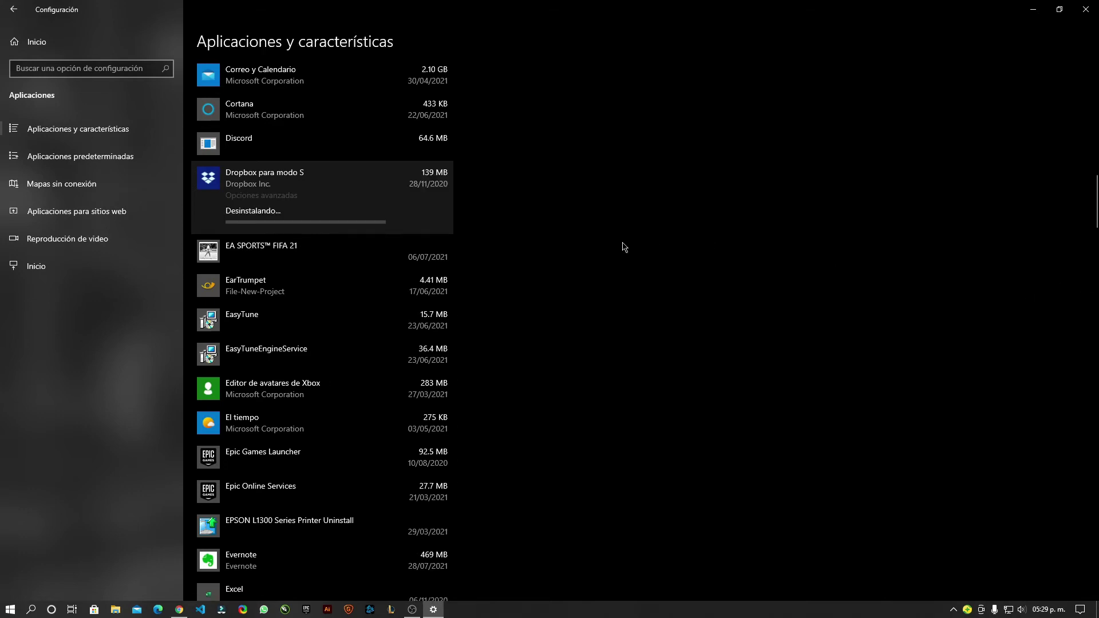
# - Examine the rest of the installed applications, down to the NVIDIA and Office entries, for programs that are not needed
pyautogui.scroll(-8, 314, 253)
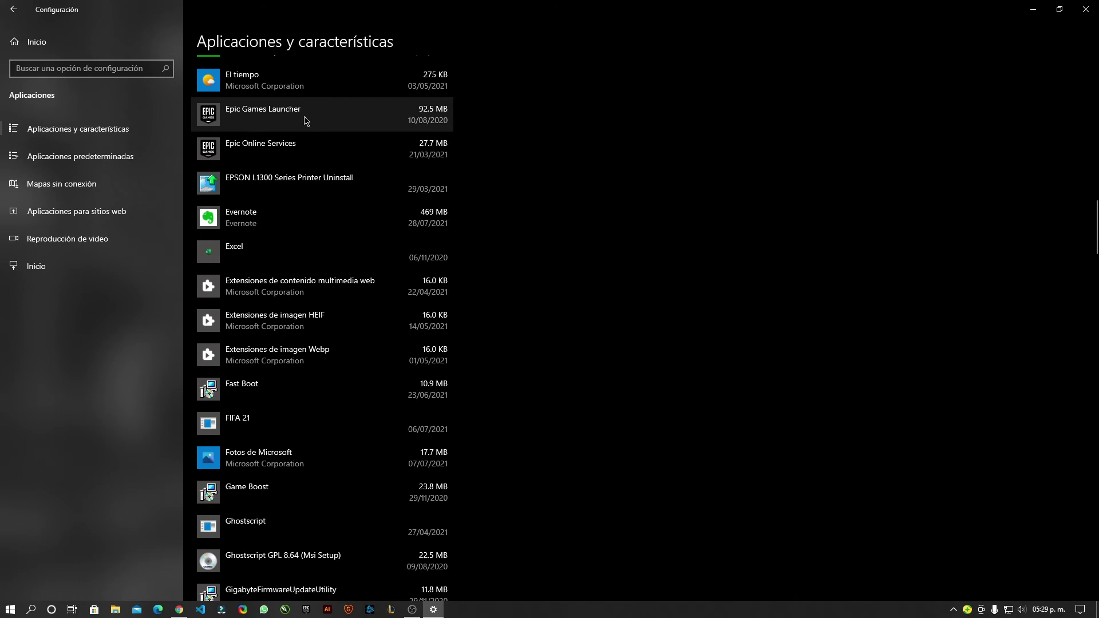
pyautogui.scroll(-5, 318, 223)
pyautogui.scroll(-6, 324, 227)
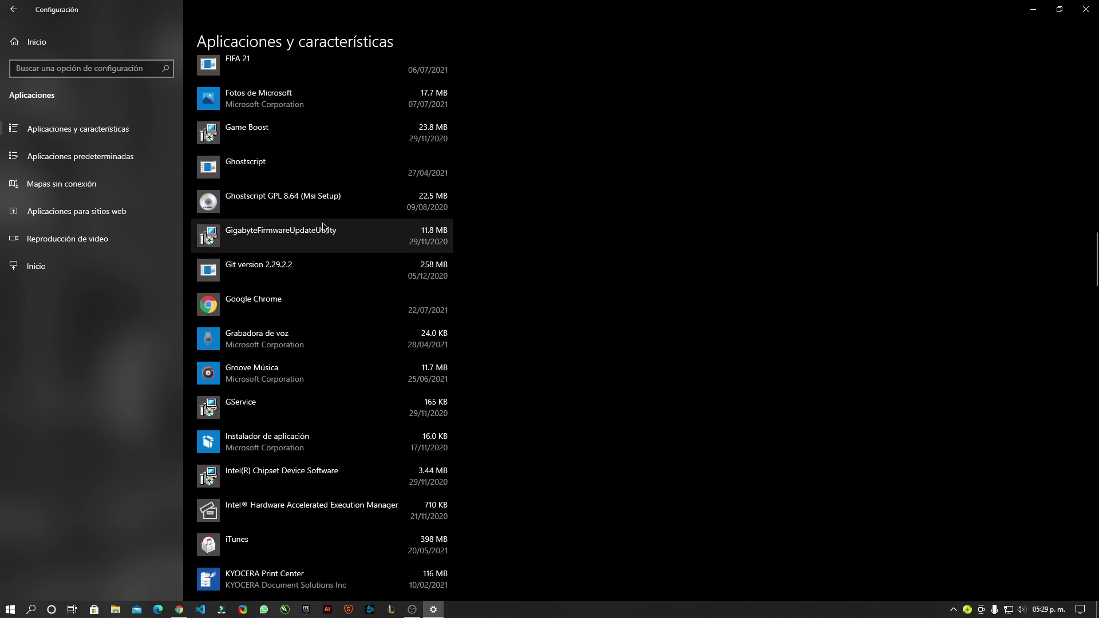
pyautogui.scroll(-10, 324, 227)
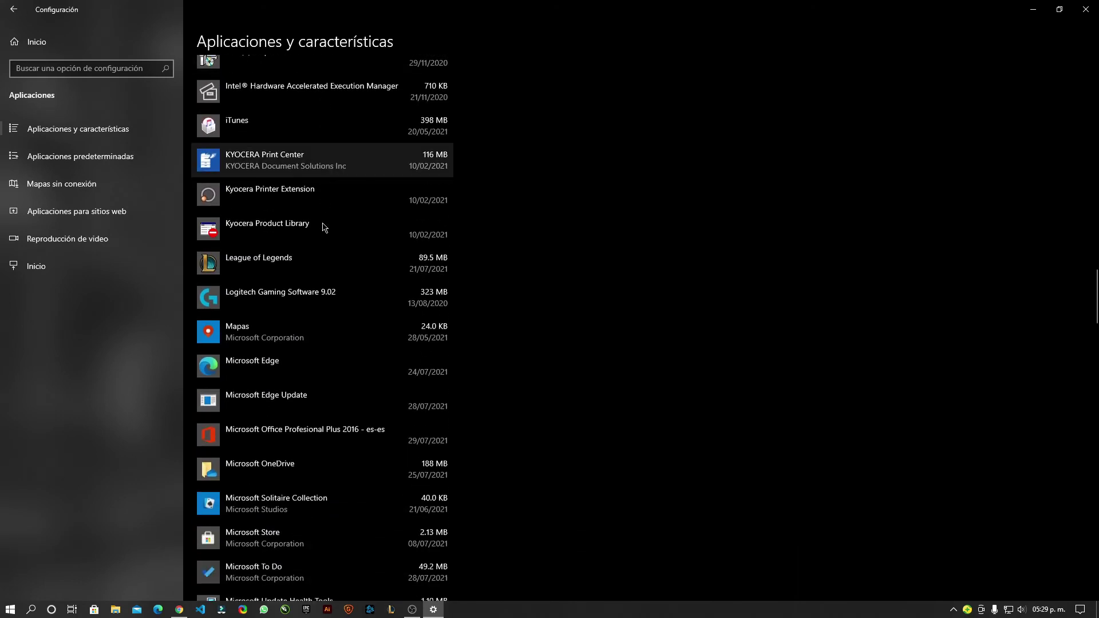
pyautogui.scroll(-15, 324, 229)
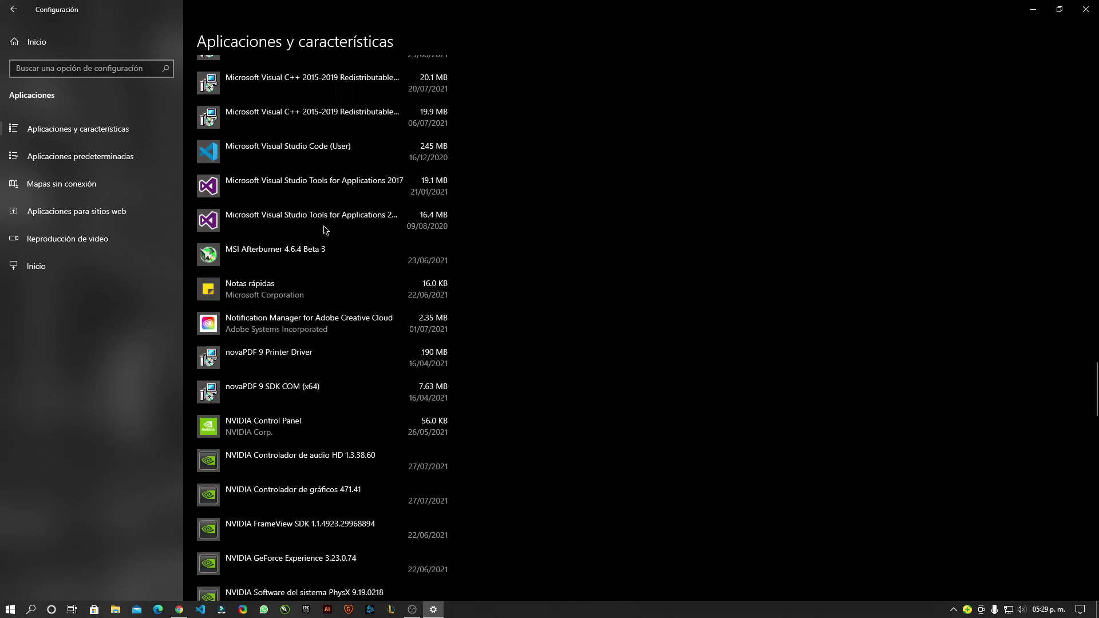
pyautogui.scroll(4, 324, 229)
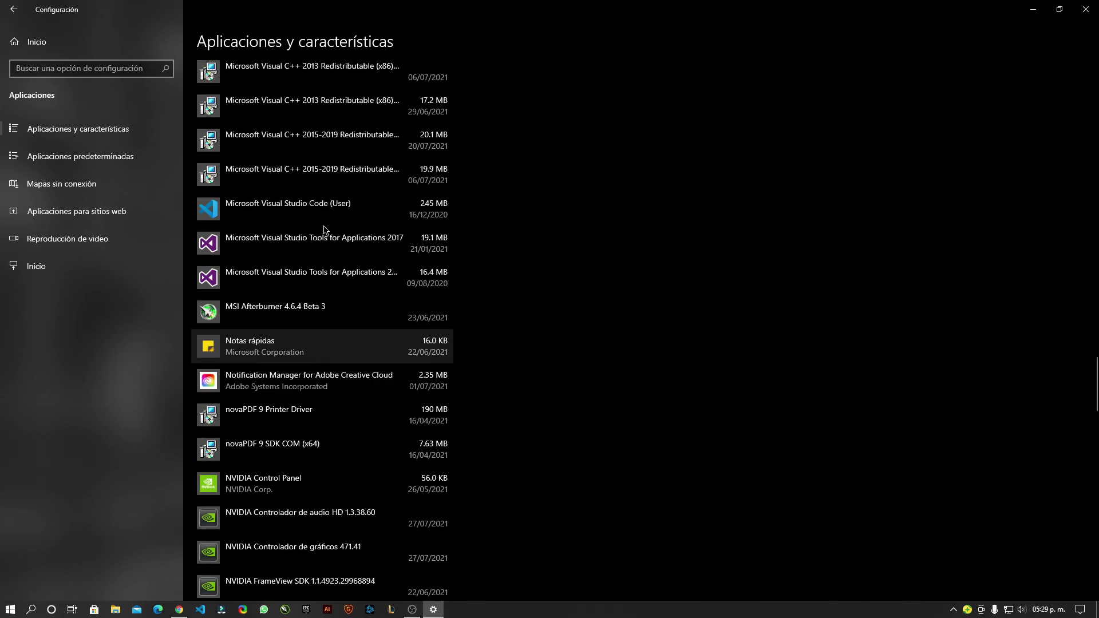
pyautogui.scroll(-7, 275, 200)
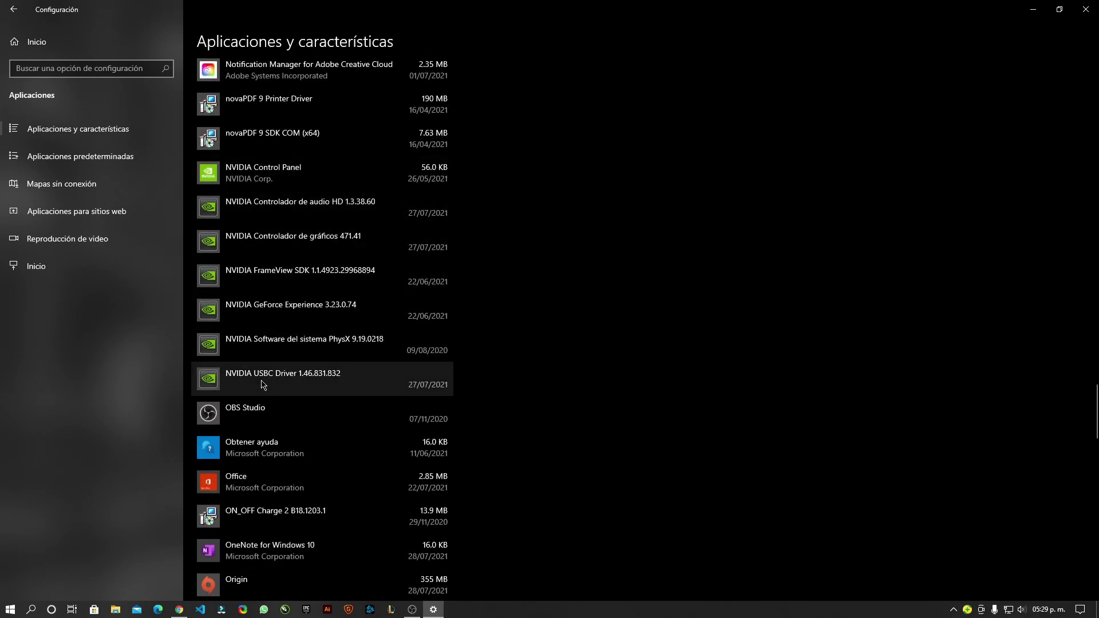
pyautogui.scroll(2, 343, 372)
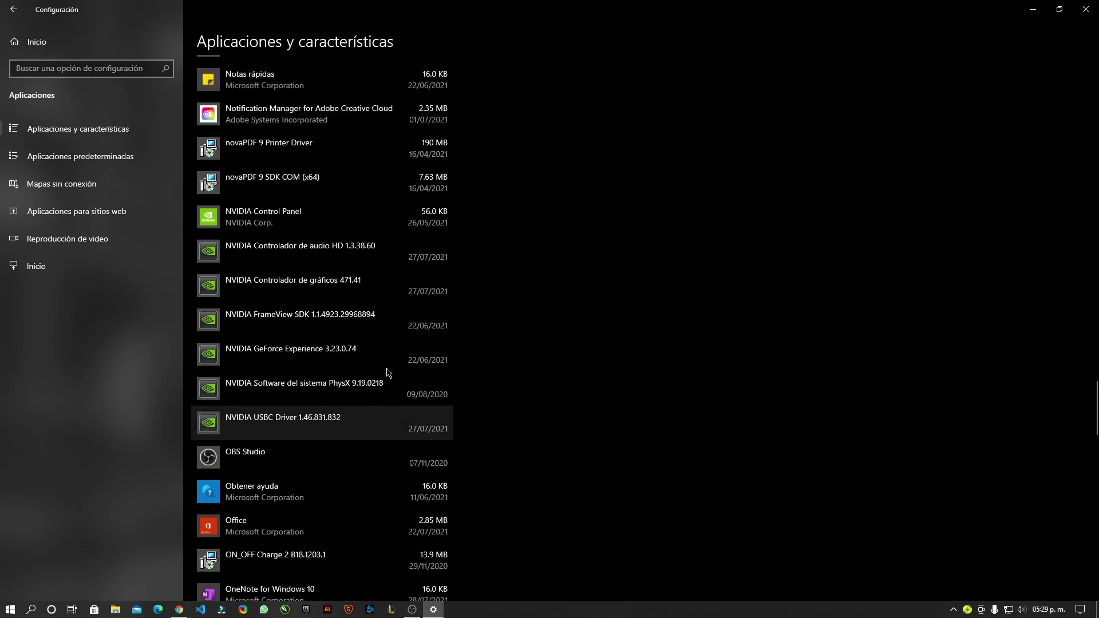
pyautogui.scroll(2, 367, 369)
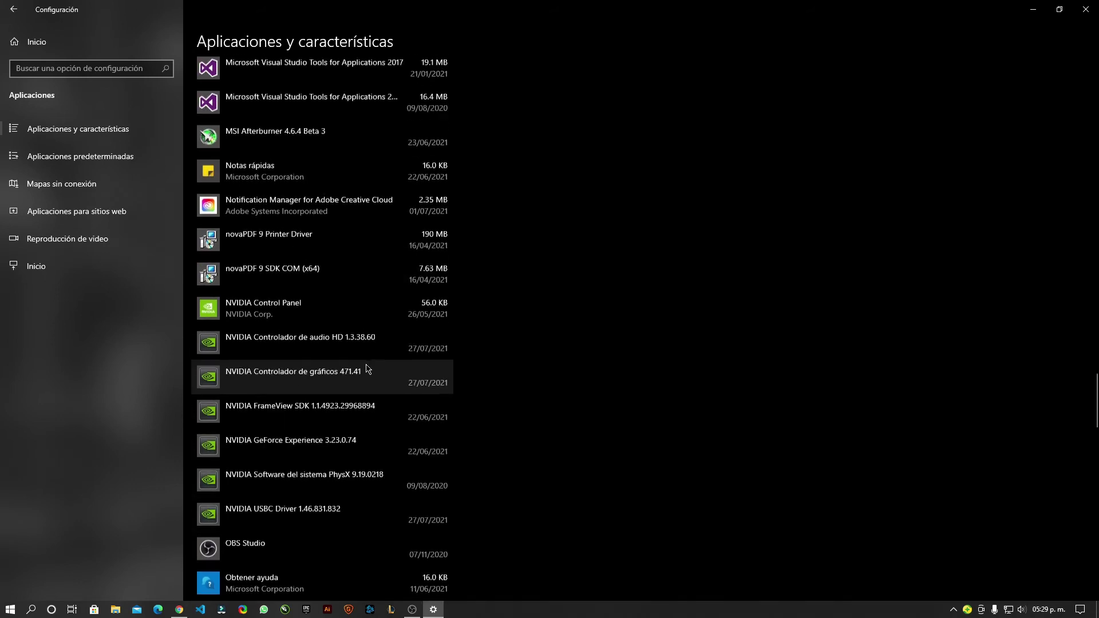
# - Find Skype among the installed applications and uninstall it
pyautogui.scroll(-3, 368, 369)
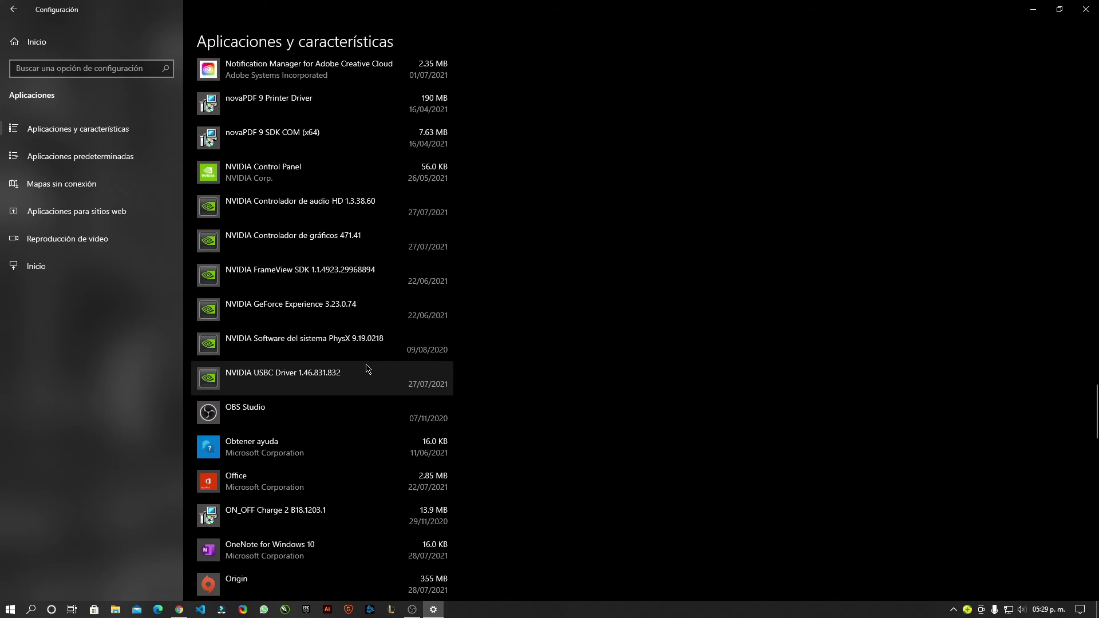
pyautogui.scroll(3, 368, 369)
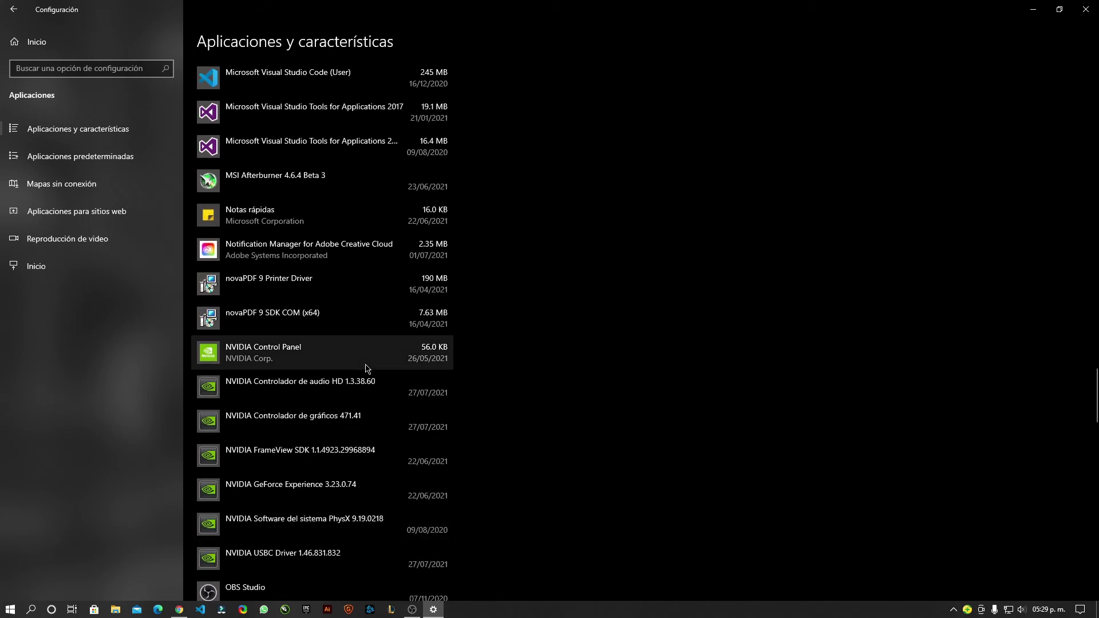
pyautogui.scroll(-3, 367, 369)
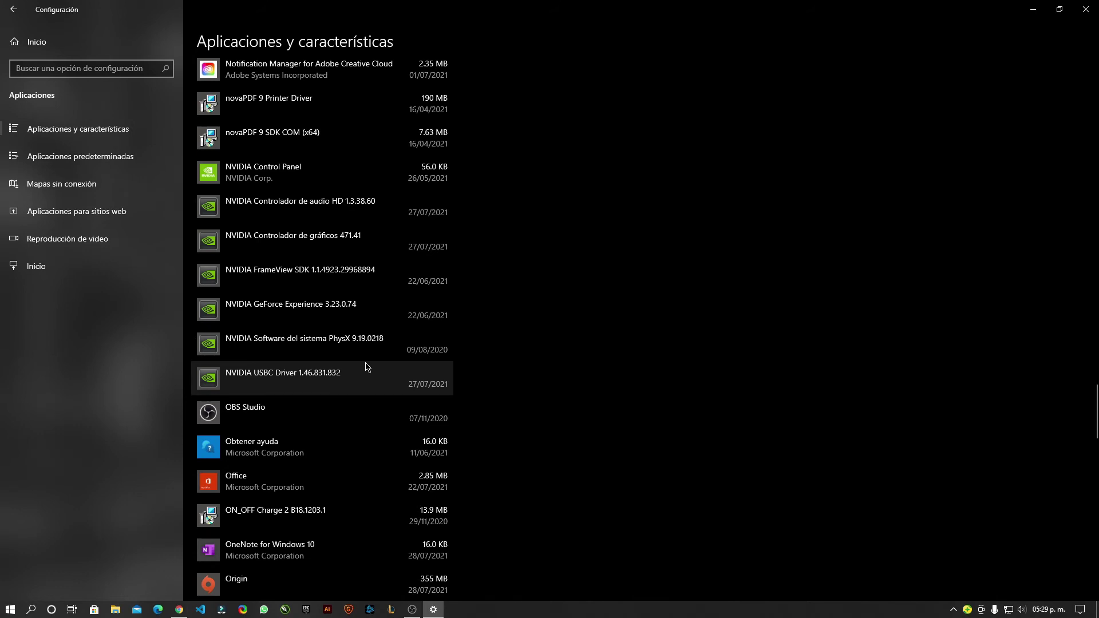
pyautogui.scroll(-6, 367, 367)
pyautogui.scroll(-4, 367, 366)
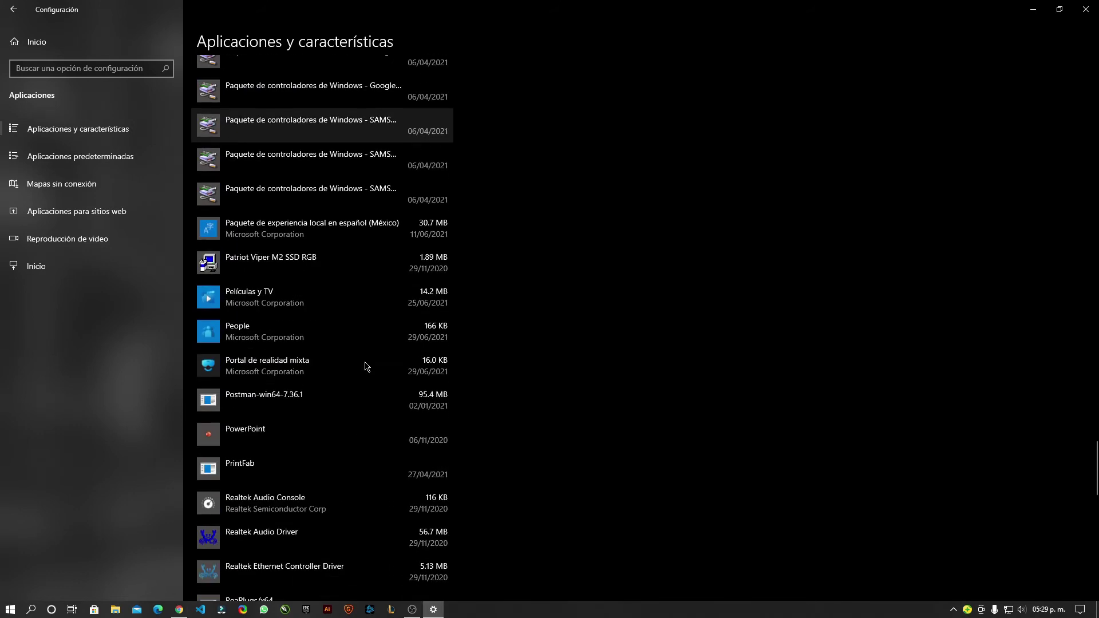
pyautogui.scroll(-1, 292, 352)
pyautogui.scroll(-7, 292, 352)
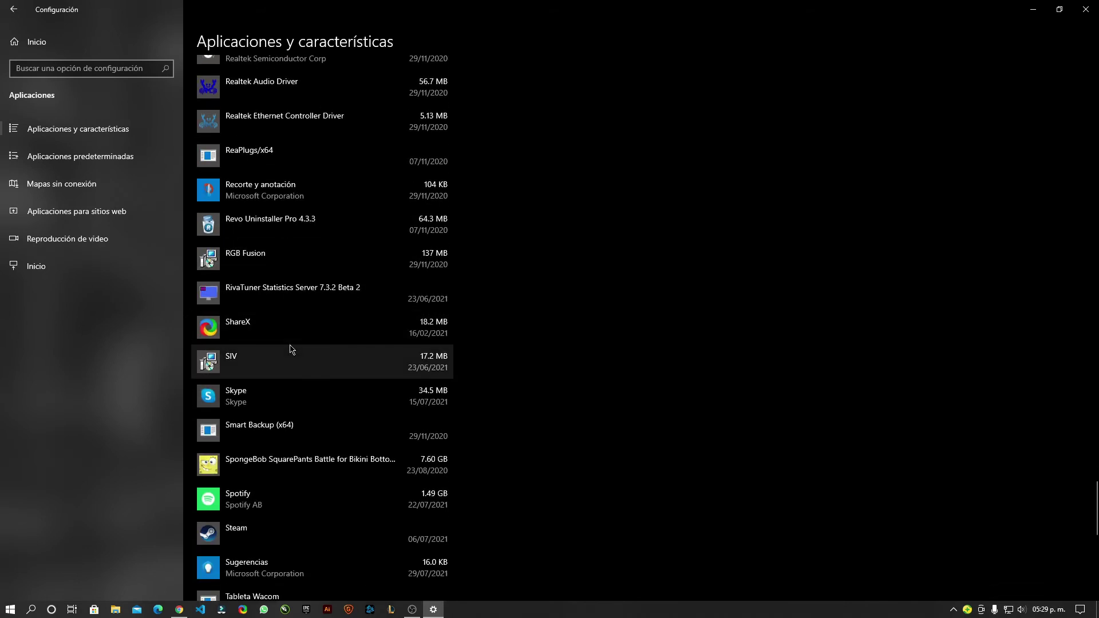
pyautogui.click(282, 395)
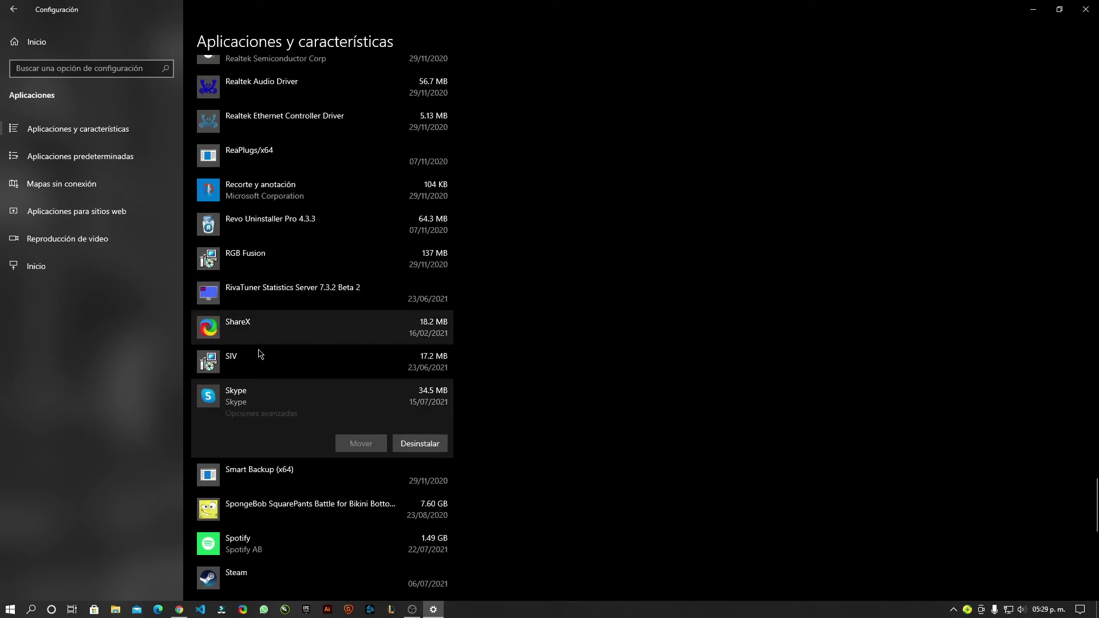
pyautogui.click(439, 442)
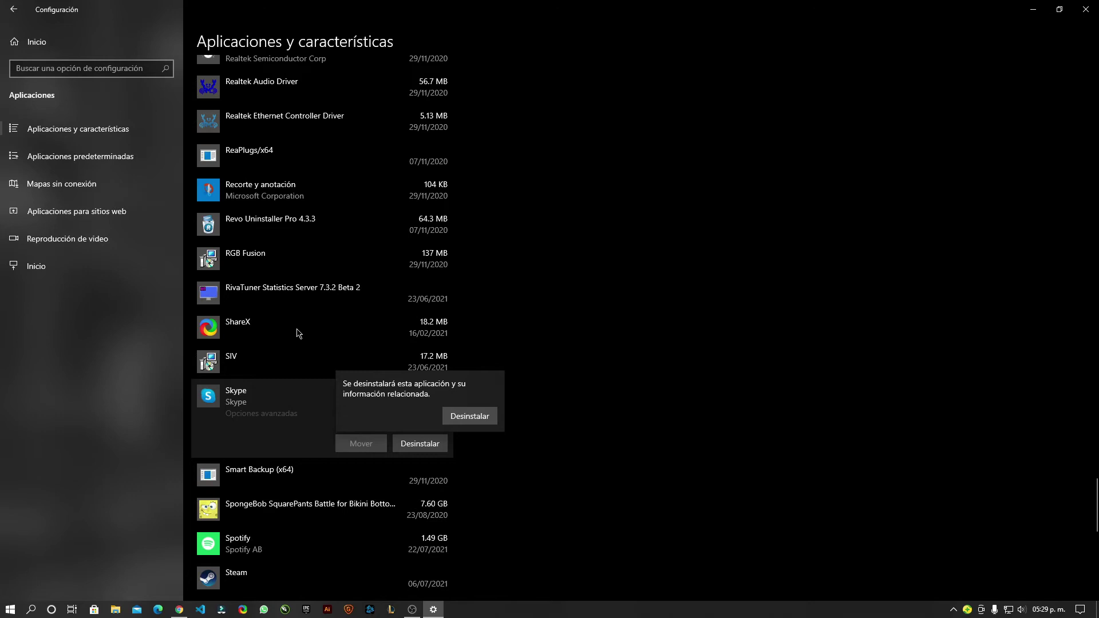
pyautogui.click(468, 415)
# - Look through the remaining installed applications, down to the Xbox entries at the end
pyautogui.scroll(-10, 368, 341)
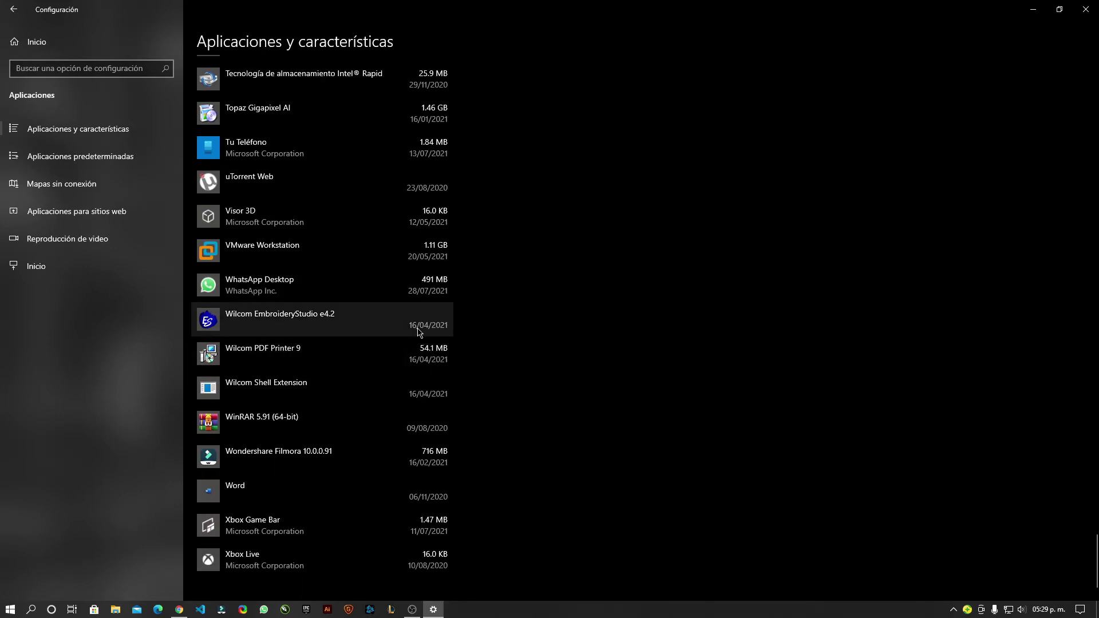
pyautogui.scroll(13, 418, 330)
pyautogui.scroll(10, 376, 335)
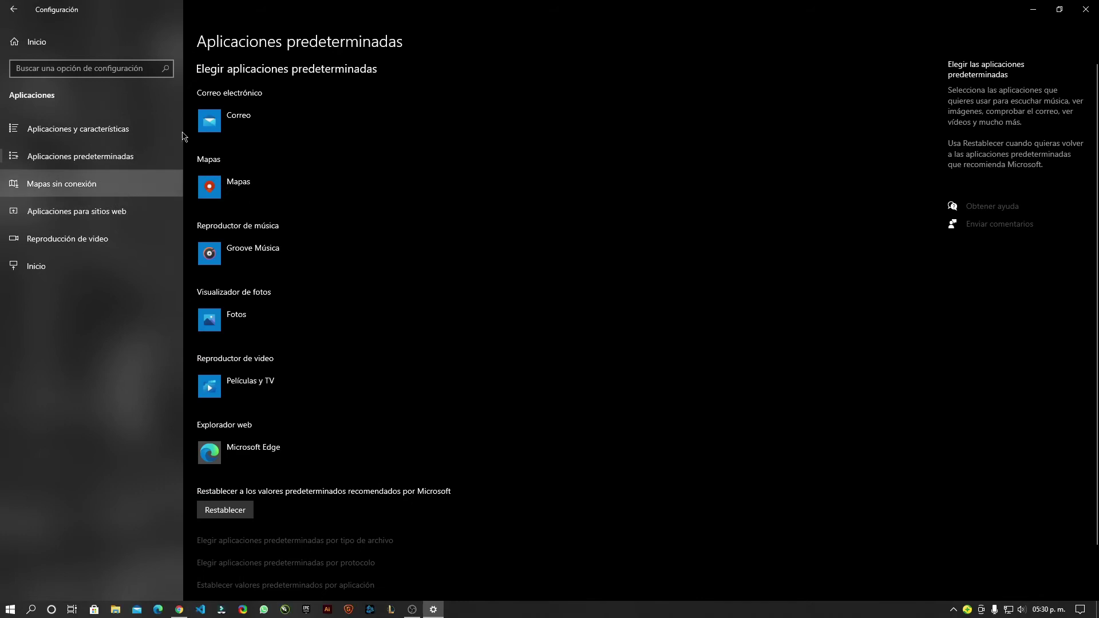
# - Look over the Aplicaciones predeterminadas and Mapas sin conexión pages and return to the main Configuración overview
pyautogui.scroll(-2, 318, 294)
pyautogui.scroll(2, 317, 297)
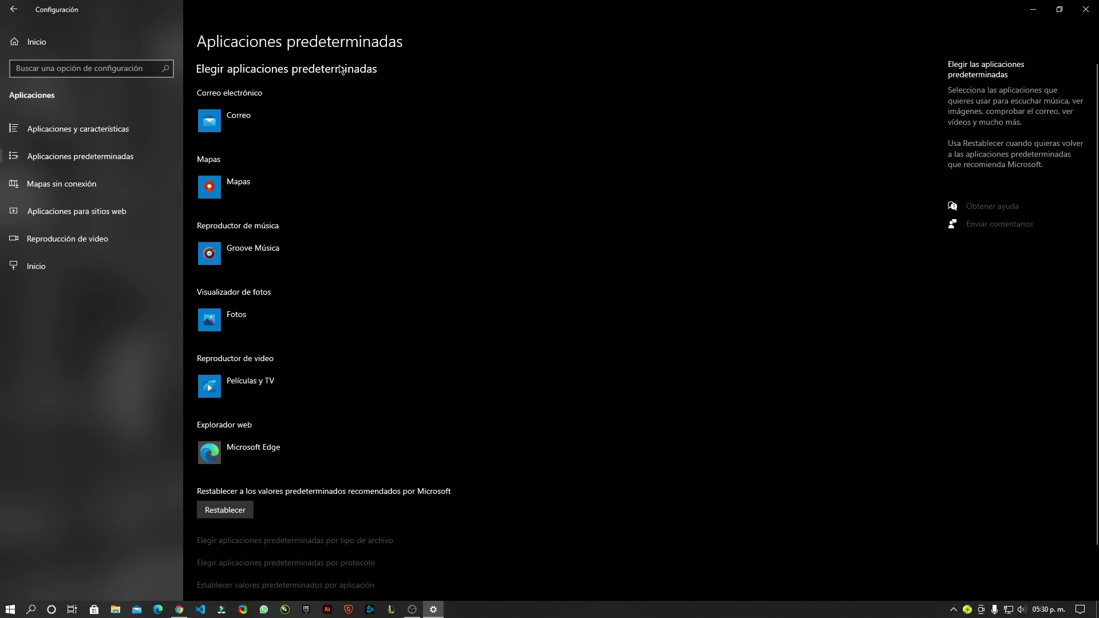
pyautogui.click(100, 67)
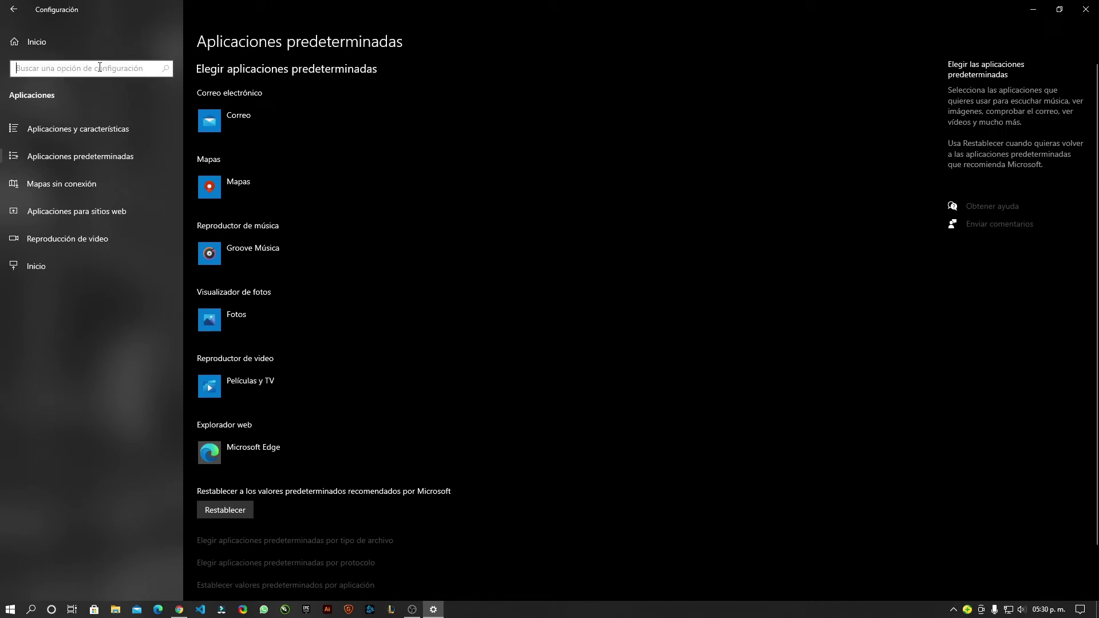
pyautogui.click(105, 181)
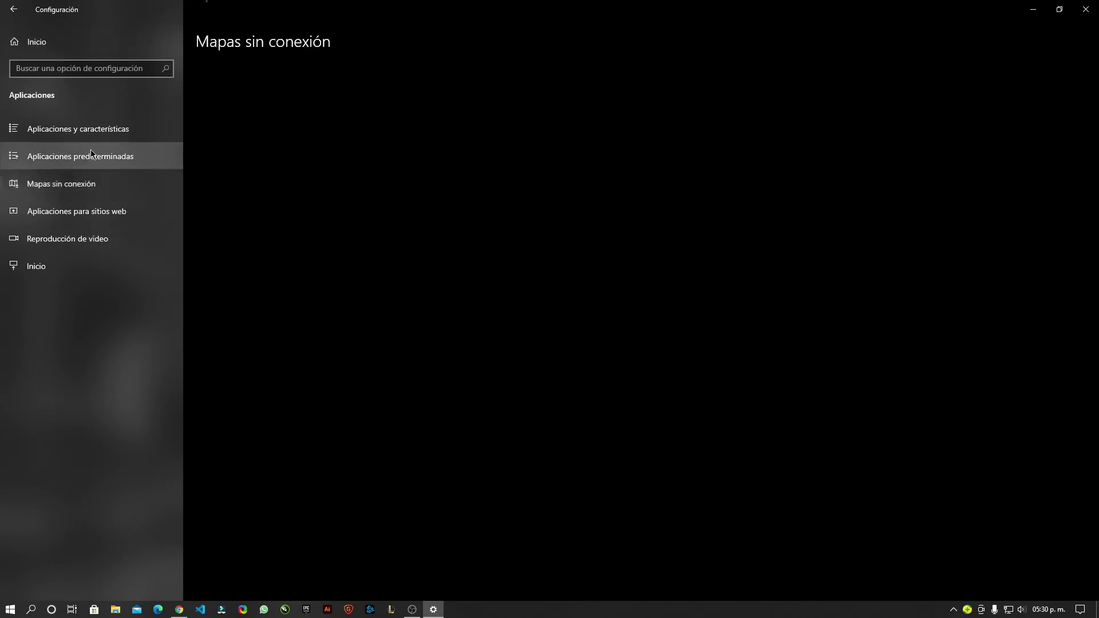
pyautogui.click(97, 157)
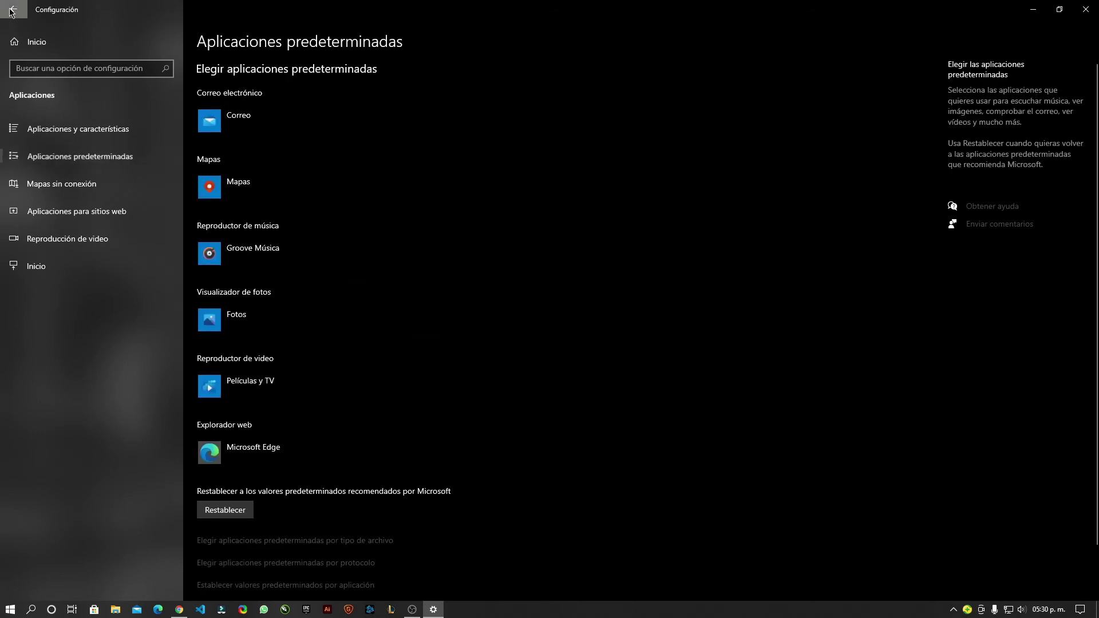
pyautogui.click(14, 9)
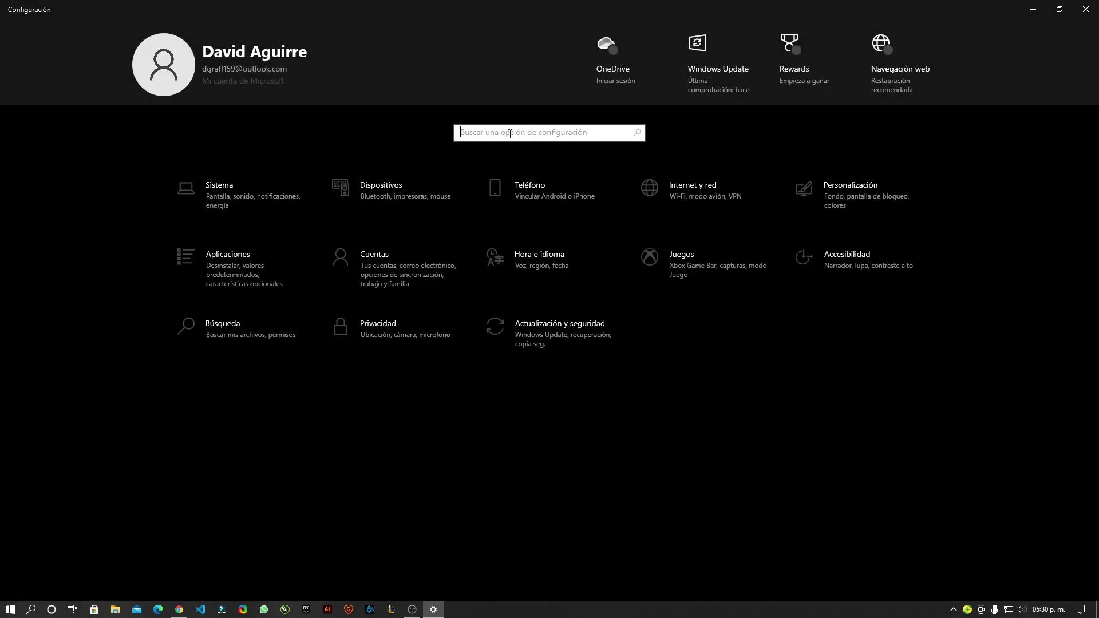
# - Search the settings for "segun" and open Aplicaciones en segundo plano
pyautogui.write('segunbd')
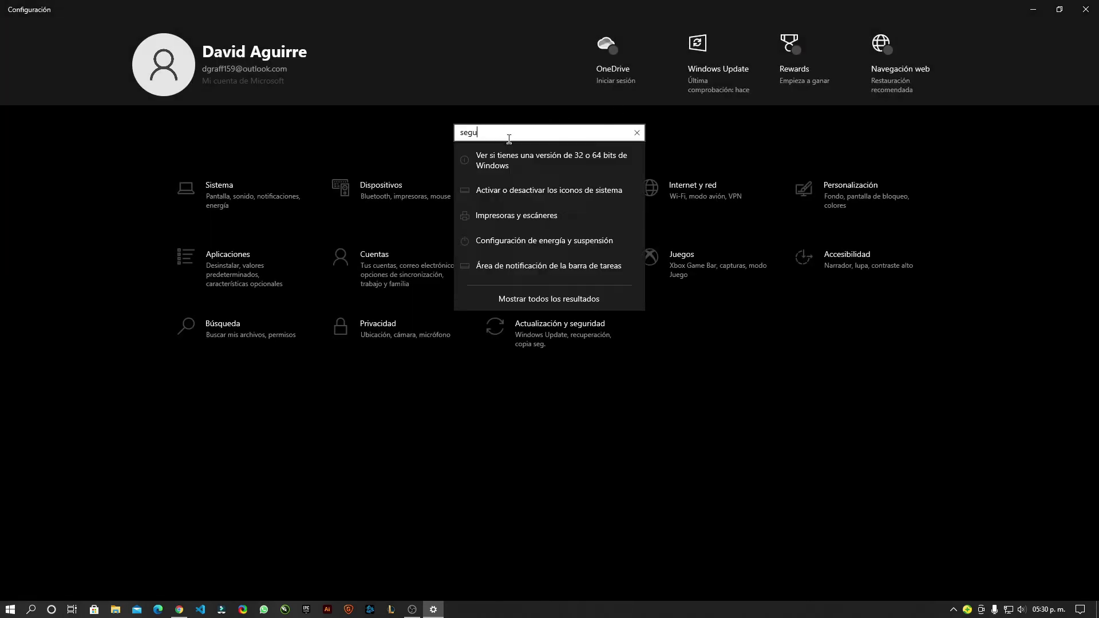
pyautogui.press('BackSpace')
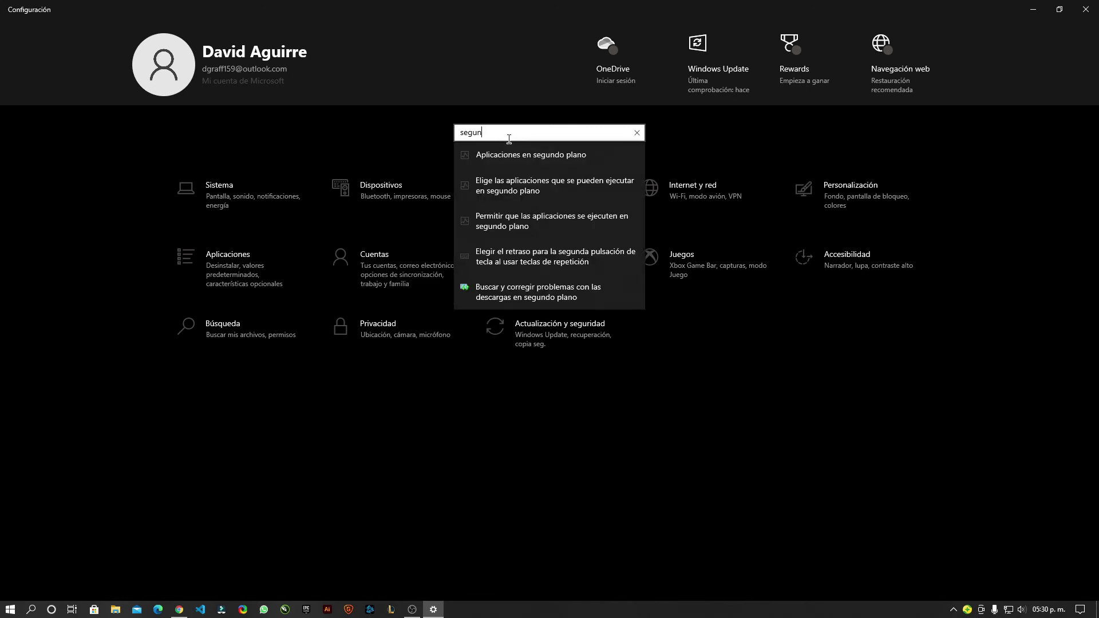
pyautogui.click(501, 156)
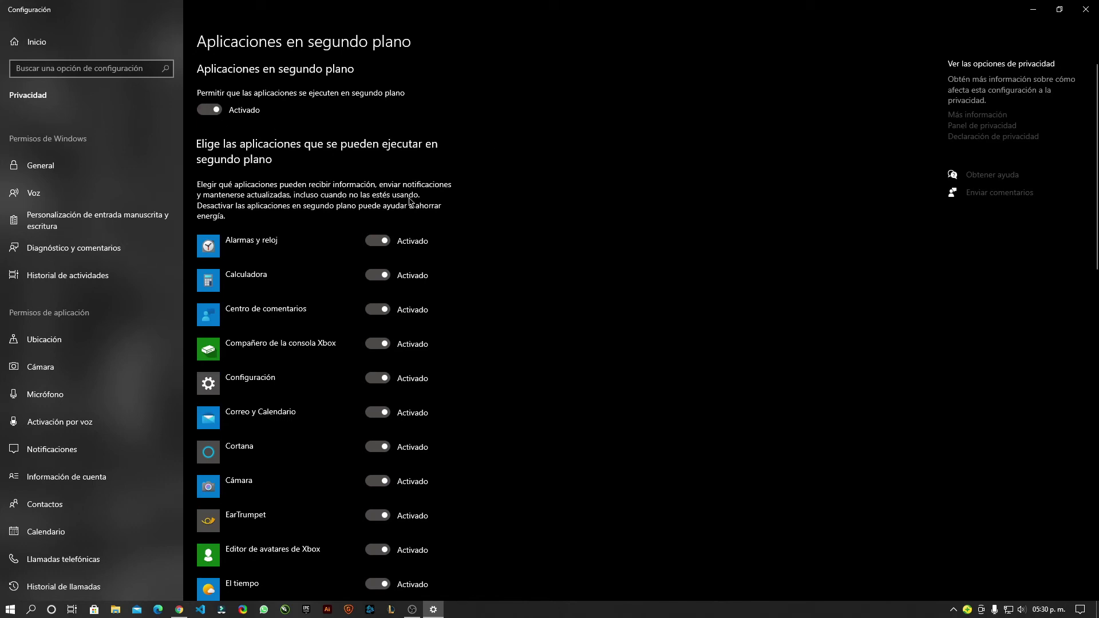
# - Turn off background running for Calculadora, Centro de comentarios, Compañero de la consola Xbox and Configuración
pyautogui.scroll(-2, 346, 215)
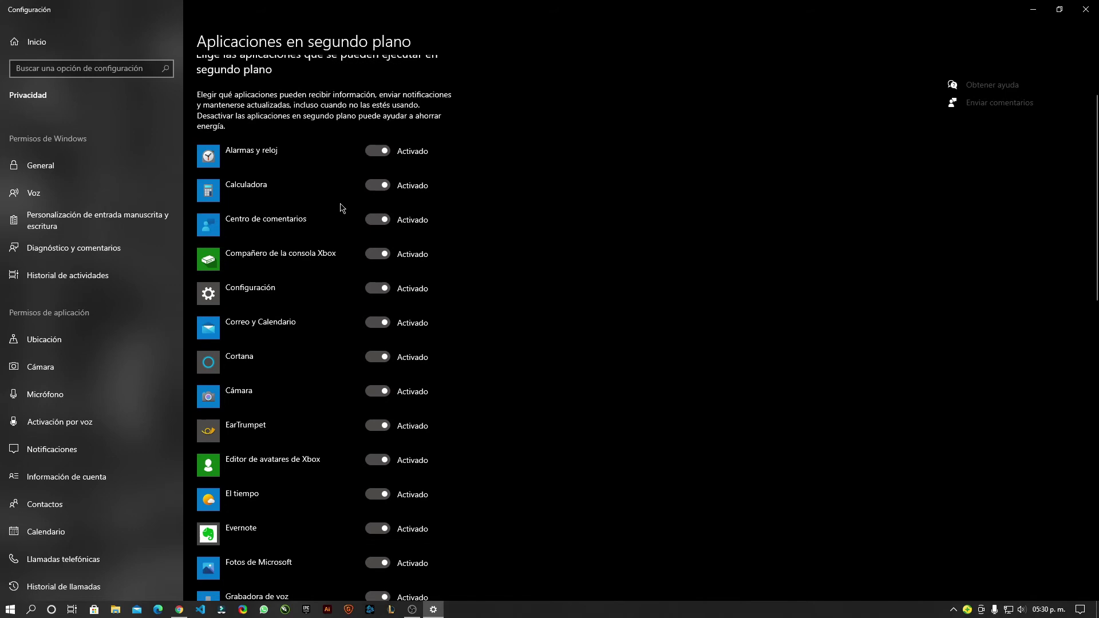
pyautogui.click(378, 185)
pyautogui.click(378, 219)
pyautogui.scroll(-2, 380, 215)
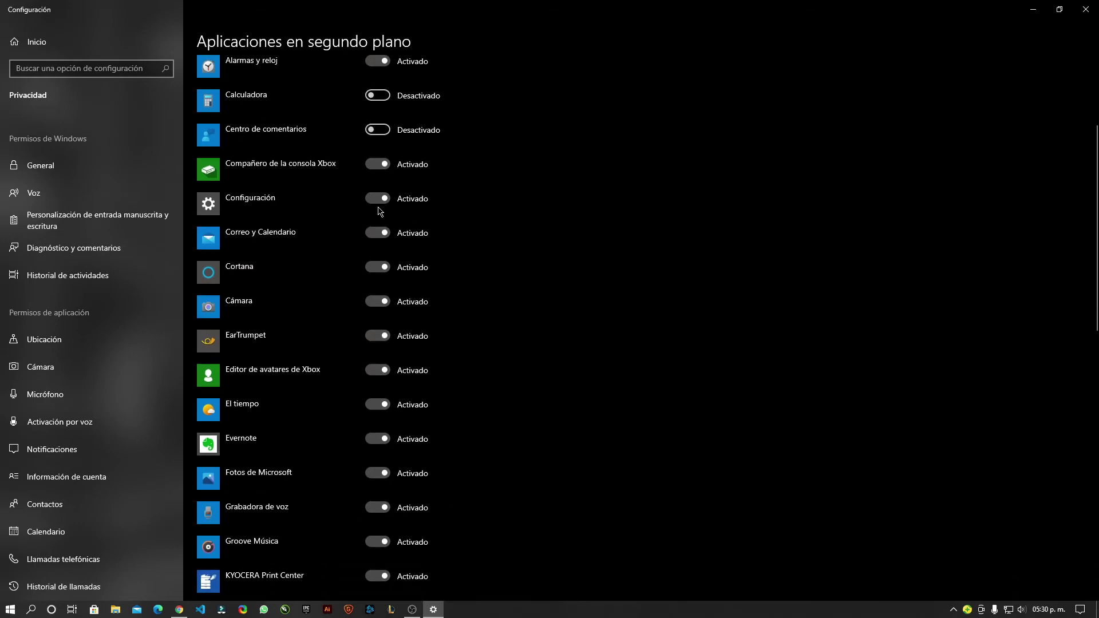
pyautogui.click(380, 166)
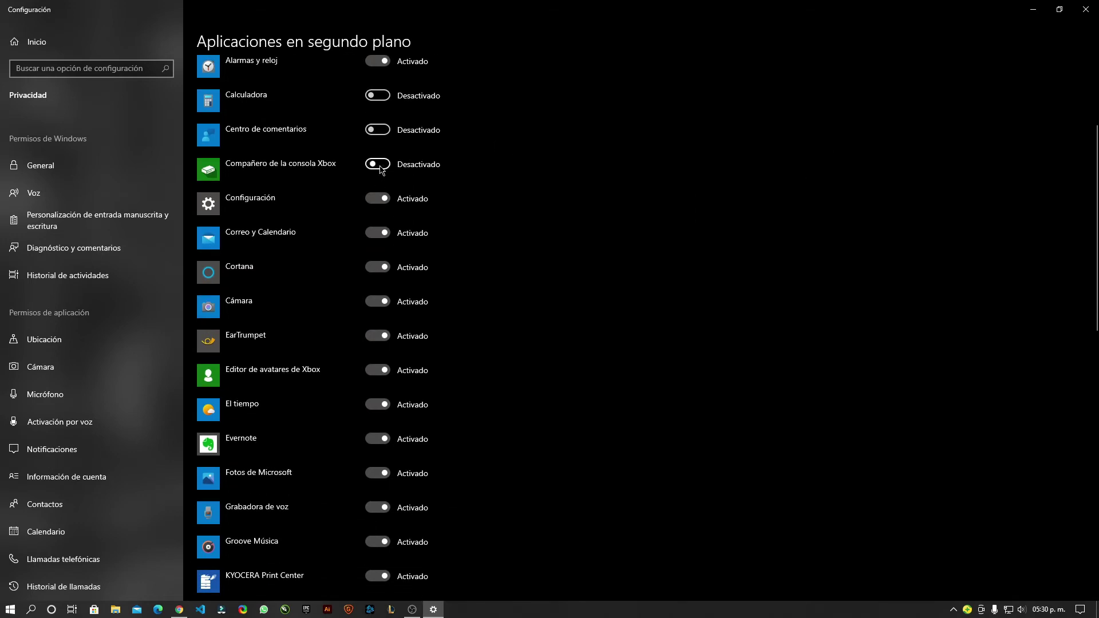
pyautogui.click(377, 198)
# - Disable background activity for Cámara, EarTrumpet and Editor de avatares de Xbox
pyautogui.scroll(-2, 385, 223)
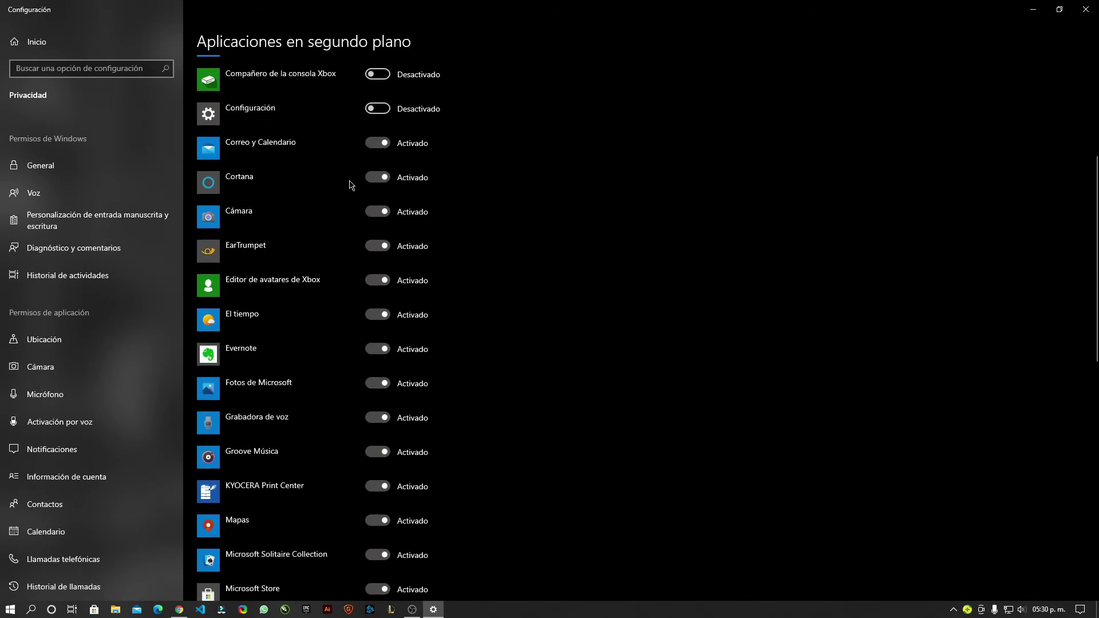
pyautogui.click(384, 212)
pyautogui.click(377, 247)
pyautogui.scroll(-2, 376, 229)
pyautogui.click(380, 192)
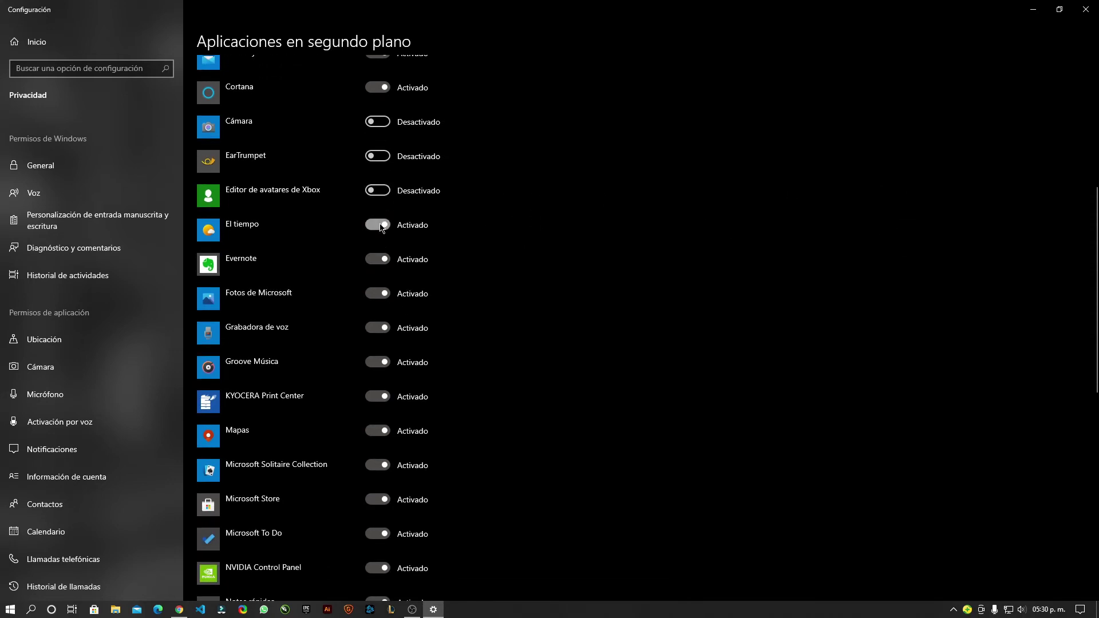
# - Turn off background running for Evernote, Fotos de Microsoft, Grabadora de voz, Groove Música and KYOCERA Print Center
pyautogui.scroll(-2, 378, 251)
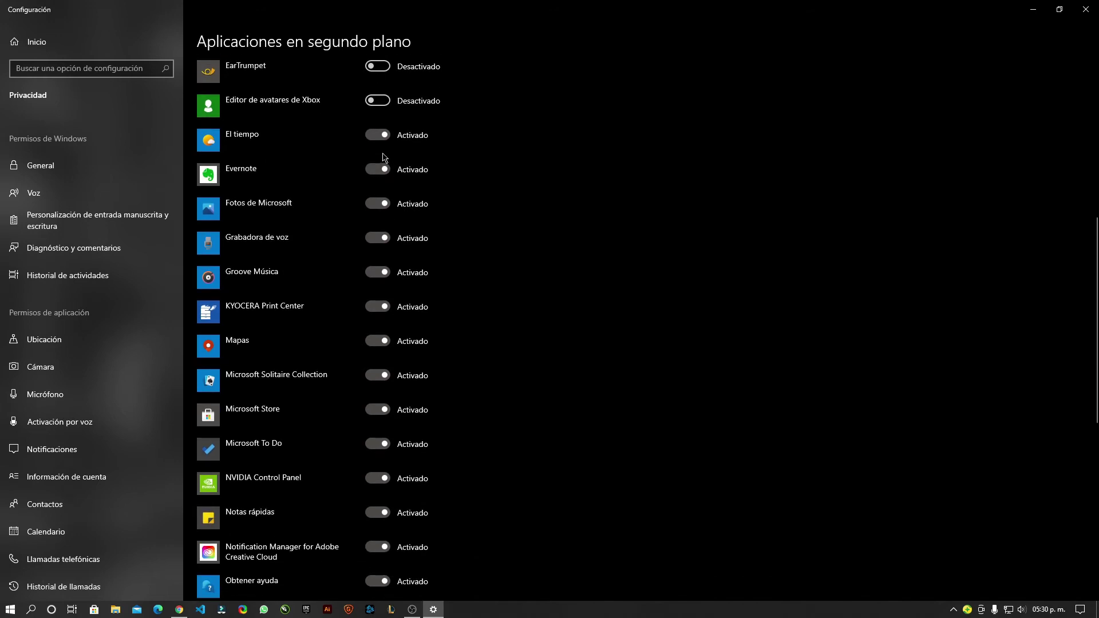
pyautogui.click(381, 172)
pyautogui.click(384, 205)
pyautogui.click(390, 240)
pyautogui.scroll(-2, 401, 217)
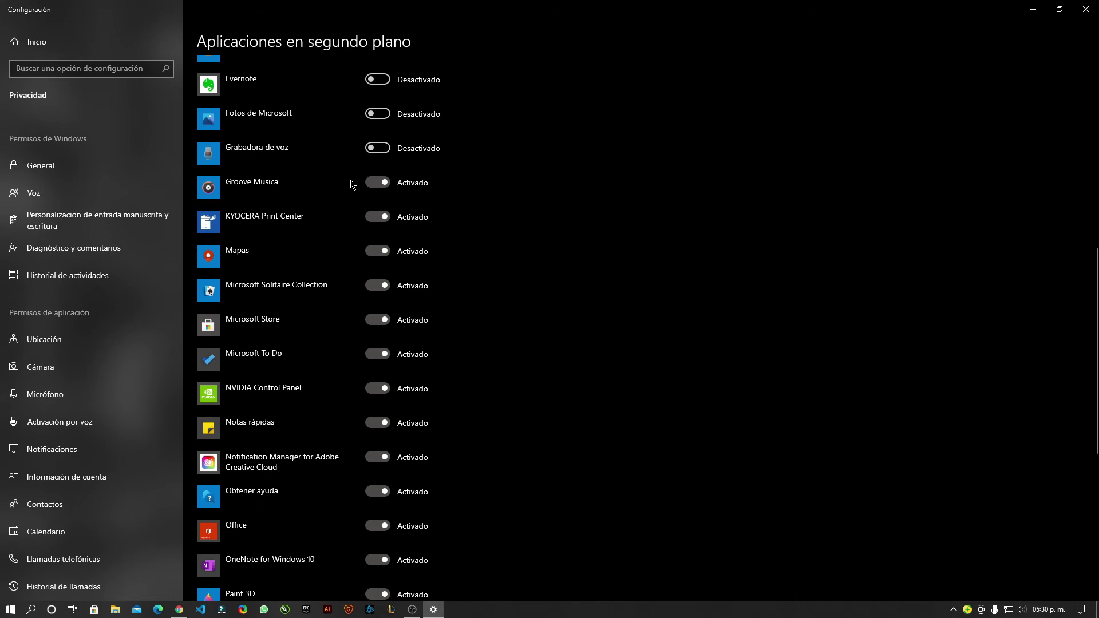
pyautogui.click(376, 183)
pyautogui.click(380, 216)
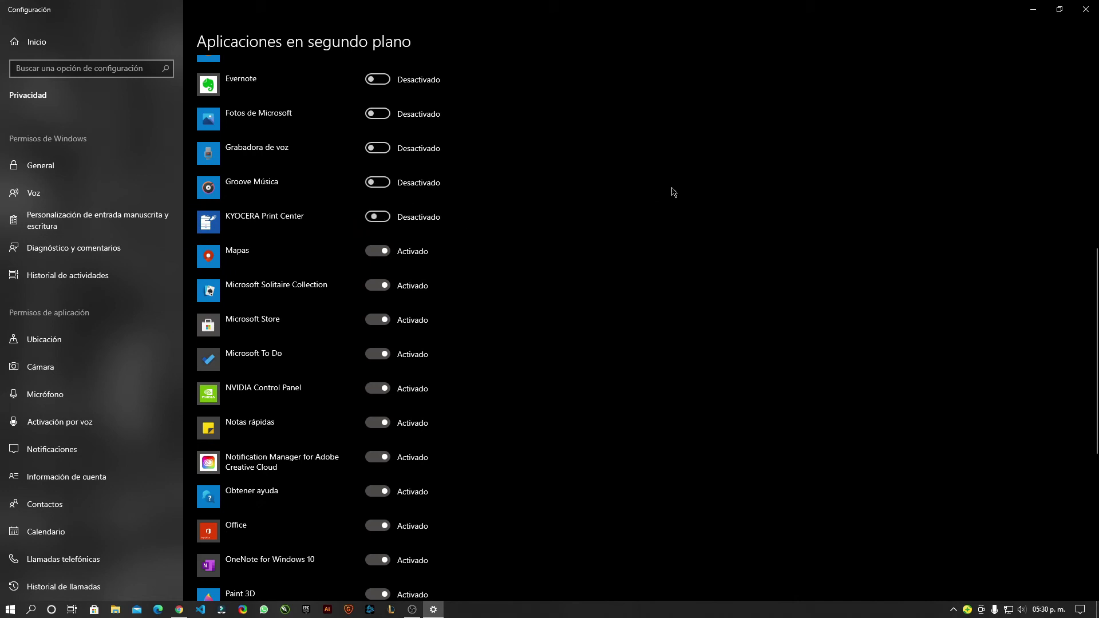
# - Disable background activity for Mapas, Microsoft Solitaire Collection, Microsoft Store and Microsoft To Do
pyautogui.scroll(-2, 386, 170)
pyautogui.click(382, 165)
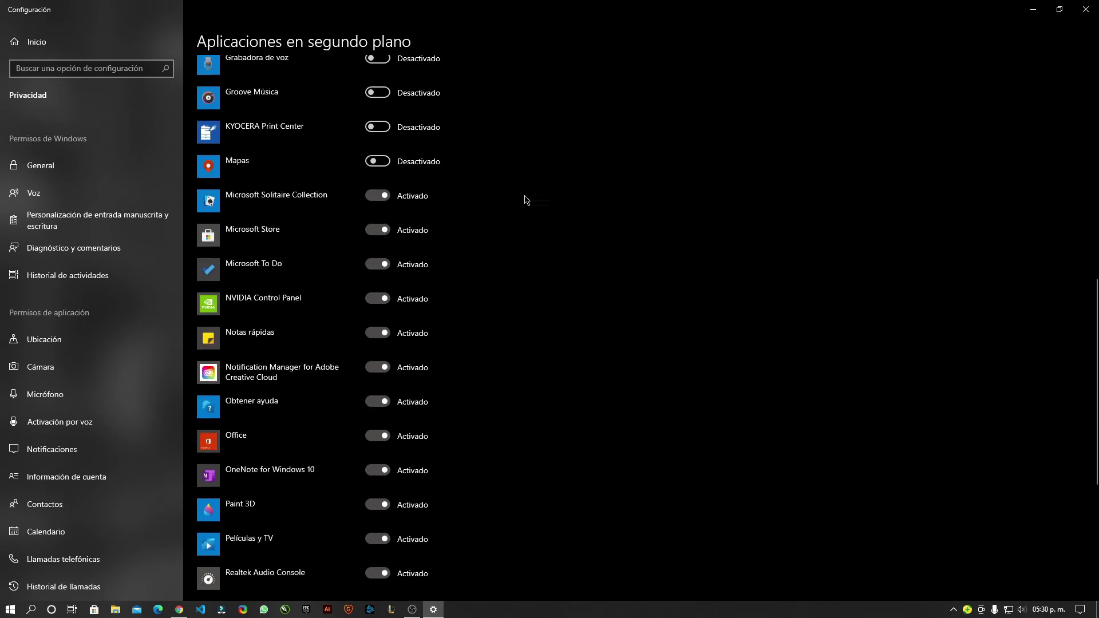
pyautogui.click(395, 196)
pyautogui.scroll(-2, 307, 202)
pyautogui.click(383, 140)
pyautogui.click(378, 175)
# - Turn off background running for Notas rápidas, Notification Manager for Adobe Creative Cloud, Obtener ayuda, Office and OneNote for Windows 10
pyautogui.scroll(-2, 333, 209)
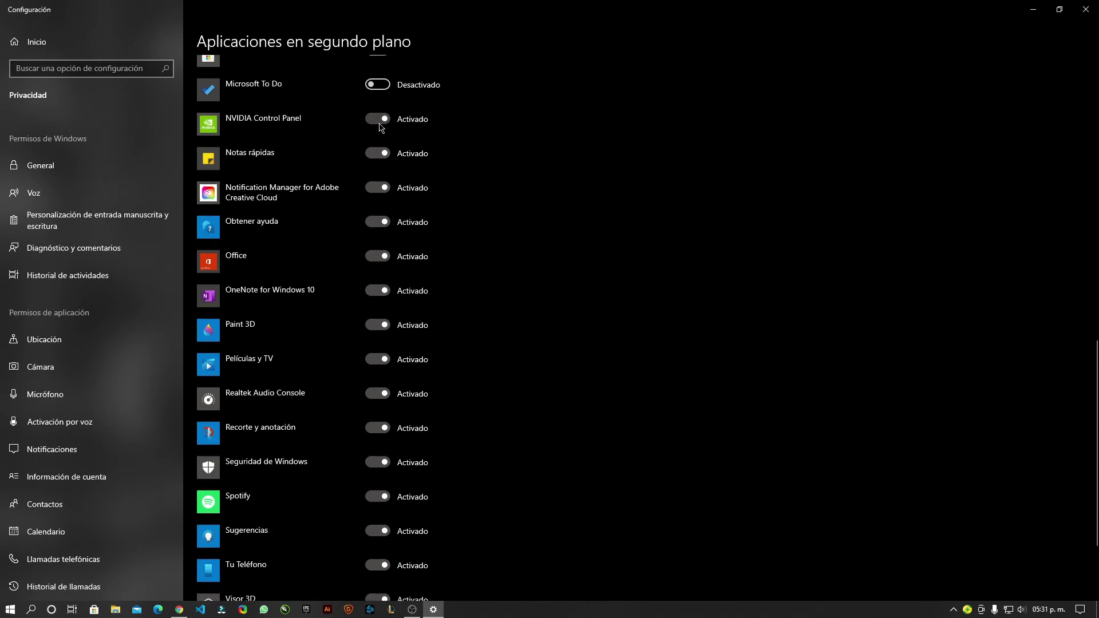
pyautogui.click(380, 153)
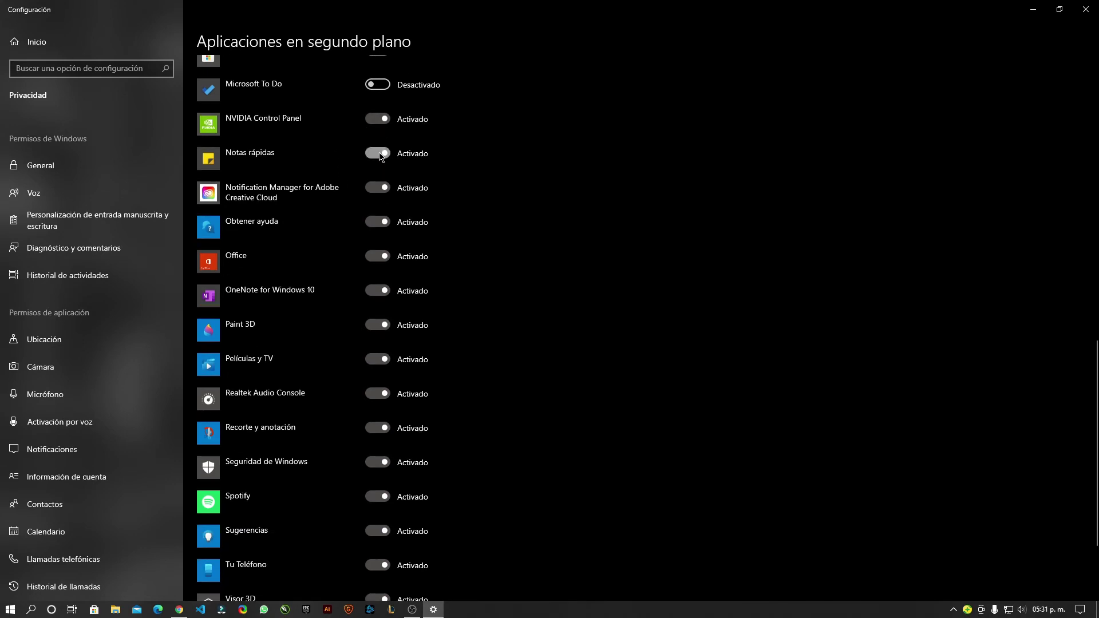
pyautogui.click(381, 189)
pyautogui.scroll(-2, 381, 192)
pyautogui.click(378, 133)
pyautogui.click(378, 166)
pyautogui.click(381, 202)
# - Disable background activity for Paint 3D, Películas y TV, Realtek Audio Console, Recorte y anotación and Seguridad de Windows
pyautogui.click(381, 236)
pyautogui.click(381, 270)
pyautogui.click(382, 304)
pyautogui.click(383, 338)
pyautogui.click(381, 373)
# - Turn off background running for Spotify, Sugerencias, Tu Teléfono, Visor 3D and Xbox Game Bar, skipping WhatsApp Desktop
pyautogui.scroll(-1, 386, 403)
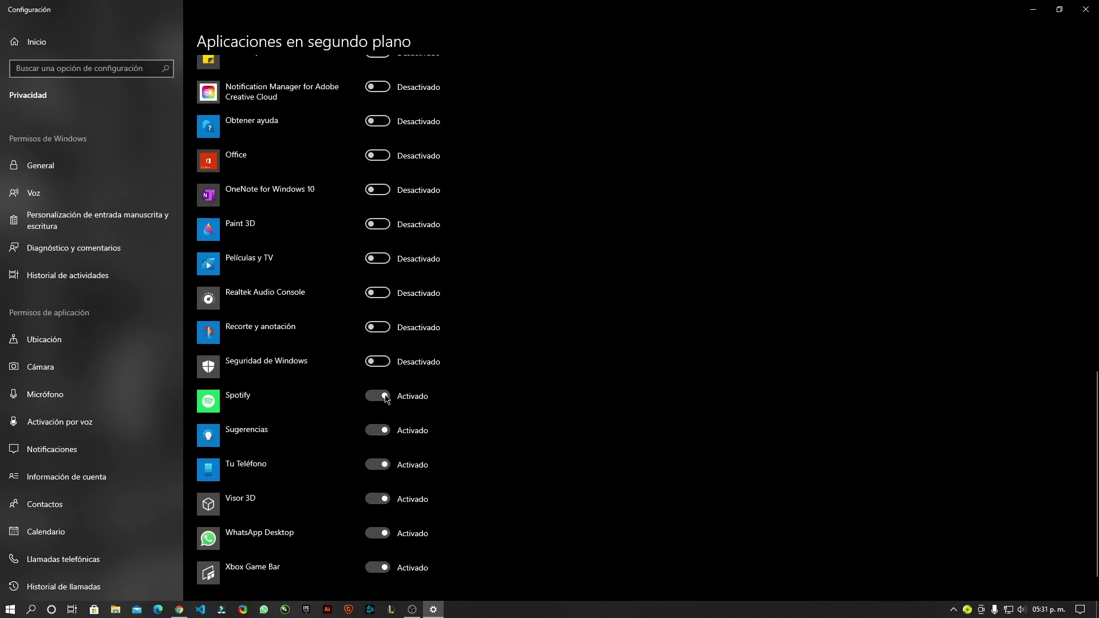
pyautogui.click(382, 361)
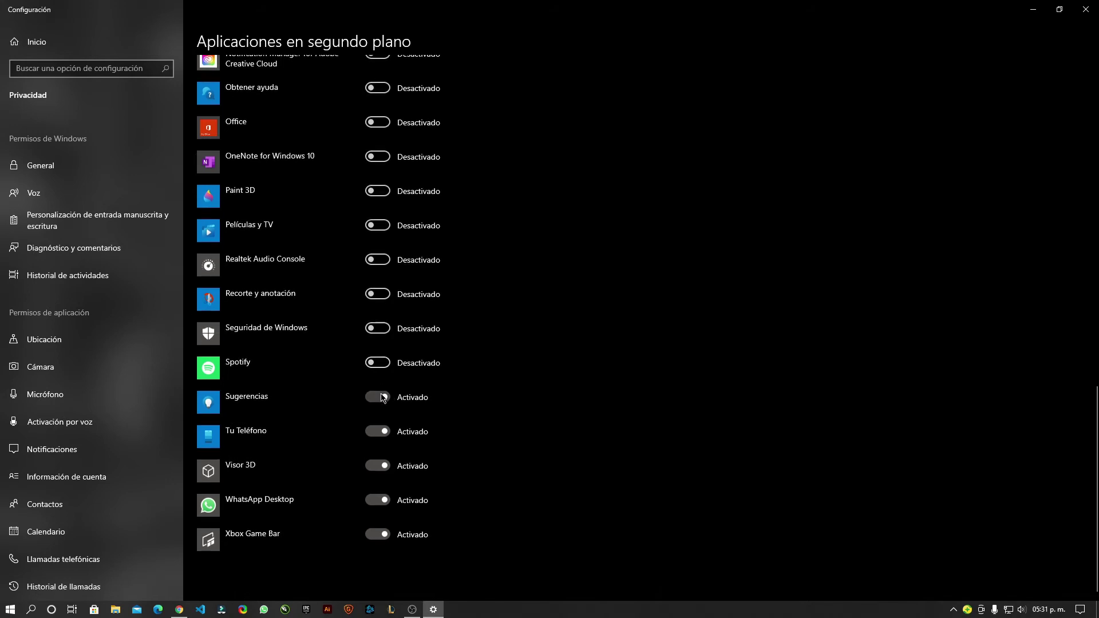
pyautogui.click(383, 397)
pyautogui.click(378, 433)
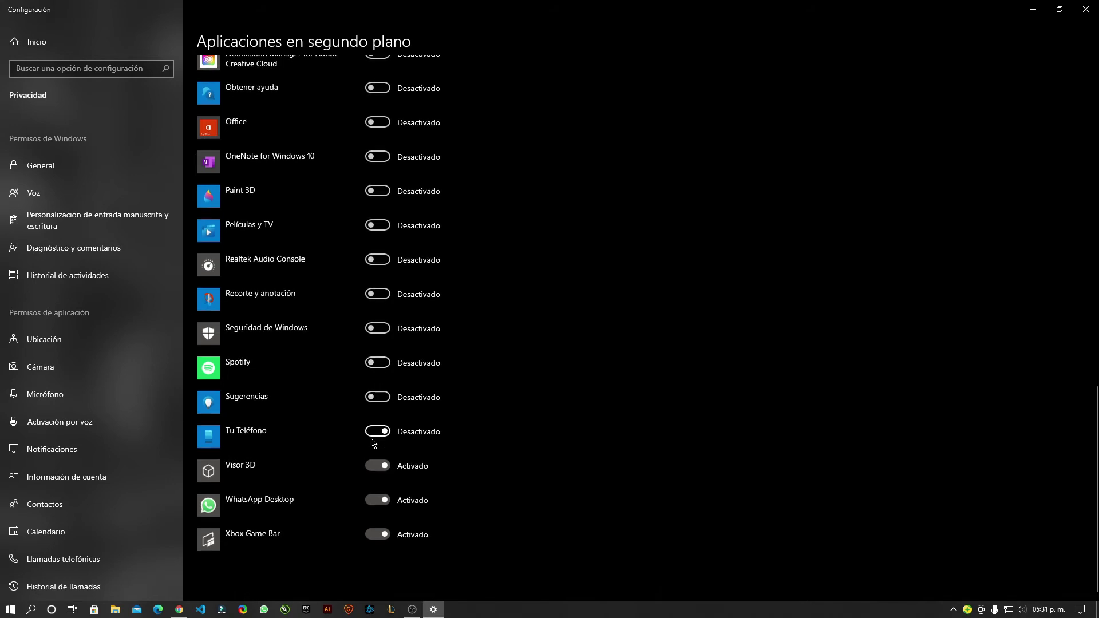
pyautogui.click(372, 467)
pyautogui.click(376, 537)
# - Review the list of background apps and turn off El tiempo
pyautogui.scroll(15, 606, 500)
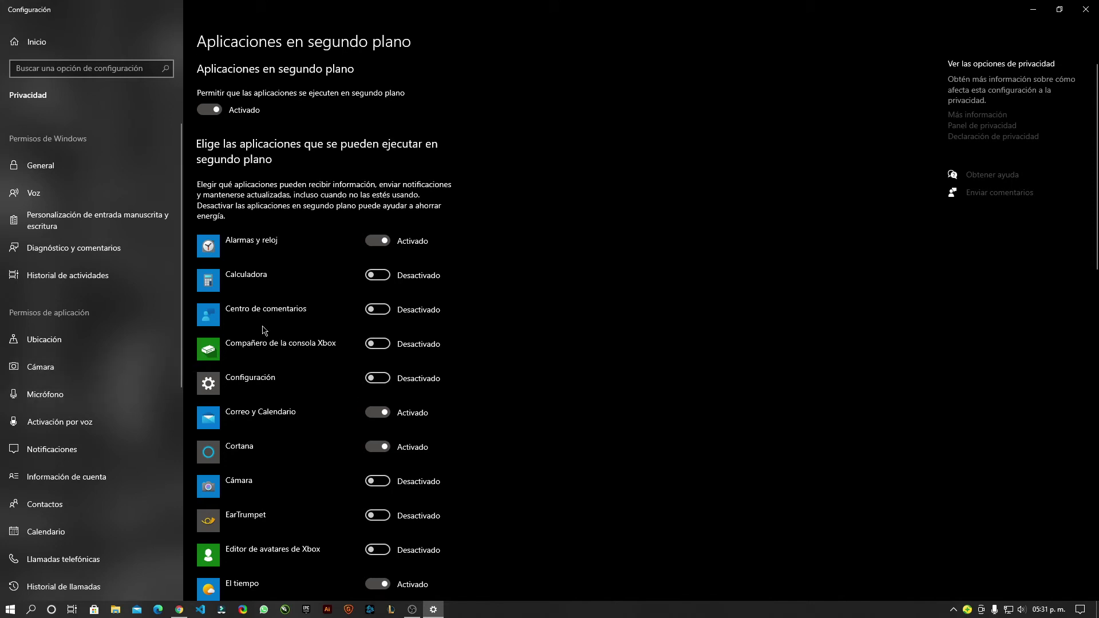
pyautogui.scroll(-6, 392, 341)
pyautogui.click(378, 224)
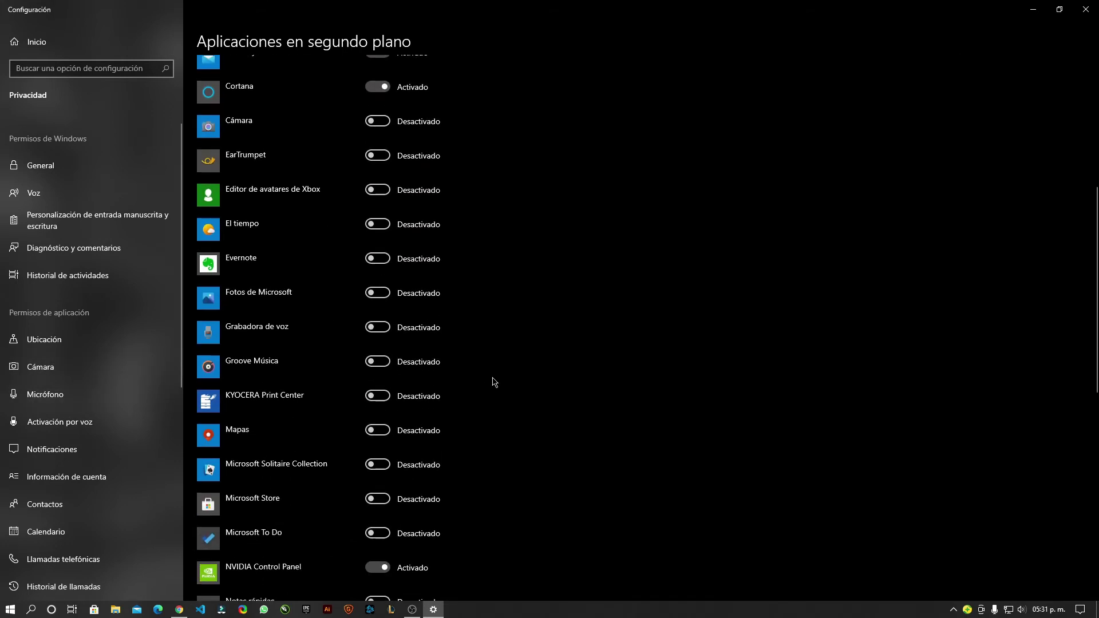
# - Switch the general permission for applications to run in the background off and back on
pyautogui.scroll(6, 486, 378)
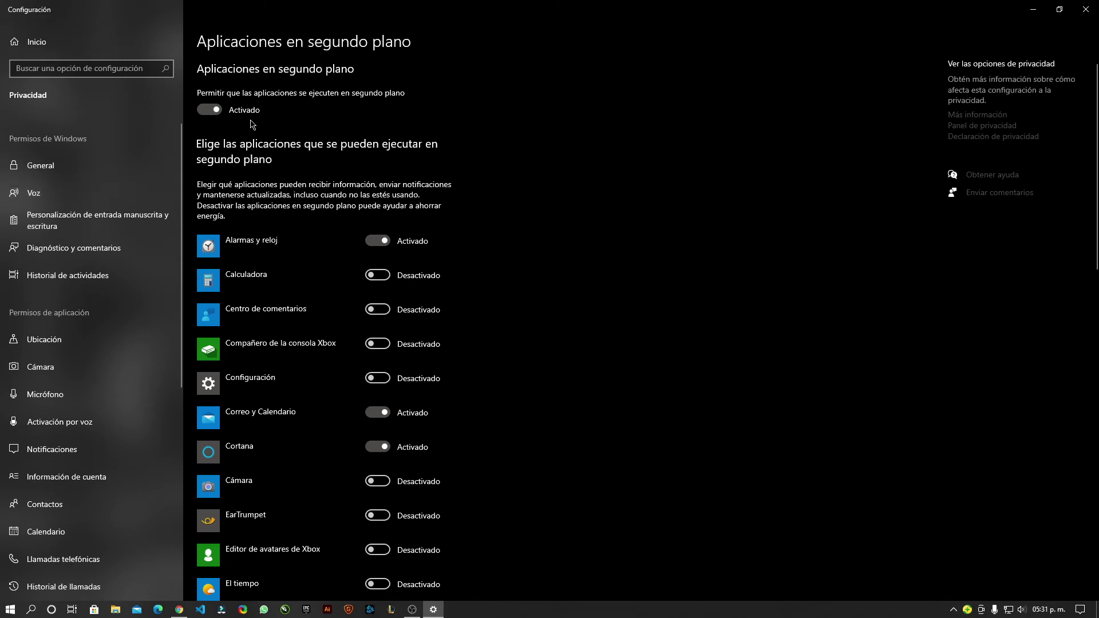
pyautogui.click(210, 110)
pyautogui.click(213, 110)
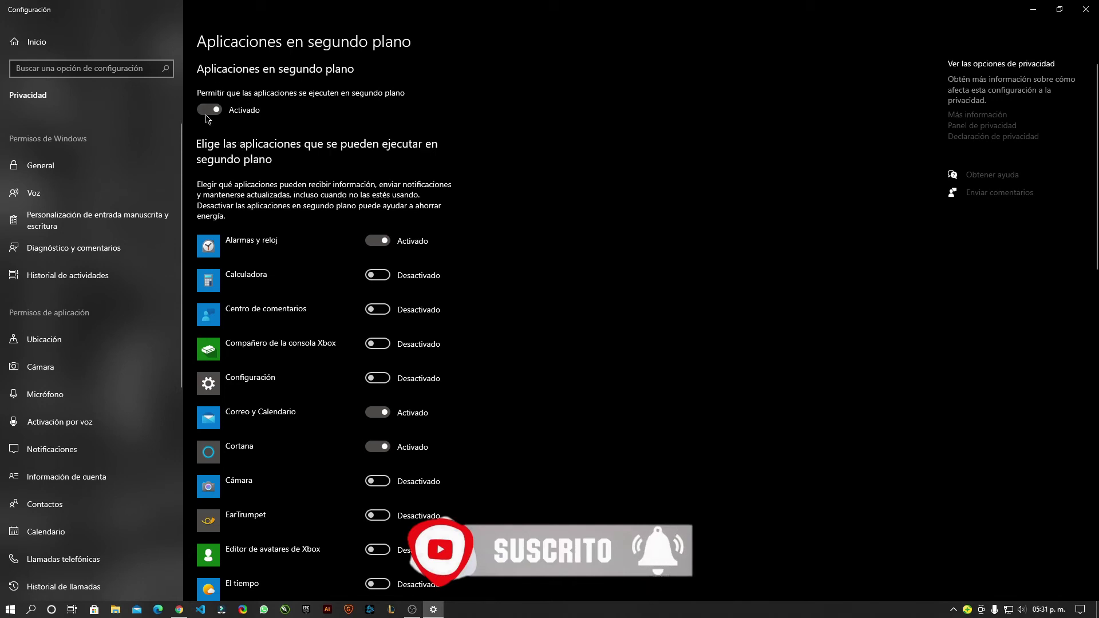
# - Look over the privacy permission categories and the default applications listed in the Aplicaciones settings
pyautogui.scroll(-5, 135, 185)
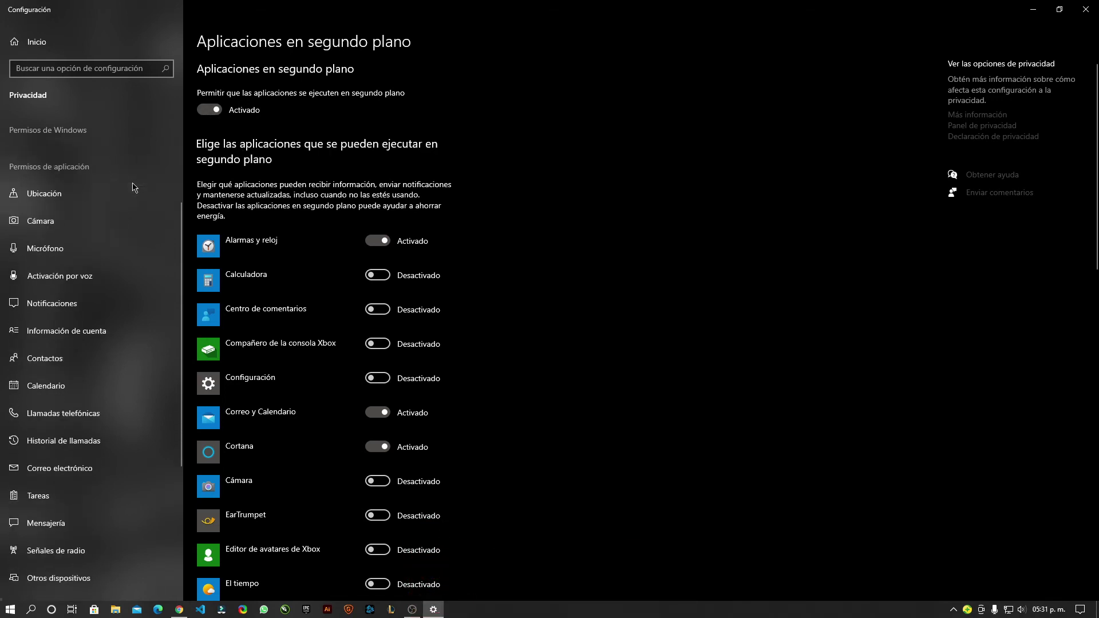
pyautogui.scroll(5, 115, 184)
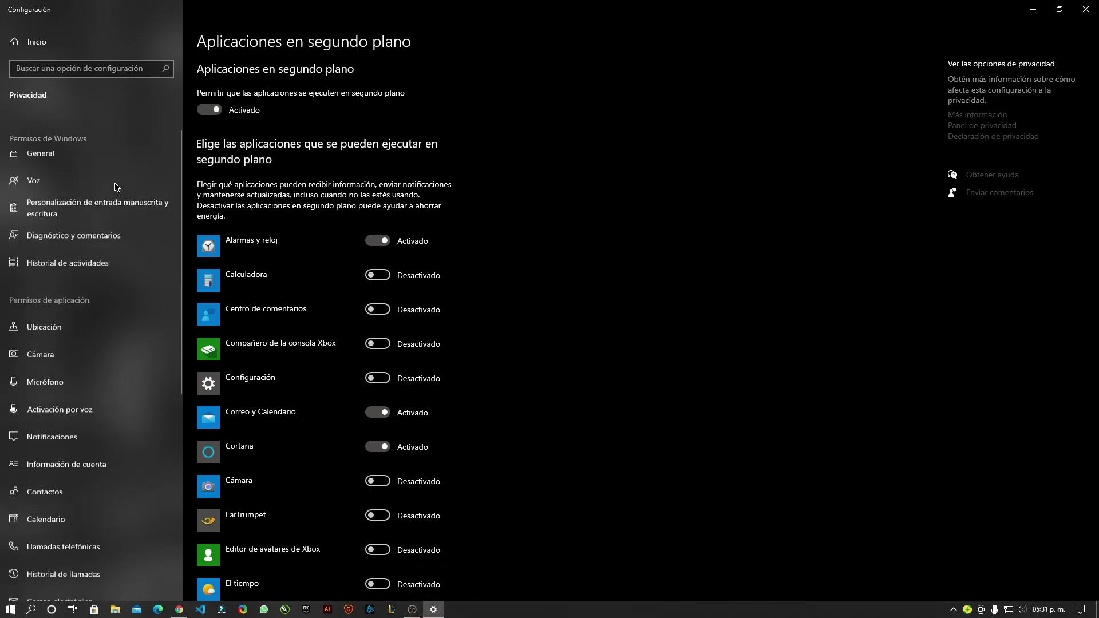
pyautogui.click(29, 42)
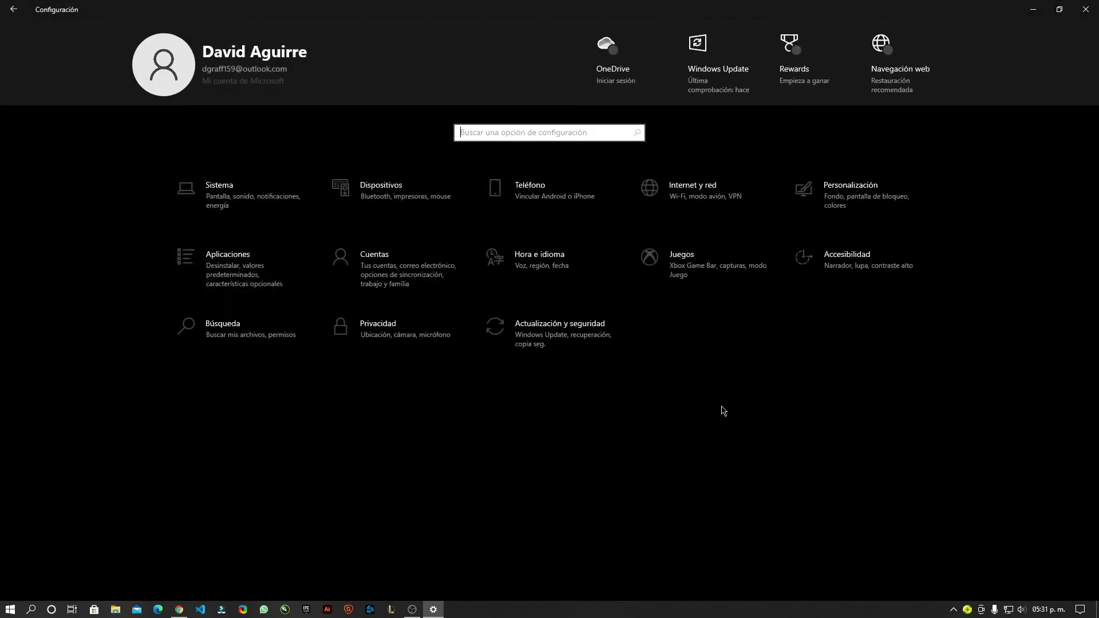
pyautogui.click(197, 266)
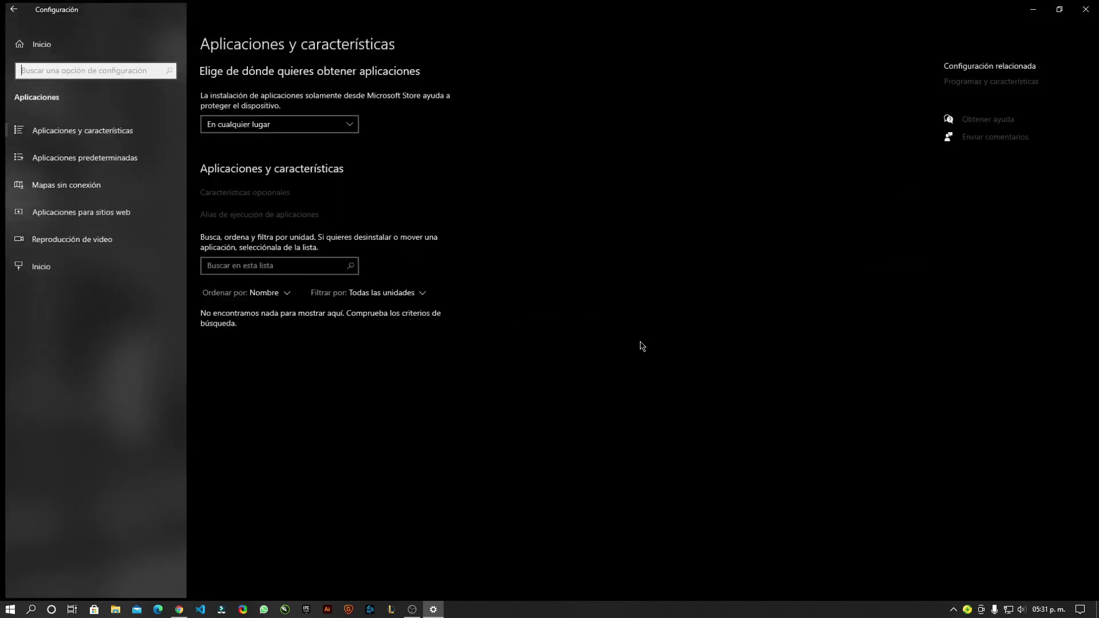
pyautogui.click(87, 161)
pyautogui.scroll(-2, 345, 294)
pyautogui.scroll(2, 345, 294)
pyautogui.scroll(-2, 401, 426)
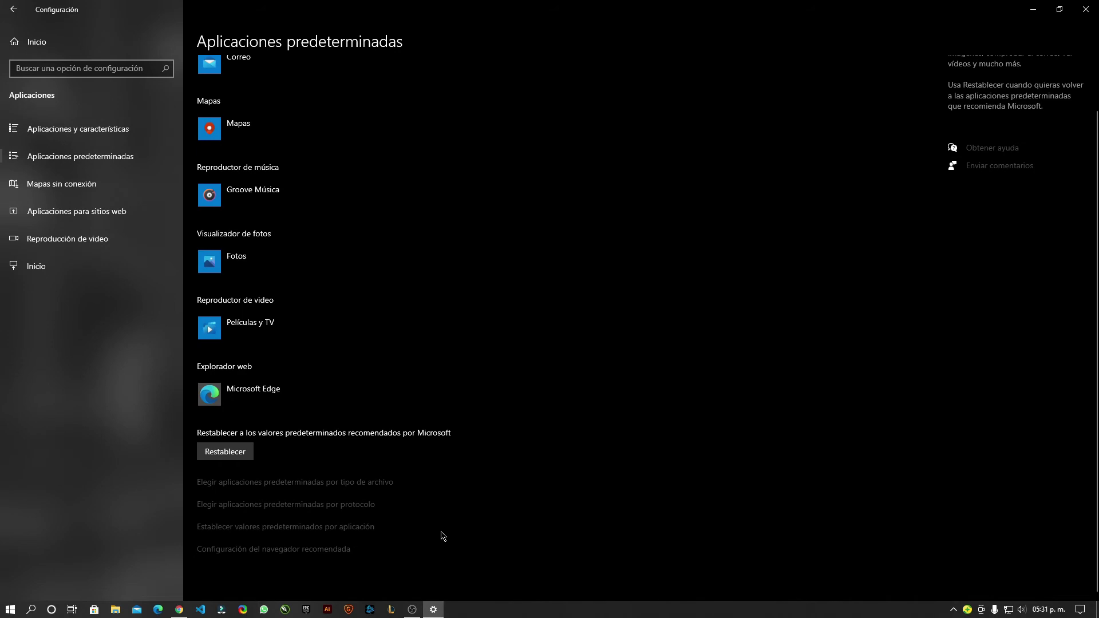
# - Turn off Xbox Game Bar in the Juegos settings and check the Modo de juego setting
pyautogui.click(67, 57)
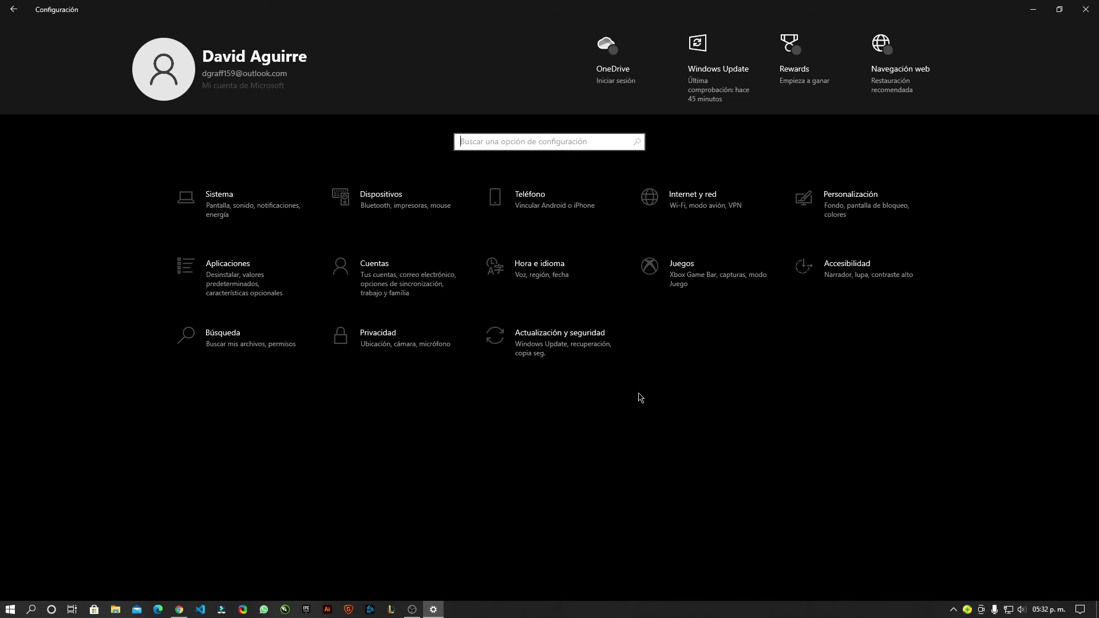
pyautogui.click(709, 303)
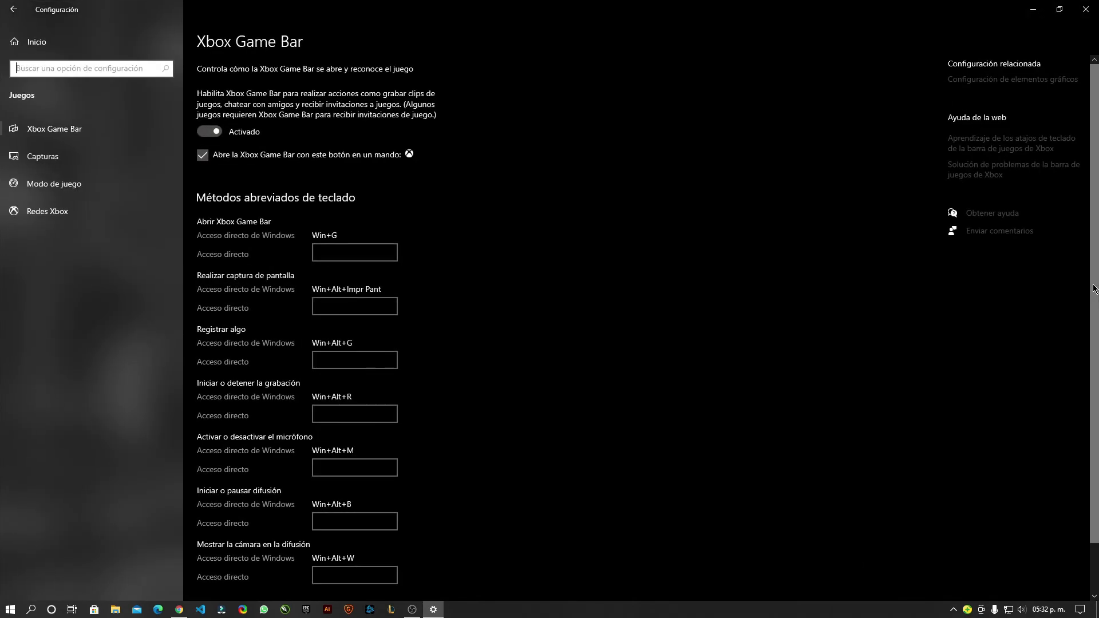
pyautogui.scroll(-1, 509, 364)
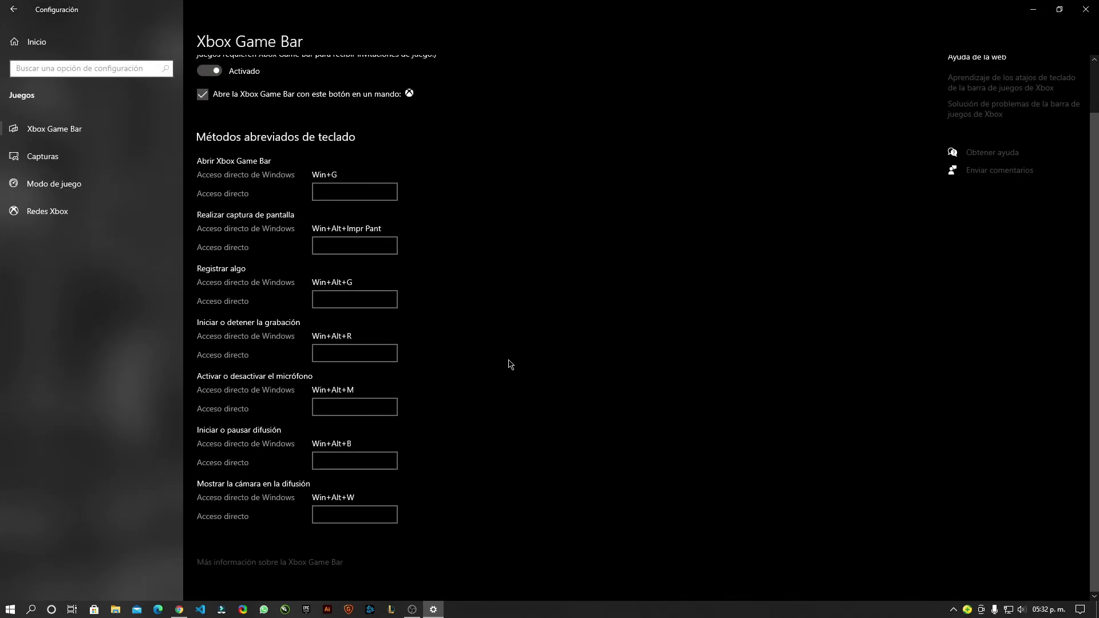
pyautogui.scroll(1, 508, 364)
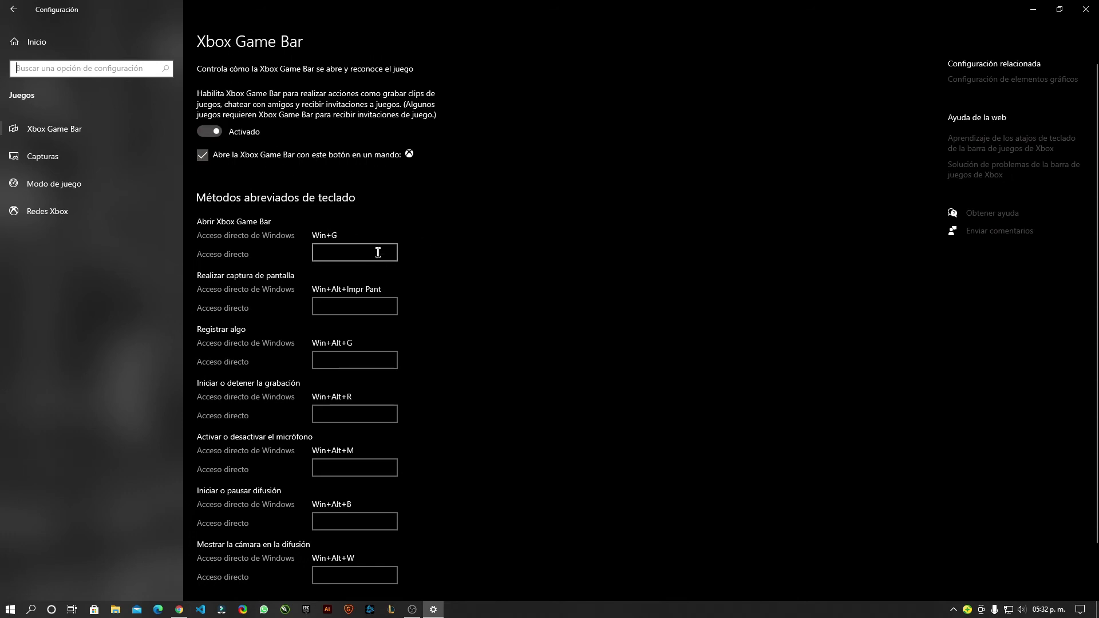
pyautogui.click(220, 131)
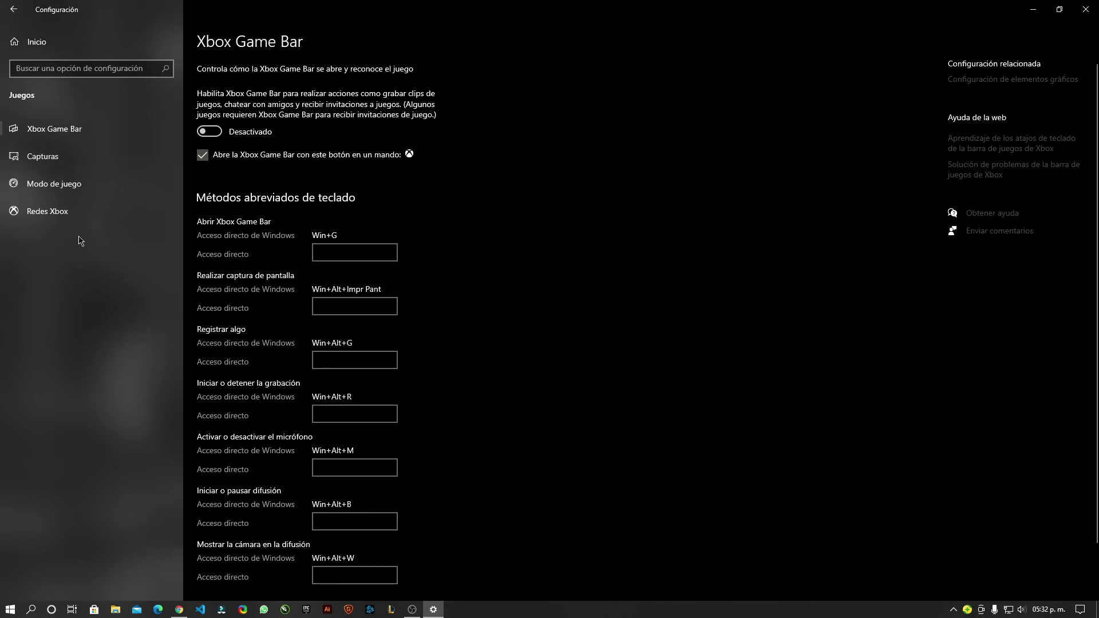
pyautogui.click(68, 189)
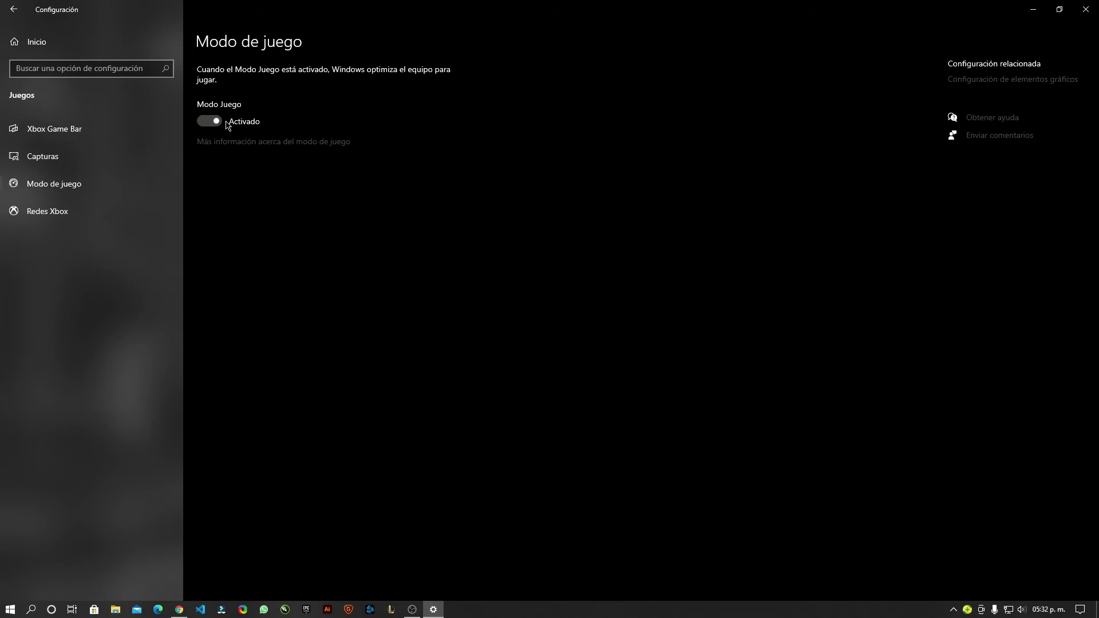
# - Check the available desktop background types in the Personalización settings, keeping Imagen selected
pyautogui.click(13, 10)
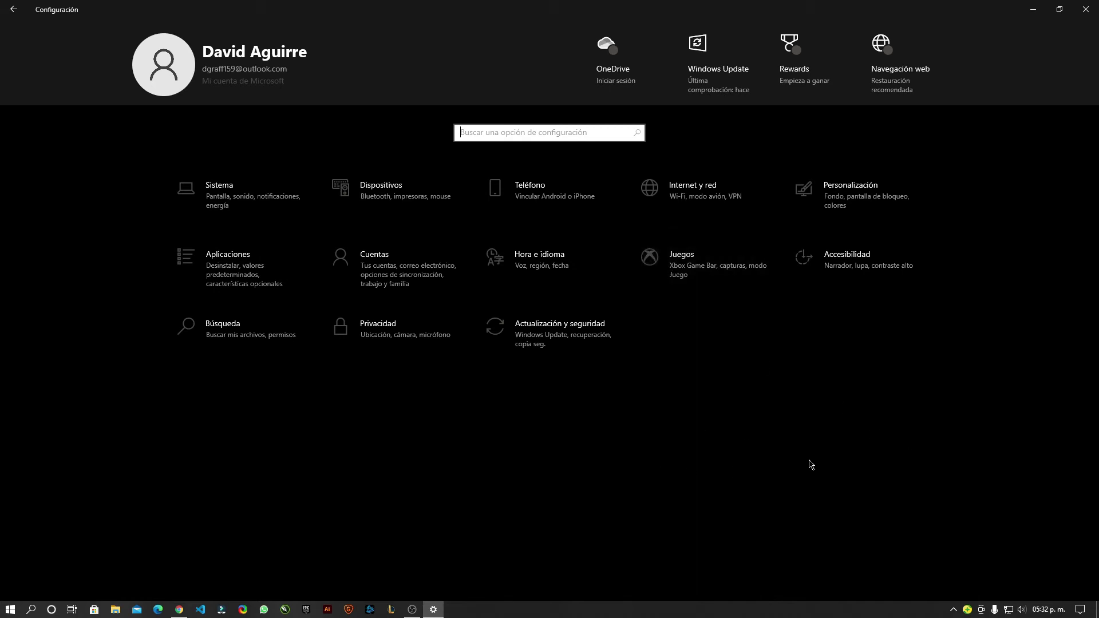
pyautogui.click(848, 194)
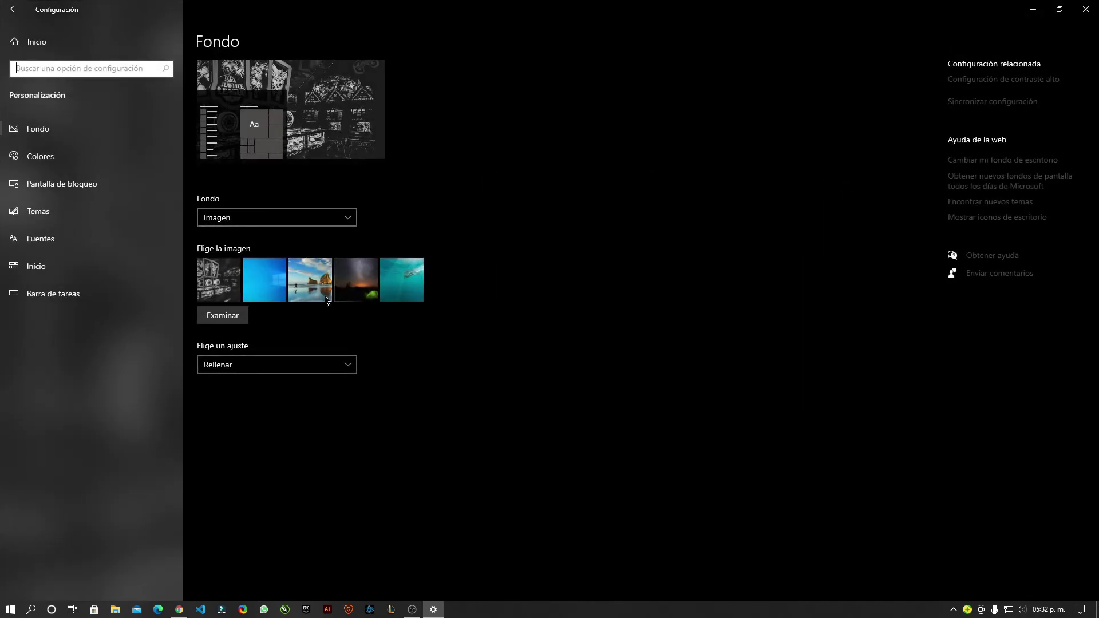
pyautogui.click(266, 222)
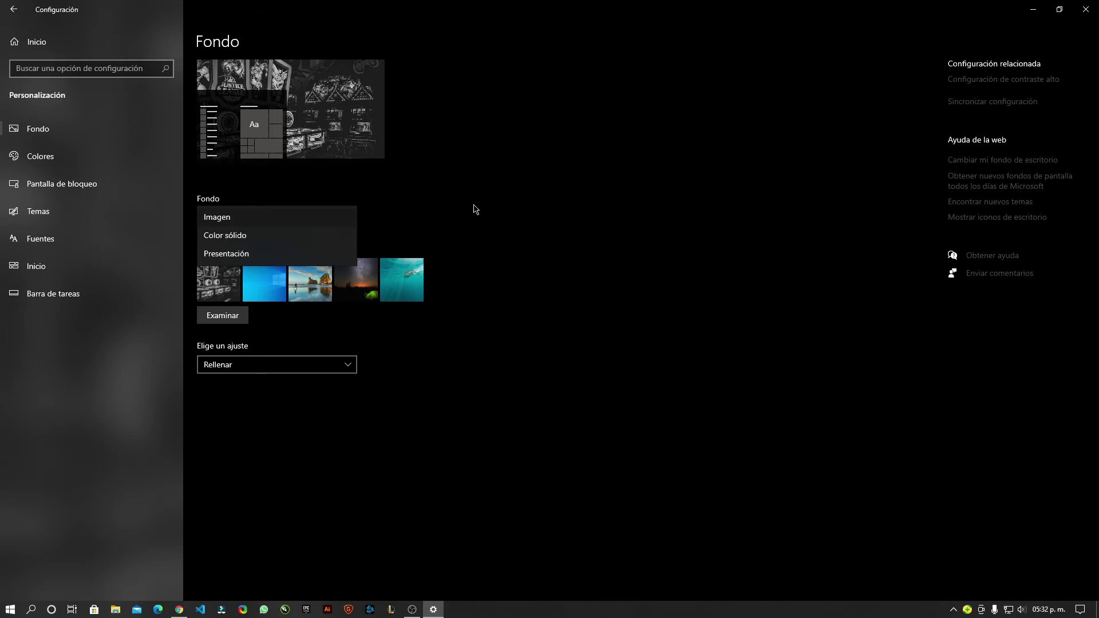
pyautogui.click(430, 210)
pyautogui.click(242, 217)
pyautogui.click(469, 212)
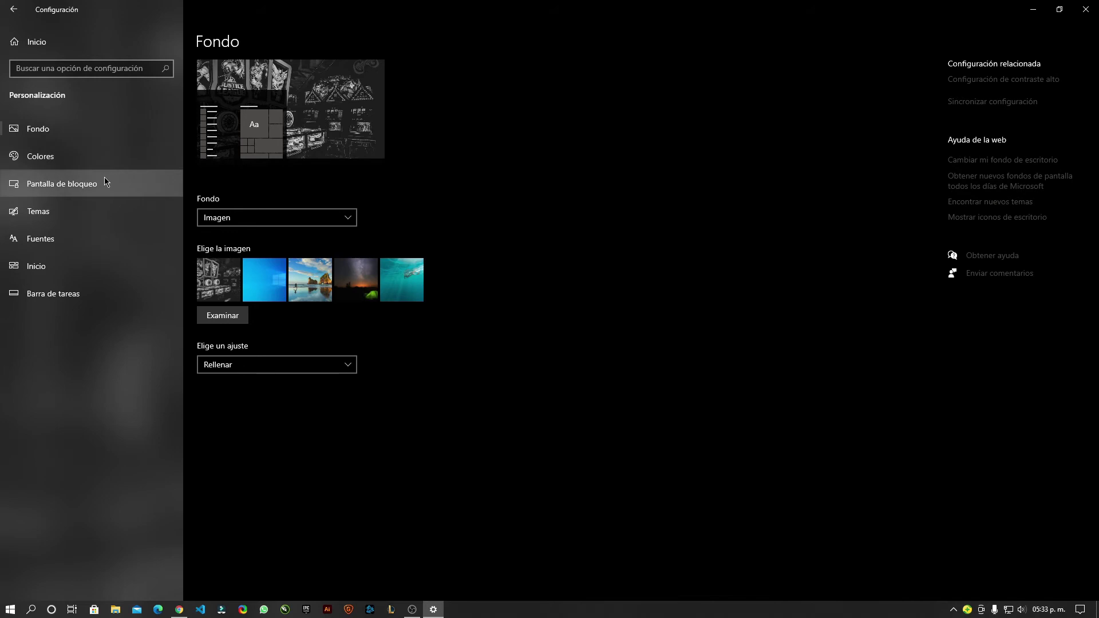
# - Look at the available color modes in the Colores settings, leaving Oscuro selected
pyautogui.click(100, 159)
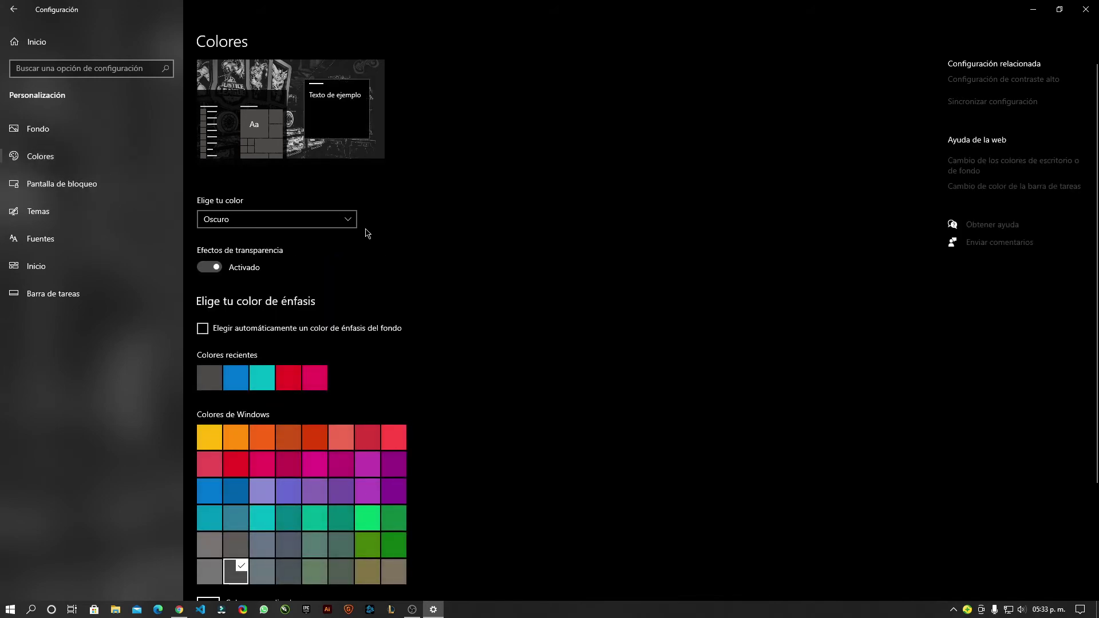
pyautogui.click(345, 226)
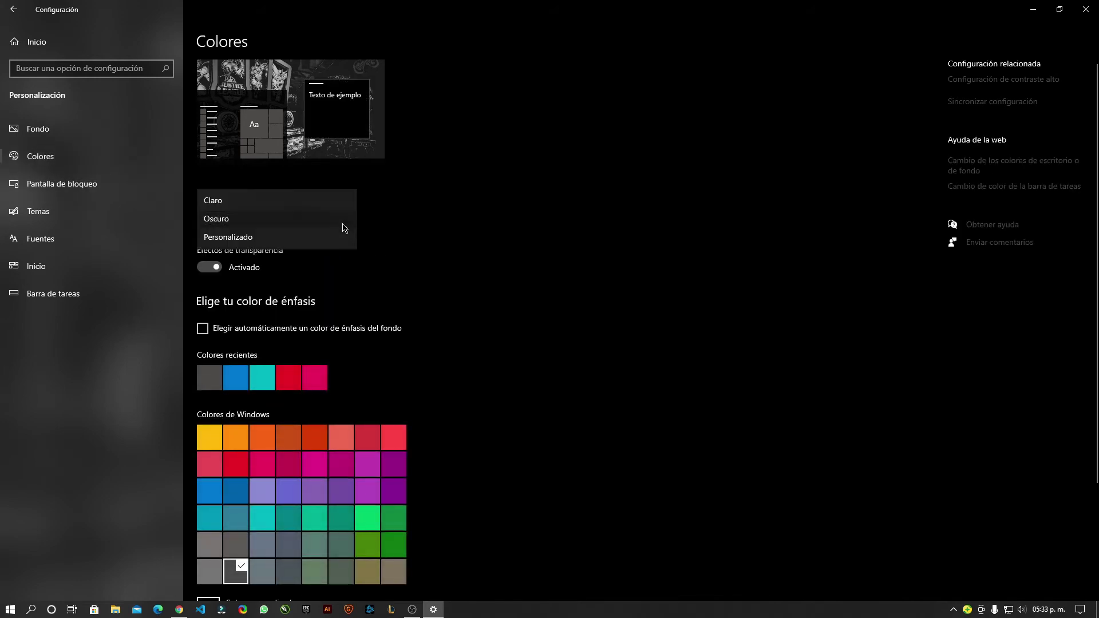
pyautogui.click(457, 226)
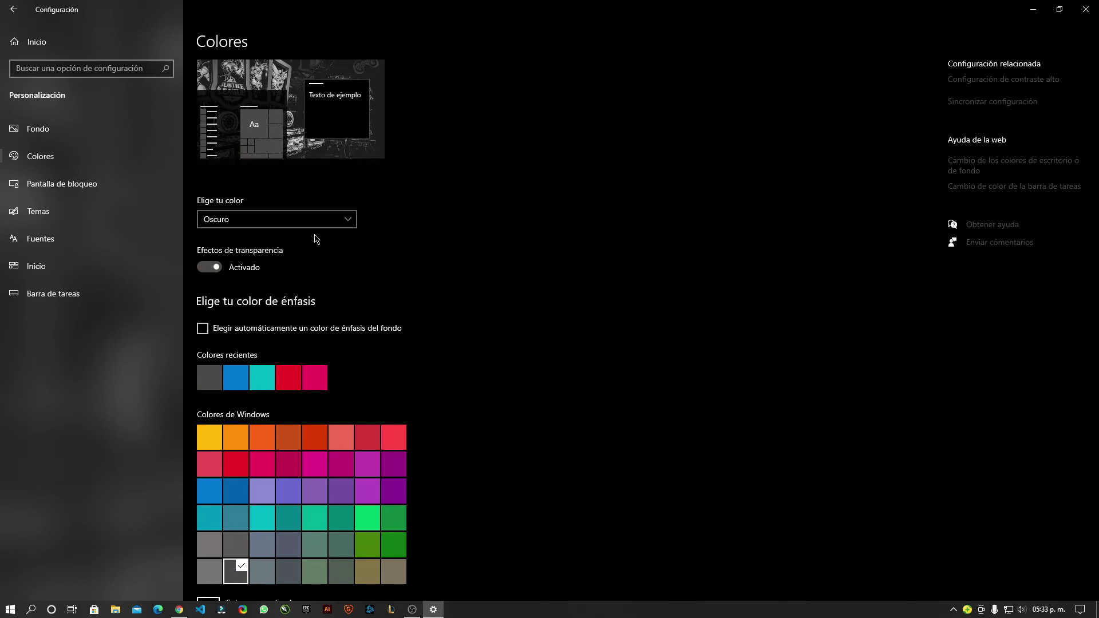
# - Switch the transparency effects off and back on twice to compare the window appearance
pyautogui.click(209, 267)
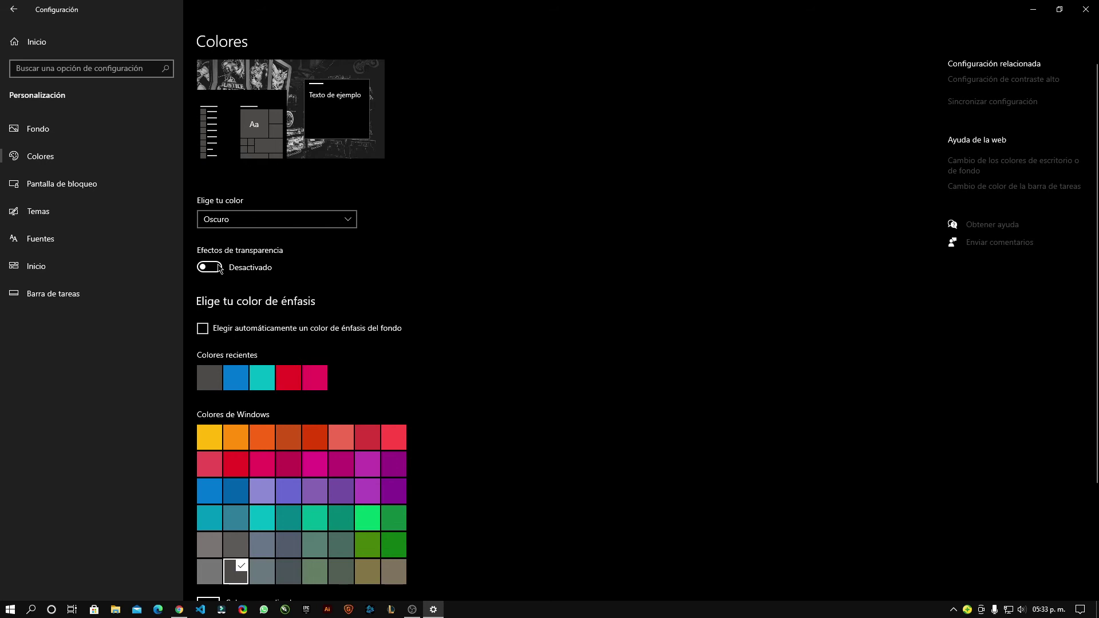
pyautogui.click(219, 267)
pyautogui.scroll(-2, 590, 337)
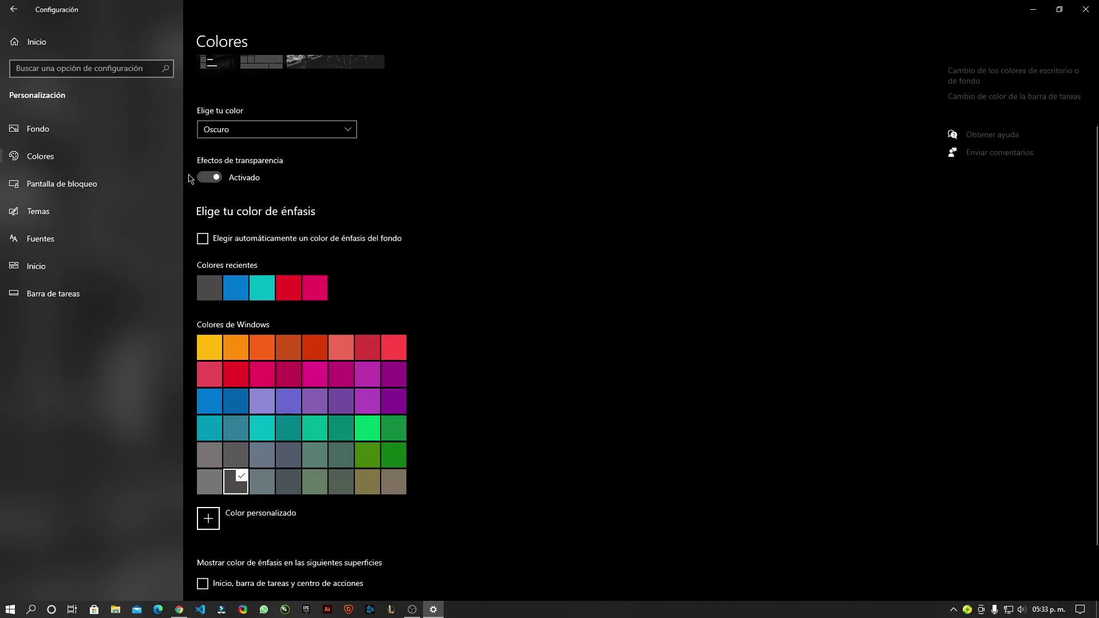
pyautogui.click(210, 178)
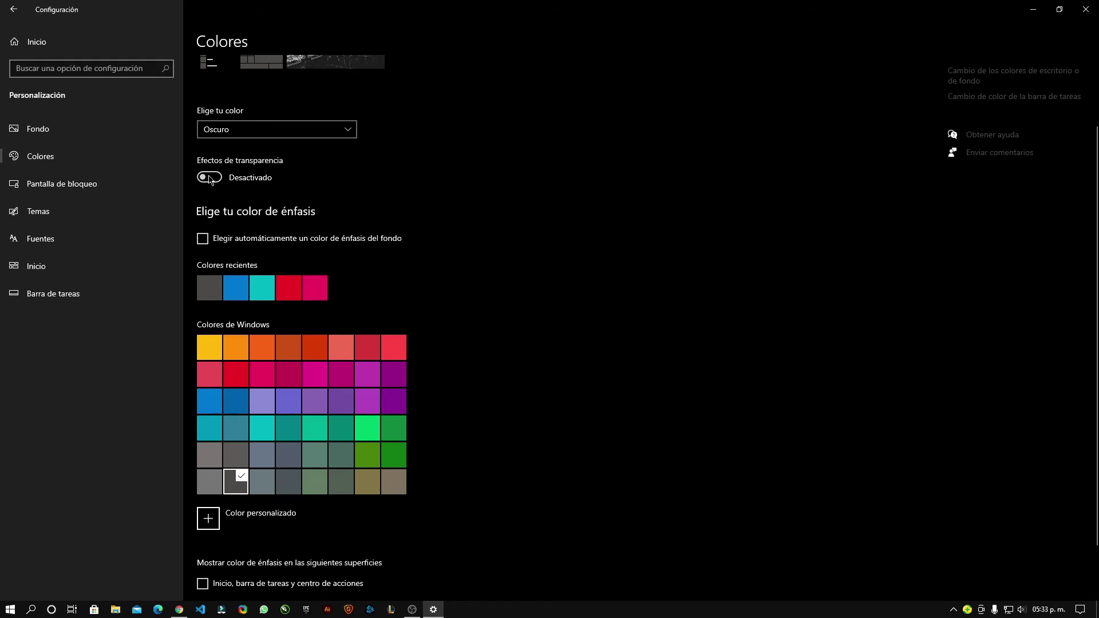
pyautogui.click(201, 178)
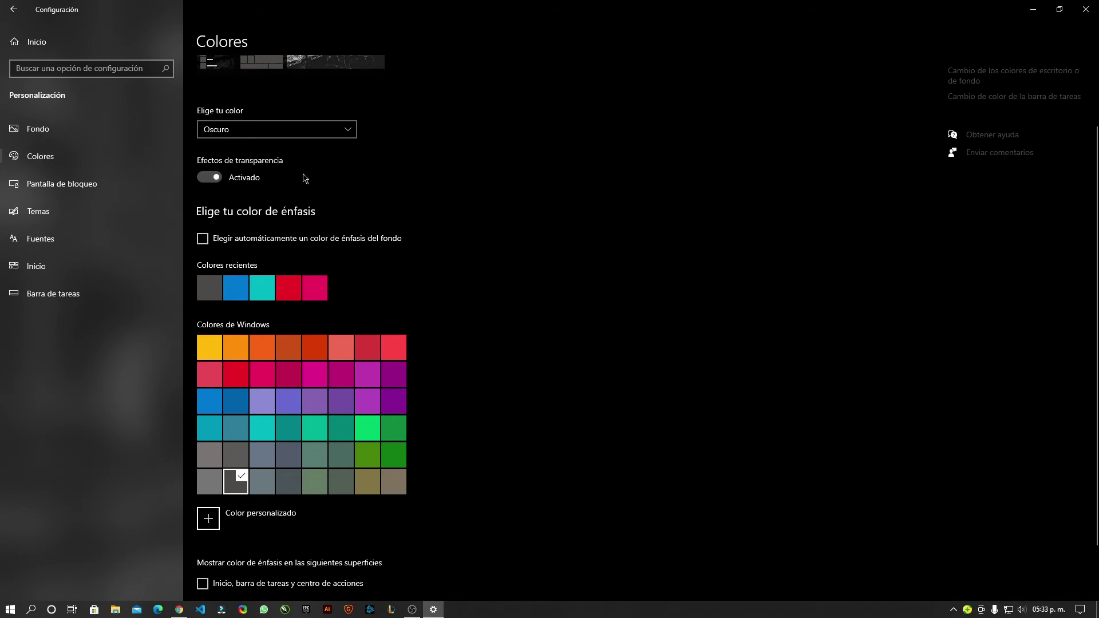
# - Review the accent color palette and the options for the surfaces that show the accent color
pyautogui.scroll(-2, 568, 231)
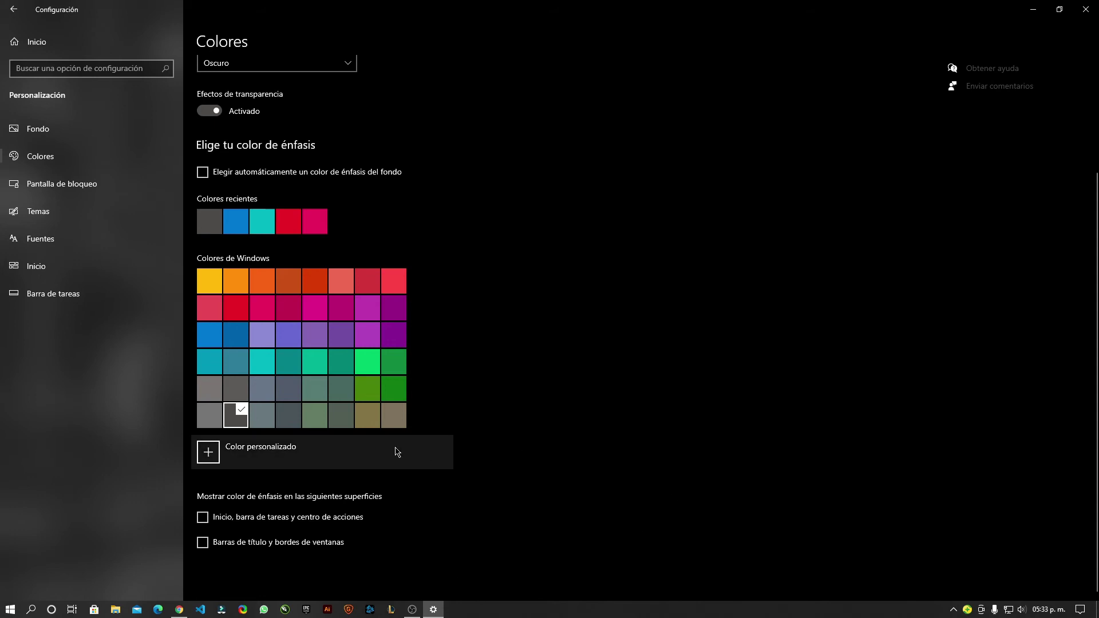
pyautogui.scroll(3, 599, 450)
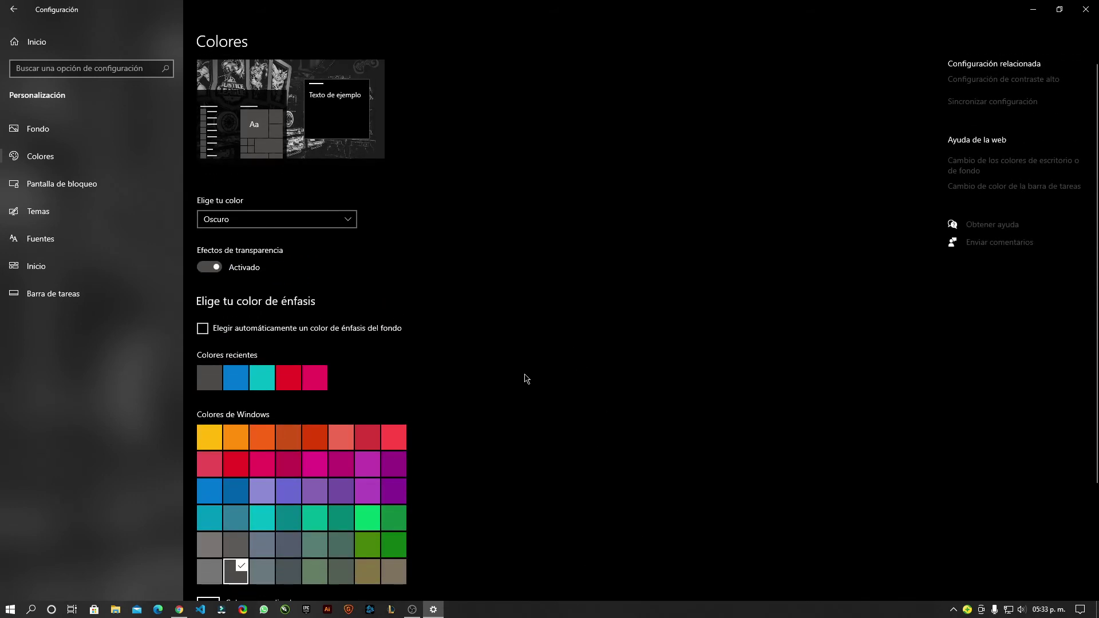
pyautogui.scroll(-3, 487, 348)
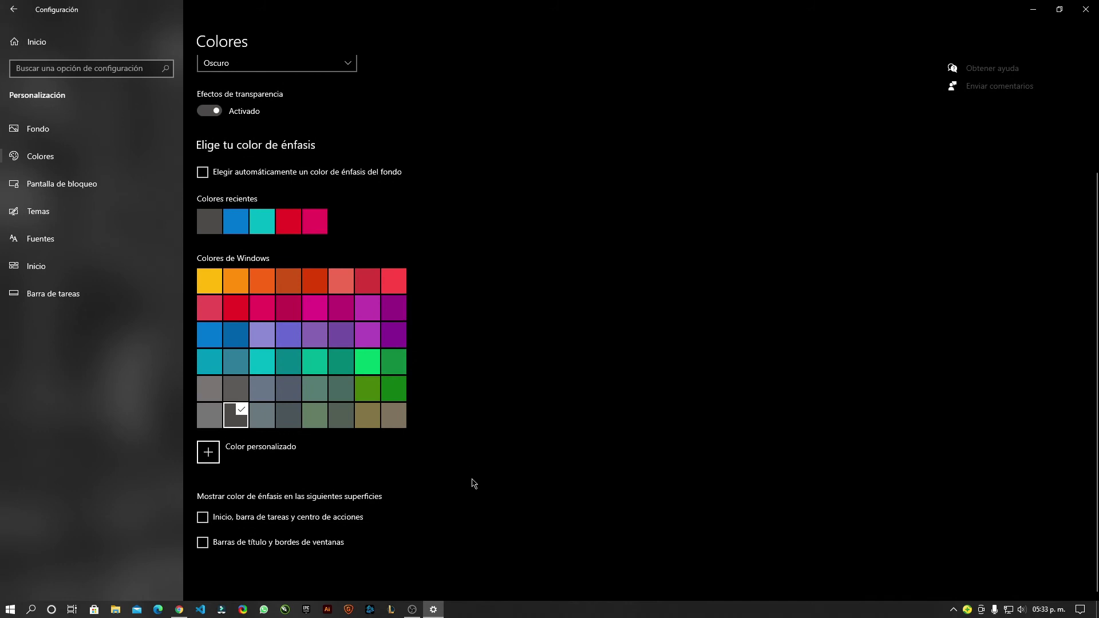
pyautogui.scroll(3, 594, 498)
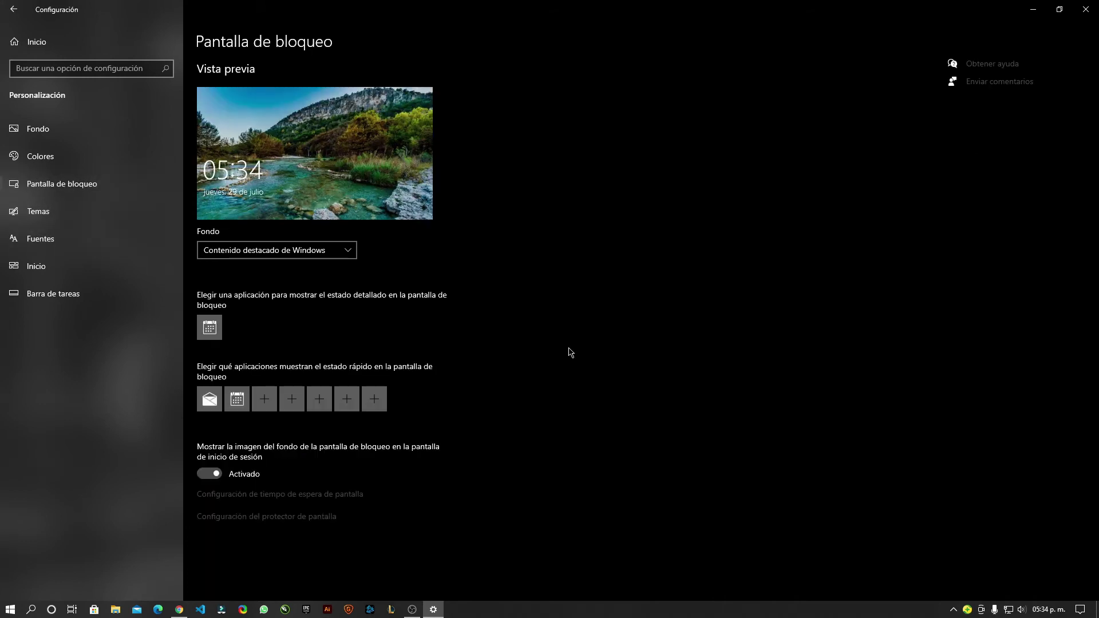
# - Set the lock screen background to Imagen and choose the blue ice cave picture
pyautogui.click(293, 252)
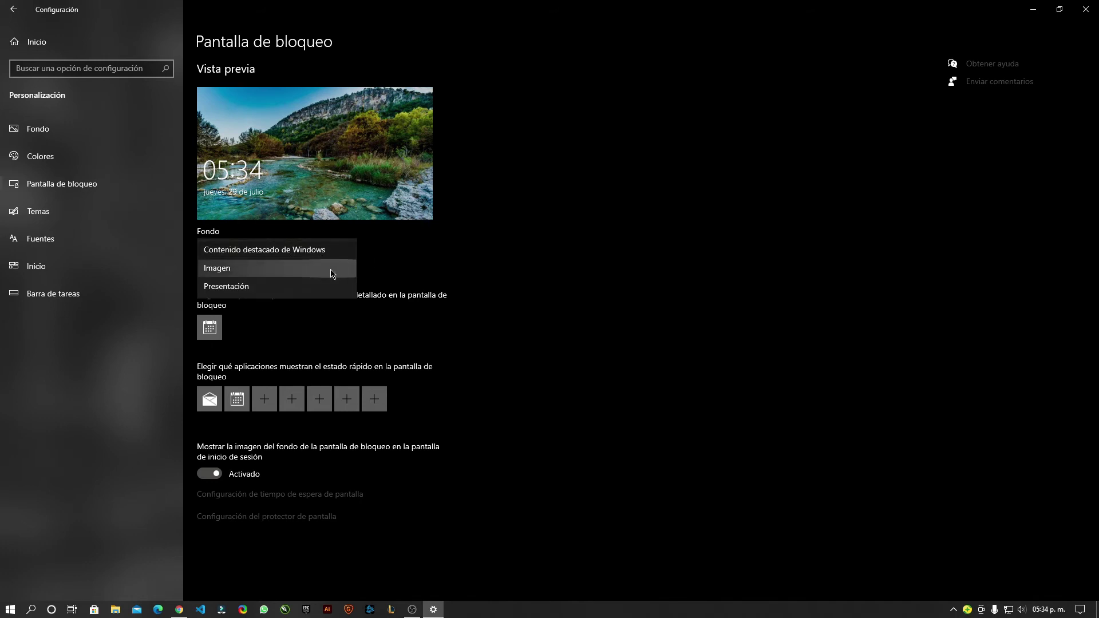
pyautogui.click(234, 269)
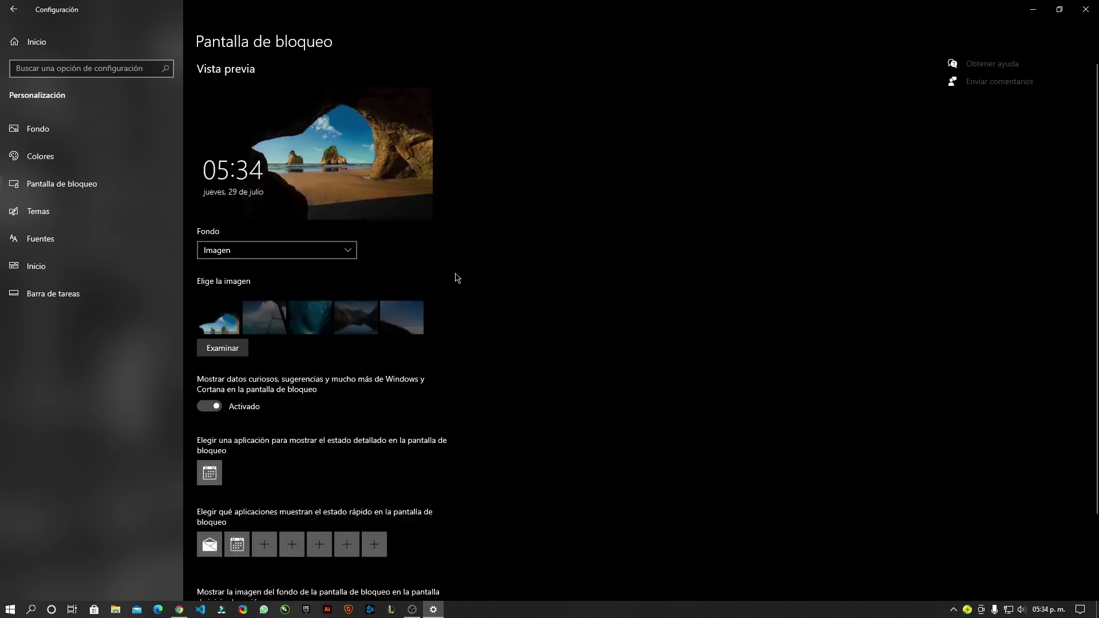
pyautogui.scroll(-2, 459, 324)
pyautogui.scroll(2, 410, 324)
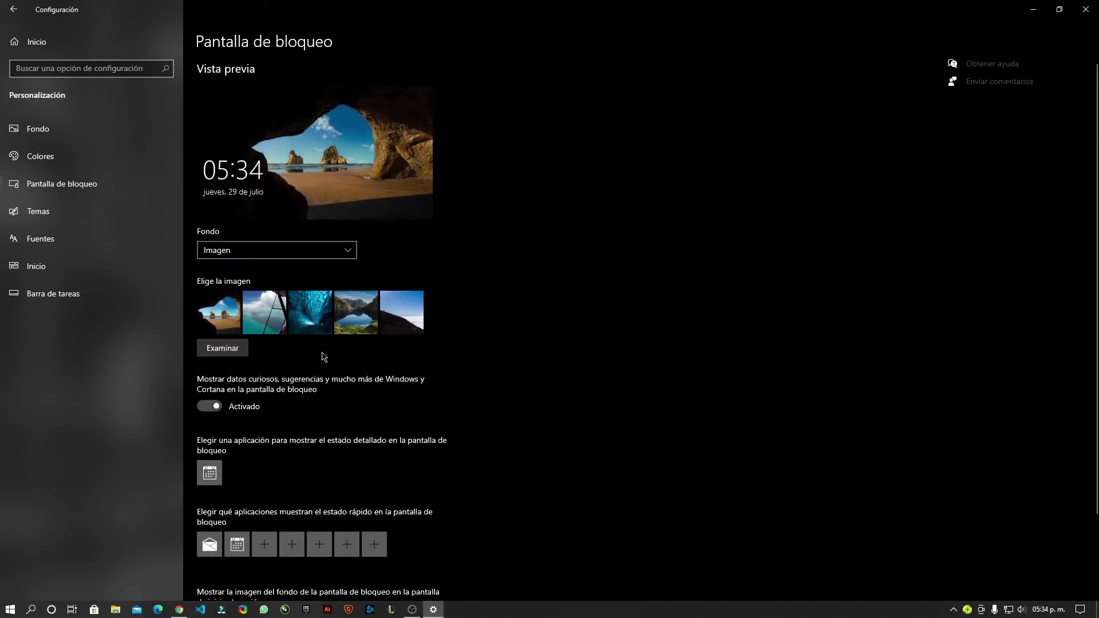
pyautogui.click(322, 316)
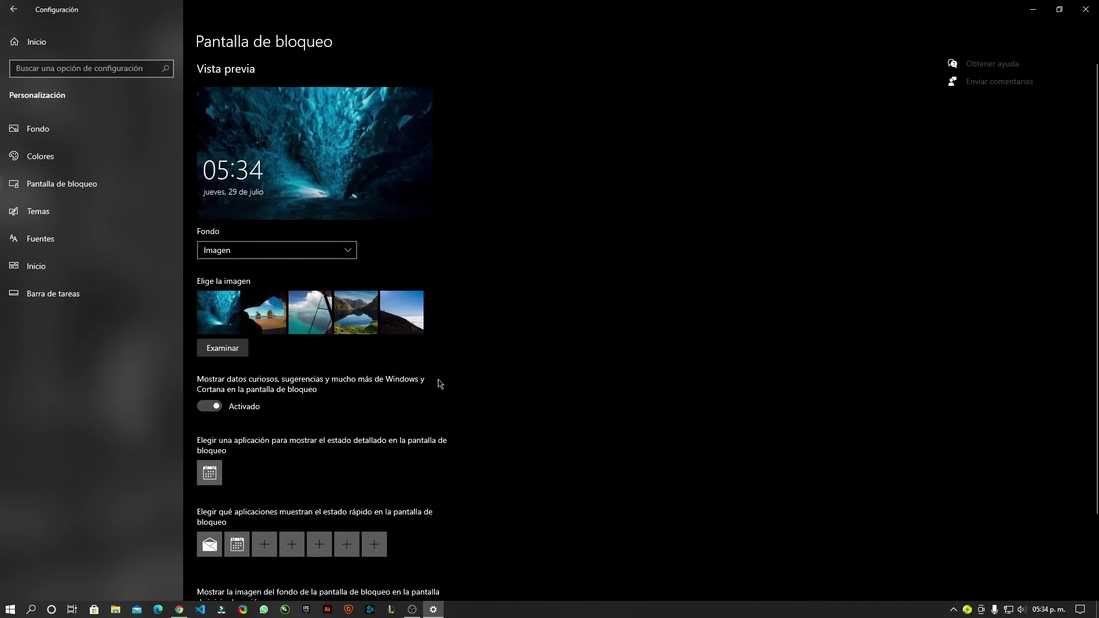
# - Turn off fun facts, suggestions and more from Windows and Cortana on the lock screen, keeping Imagen as its background type
pyautogui.scroll(-2, 265, 353)
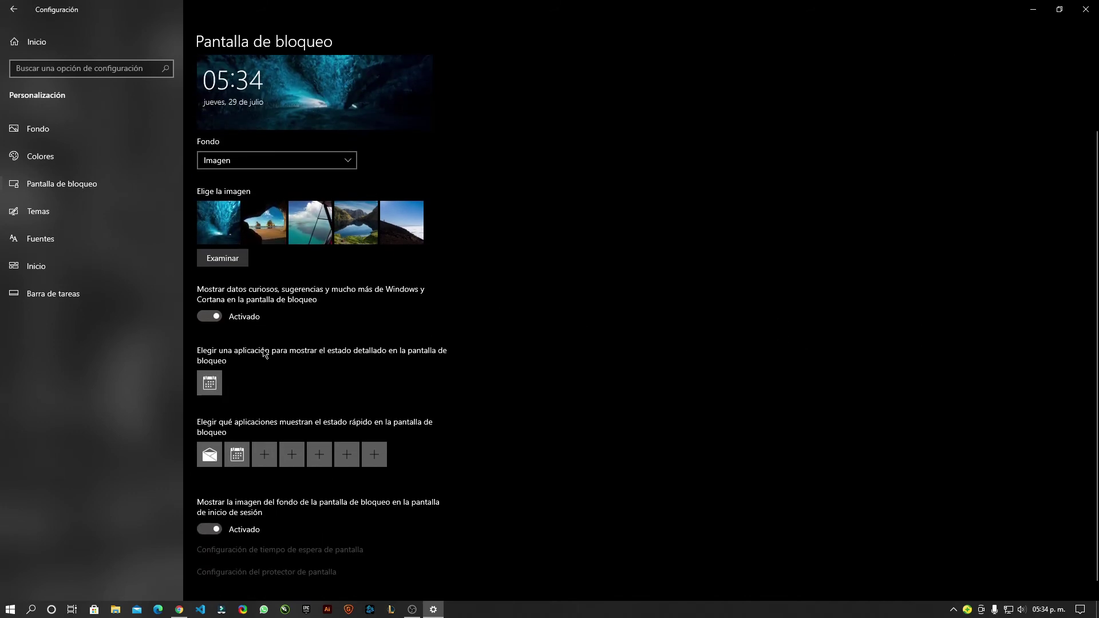
pyautogui.scroll(2, 268, 353)
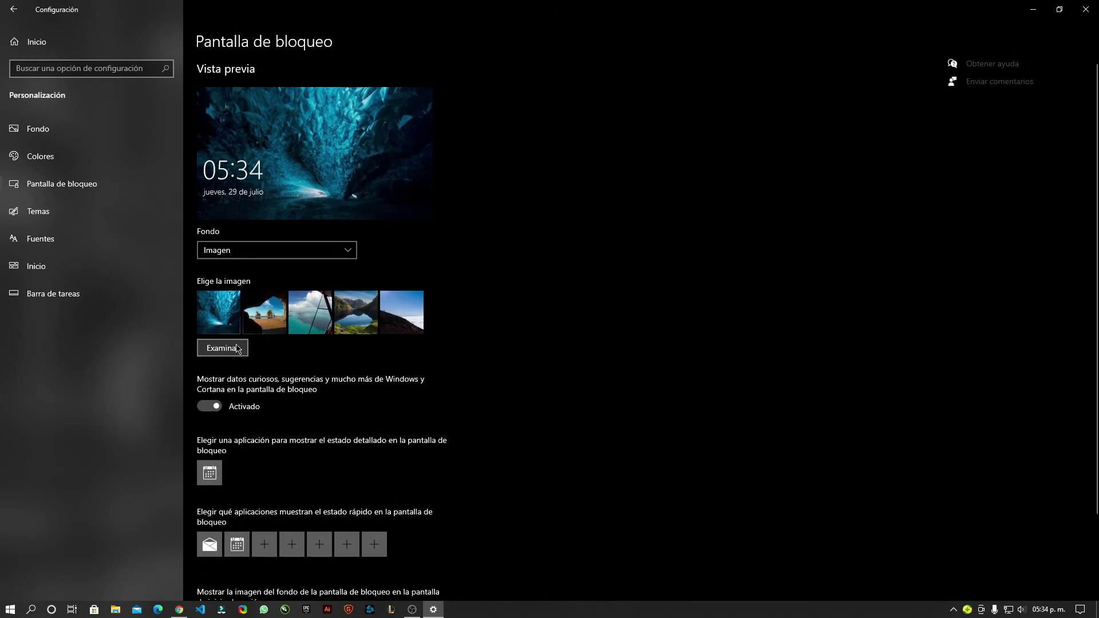
pyautogui.click(263, 251)
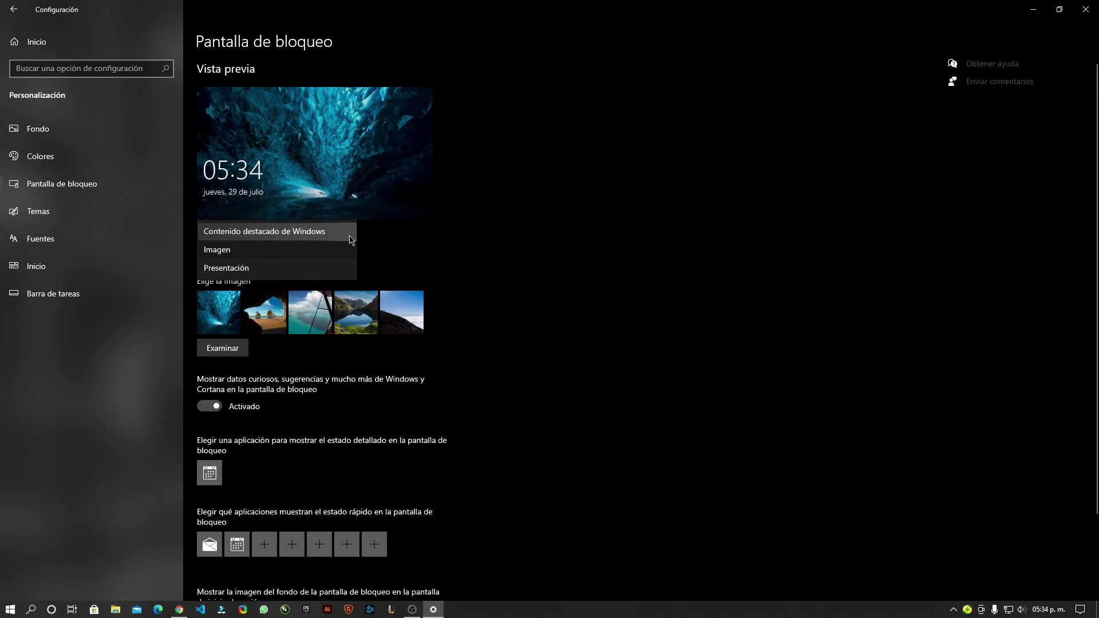
pyautogui.click(474, 251)
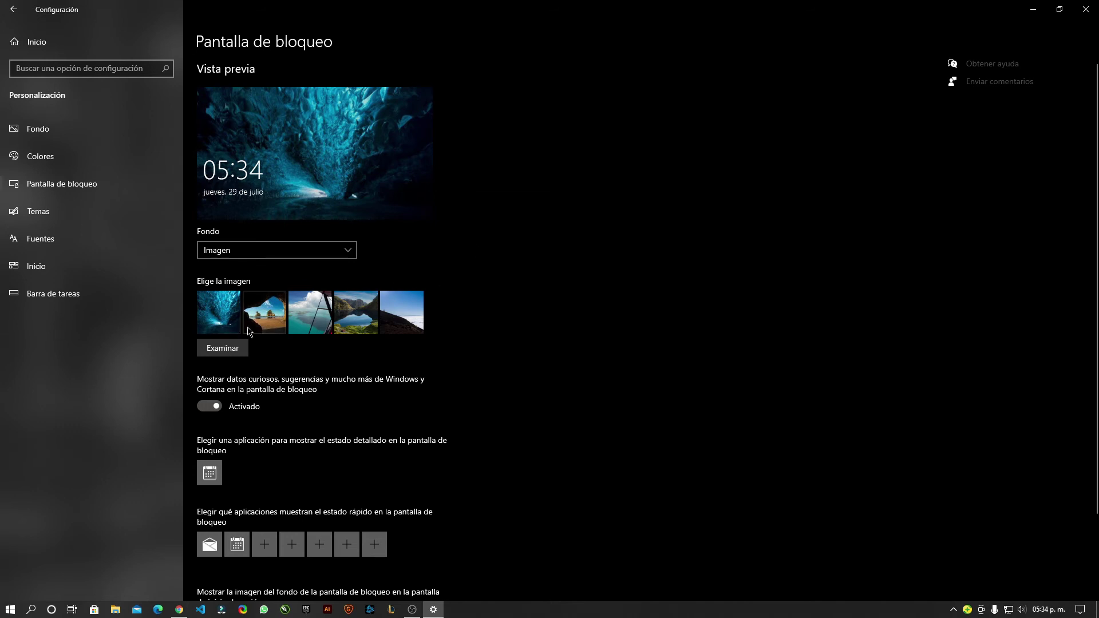
pyautogui.scroll(-2, 274, 355)
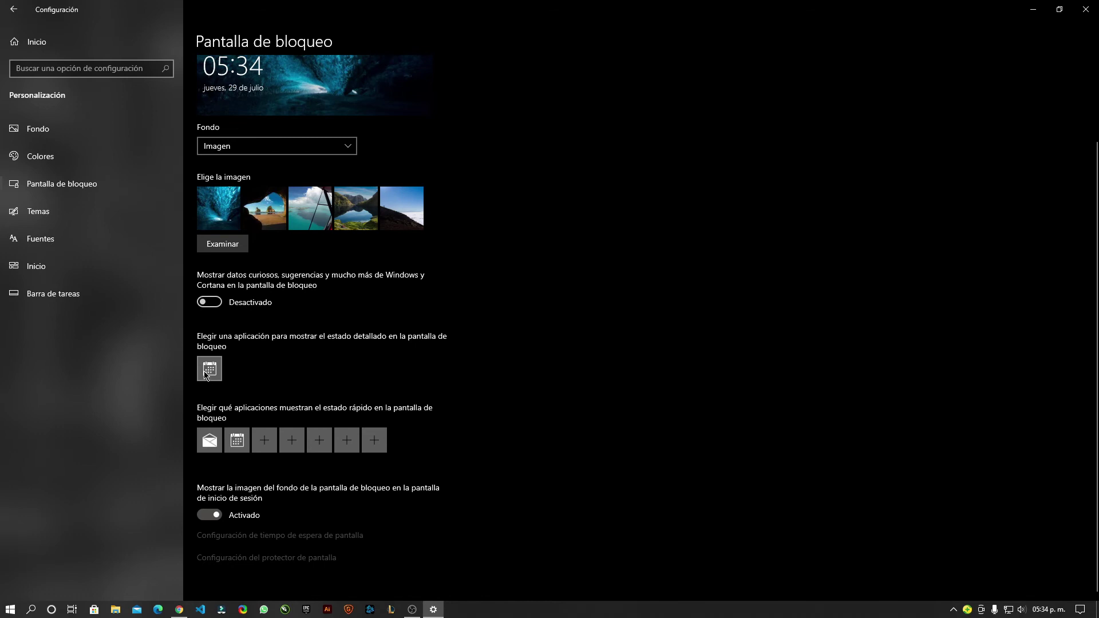
# - Set the lock screen's detailed status app to none and remove Calendar and Mail from its quick status apps
pyautogui.click(217, 380)
pyautogui.click(228, 270)
pyautogui.click(233, 435)
pyautogui.click(286, 316)
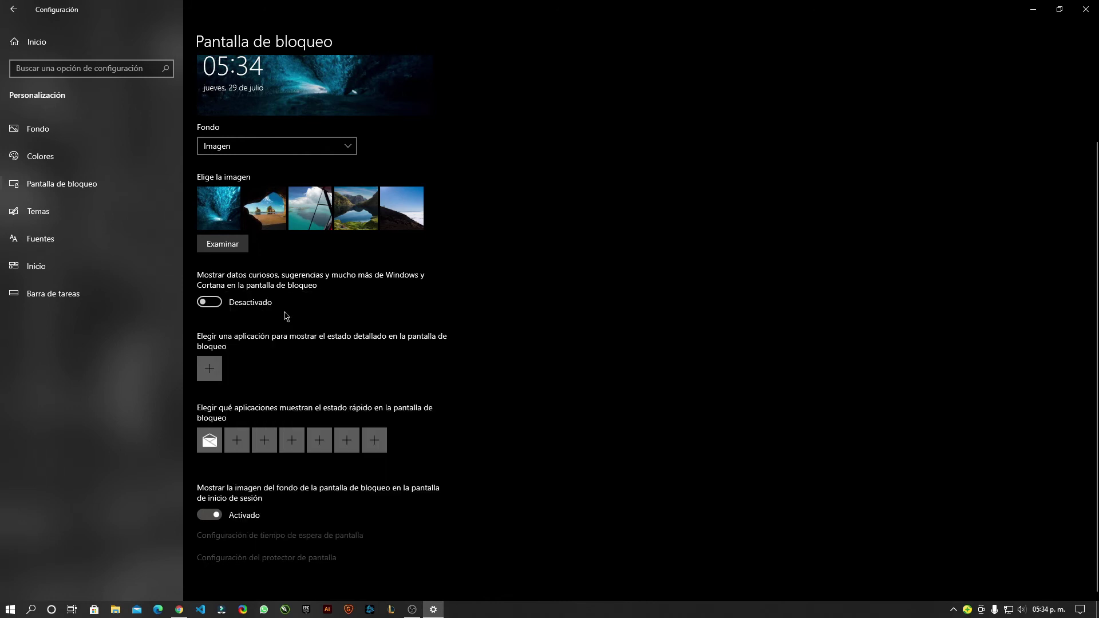
pyautogui.click(209, 440)
pyautogui.click(259, 307)
pyautogui.click(218, 515)
pyautogui.click(217, 515)
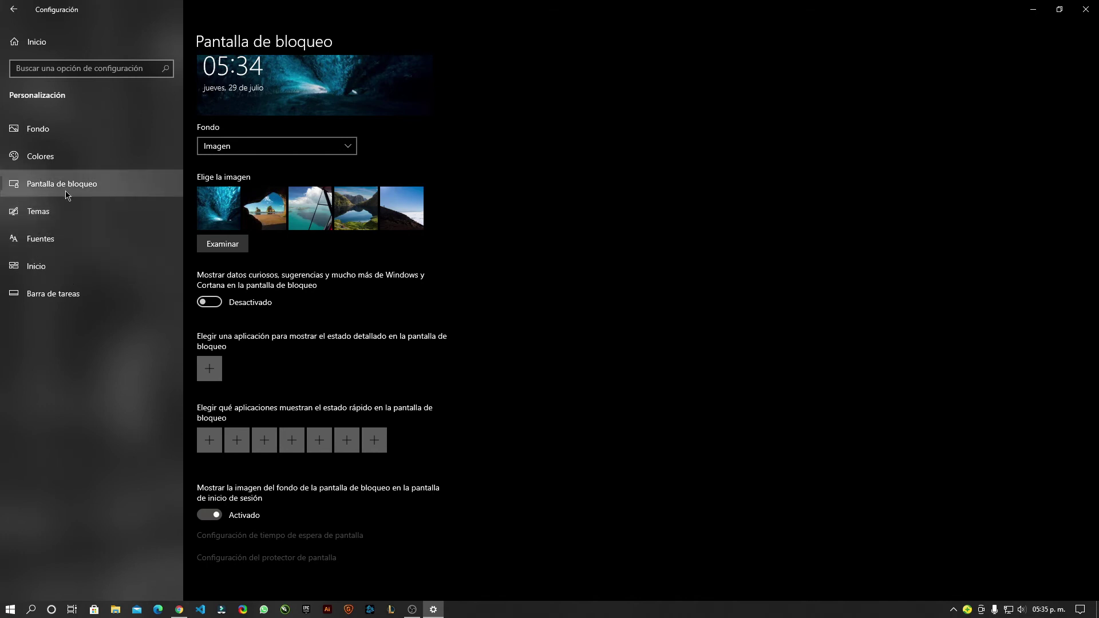
# - Look over the theme settings and the list of installed fonts
pyautogui.click(69, 214)
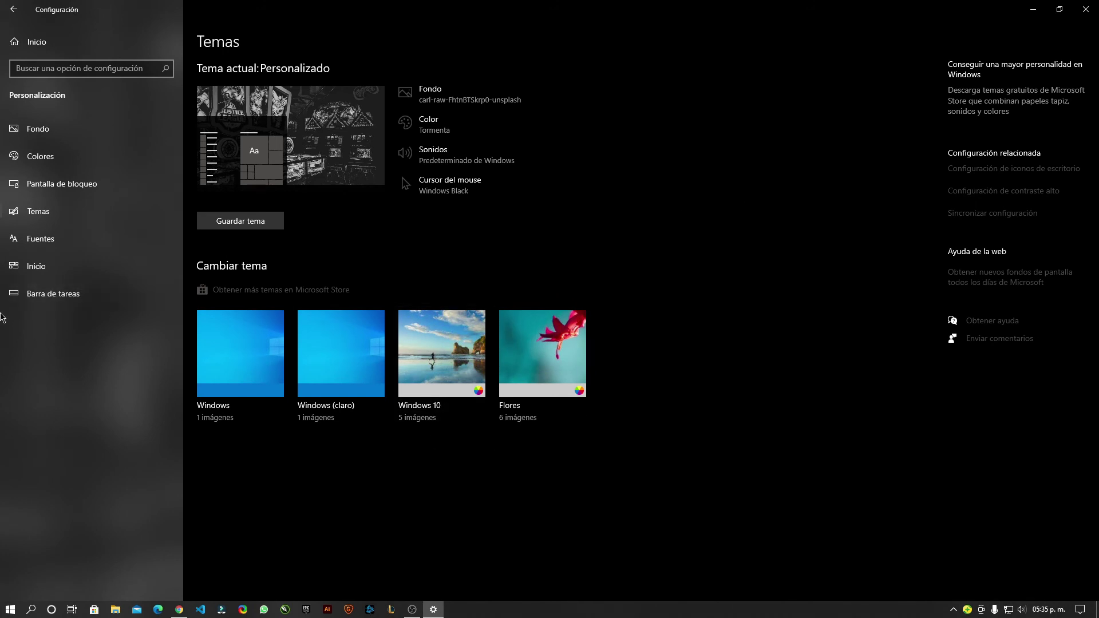
pyautogui.click(84, 238)
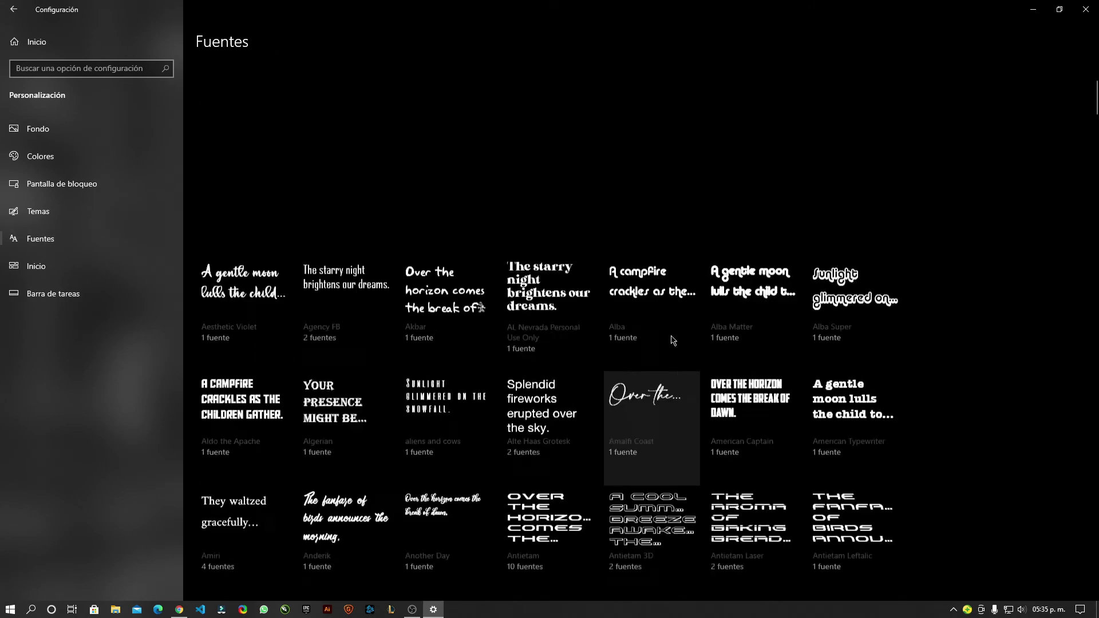
pyautogui.scroll(-10, 267, 275)
# - Open the Start menu personalization settings and check how the Start menu currently looks
pyautogui.click(47, 266)
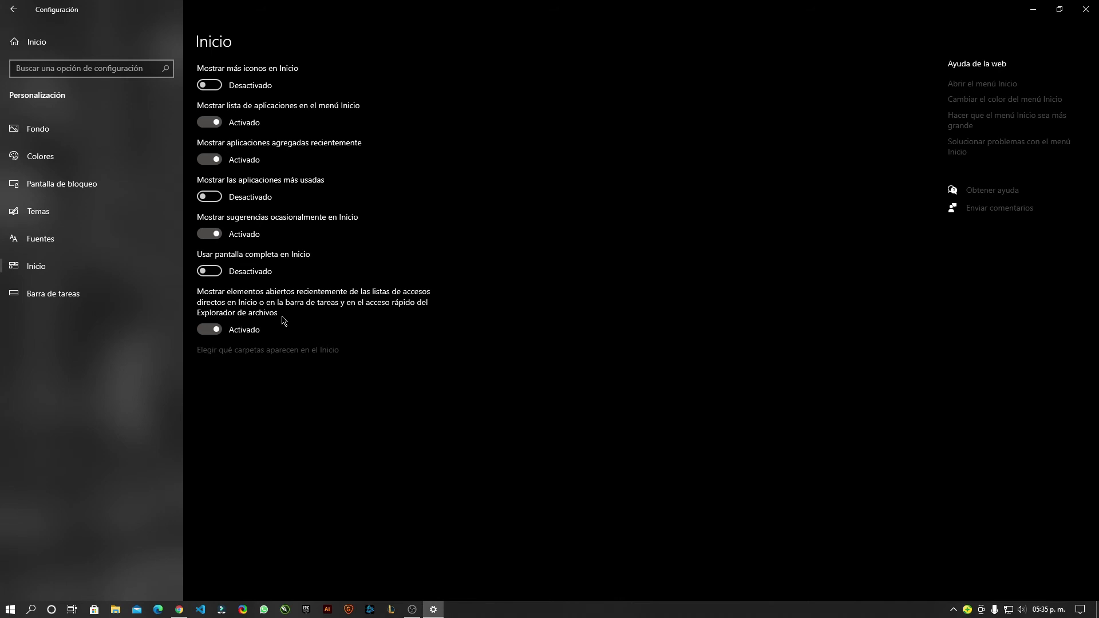
pyautogui.click(11, 609)
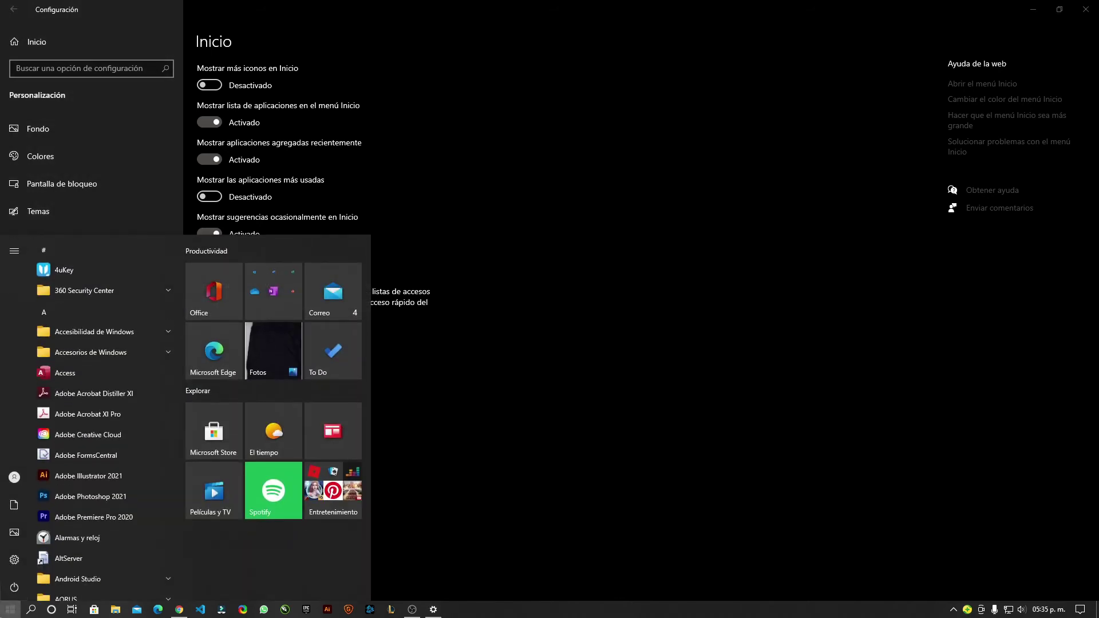
pyautogui.click(11, 609)
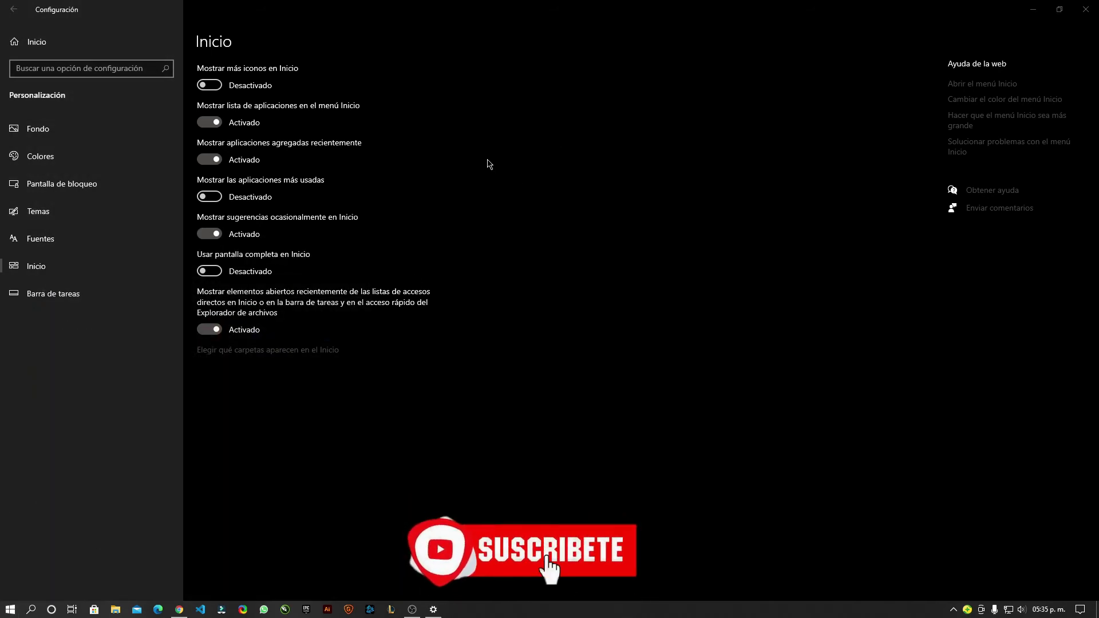
# - Switch the app list in the Start menu off and back on, comparing the Start menu each time
pyautogui.click(210, 122)
pyautogui.click(10, 609)
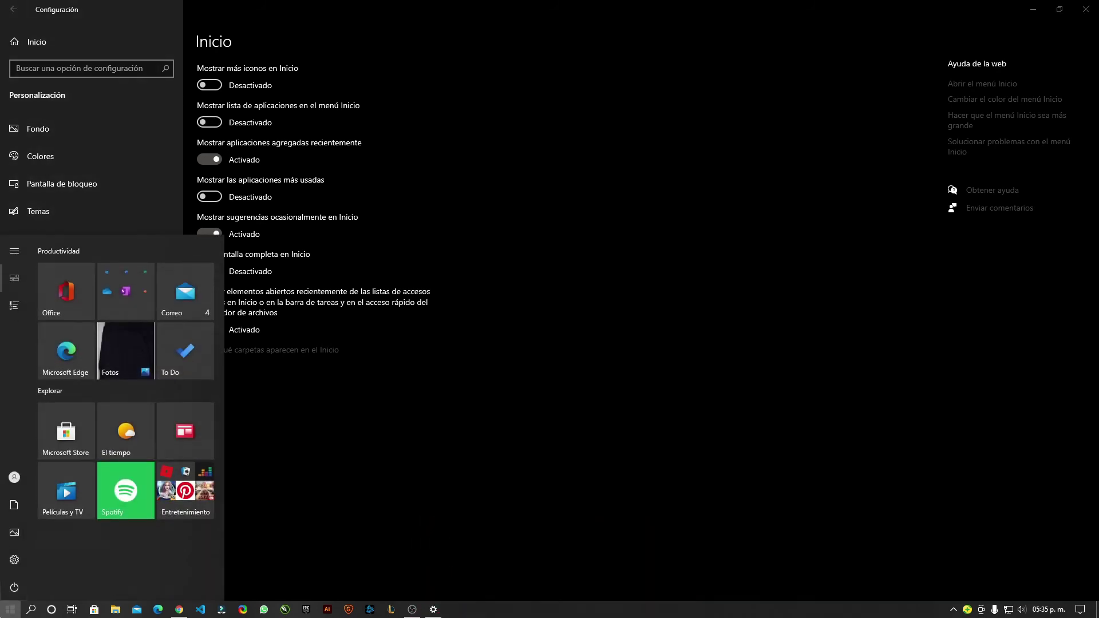
pyautogui.press('Escape')
pyautogui.click(209, 121)
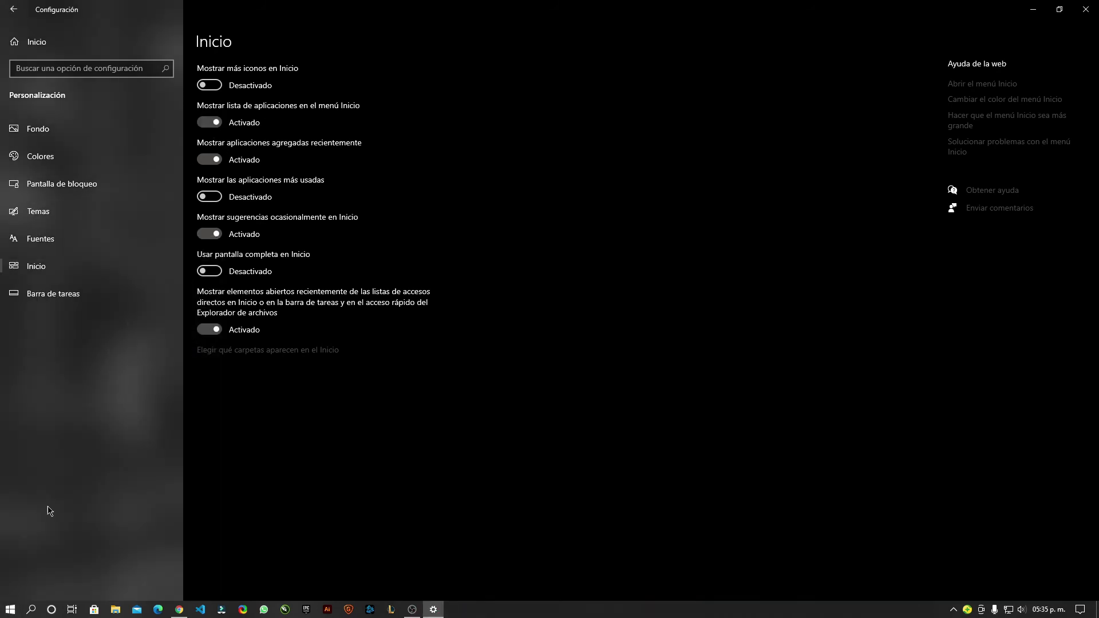
pyautogui.press('super')
pyautogui.press('Escape')
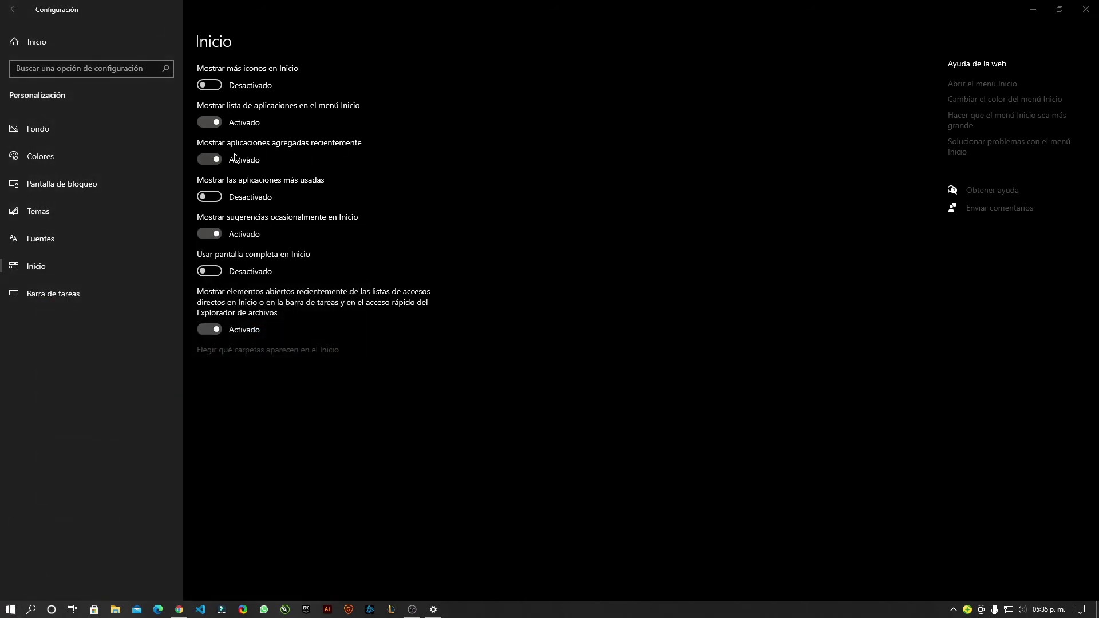
# - Switch recently added apps off, check the Start menu, and switch the option back on
pyautogui.click(216, 160)
pyautogui.click(8, 612)
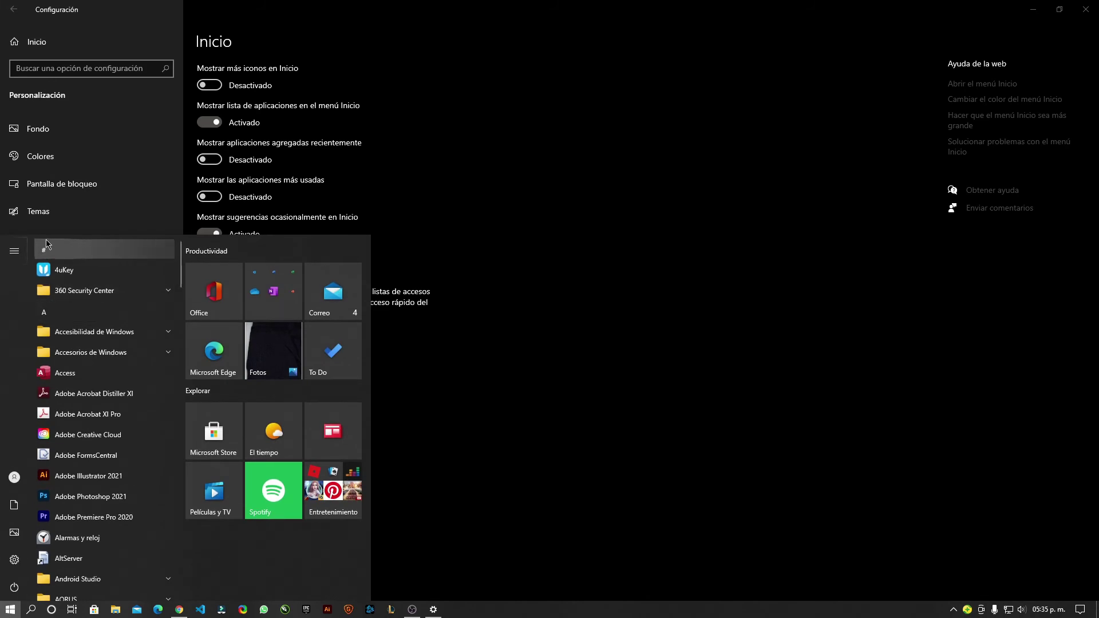
pyautogui.click(14, 561)
pyautogui.click(220, 164)
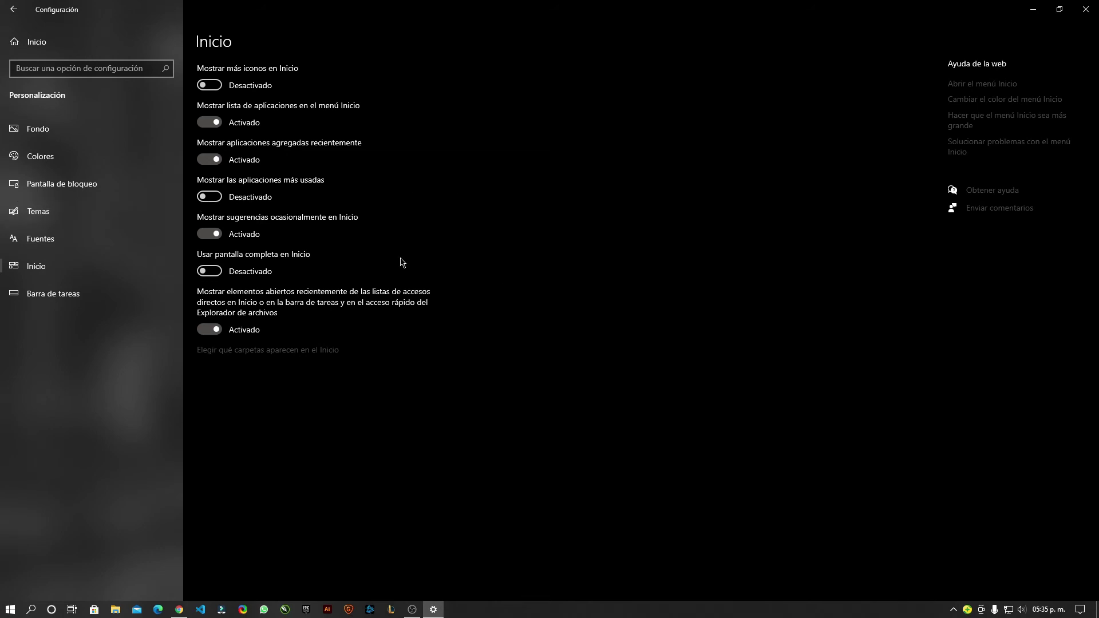
# - Switch occasional suggestions in Start off, check the Start menu, and switch them back on
pyautogui.click(212, 238)
pyautogui.click(10, 609)
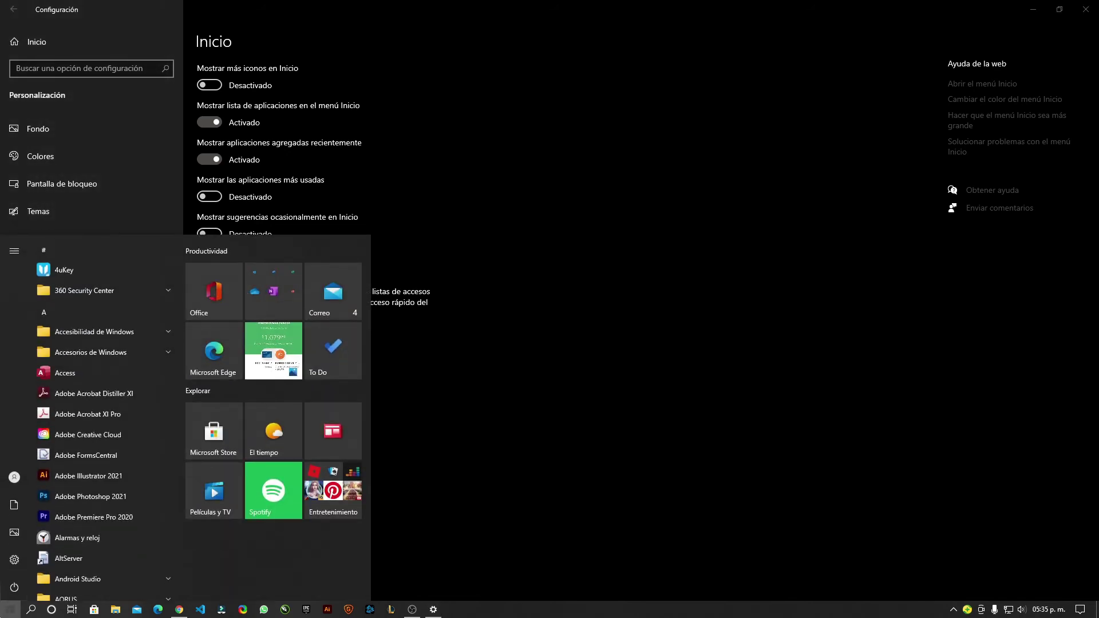
pyautogui.press('Escape')
pyautogui.click(210, 234)
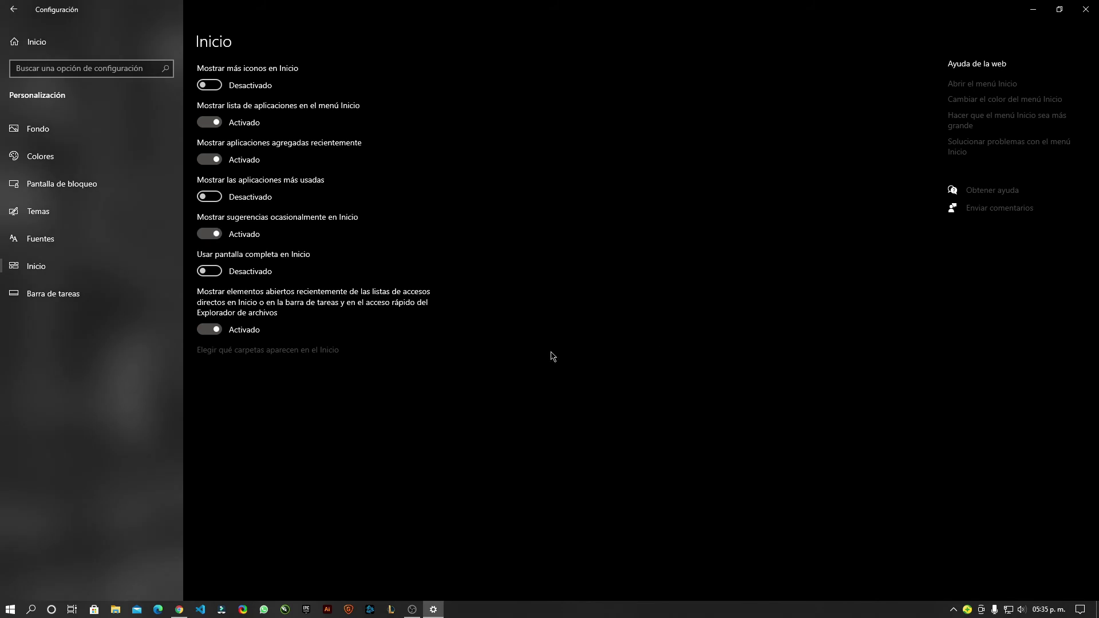
# - Turn off recently opened items and recently added apps for Start, checking the Start menu after each change
pyautogui.click(210, 330)
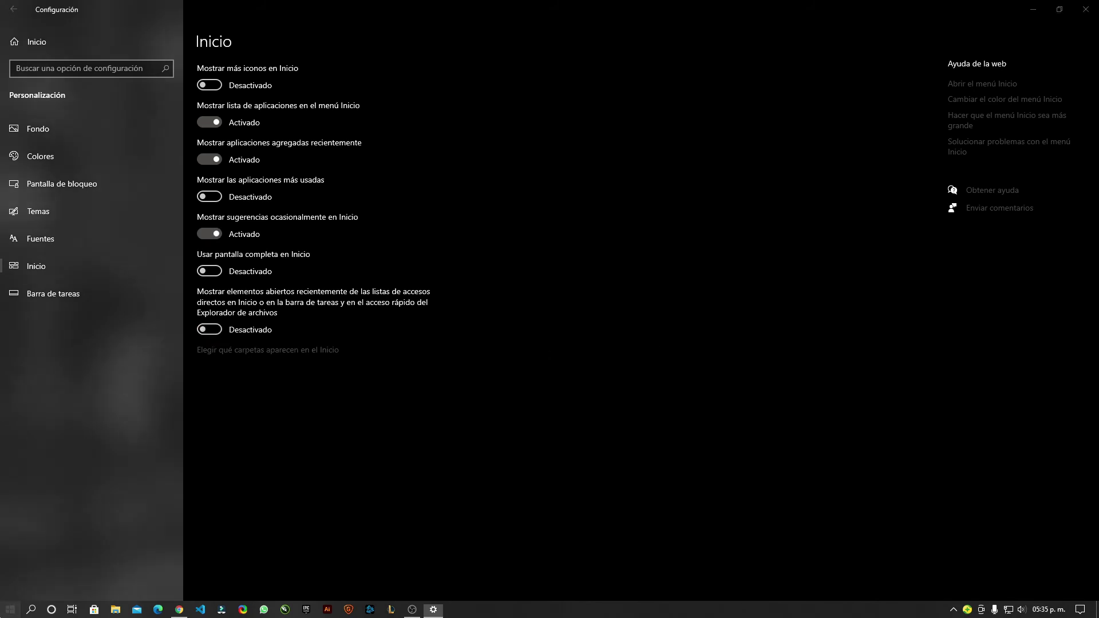
pyautogui.click(10, 609)
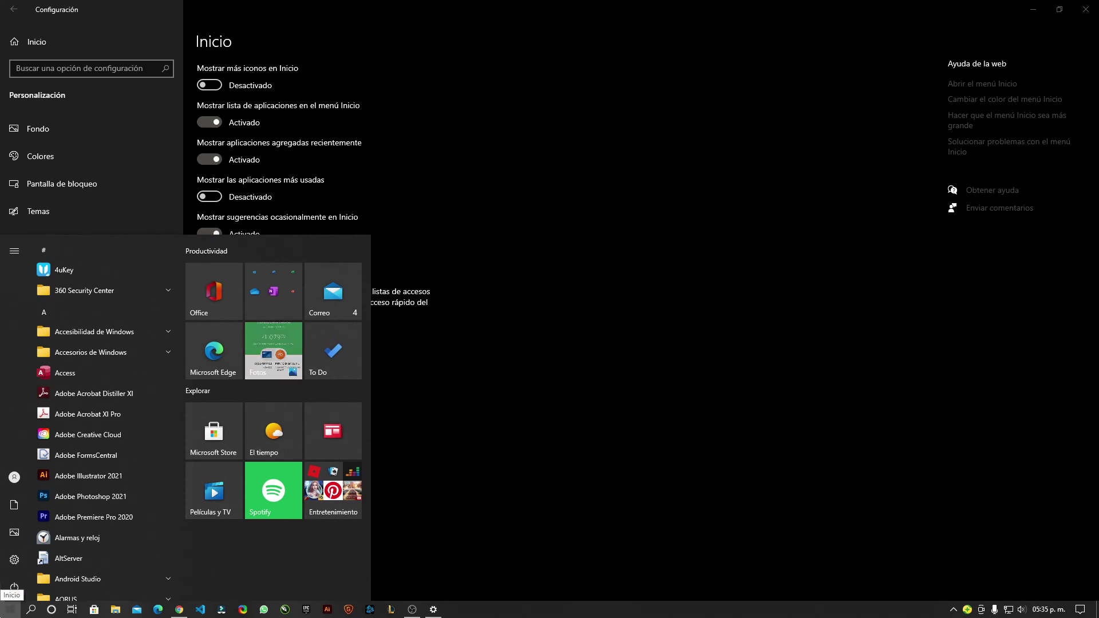
pyautogui.click(11, 609)
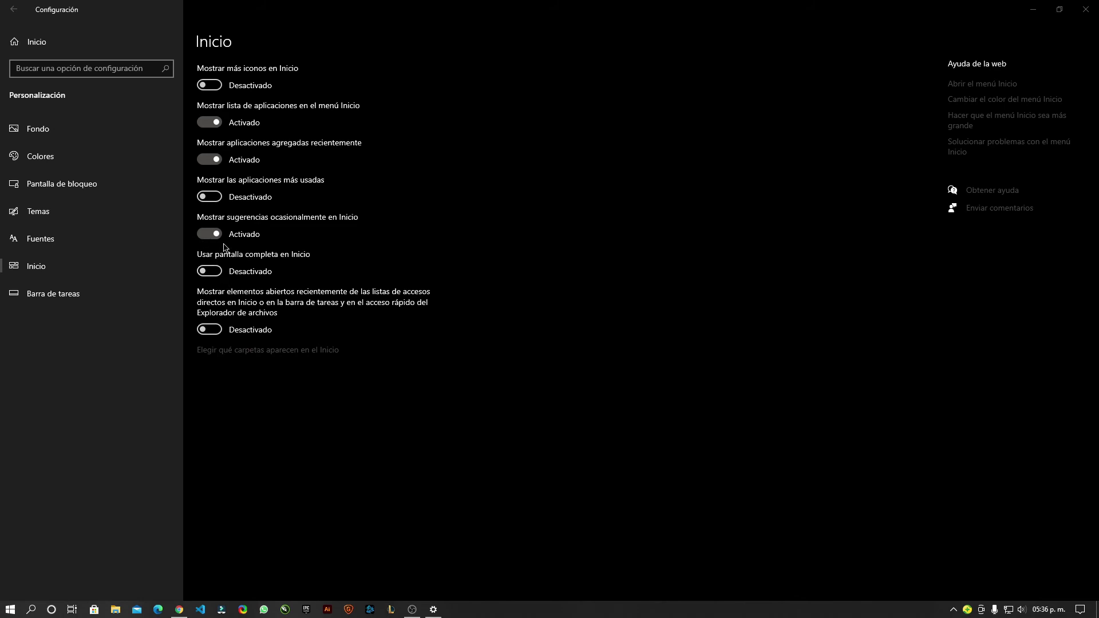
pyautogui.click(209, 159)
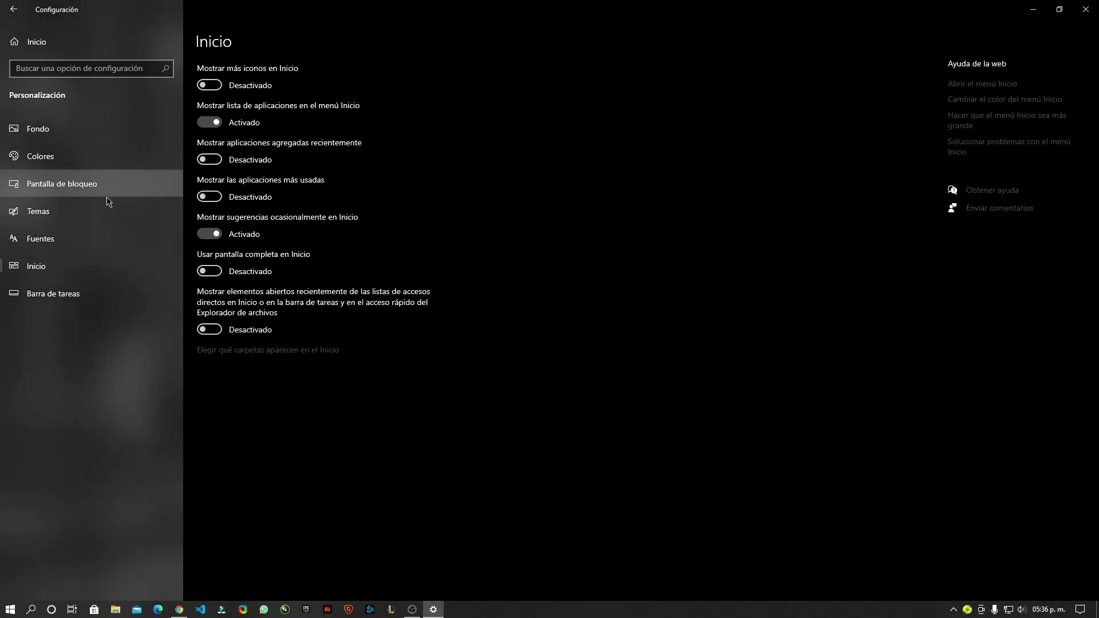
pyautogui.press('super')
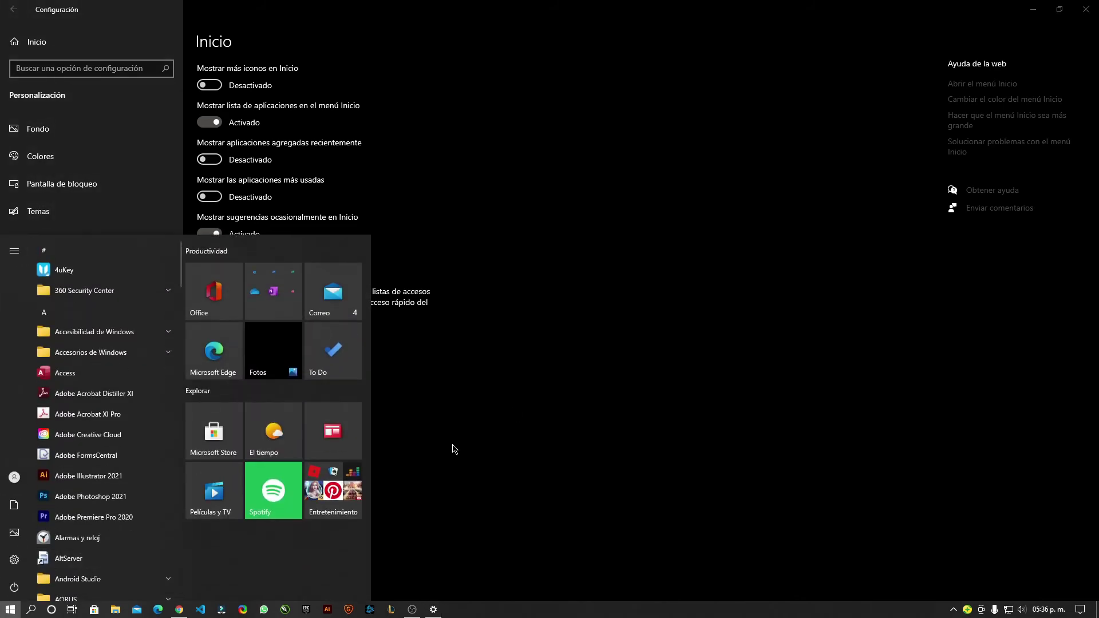
pyautogui.click(487, 233)
# - Turn on the most used apps in Start and check their list in the Start menu
pyautogui.click(209, 196)
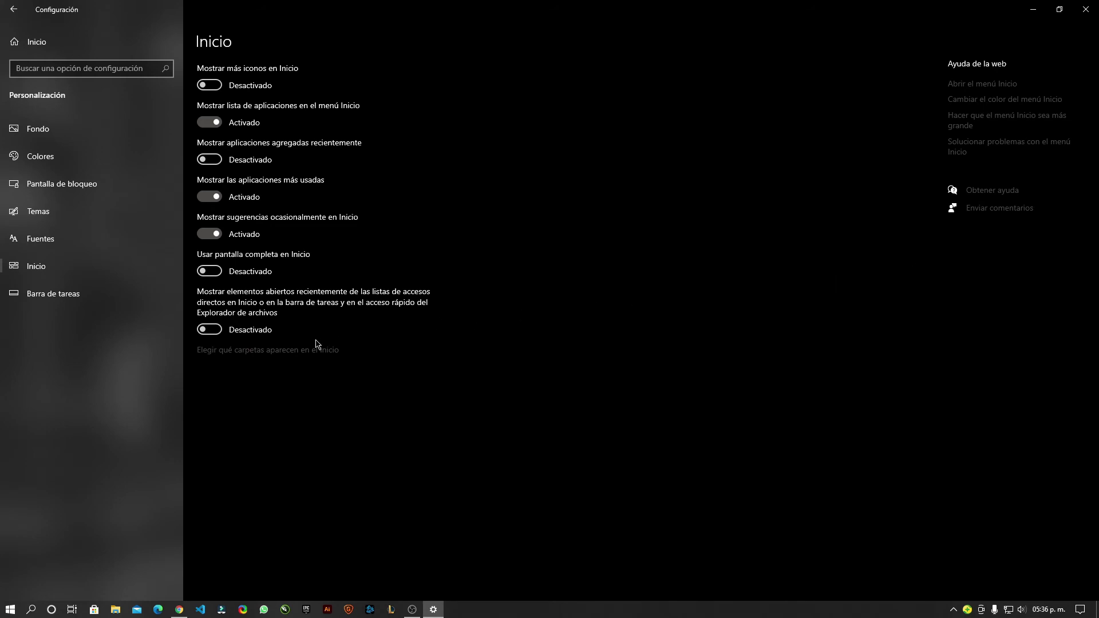
pyautogui.click(10, 609)
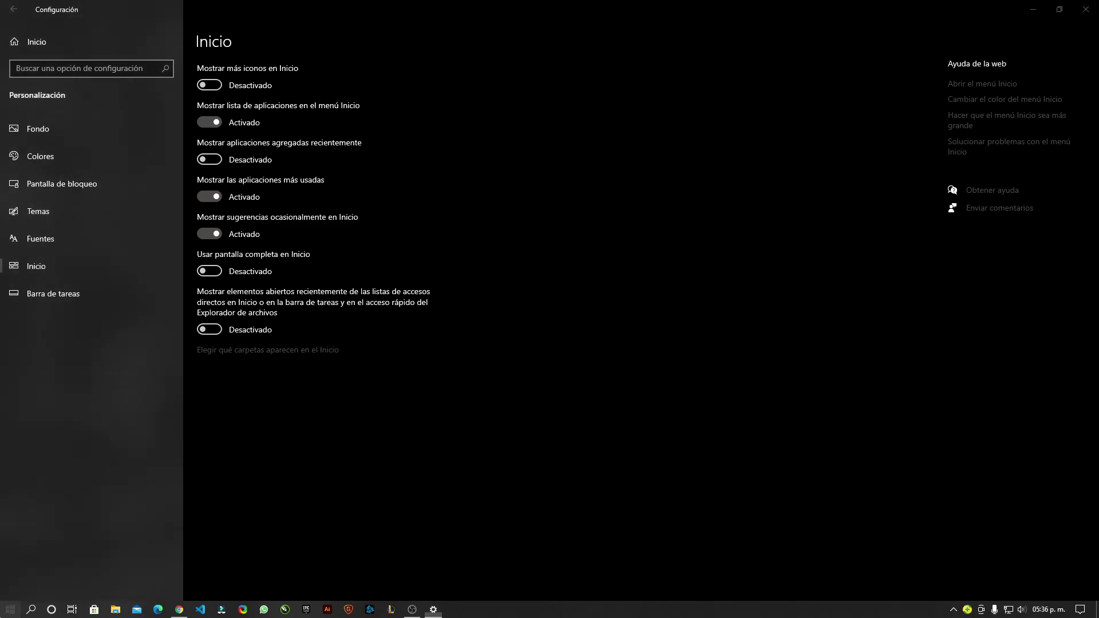
pyautogui.click(592, 385)
pyautogui.click(10, 608)
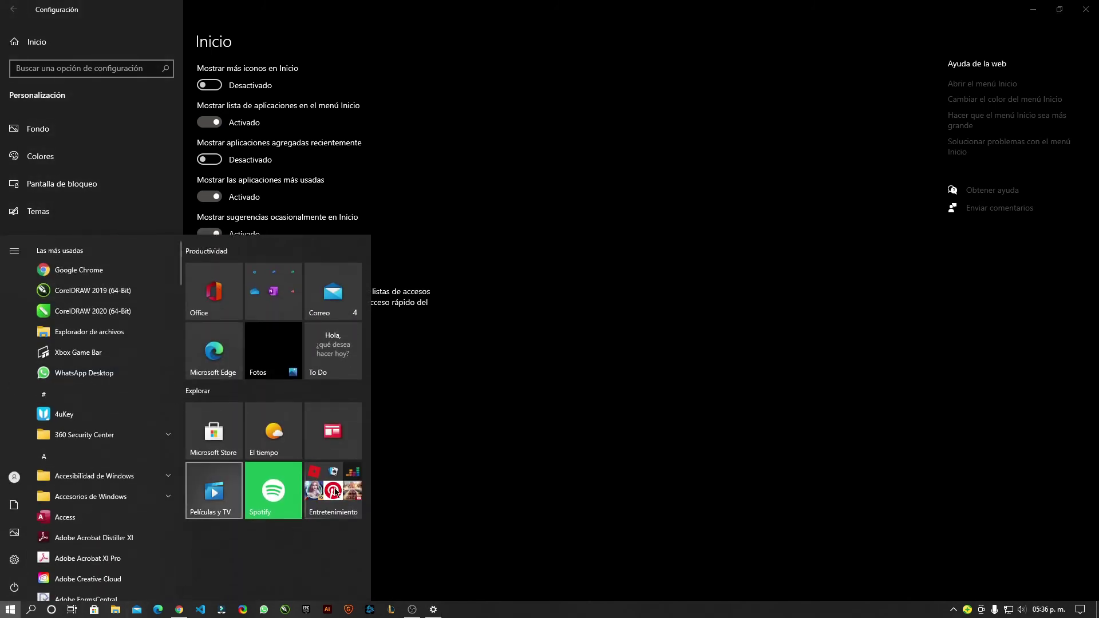
pyautogui.click(583, 421)
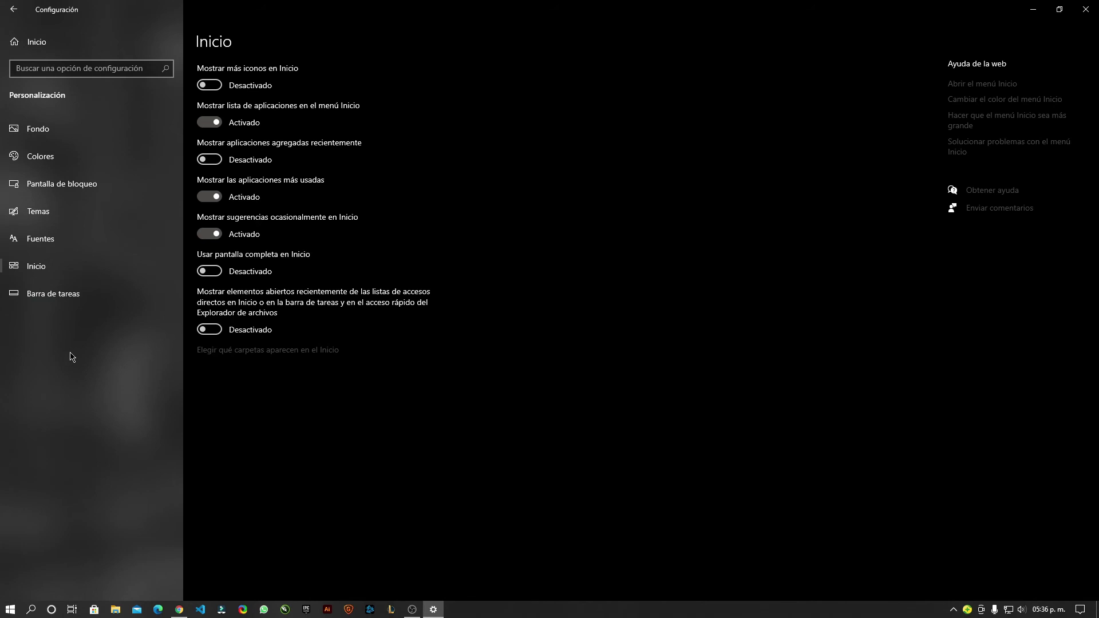
# - Review the taskbar settings and switch small taskbar buttons off and back on to compare the taskbar size
pyautogui.click(105, 293)
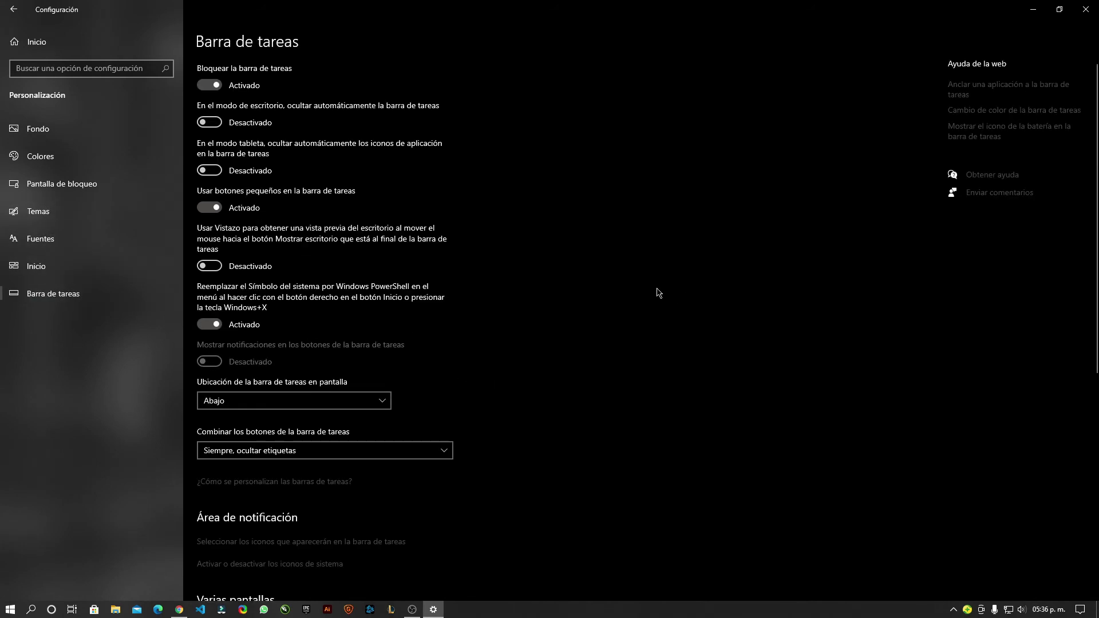
pyautogui.scroll(-2, 395, 152)
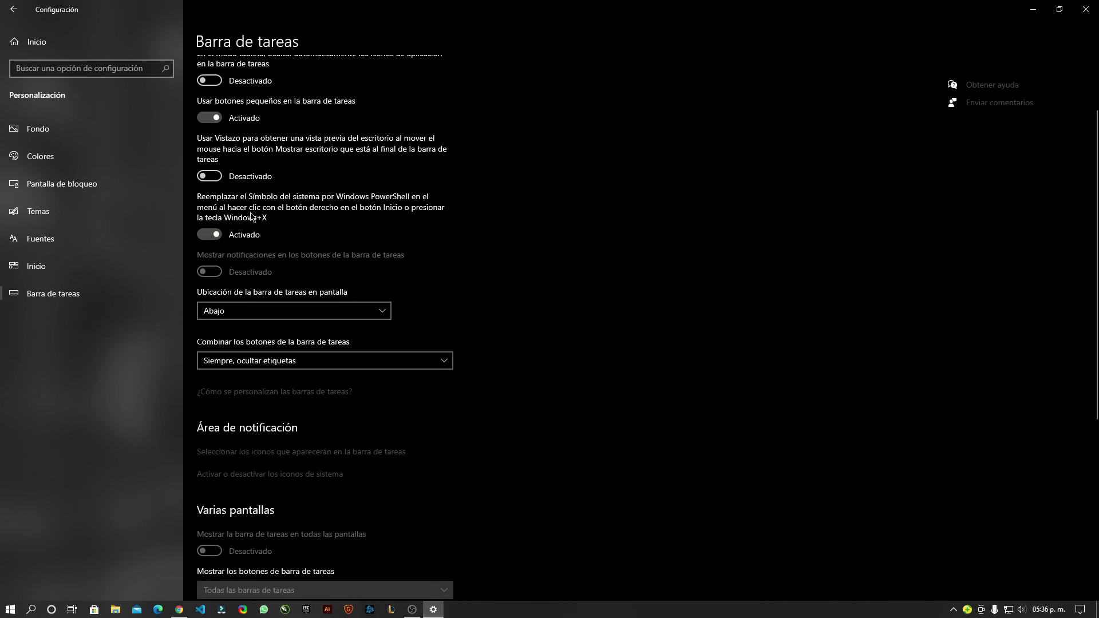
pyautogui.scroll(-2, 251, 217)
pyautogui.scroll(4, 309, 366)
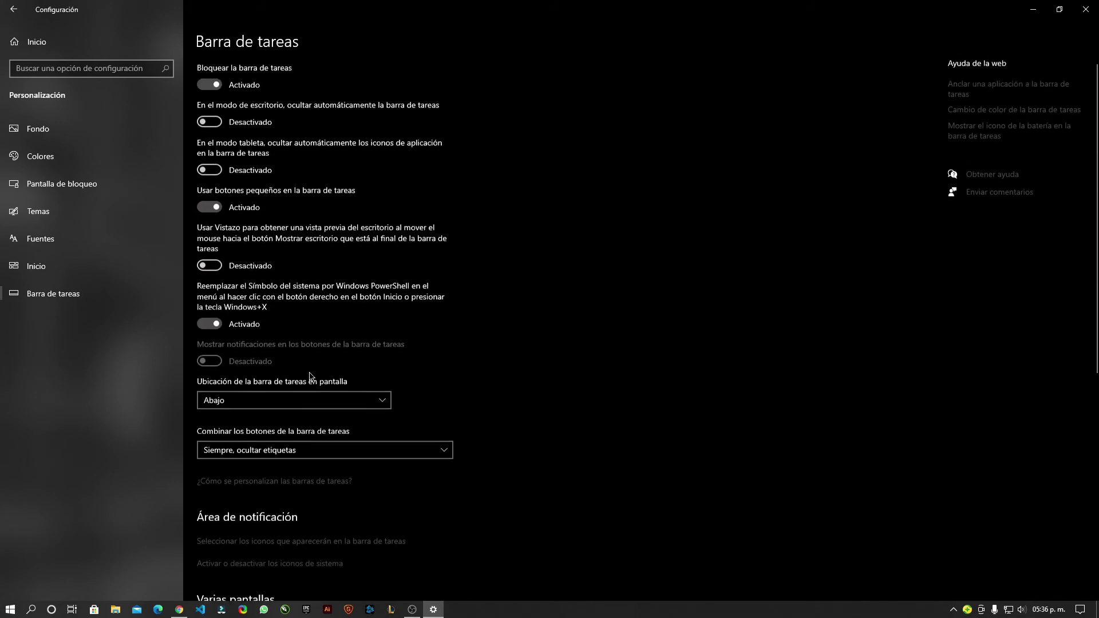
pyautogui.click(206, 209)
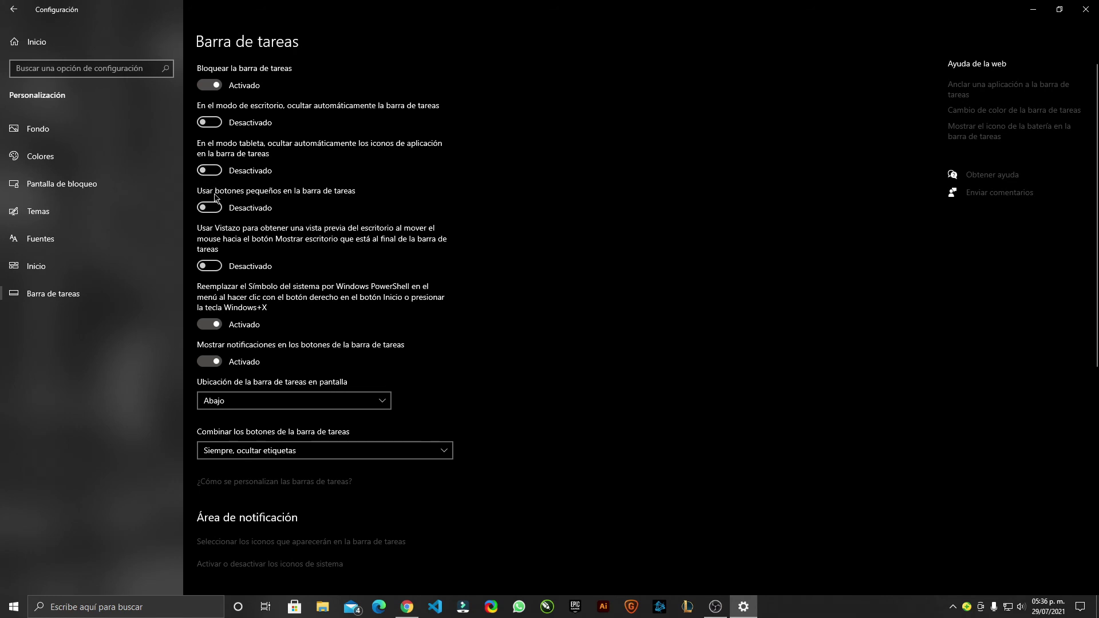
pyautogui.click(209, 208)
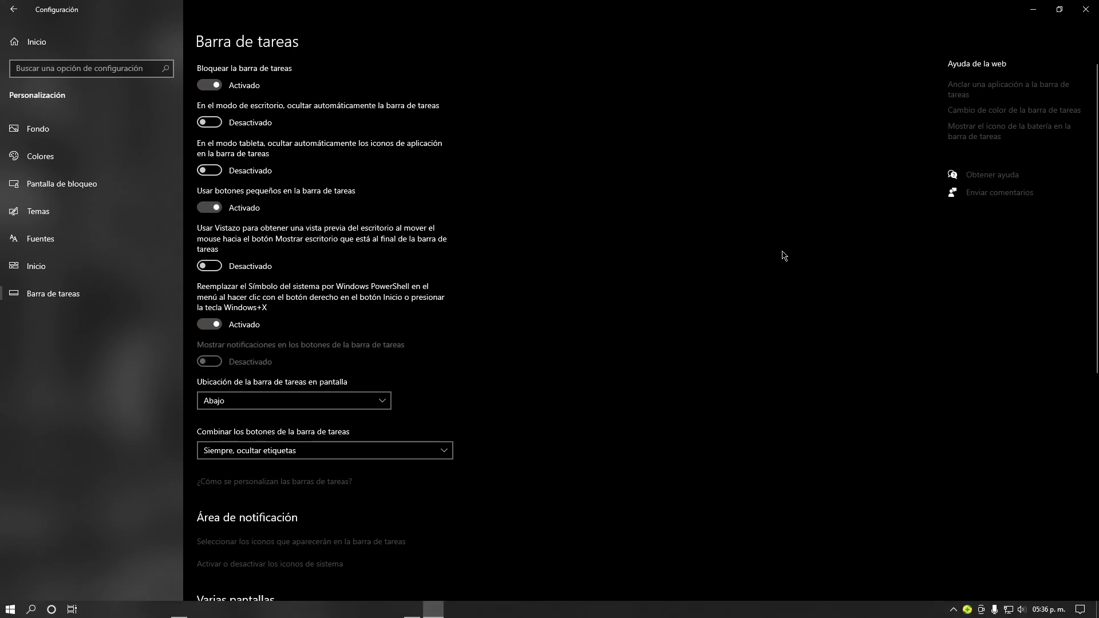
# - Hide the 360 Total Security and Reunirse ahora icons in the selection of icons that appear on the taskbar
pyautogui.scroll(-2, 352, 232)
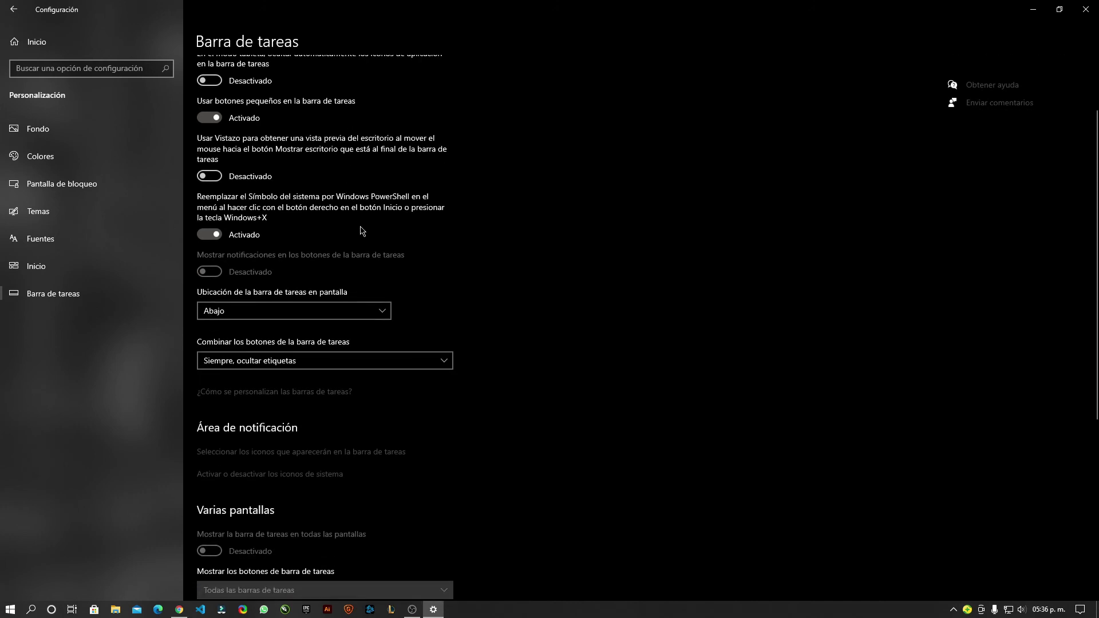
pyautogui.scroll(-2, 362, 231)
pyautogui.scroll(-2, 363, 236)
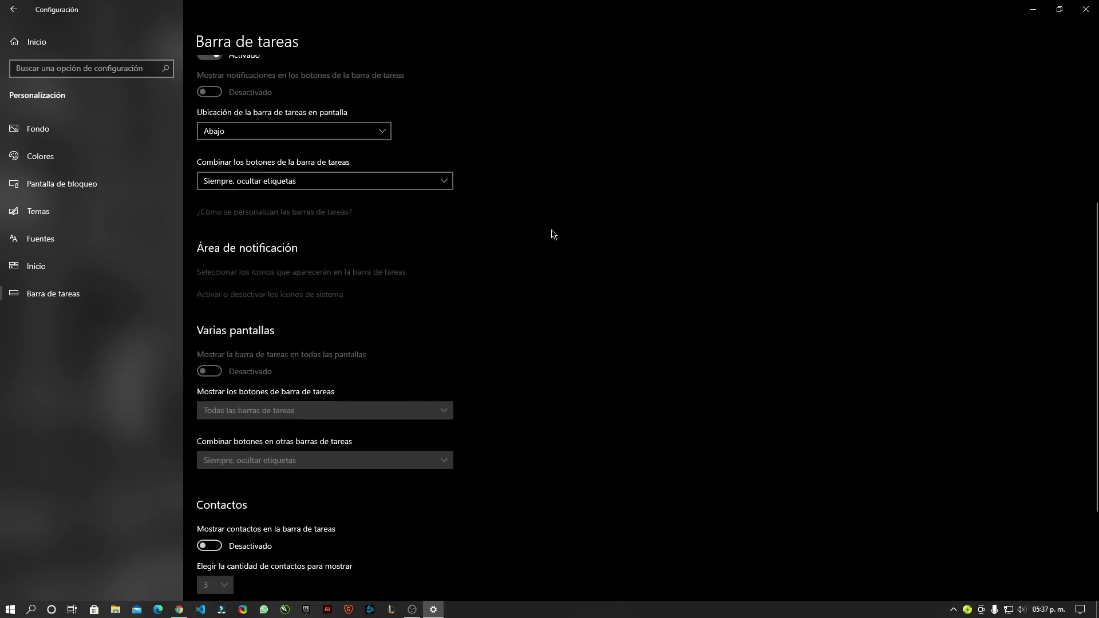
pyautogui.scroll(-2, 553, 234)
pyautogui.scroll(-2, 554, 239)
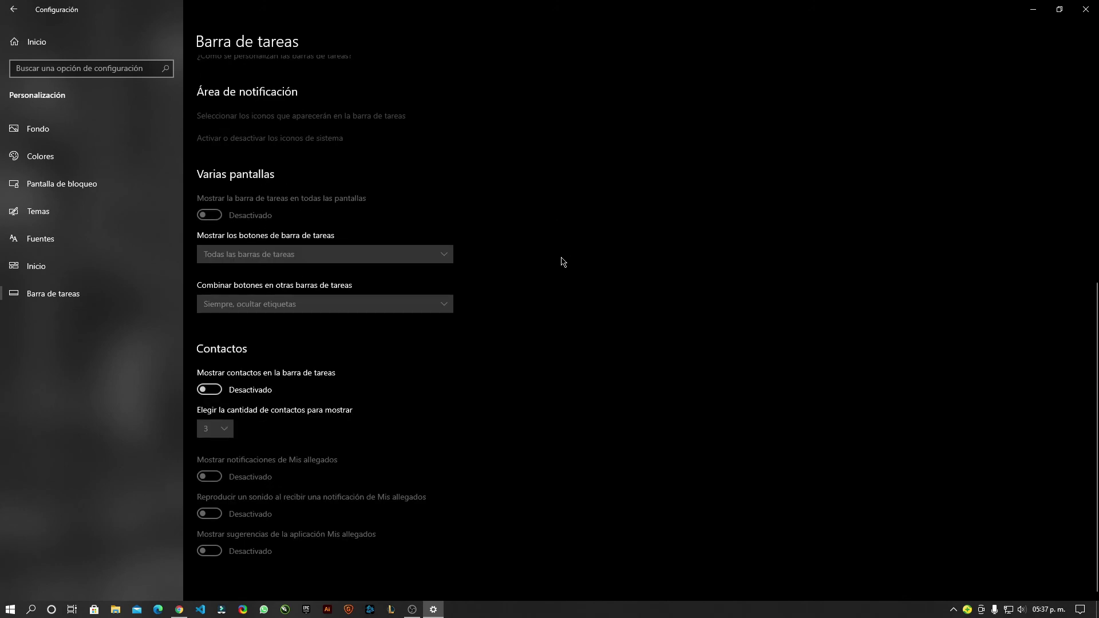
pyautogui.scroll(2, 433, 209)
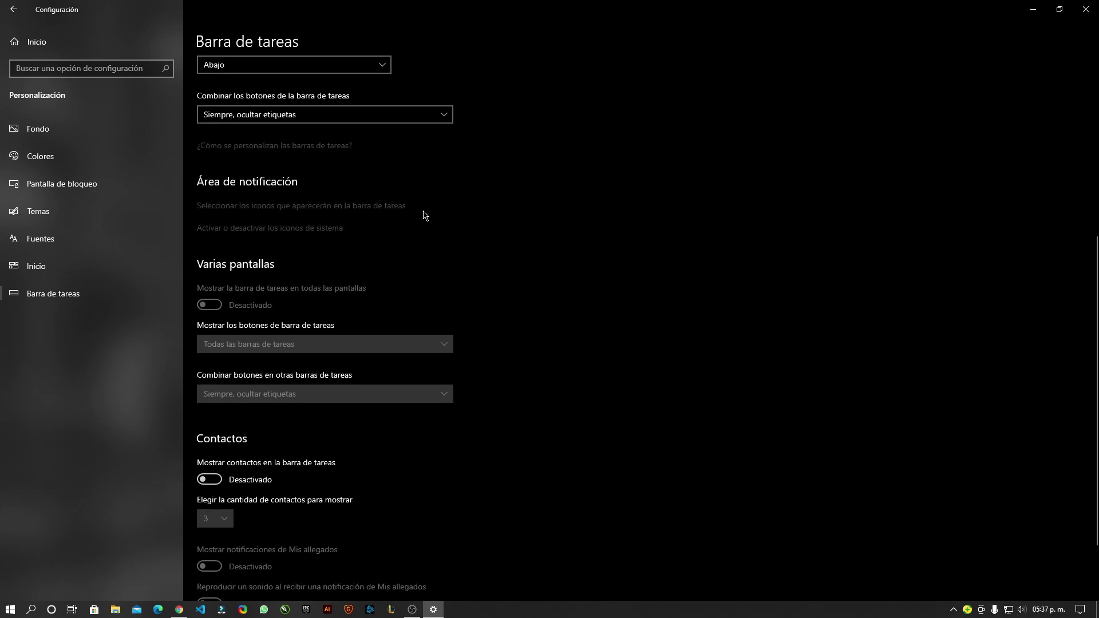
pyautogui.click(383, 206)
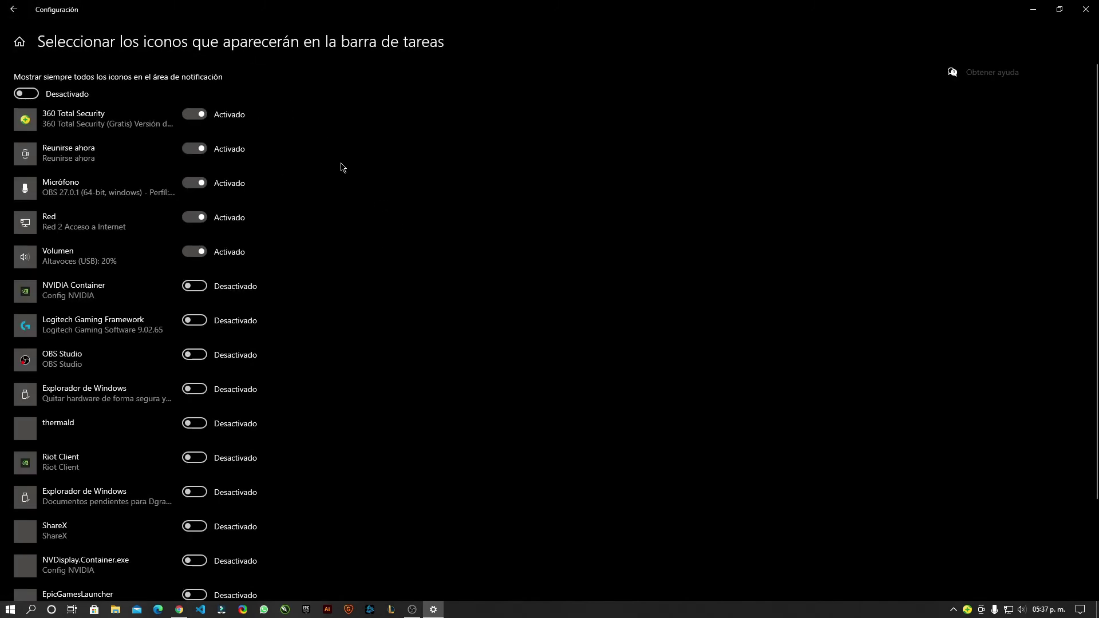
pyautogui.scroll(-2, 864, 379)
pyautogui.scroll(2, 373, 318)
pyautogui.click(195, 114)
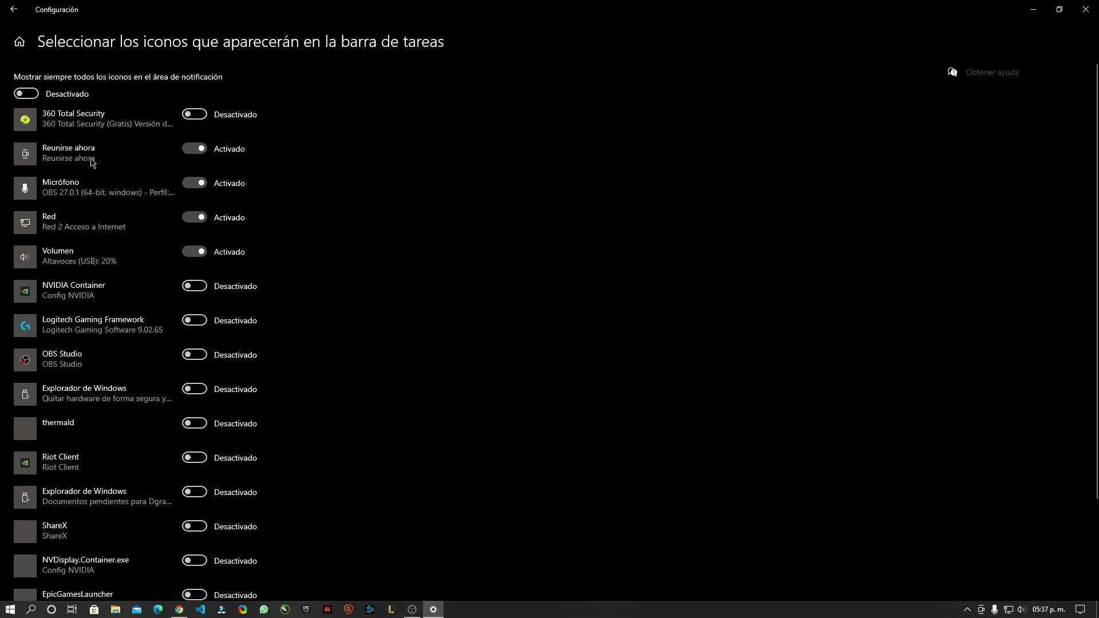
pyautogui.click(198, 150)
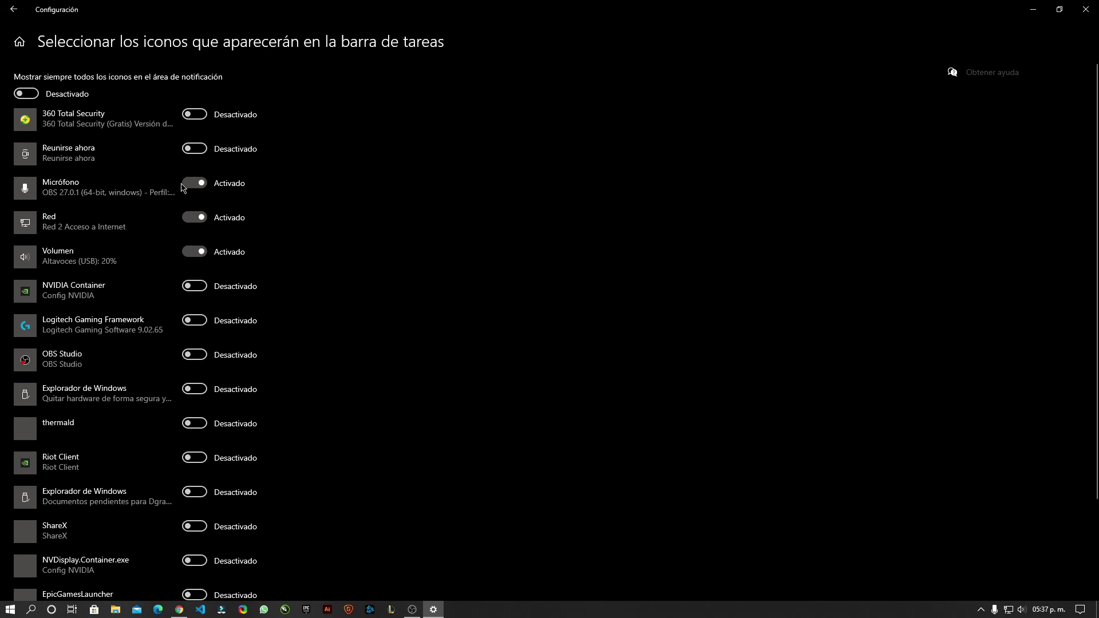
# - Review the full list of taskbar icons and the remaining taskbar settings, from button size through notification area to contacts
pyautogui.scroll(-2, 112, 174)
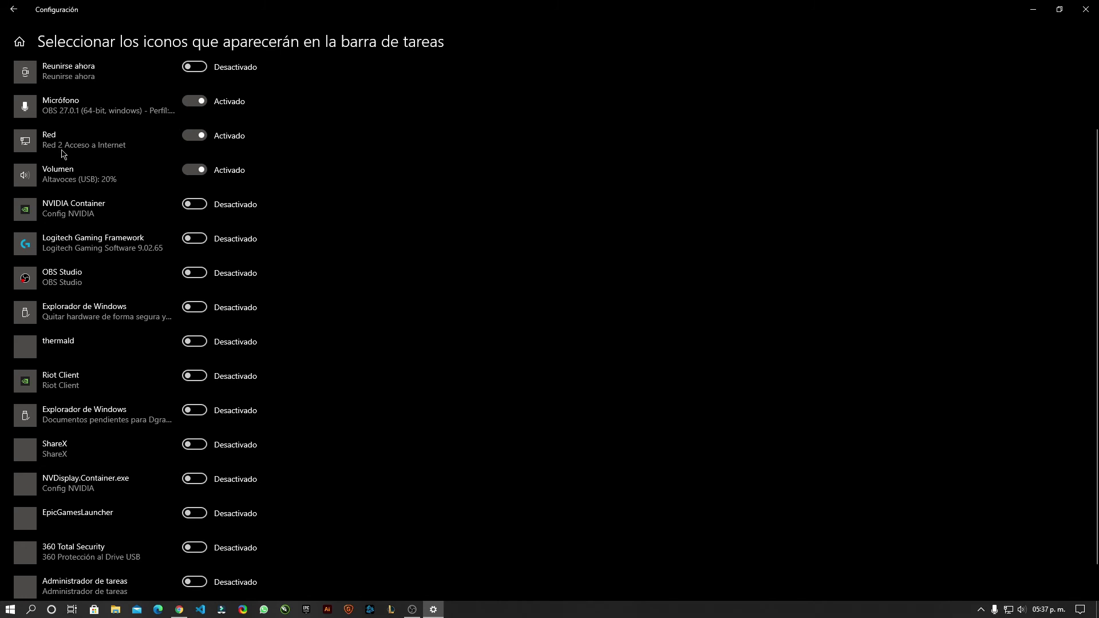
pyautogui.scroll(-1, 272, 307)
pyautogui.scroll(2, 272, 304)
pyautogui.scroll(1, 272, 304)
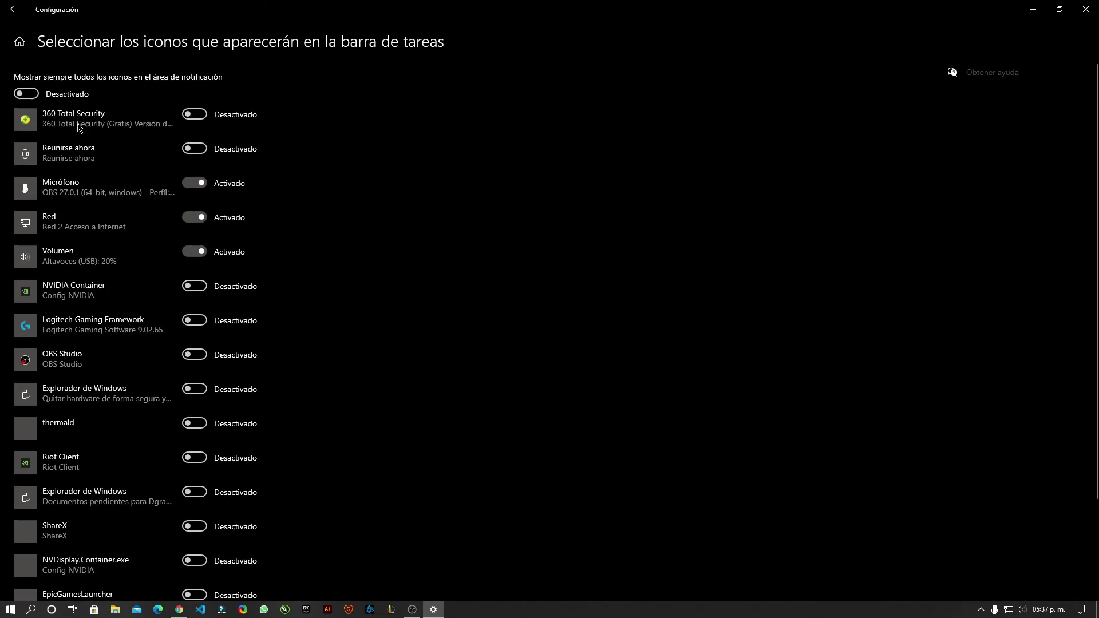
pyautogui.hotkey('alt', 'Left')
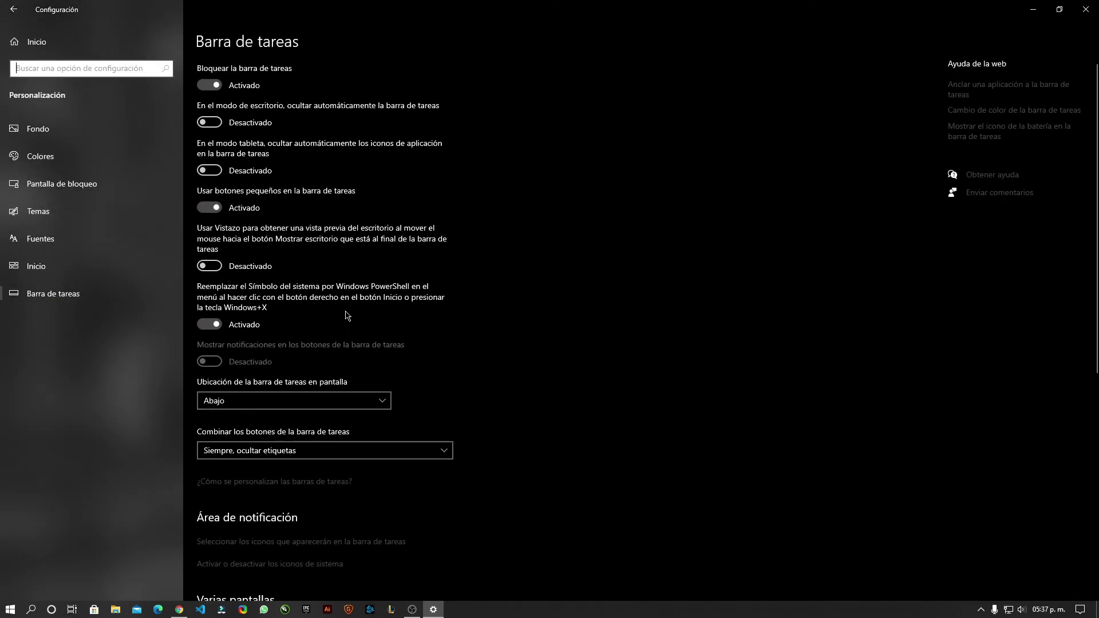
pyautogui.scroll(-6, 389, 366)
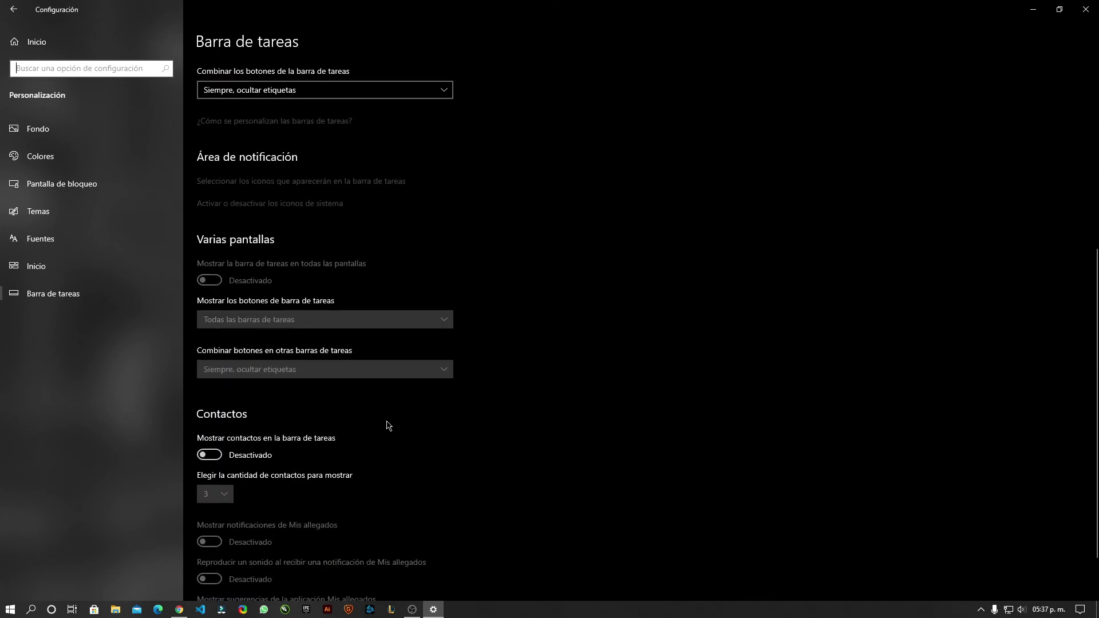
pyautogui.scroll(3, 386, 422)
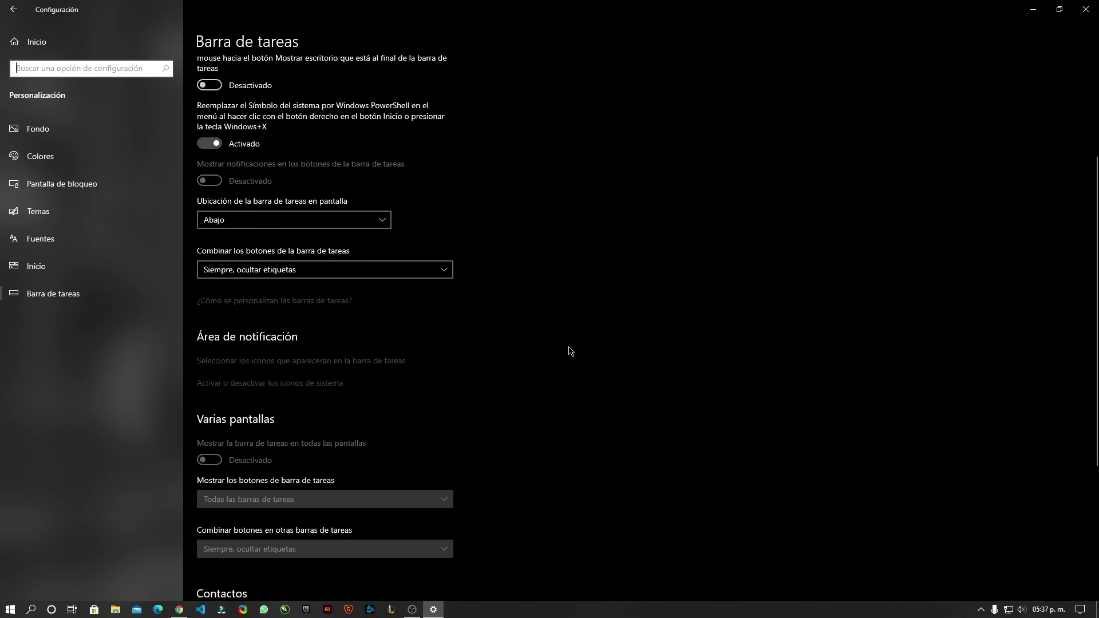
pyautogui.scroll(2, 527, 298)
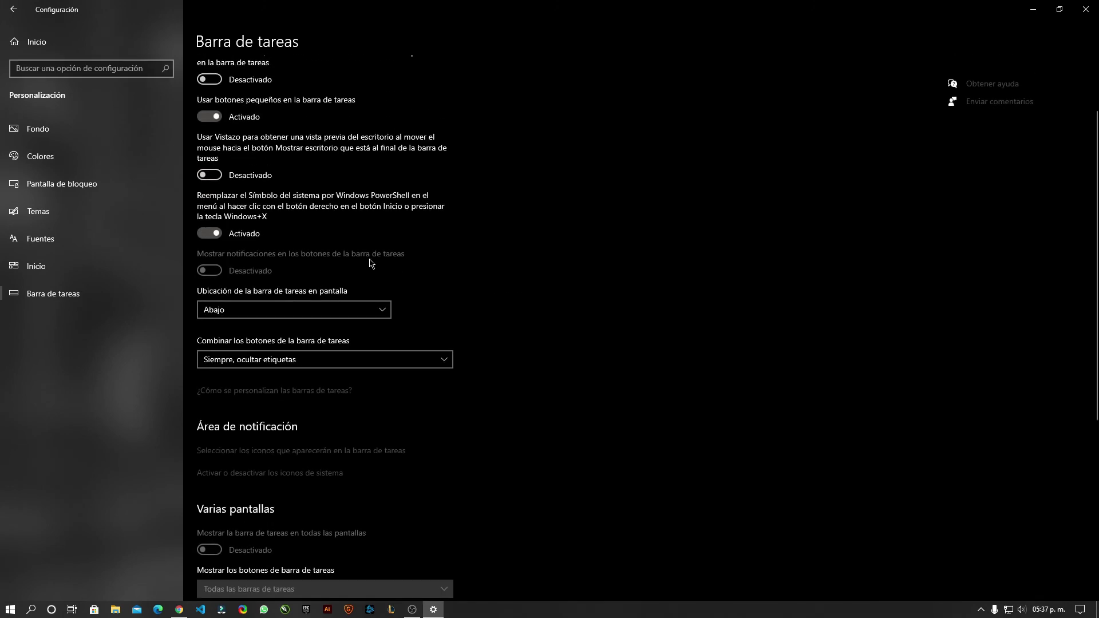
pyautogui.scroll(-3, 367, 258)
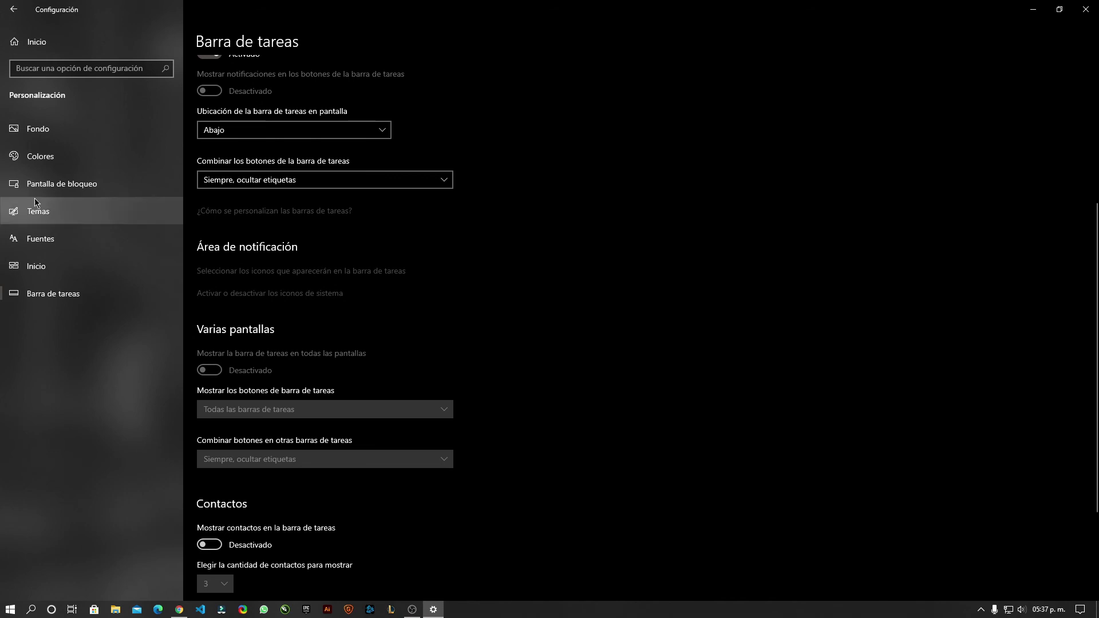
pyautogui.scroll(5, 336, 300)
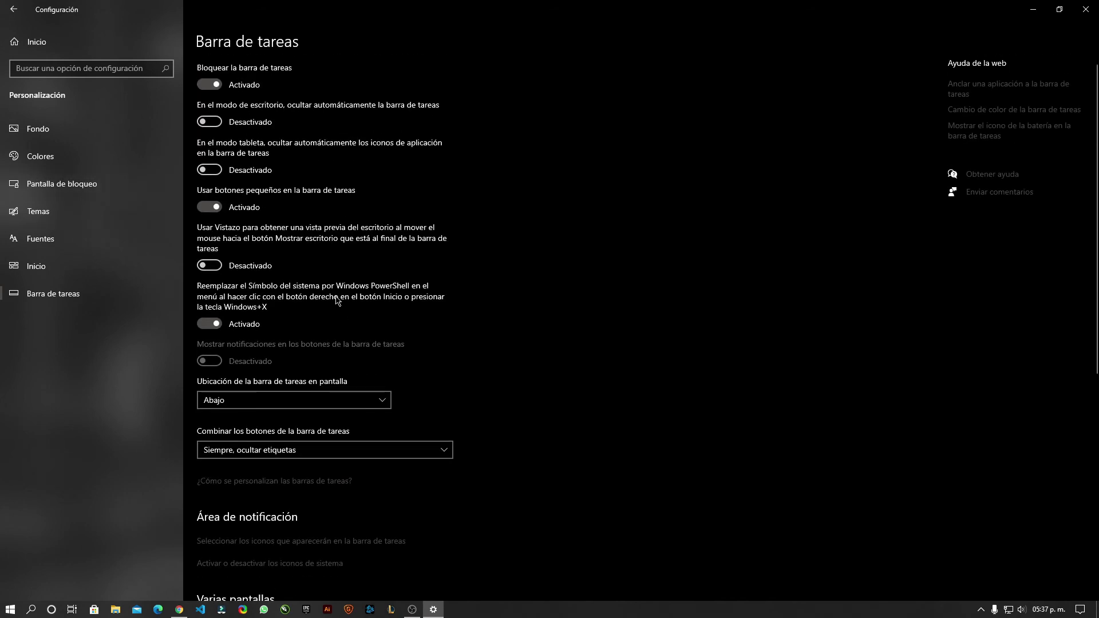
pyautogui.scroll(-7, 338, 302)
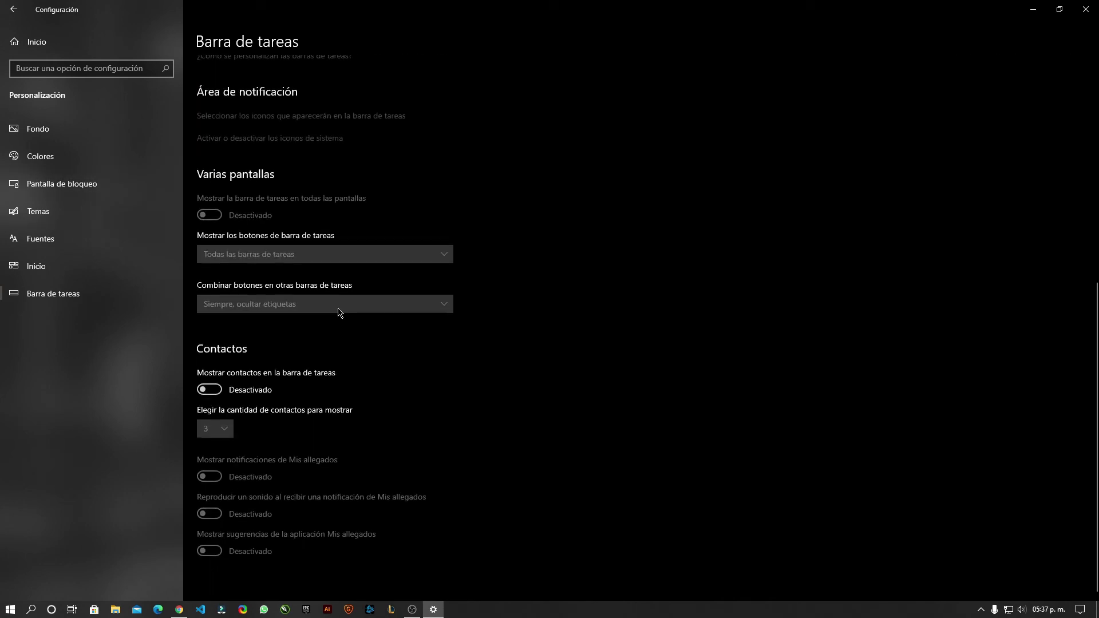
# - Turn off the Reunirse ahora and Ubicación system icons after checking the hidden tray icons, and return to the taskbar settings
pyautogui.click(322, 140)
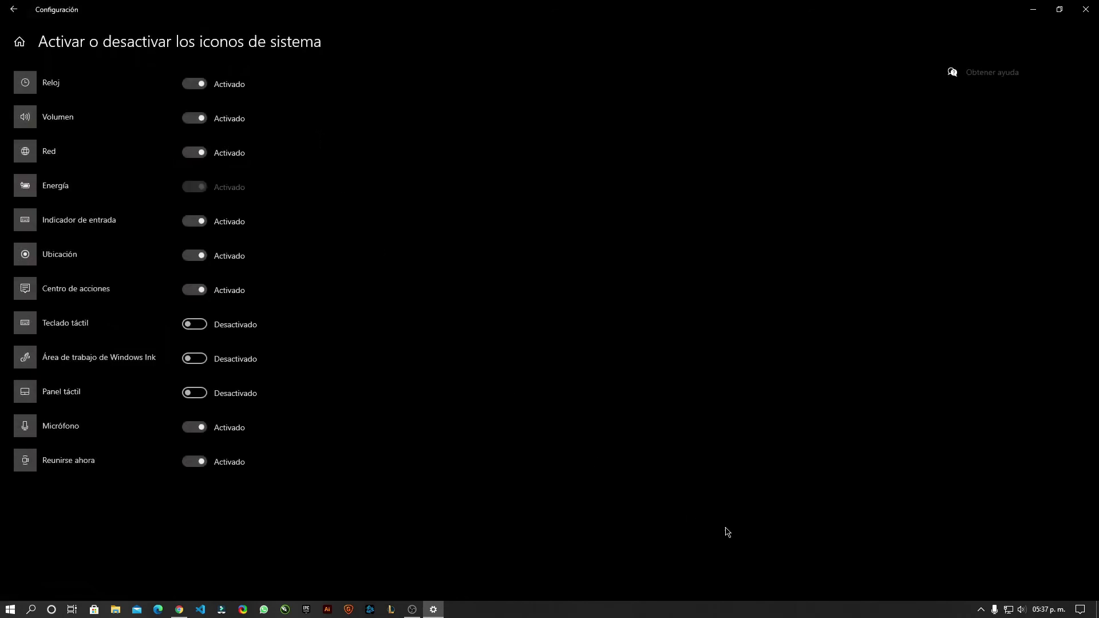
pyautogui.click(981, 610)
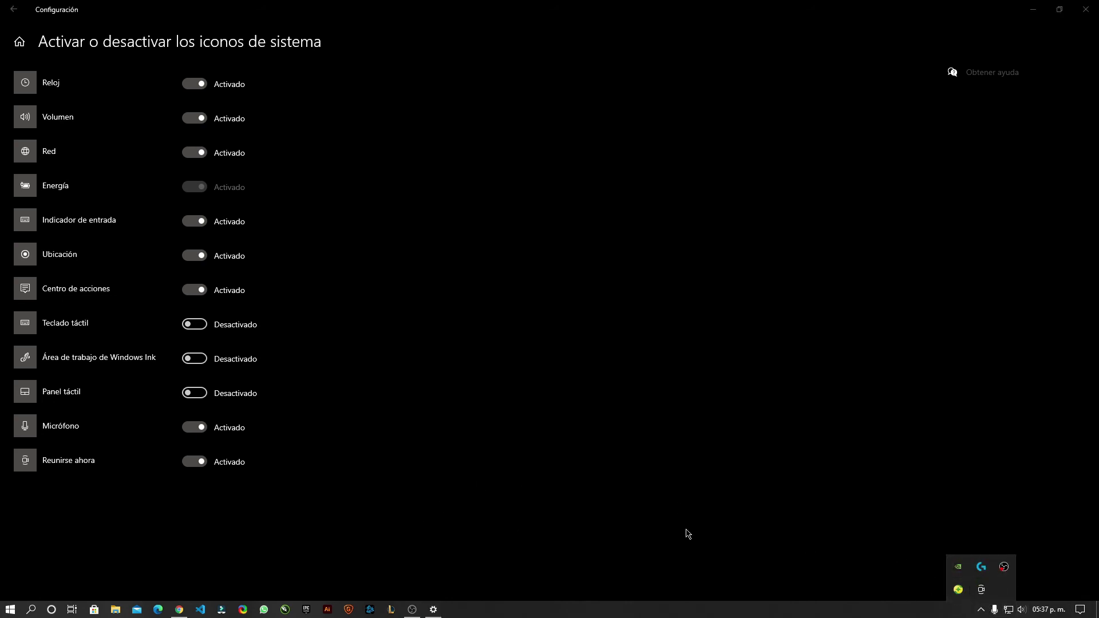
pyautogui.click(831, 410)
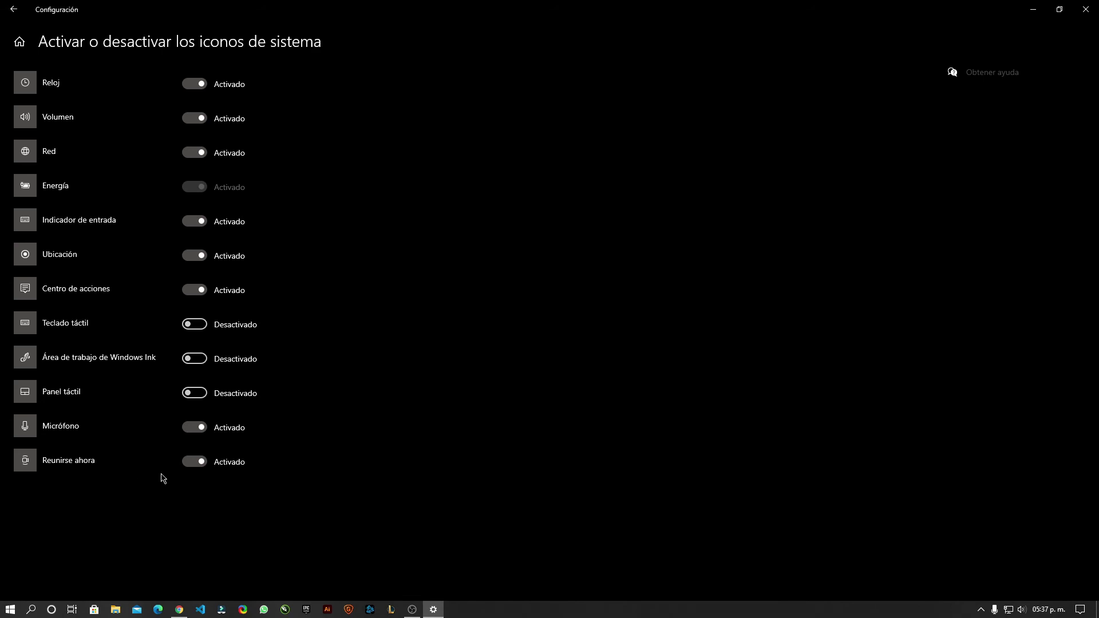
pyautogui.click(201, 463)
pyautogui.click(199, 261)
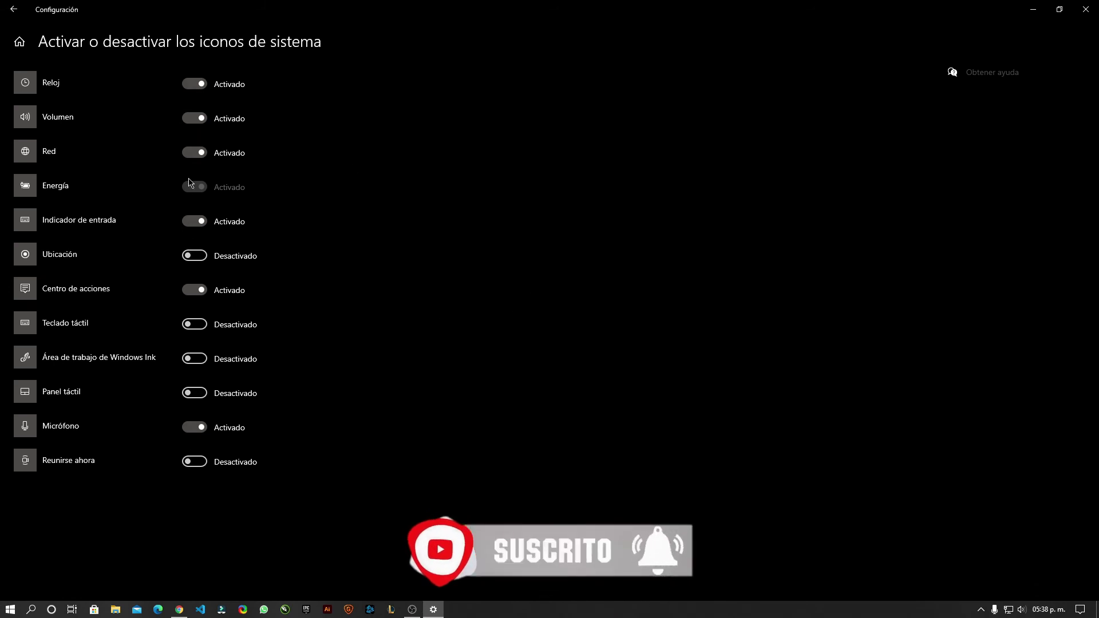
pyautogui.click(12, 18)
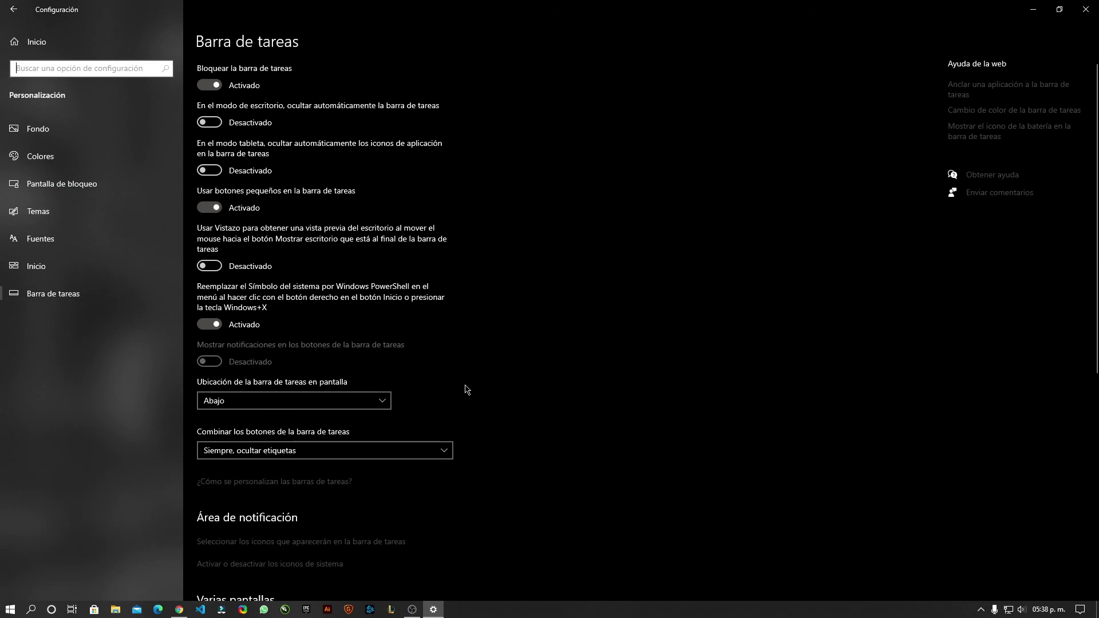
# - Look over the remaining taskbar settings, close Settings, and minimize the OBS window to clear the desktop
pyautogui.scroll(-3, 484, 390)
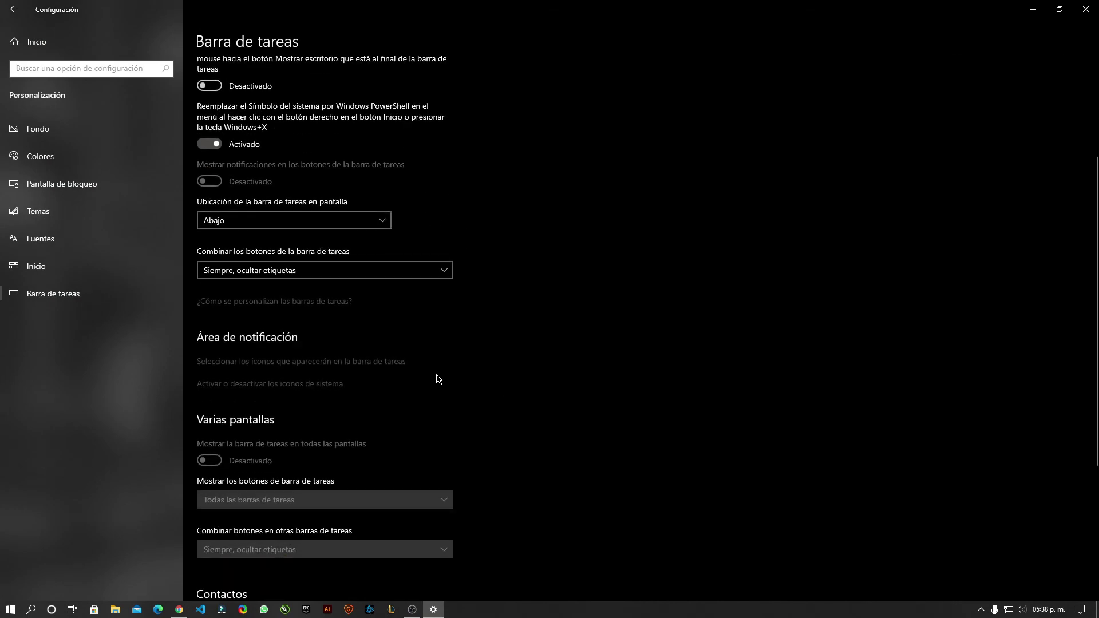
pyautogui.scroll(-2, 403, 380)
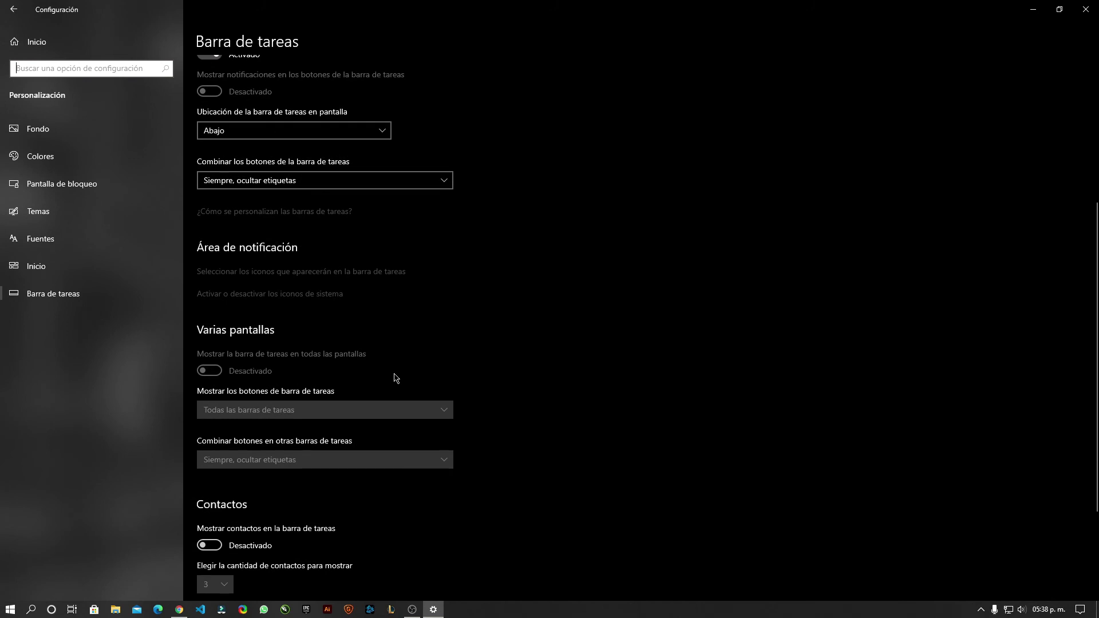
pyautogui.scroll(-3, 347, 293)
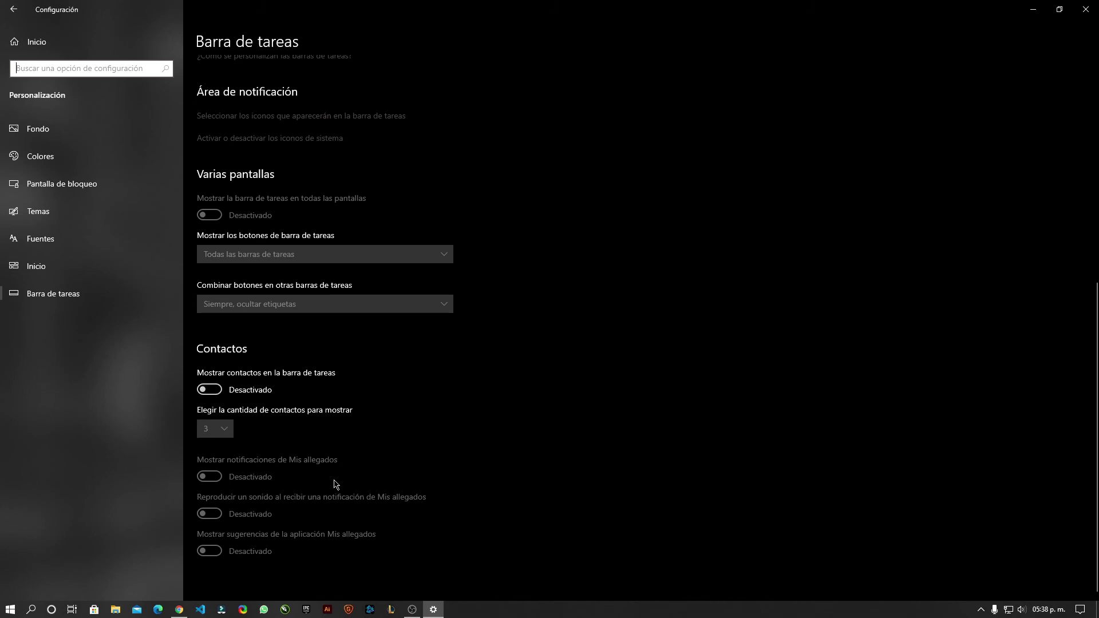
pyautogui.scroll(8, 522, 453)
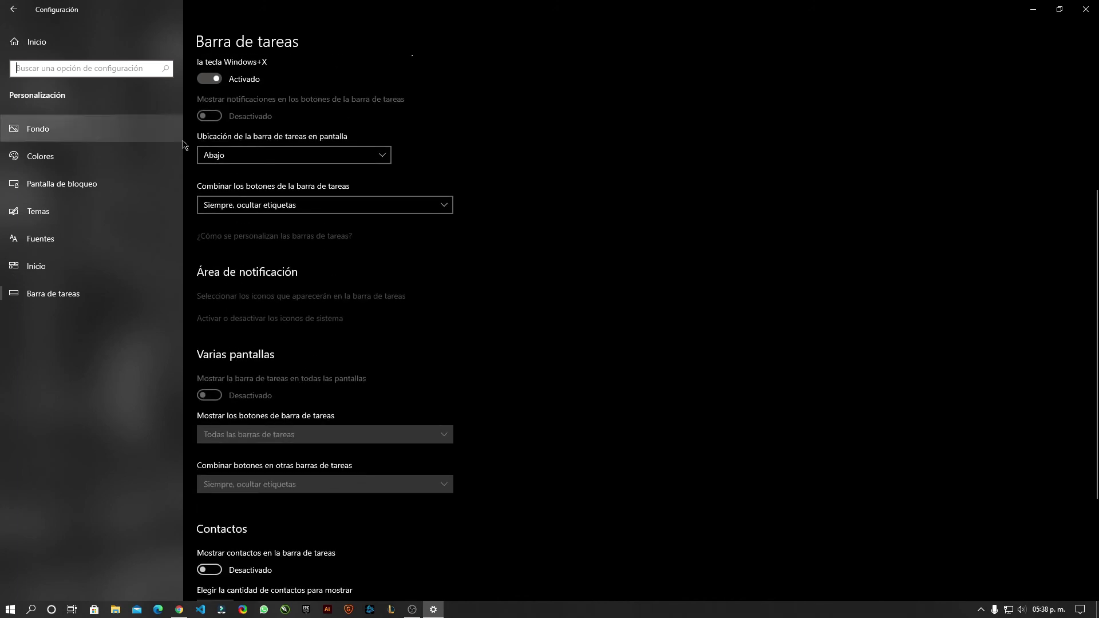
pyautogui.click(13, 8)
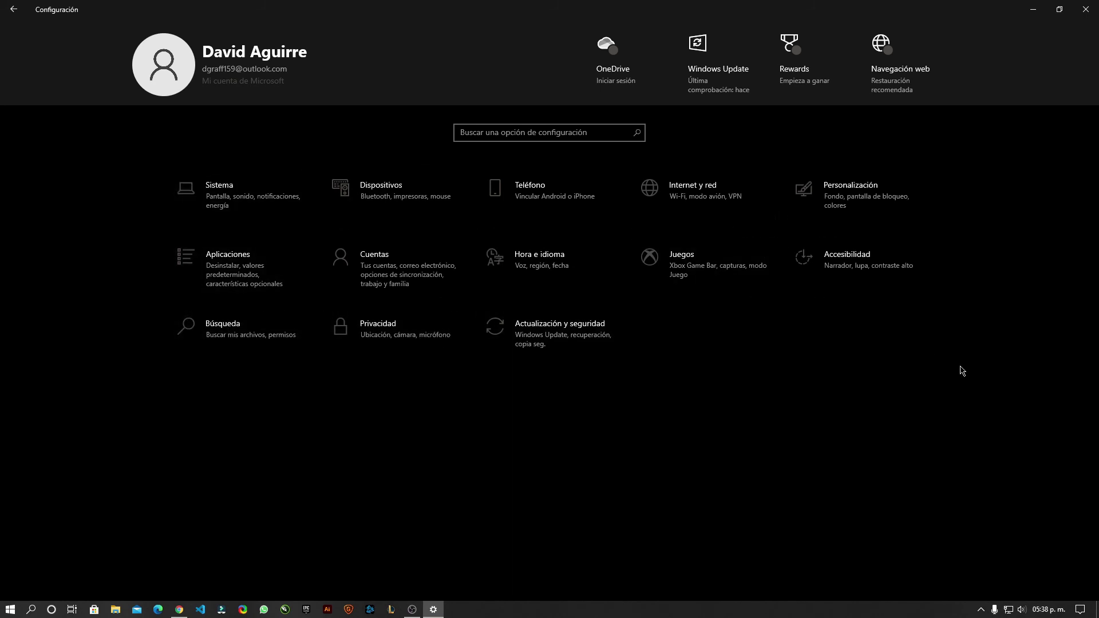
pyautogui.click(1085, 9)
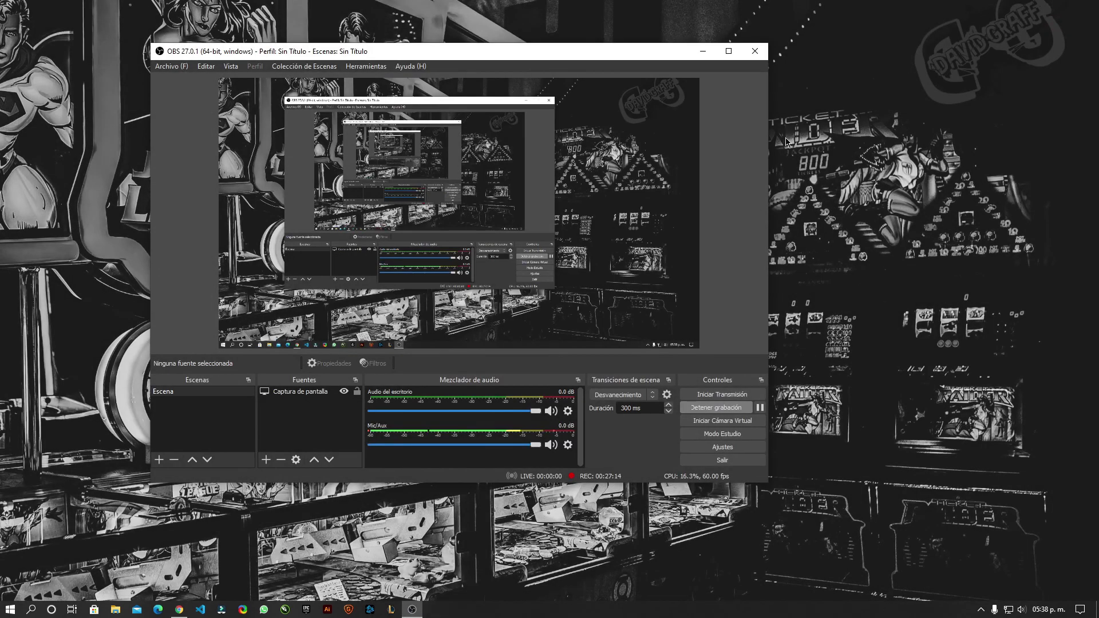
pyautogui.click(702, 45)
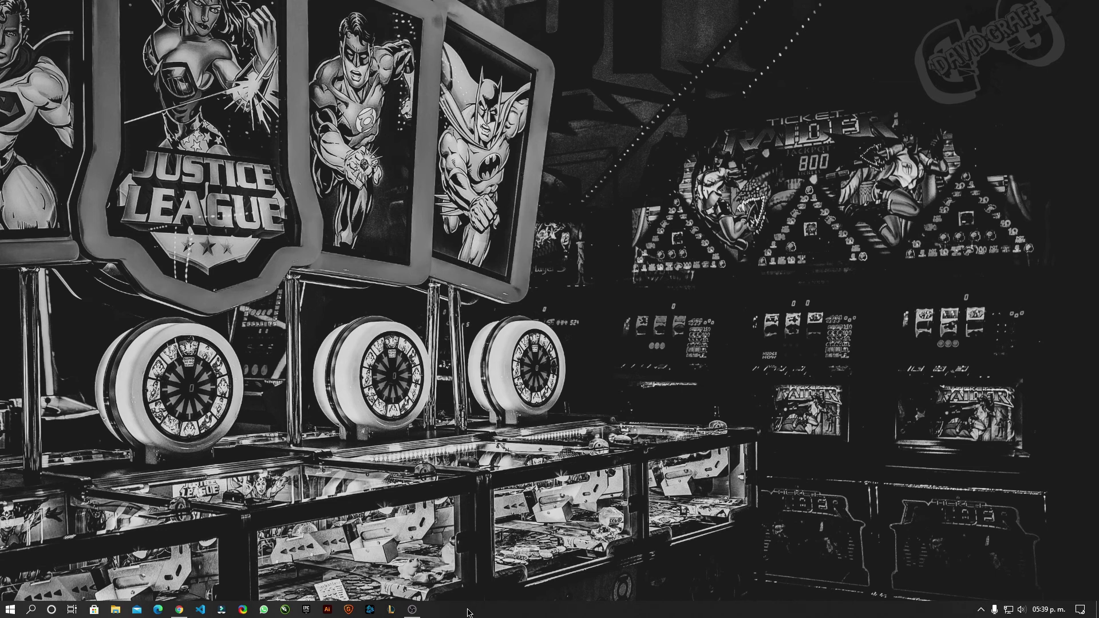
# - Open Task Manager from the taskbar, expand it to the detailed view, and move its window nearer the screen's centre
pyautogui.rightClick(467, 612)
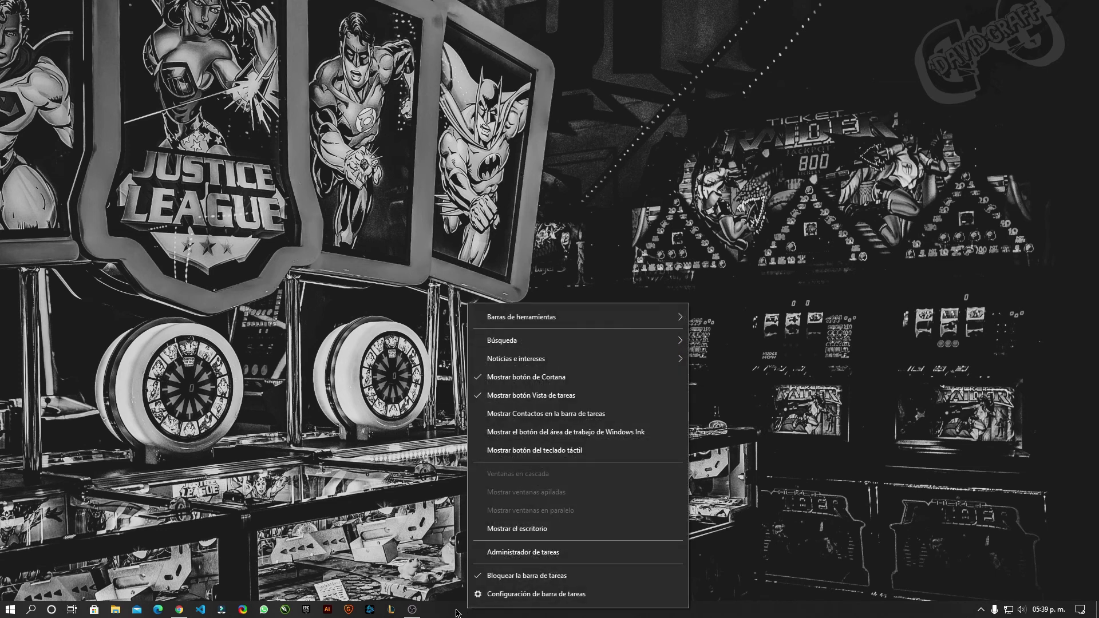
pyautogui.click(444, 567)
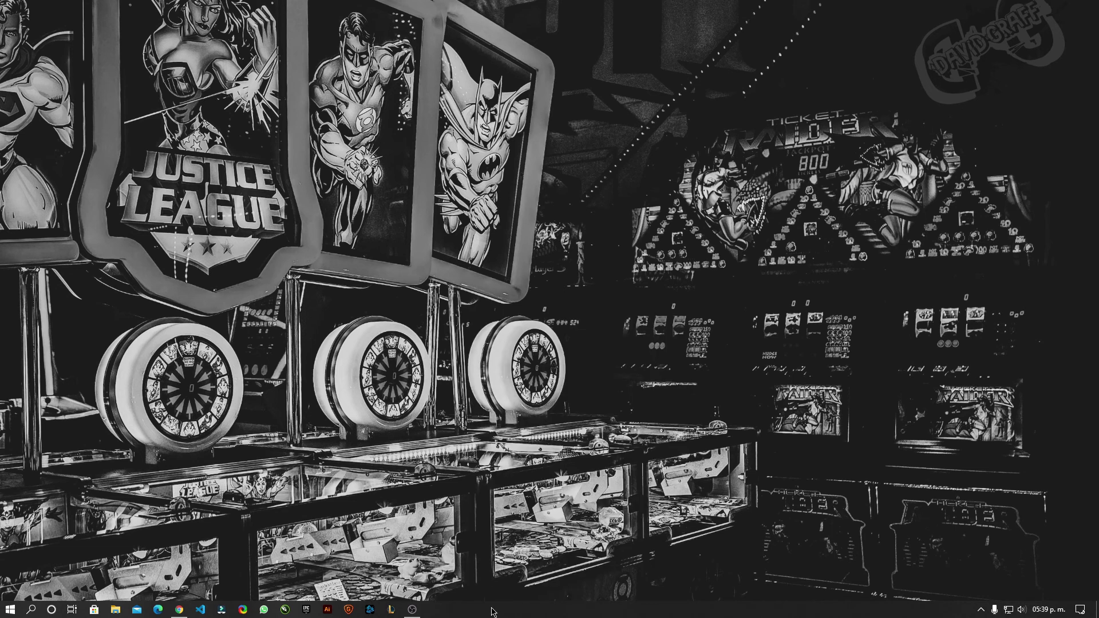
pyautogui.rightClick(500, 613)
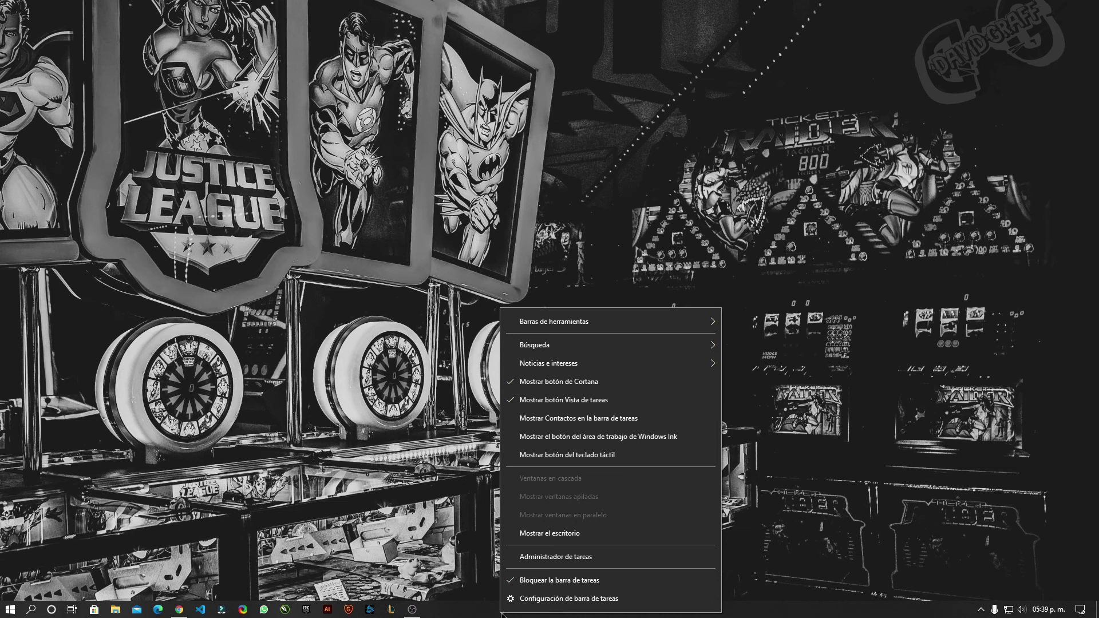
pyautogui.click(531, 561)
pyautogui.moveTo(824, 83); pyautogui.dragTo(679, 92)
pyautogui.click(478, 465)
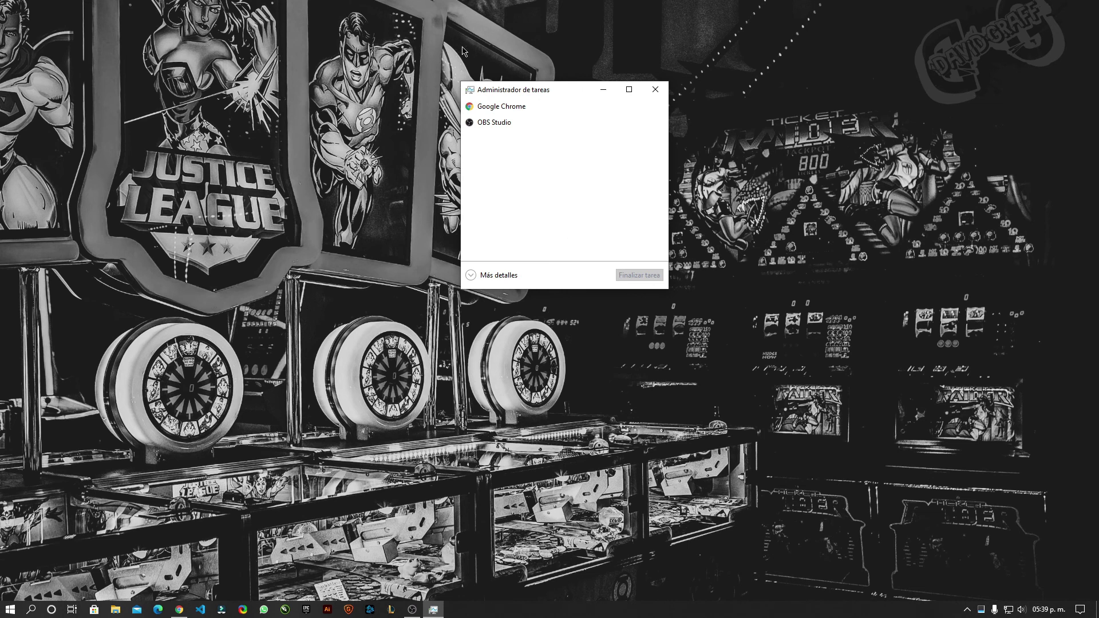
pyautogui.click(471, 277)
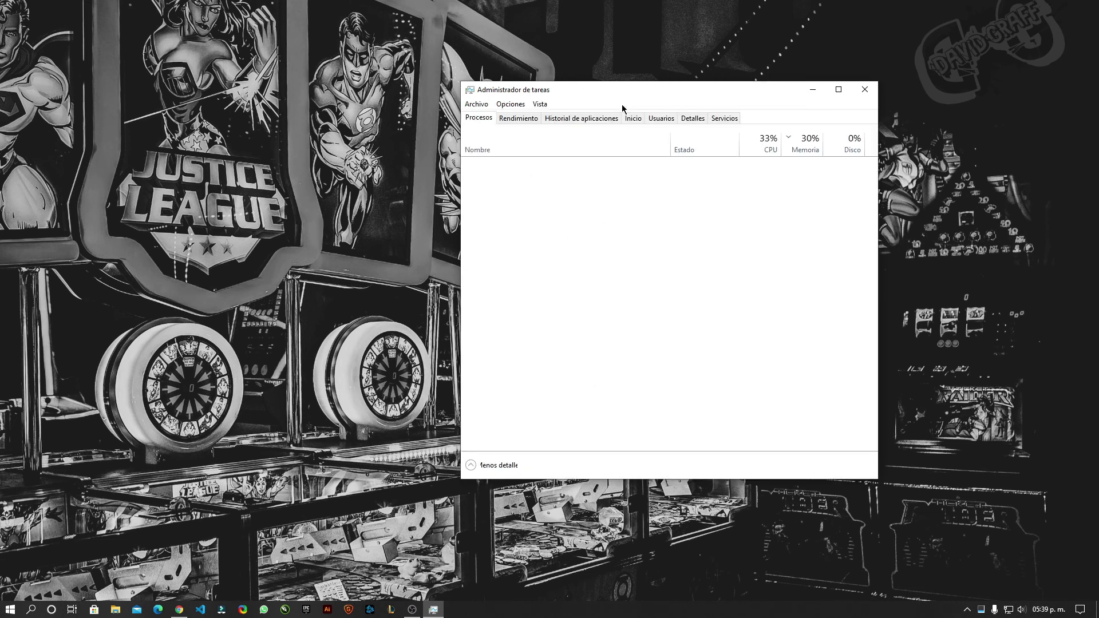
pyautogui.moveTo(725, 87); pyautogui.dragTo(592, 83)
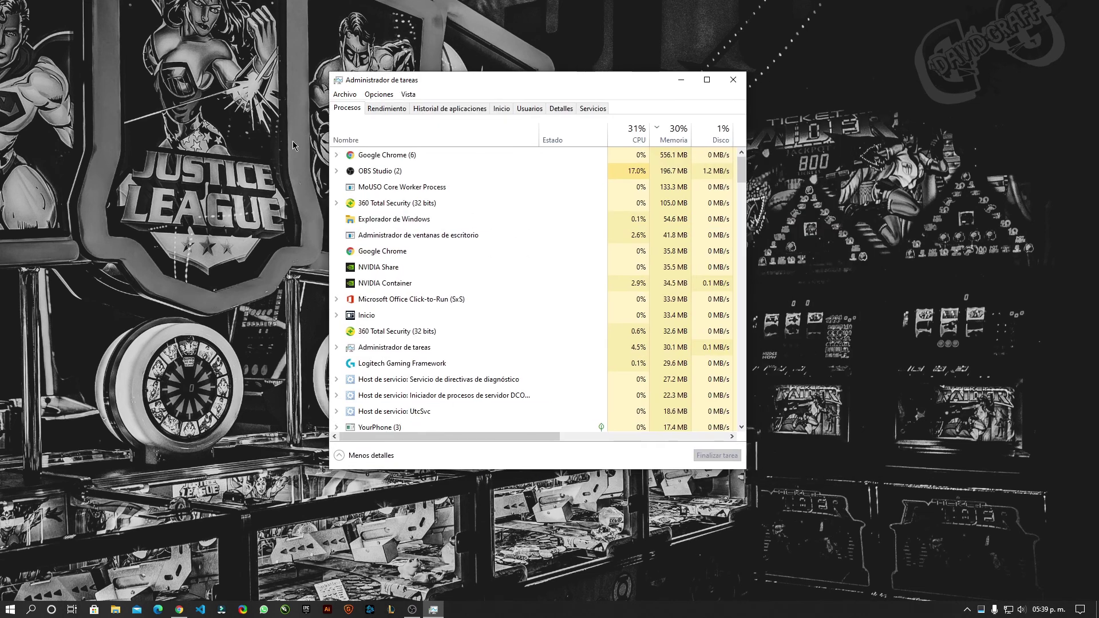
# - Show the startup programs in Task Manager and look through the whole list with their status and startup impact
pyautogui.click(501, 111)
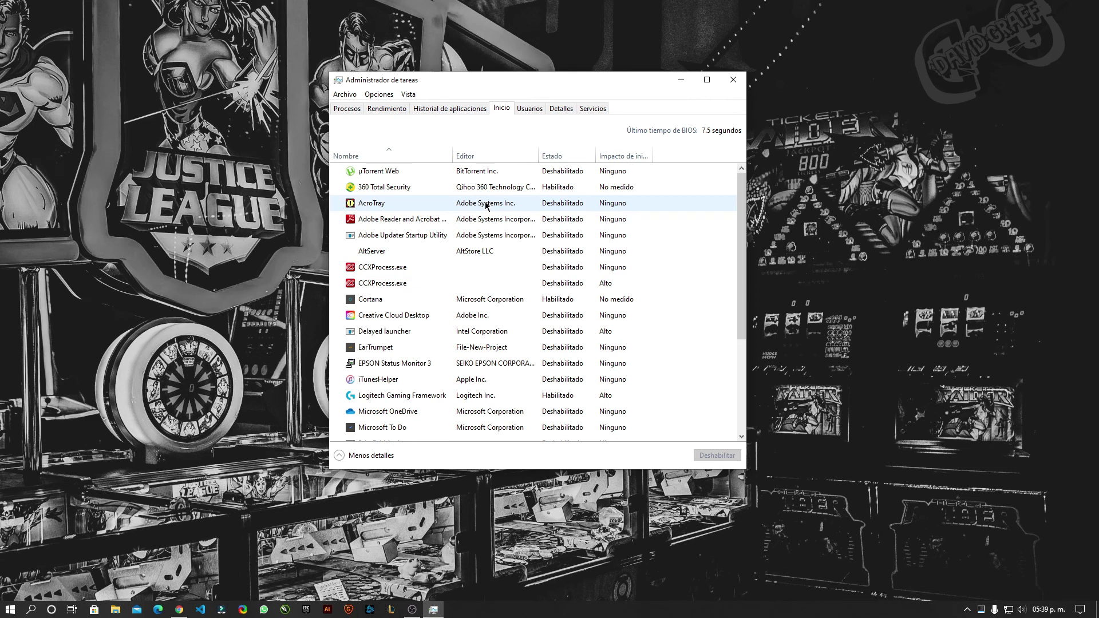
pyautogui.scroll(-1, 636, 186)
pyautogui.scroll(-3, 635, 189)
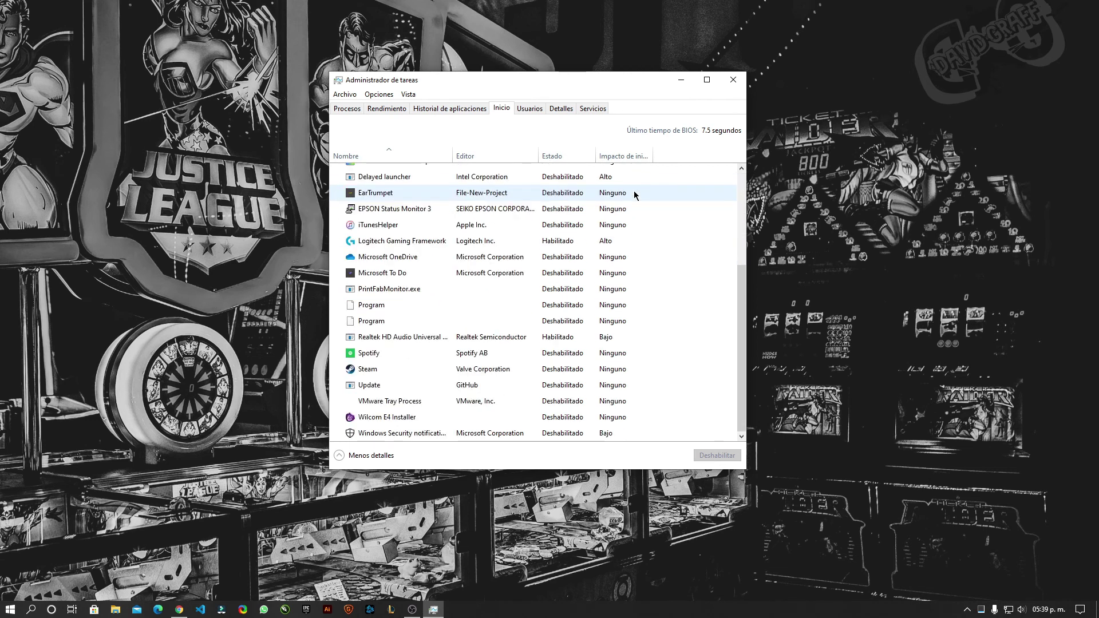
pyautogui.scroll(3, 634, 195)
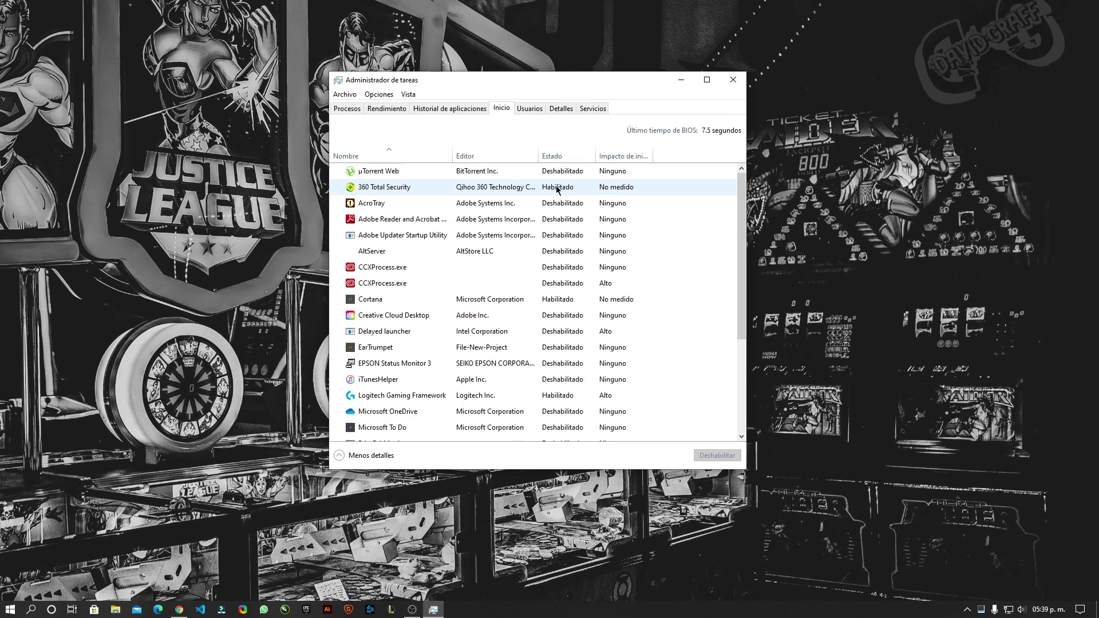
# - Inspect the startup entries for 360 Total Security, AcroTray, Adobe Reader and Acrobat, and Adobe Updater Startup Utility
pyautogui.click(387, 191)
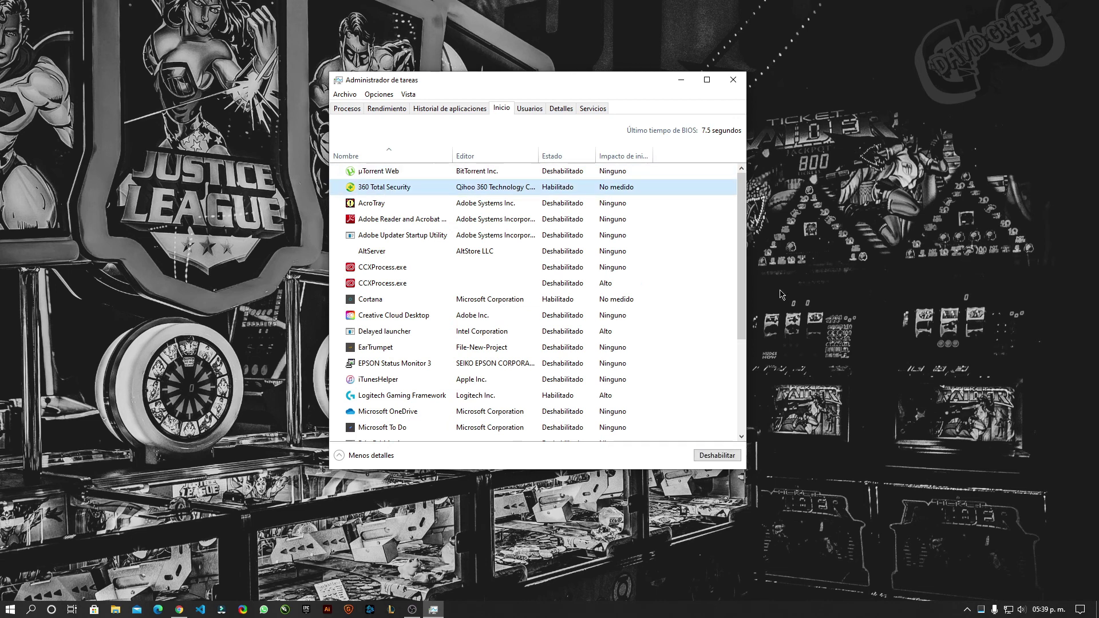
pyautogui.click(638, 218)
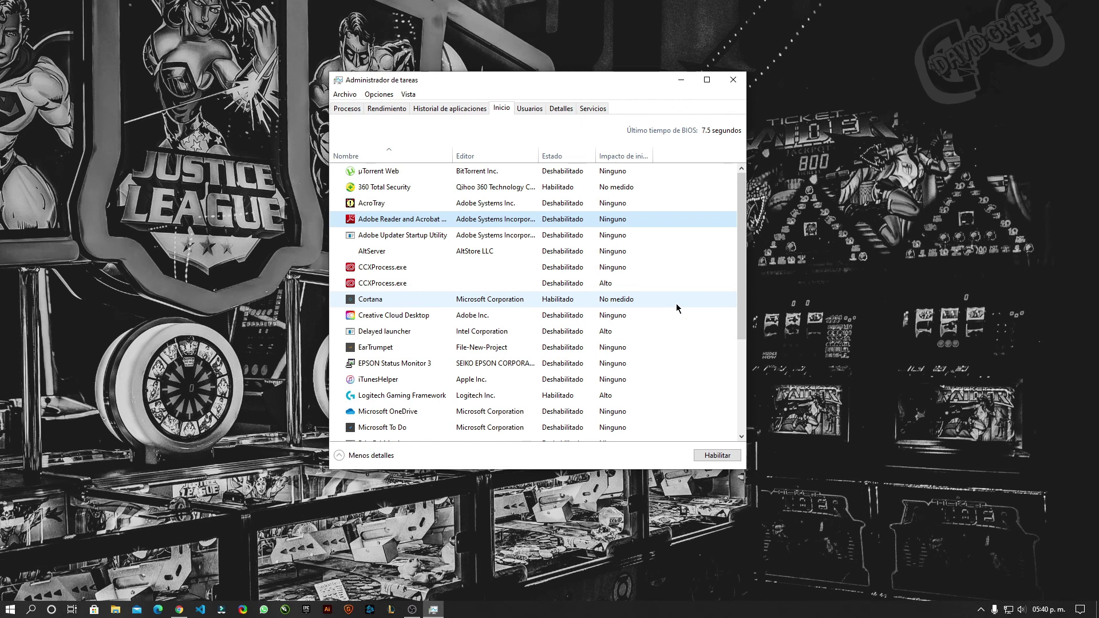
pyautogui.click(362, 207)
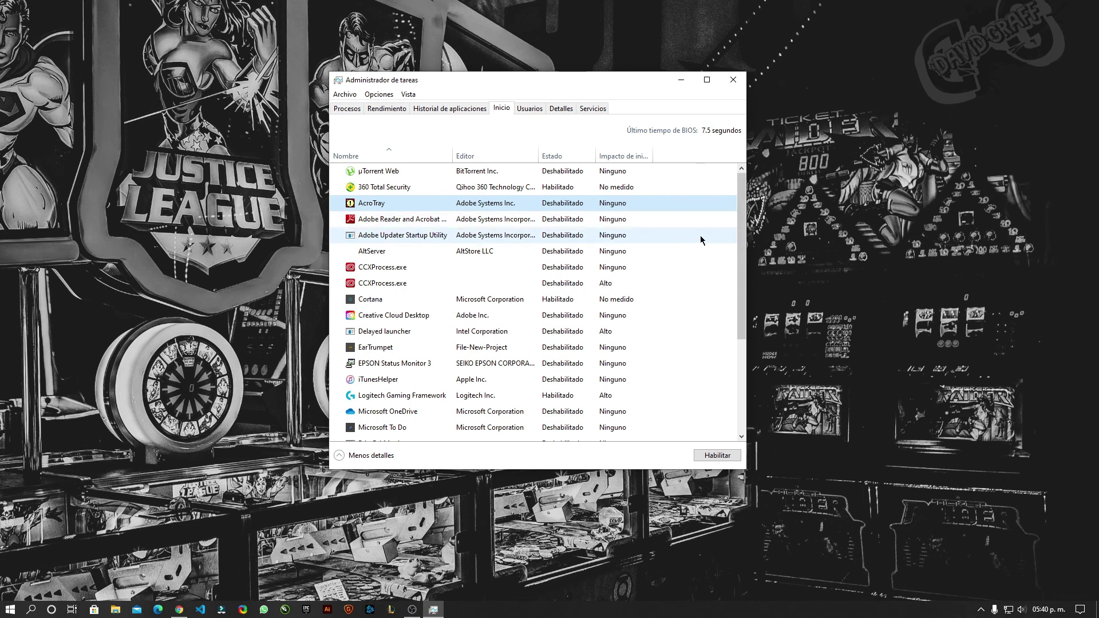
pyautogui.click(357, 220)
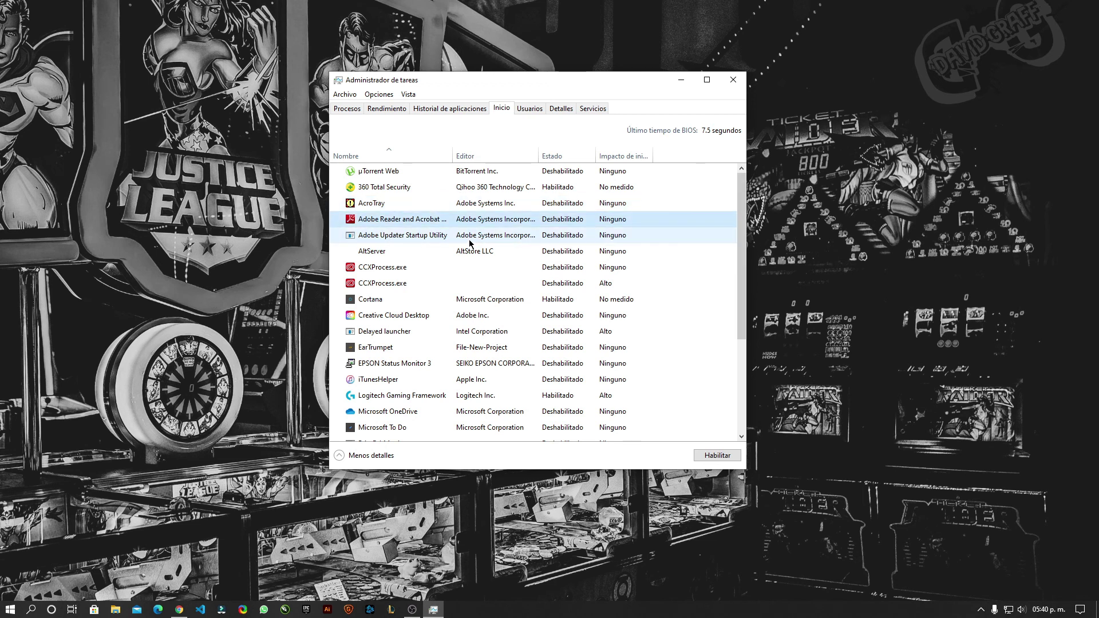
pyautogui.click(416, 242)
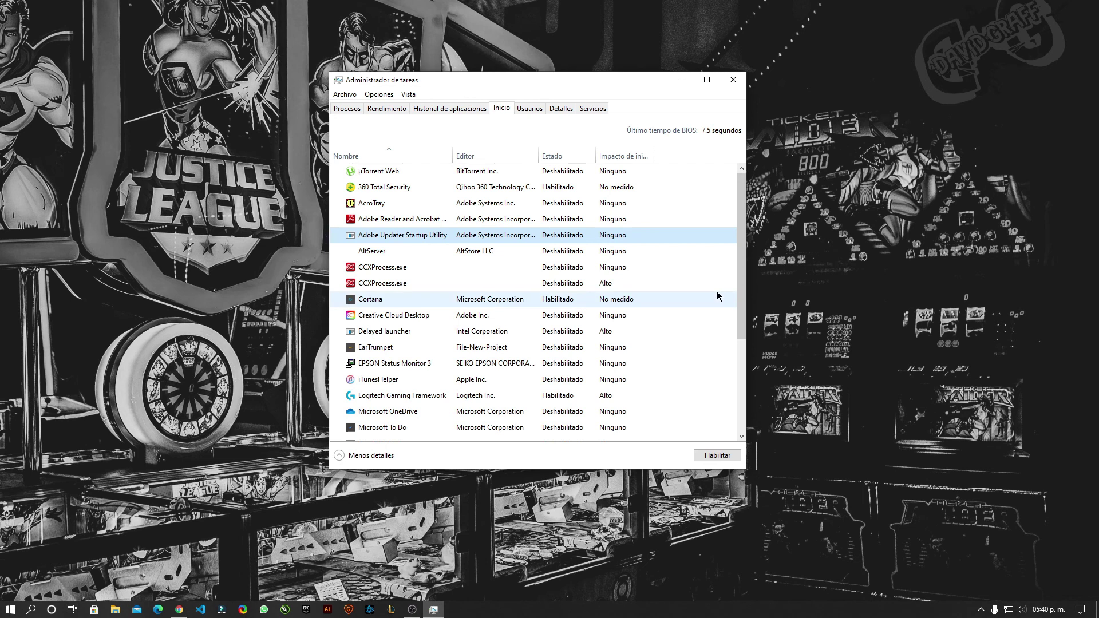
# - Review the startup entries from µTorrent Web through Windows Security notification, comparing their enabled status and startup impact
pyautogui.scroll(-1, 592, 278)
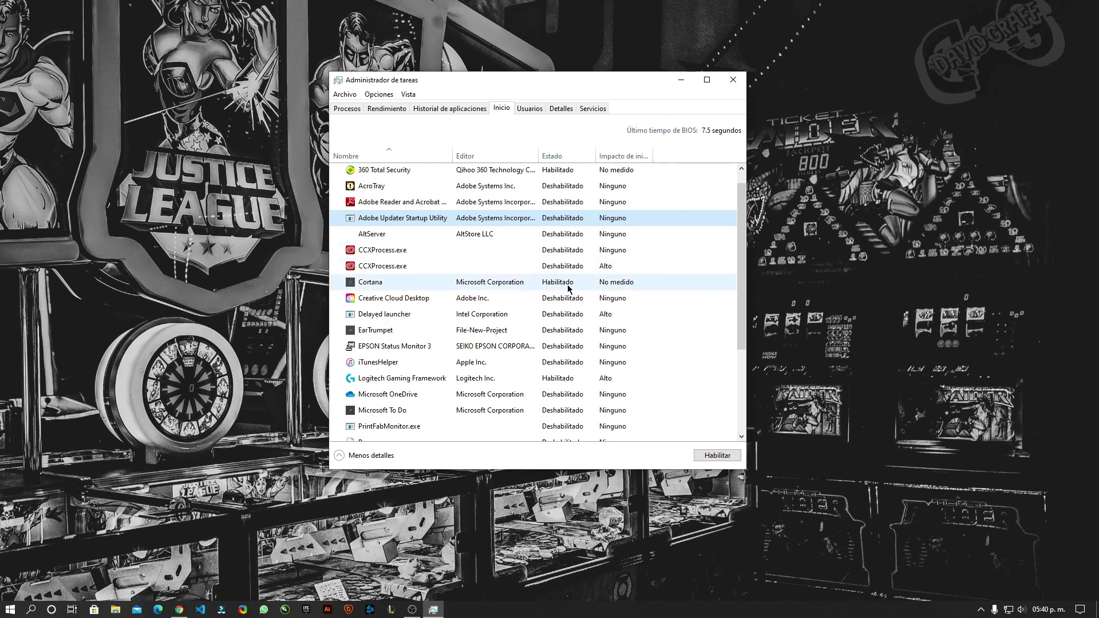
pyautogui.scroll(-1, 495, 288)
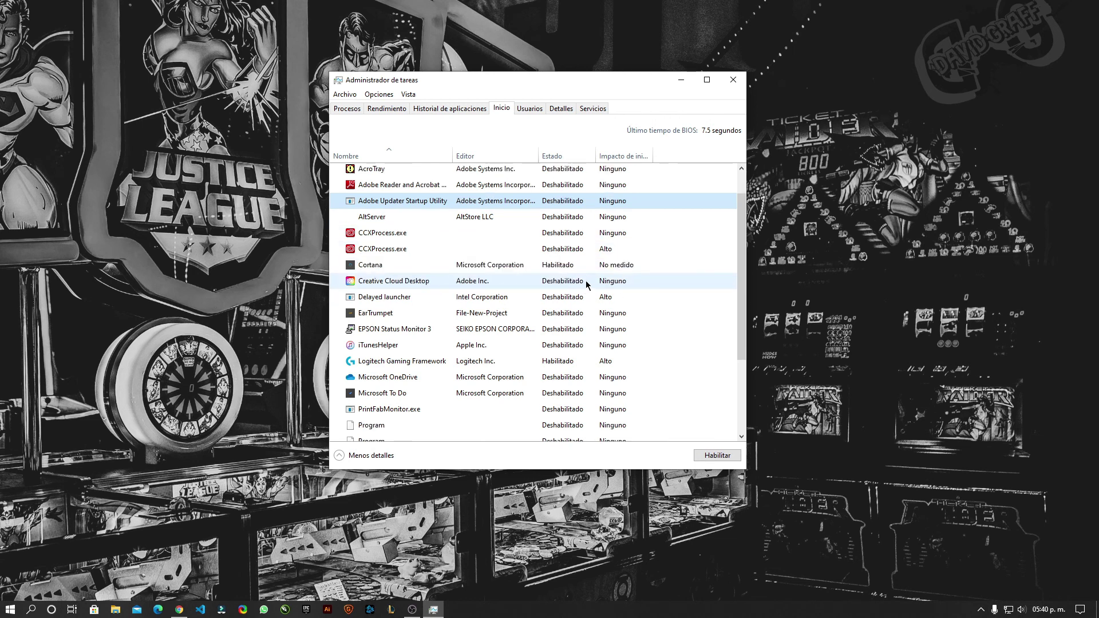
pyautogui.moveTo(626, 270)
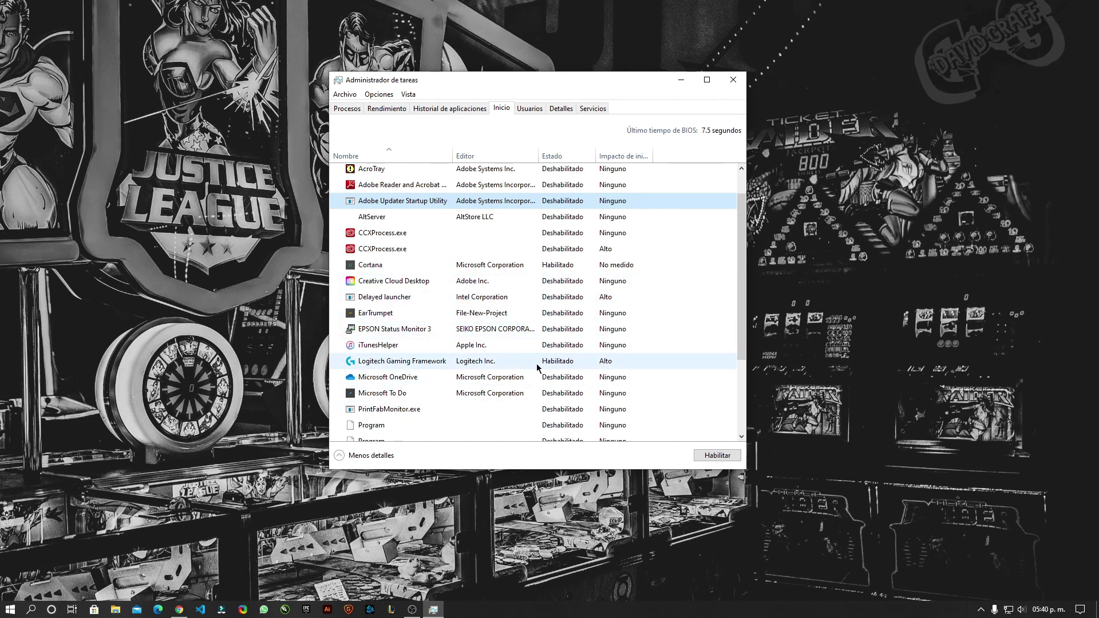
pyautogui.scroll(-1, 511, 366)
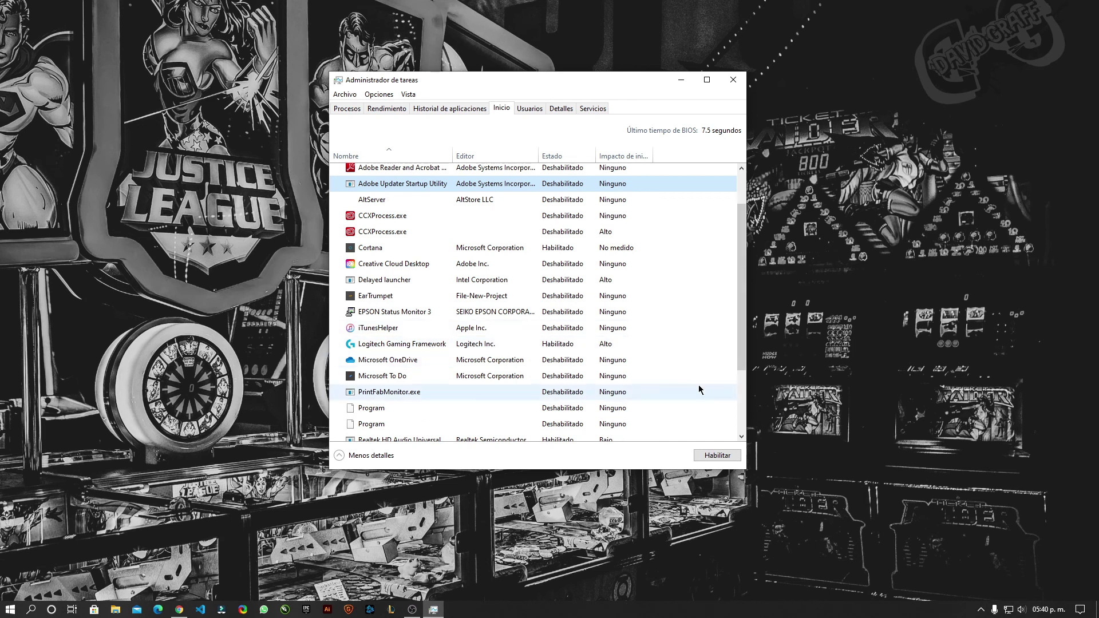
pyautogui.scroll(-1, 615, 361)
pyautogui.scroll(-1, 619, 359)
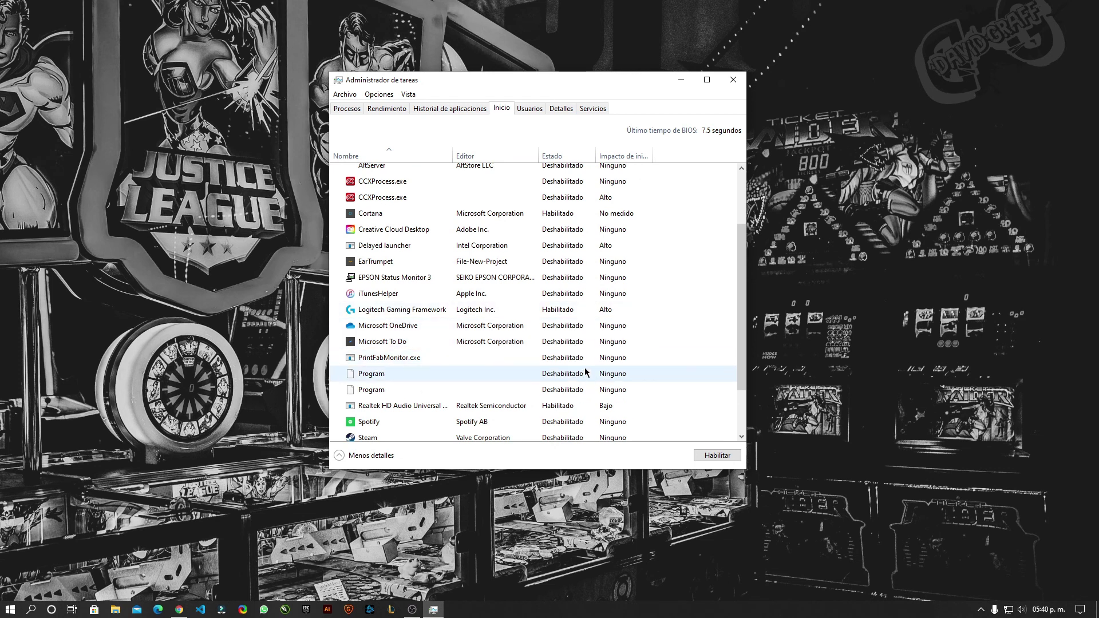
pyautogui.scroll(-3, 569, 366)
pyautogui.scroll(-1, 562, 368)
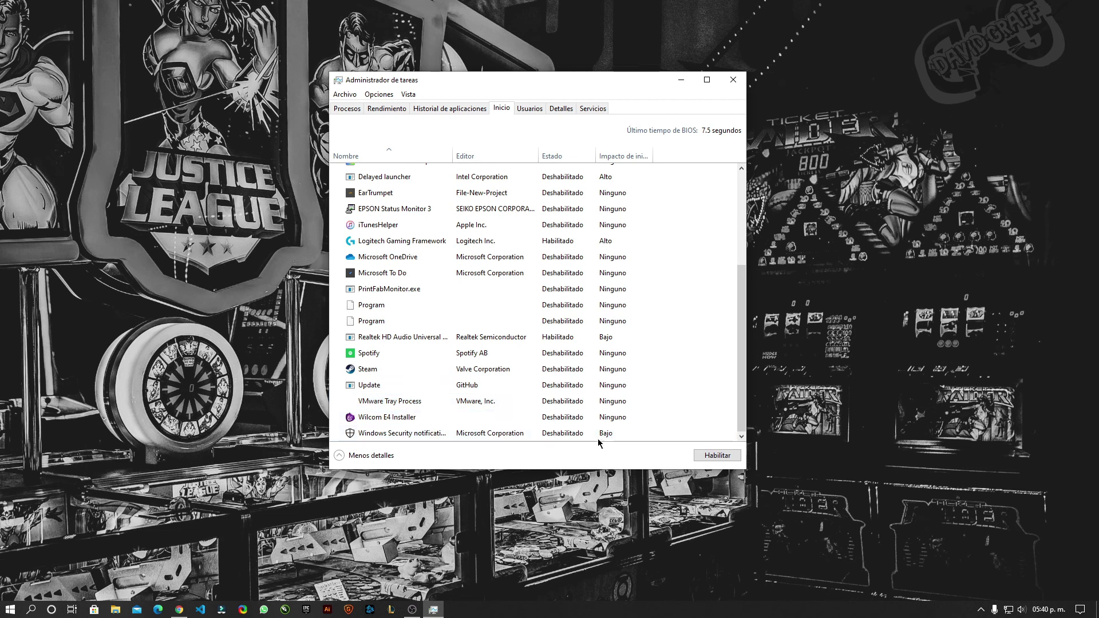
pyautogui.scroll(3, 664, 412)
pyautogui.scroll(1, 663, 417)
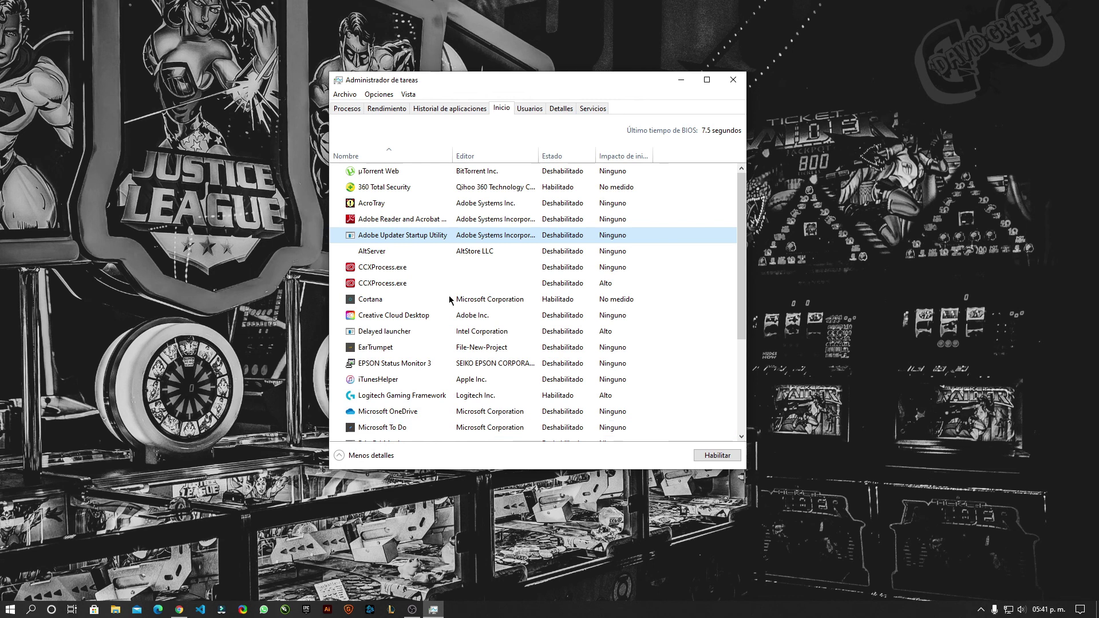
pyautogui.scroll(-1, 435, 315)
pyautogui.scroll(-2, 440, 323)
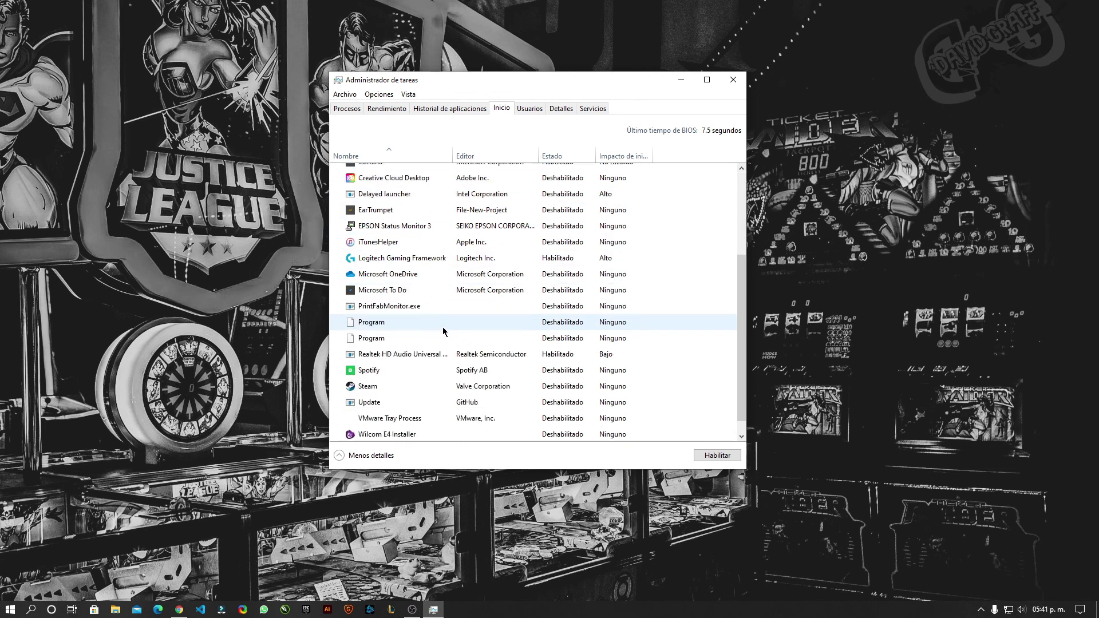
pyautogui.scroll(3, 443, 330)
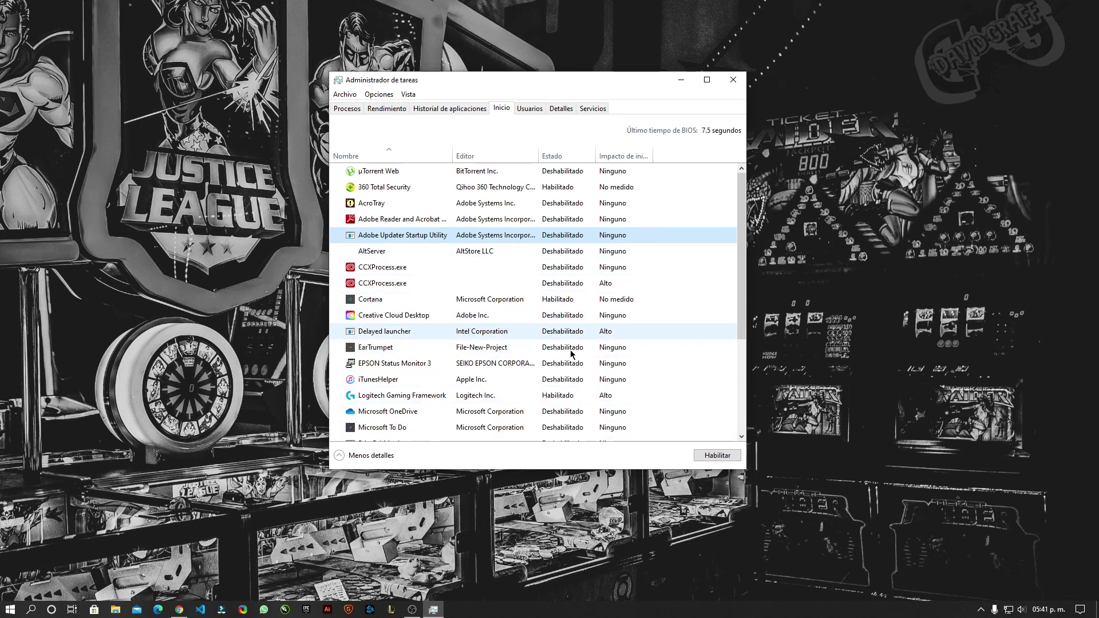
# - Look at the Start menu's app list, dismiss it, and return to the Task Manager window
pyautogui.click(10, 609)
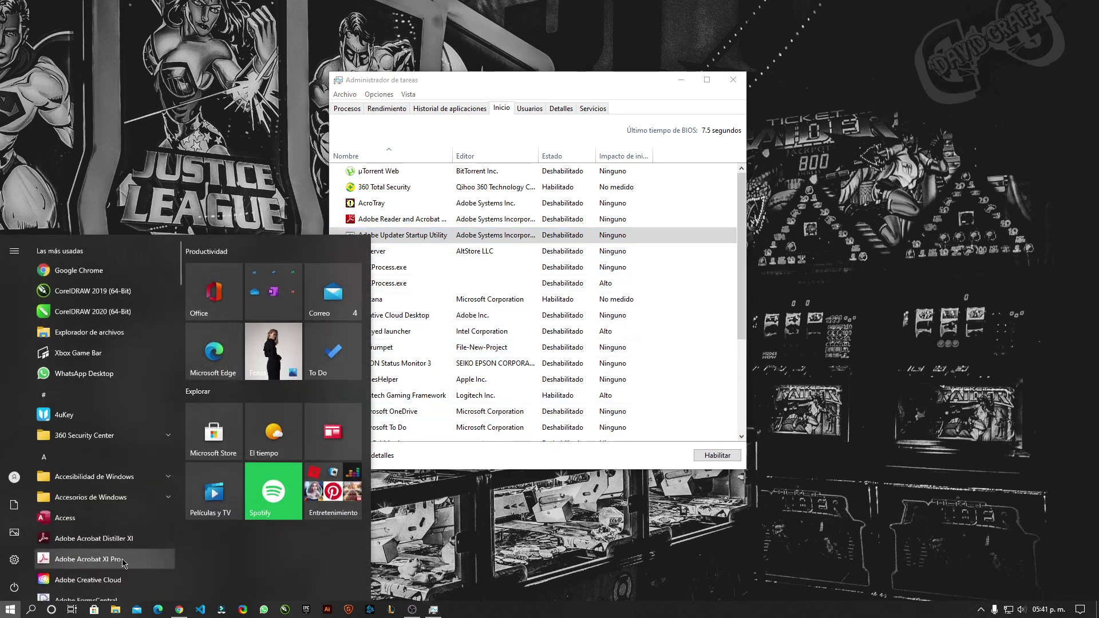
pyautogui.click(798, 404)
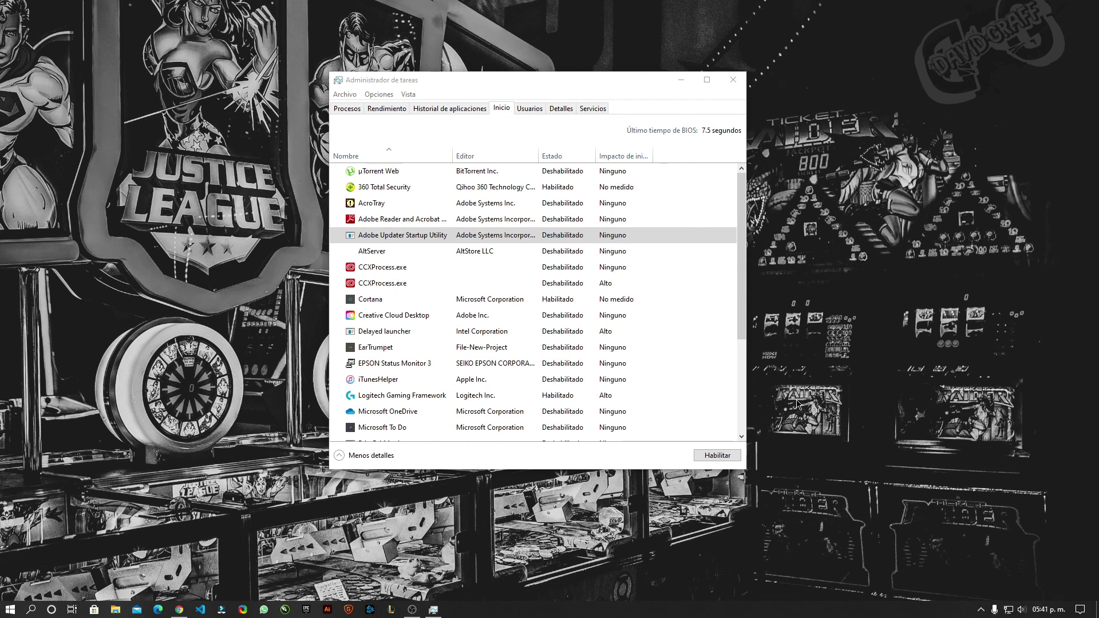
pyautogui.click(526, 123)
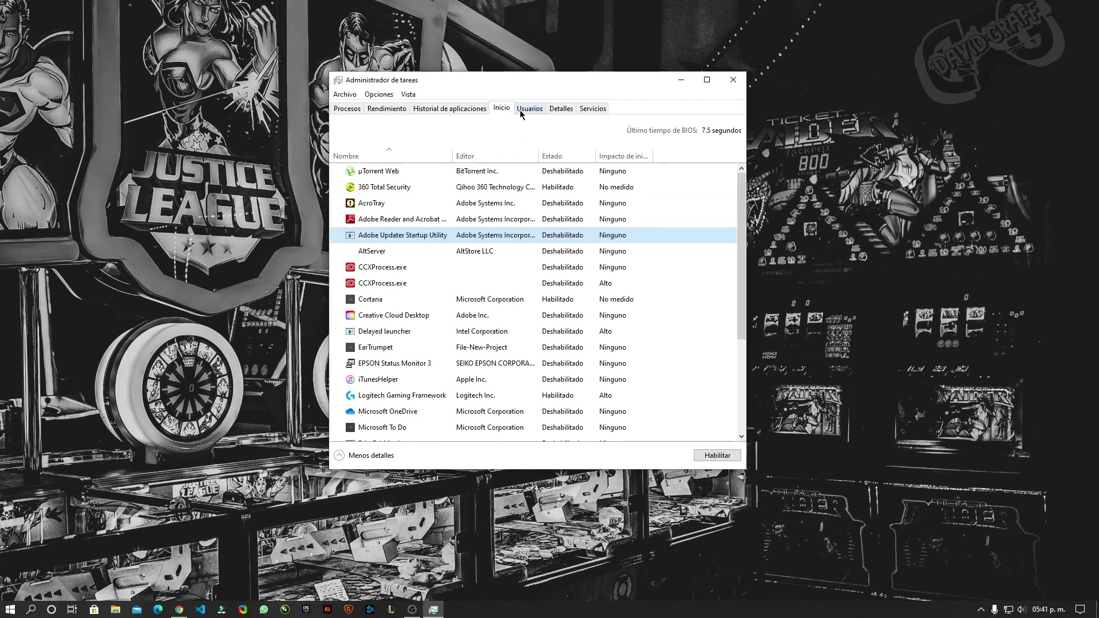
# - Glance through Task Manager's details, services and processes views, and close Task Manager
pyautogui.click(560, 109)
pyautogui.click(593, 108)
pyautogui.click(347, 108)
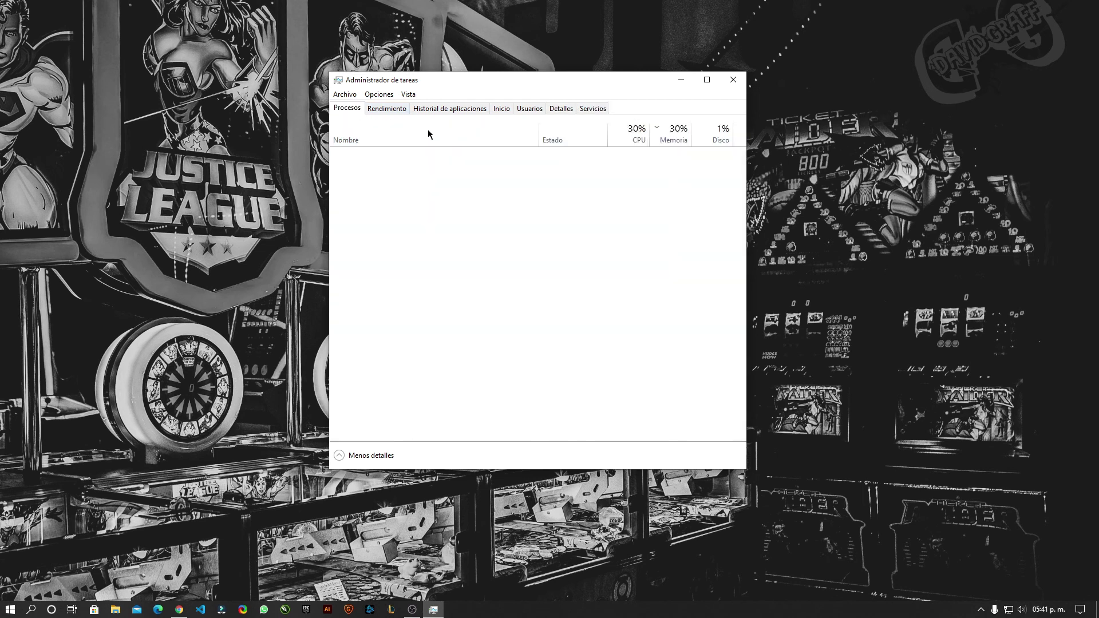
pyautogui.click(729, 80)
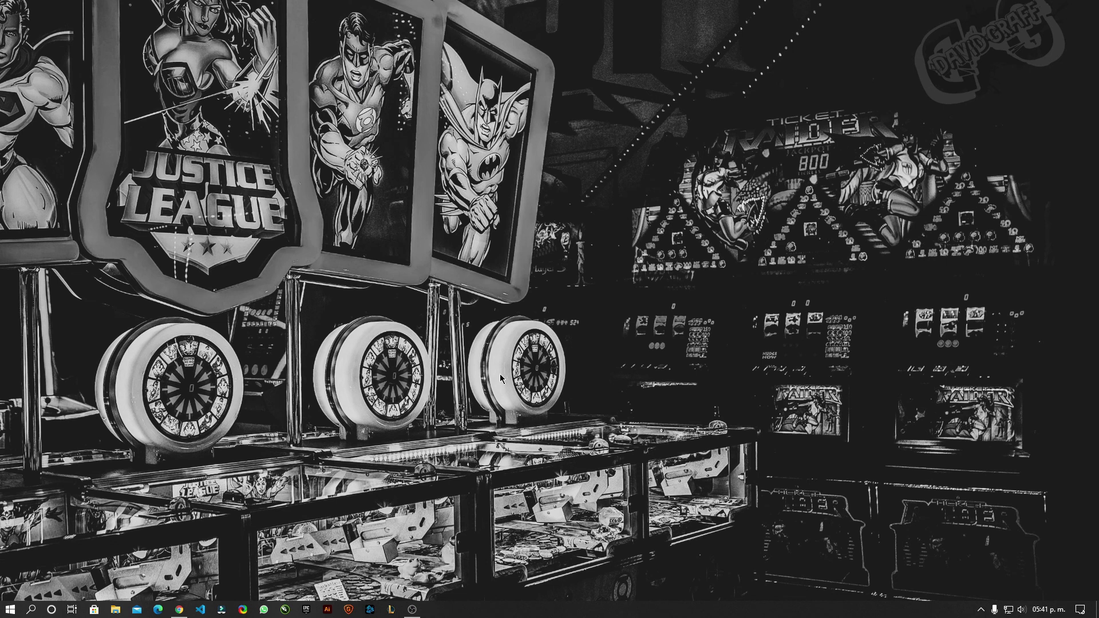